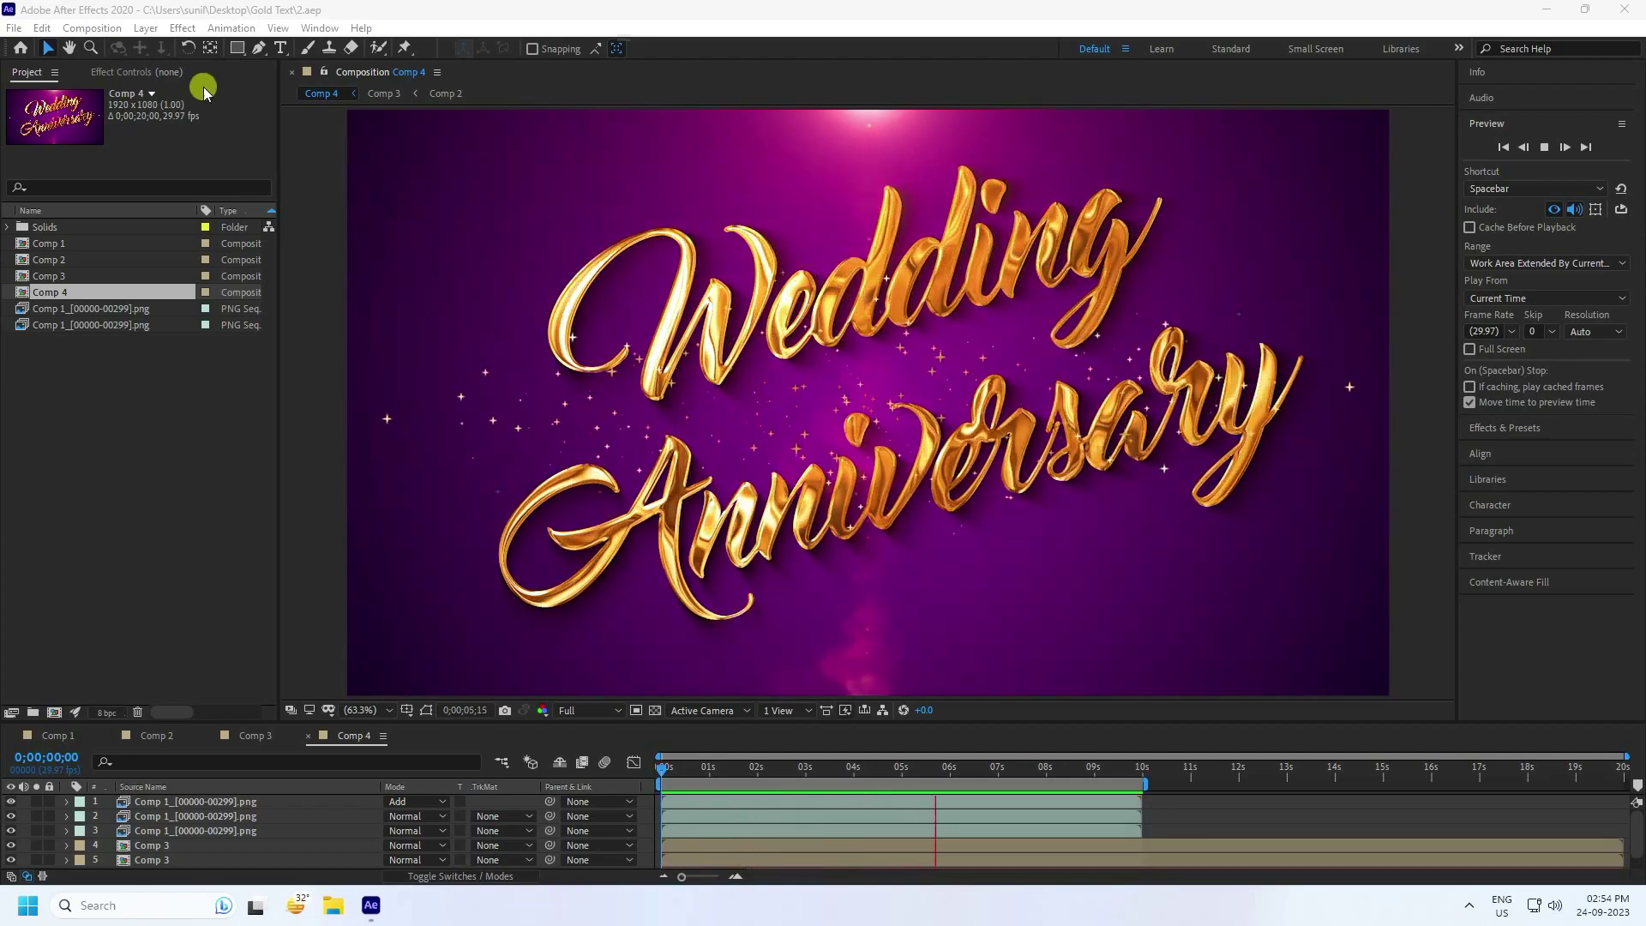
Start a new project and create the composition Comp 1 at 1920 x 1080, 29.97 fps, with a 10-second duration.
{"action": "left_click", "coordinate": [14, 28]}
{"action": "mouse_move", "coordinate": [39, 54]}
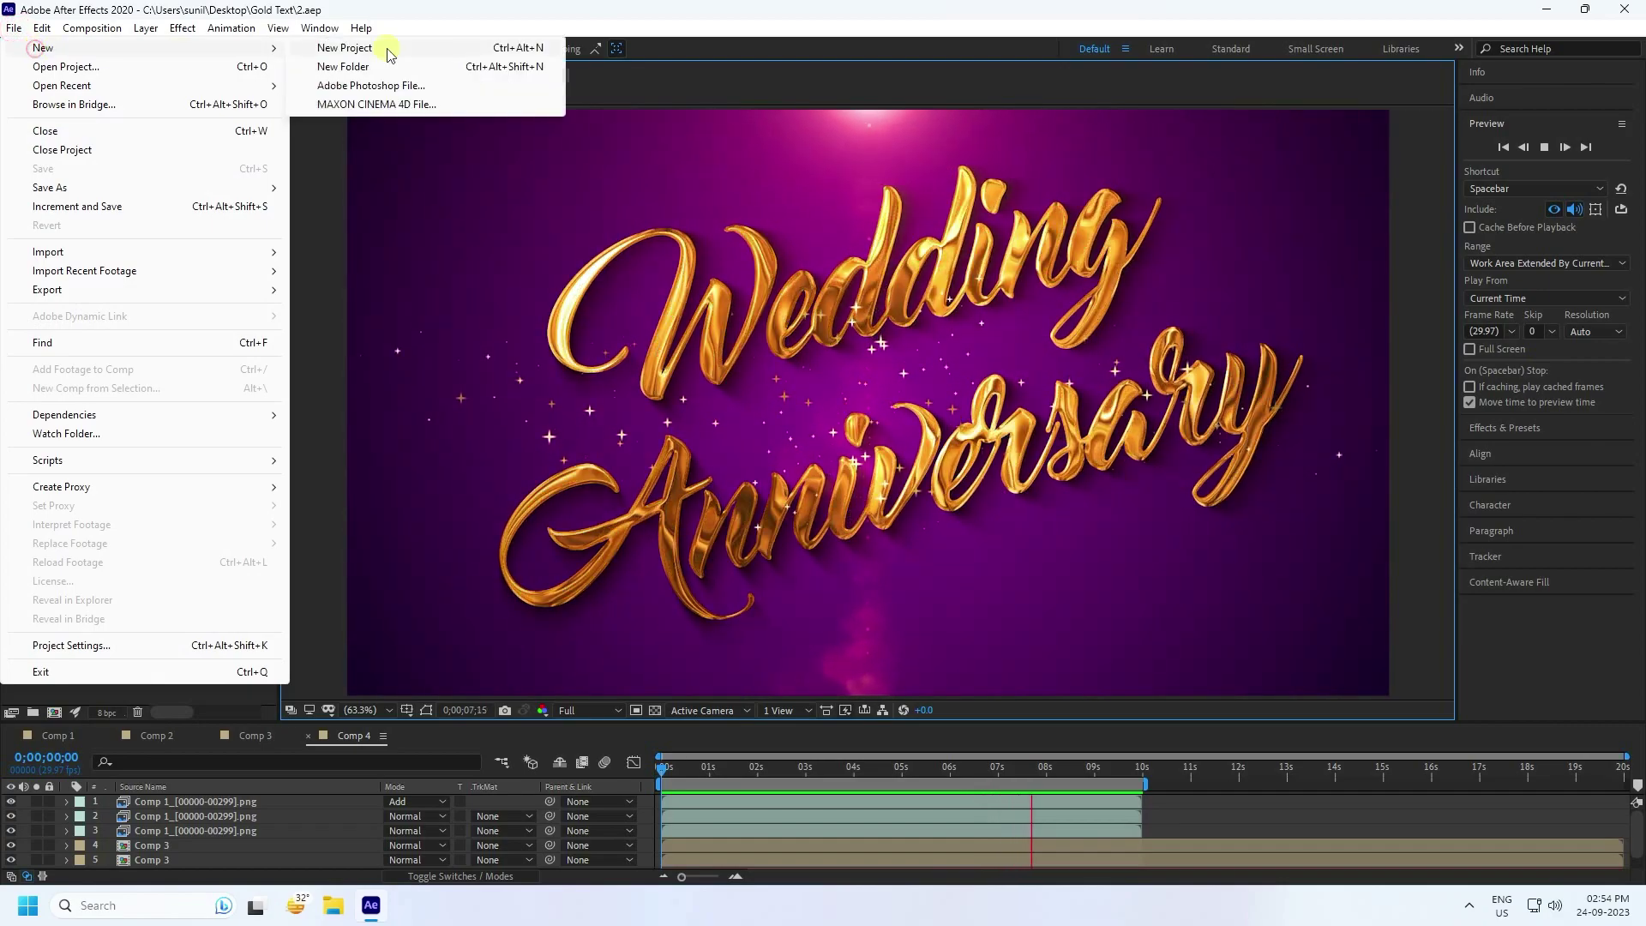
{"action": "left_click", "coordinate": [343, 48]}
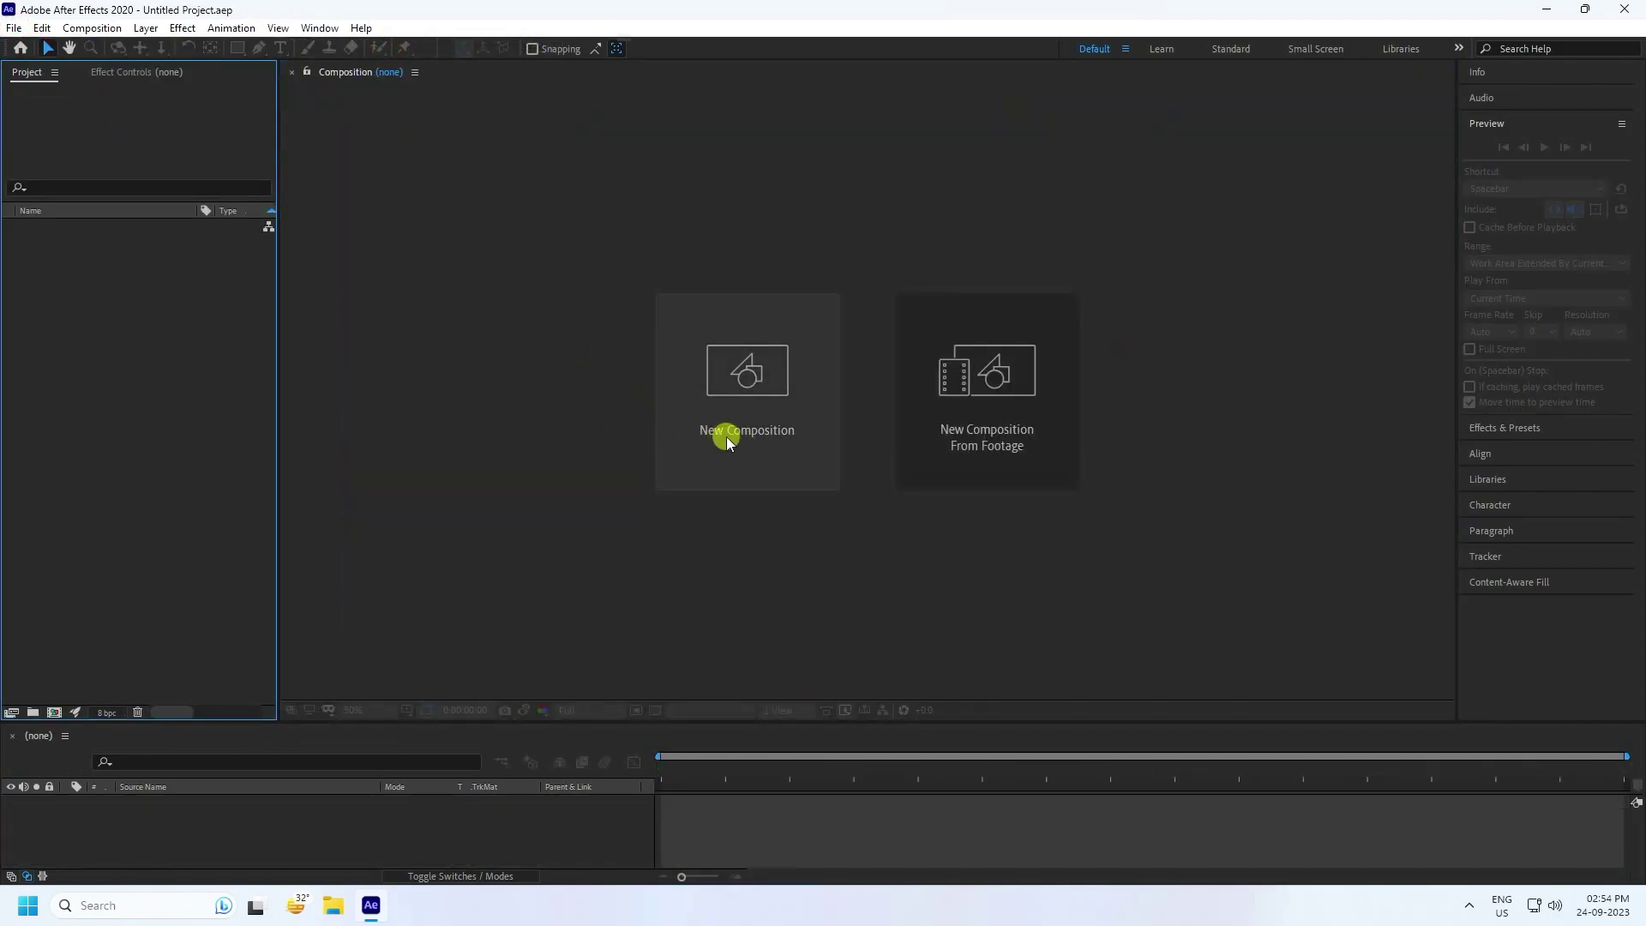
{"action": "left_click", "coordinate": [757, 434]}
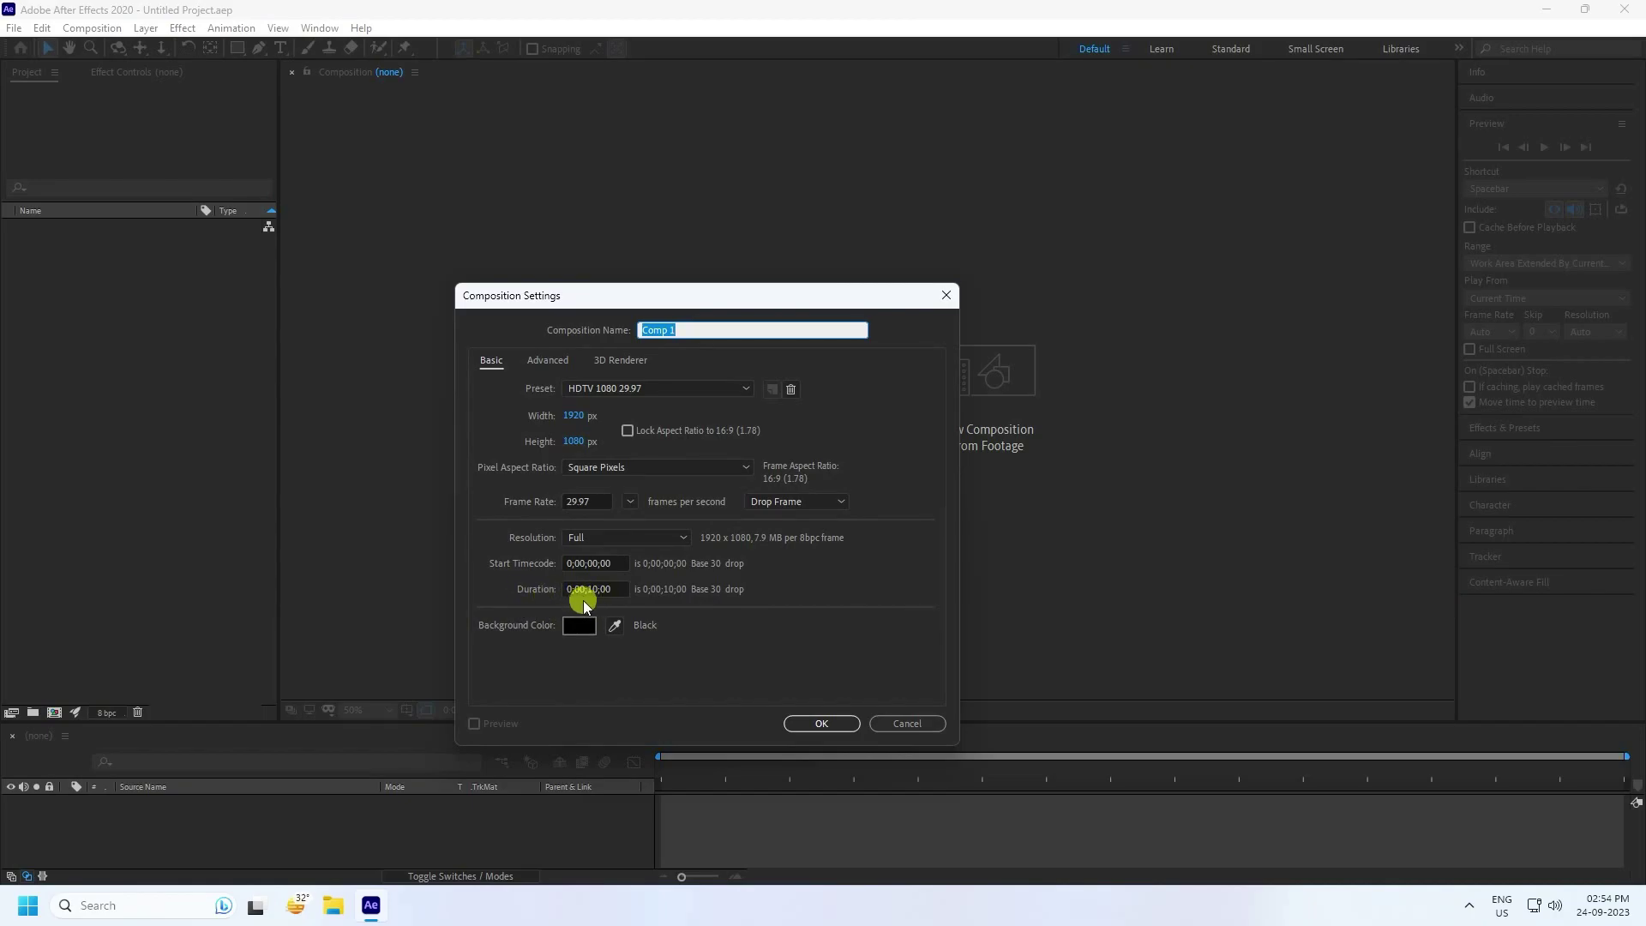
{"action": "left_click", "coordinate": [821, 722]}
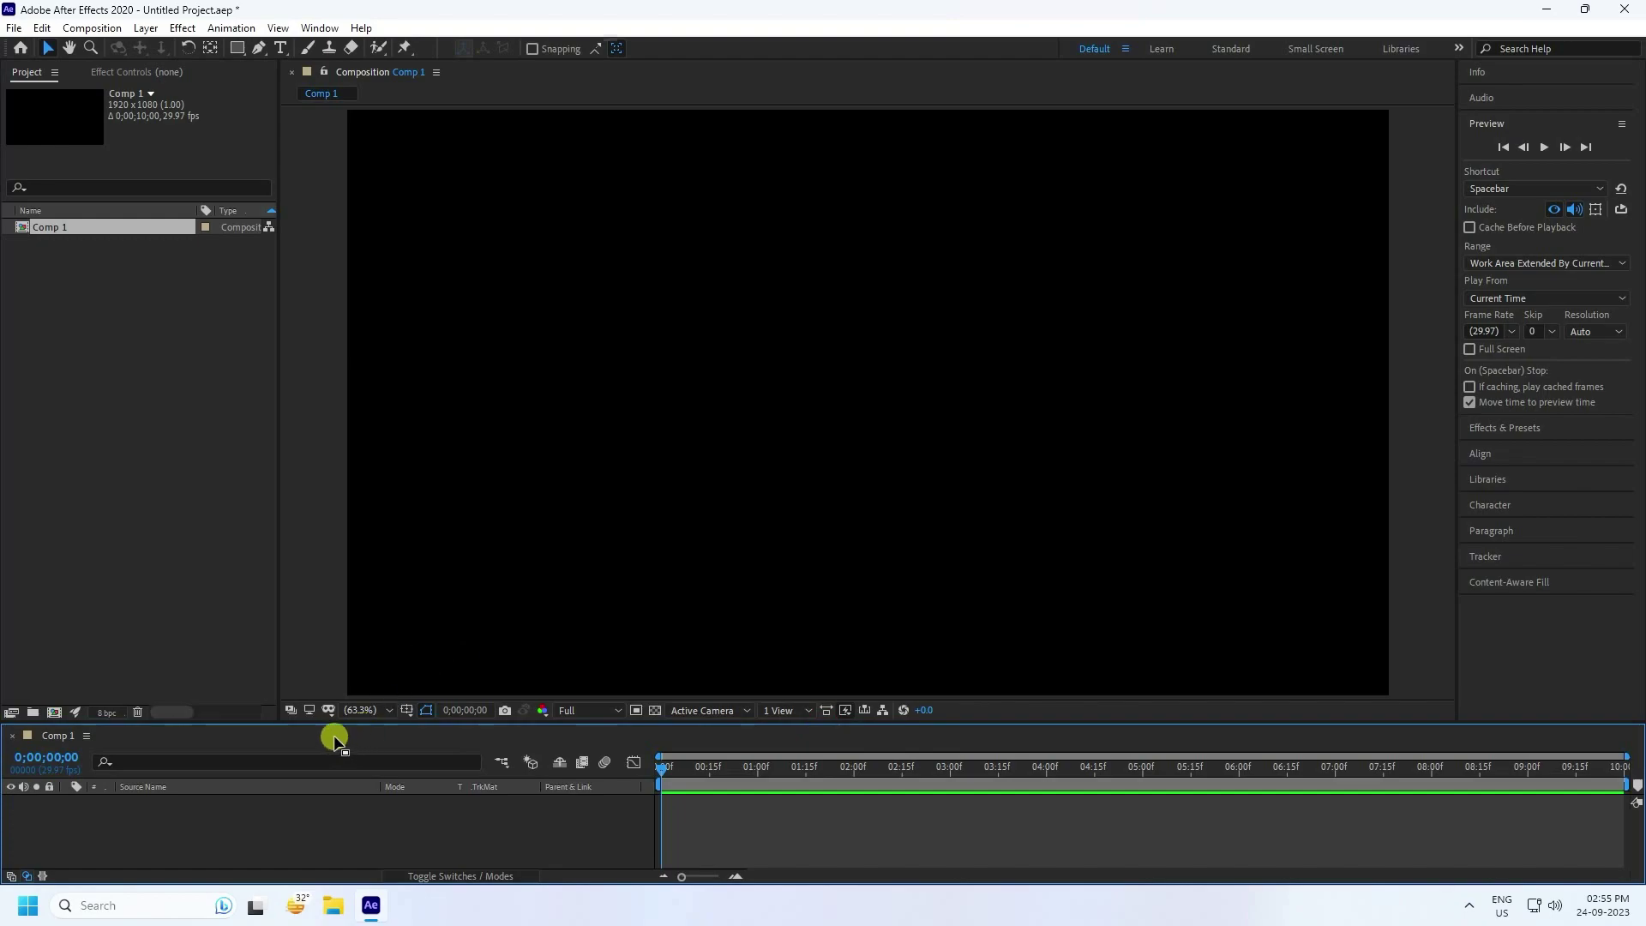
Add a 1920 x 1080 black solid named NOISE to Comp 1.
{"action": "left_click_drag", "start_coordinate": [333, 722], "coordinate": [333, 700]}
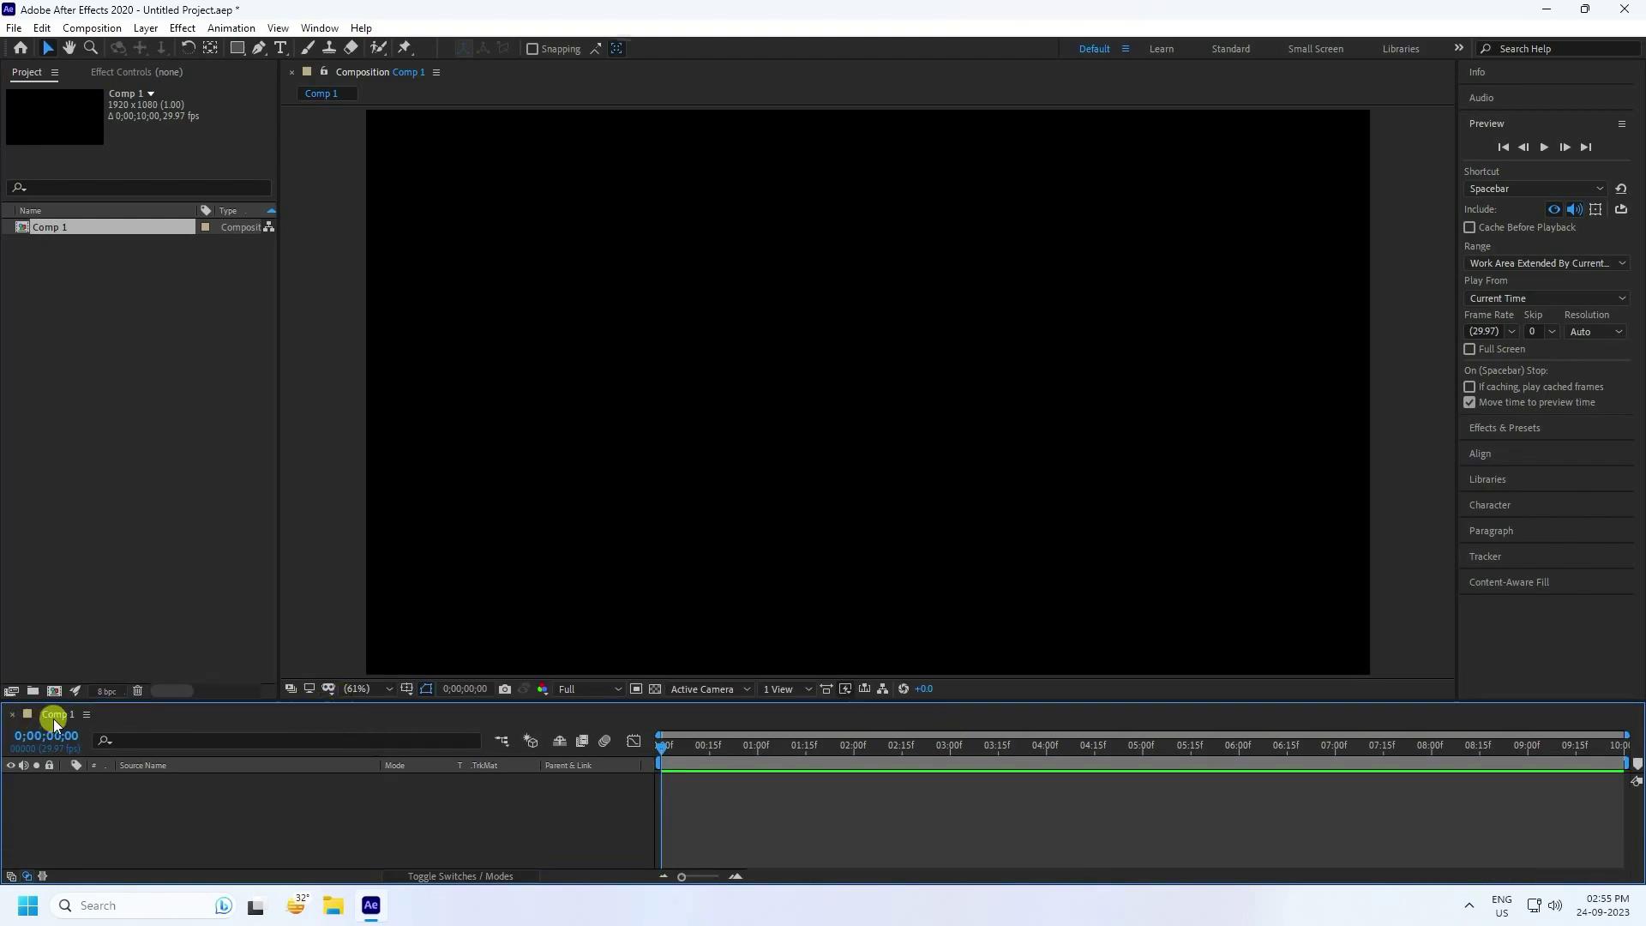
{"action": "right_click", "coordinate": [243, 836]}
{"action": "left_click", "coordinate": [269, 641]}
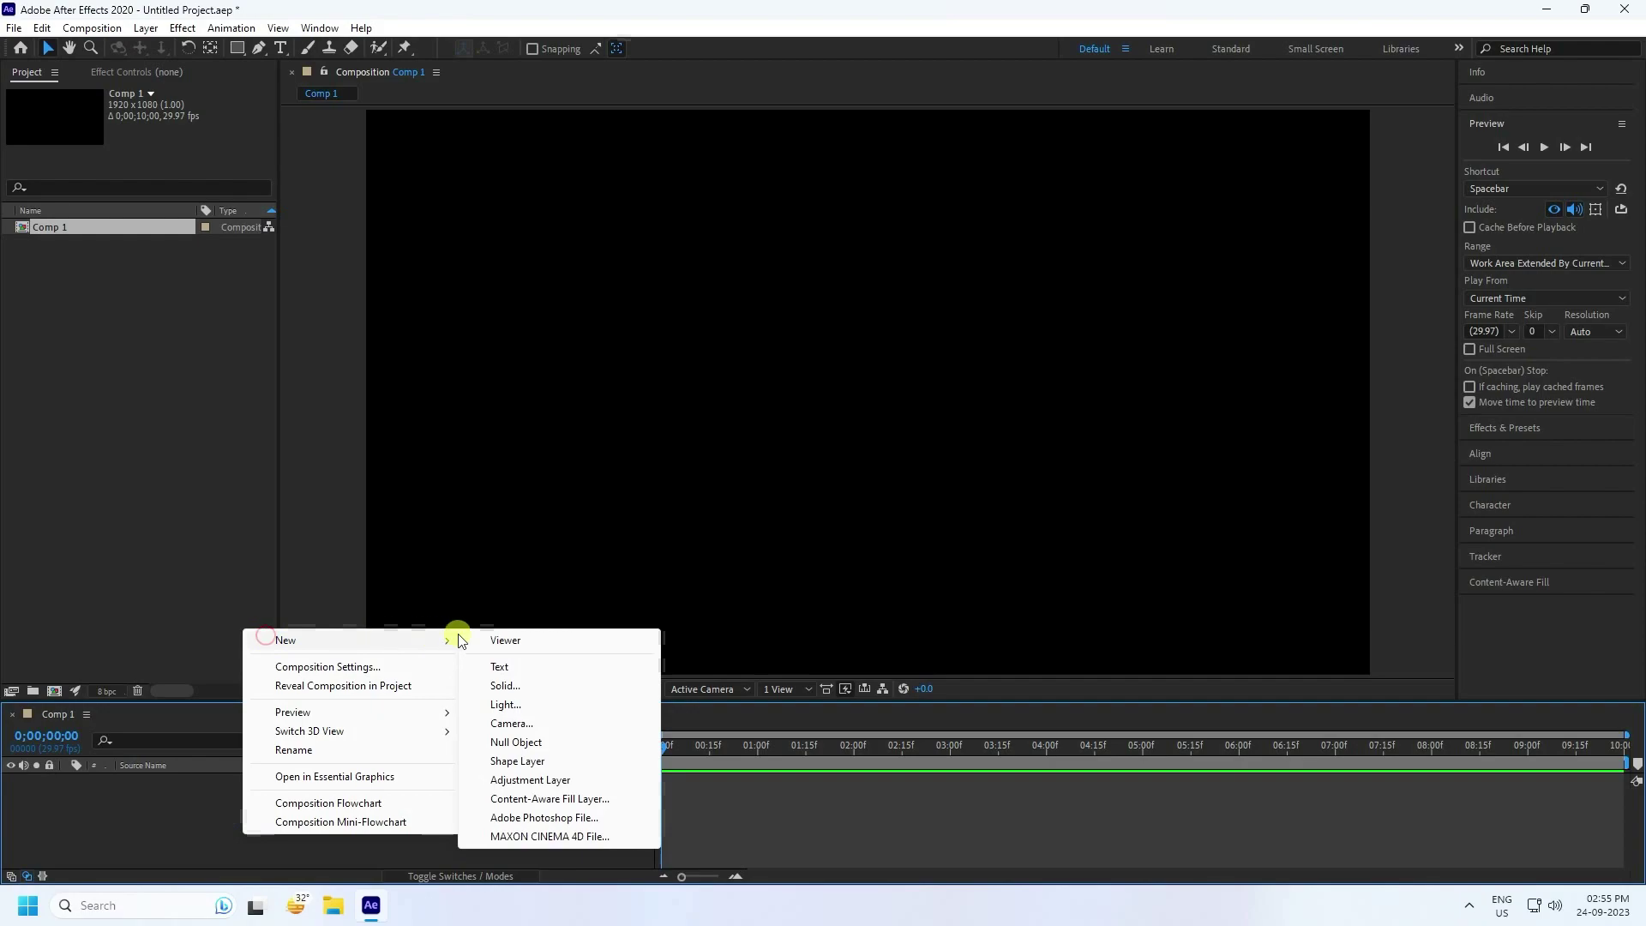
{"action": "left_click", "coordinate": [506, 686]}
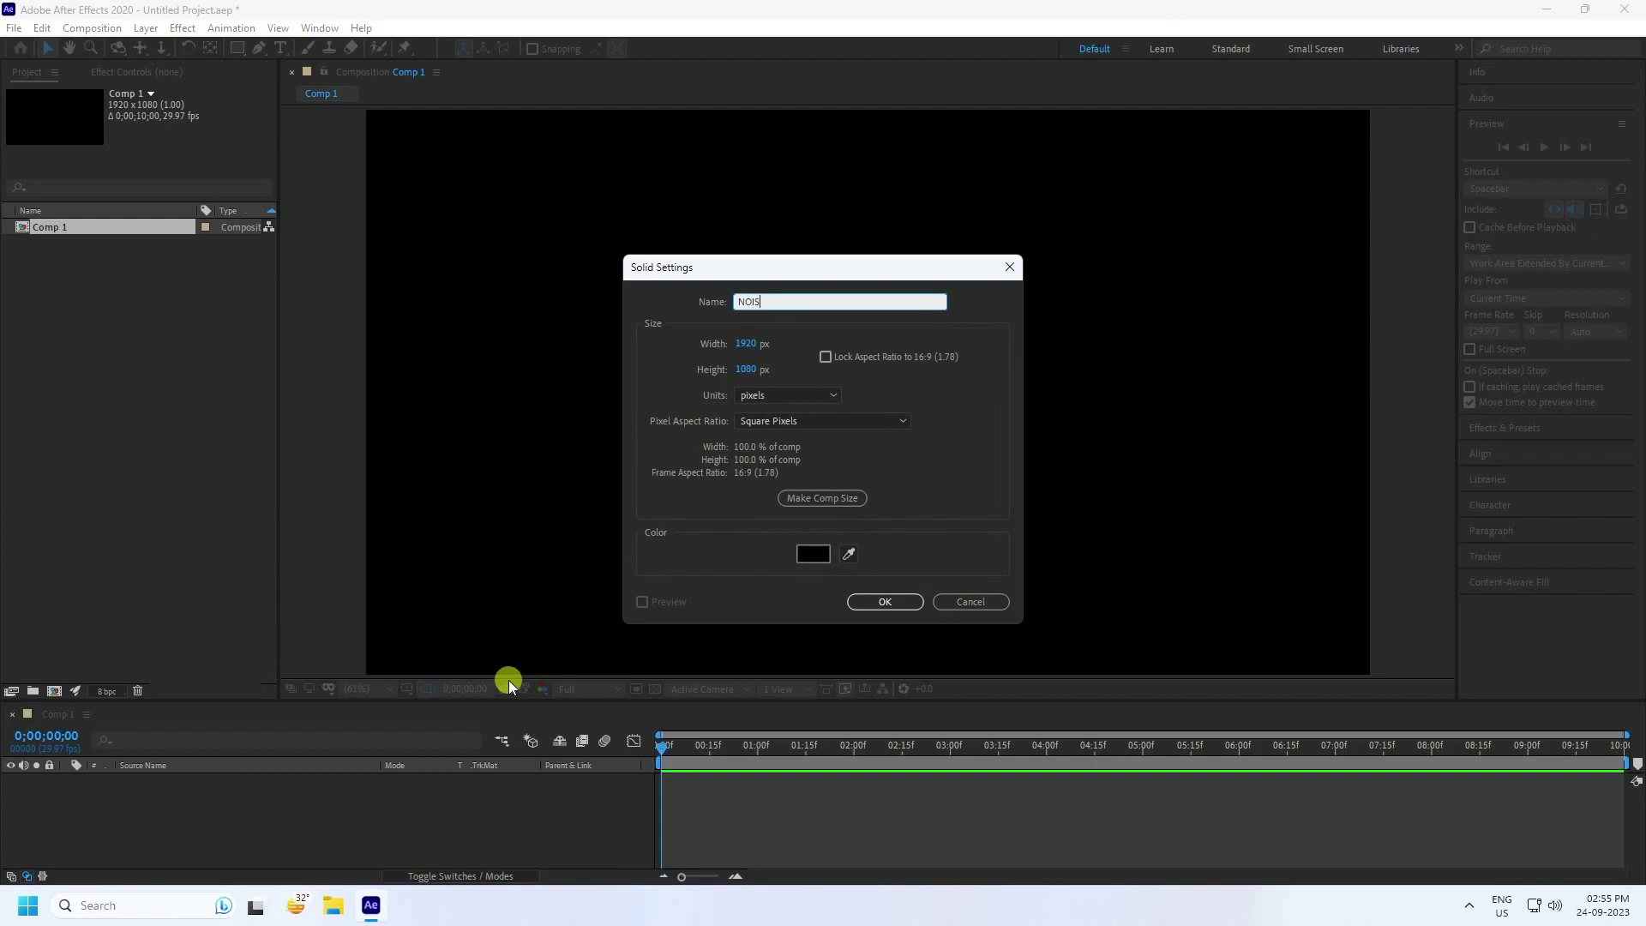
{"action": "left_click", "coordinate": [882, 607]}
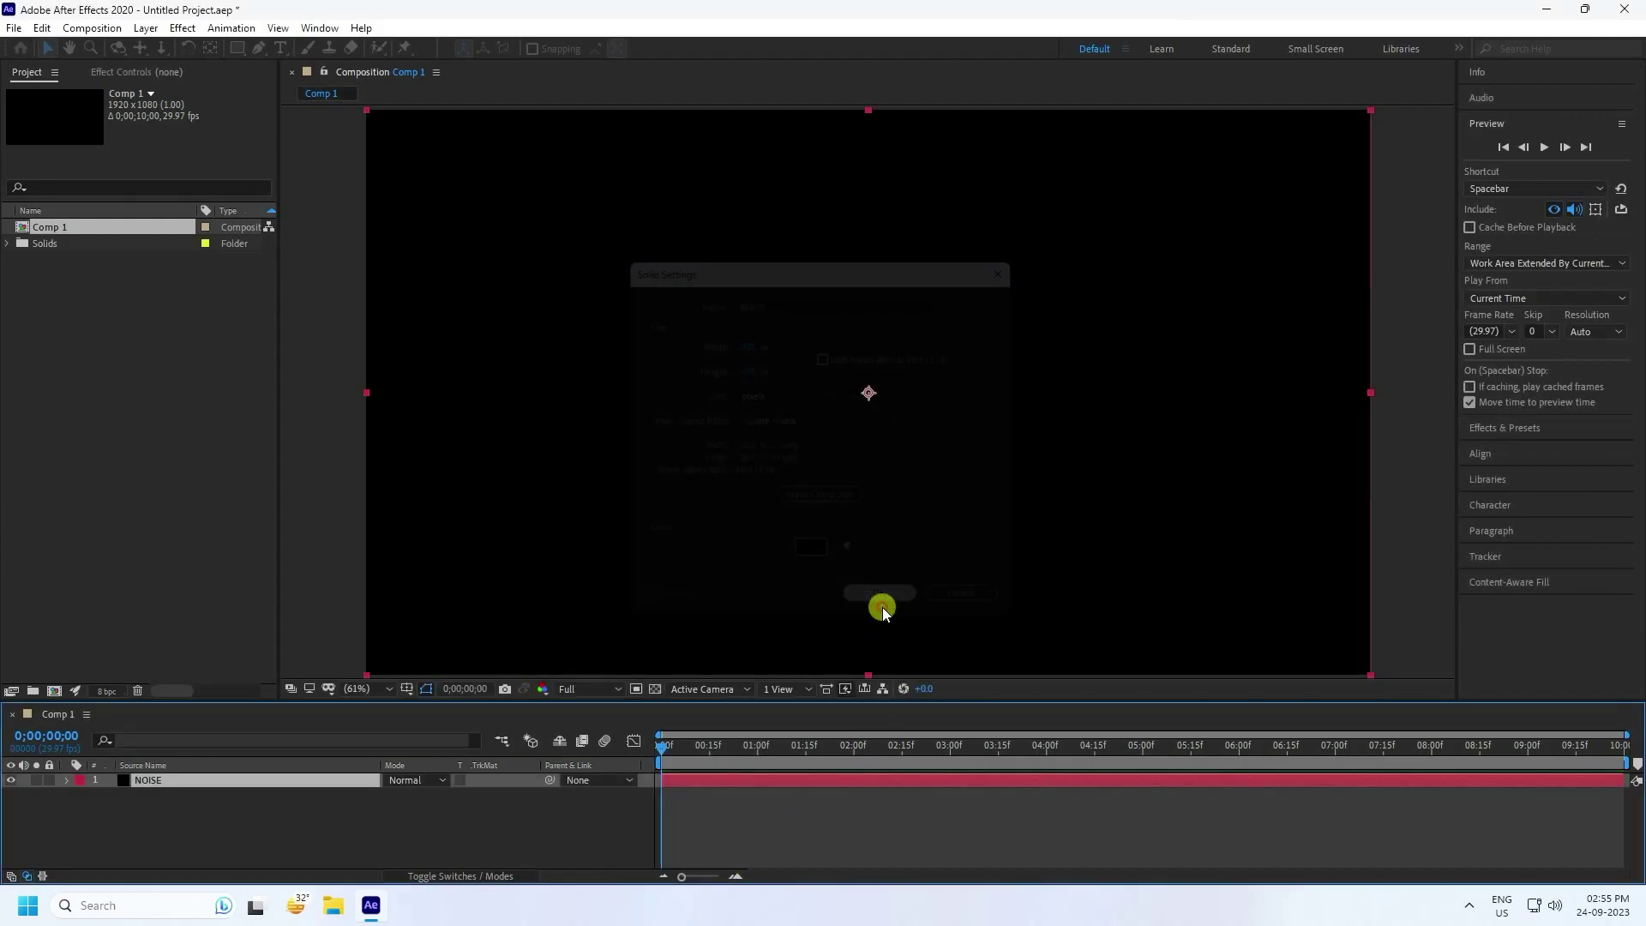
Find the Fractal Noise effect and apply it to the NOISE layer.
{"action": "left_click", "coordinate": [1513, 430]}
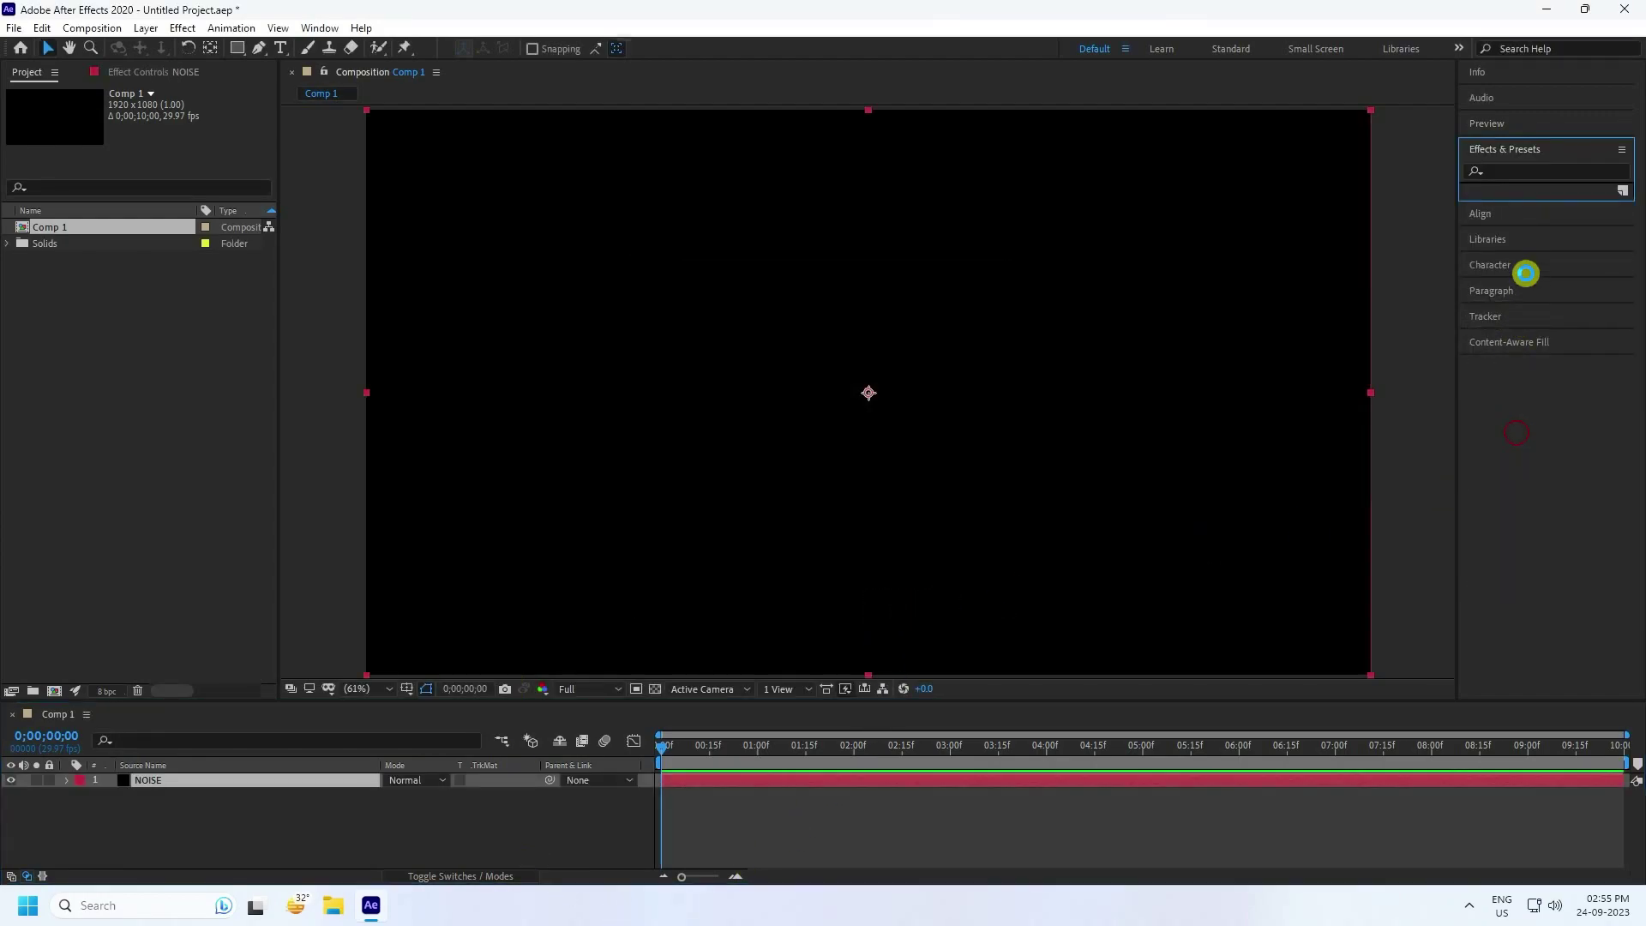
{"action": "left_click", "coordinate": [1503, 169]}
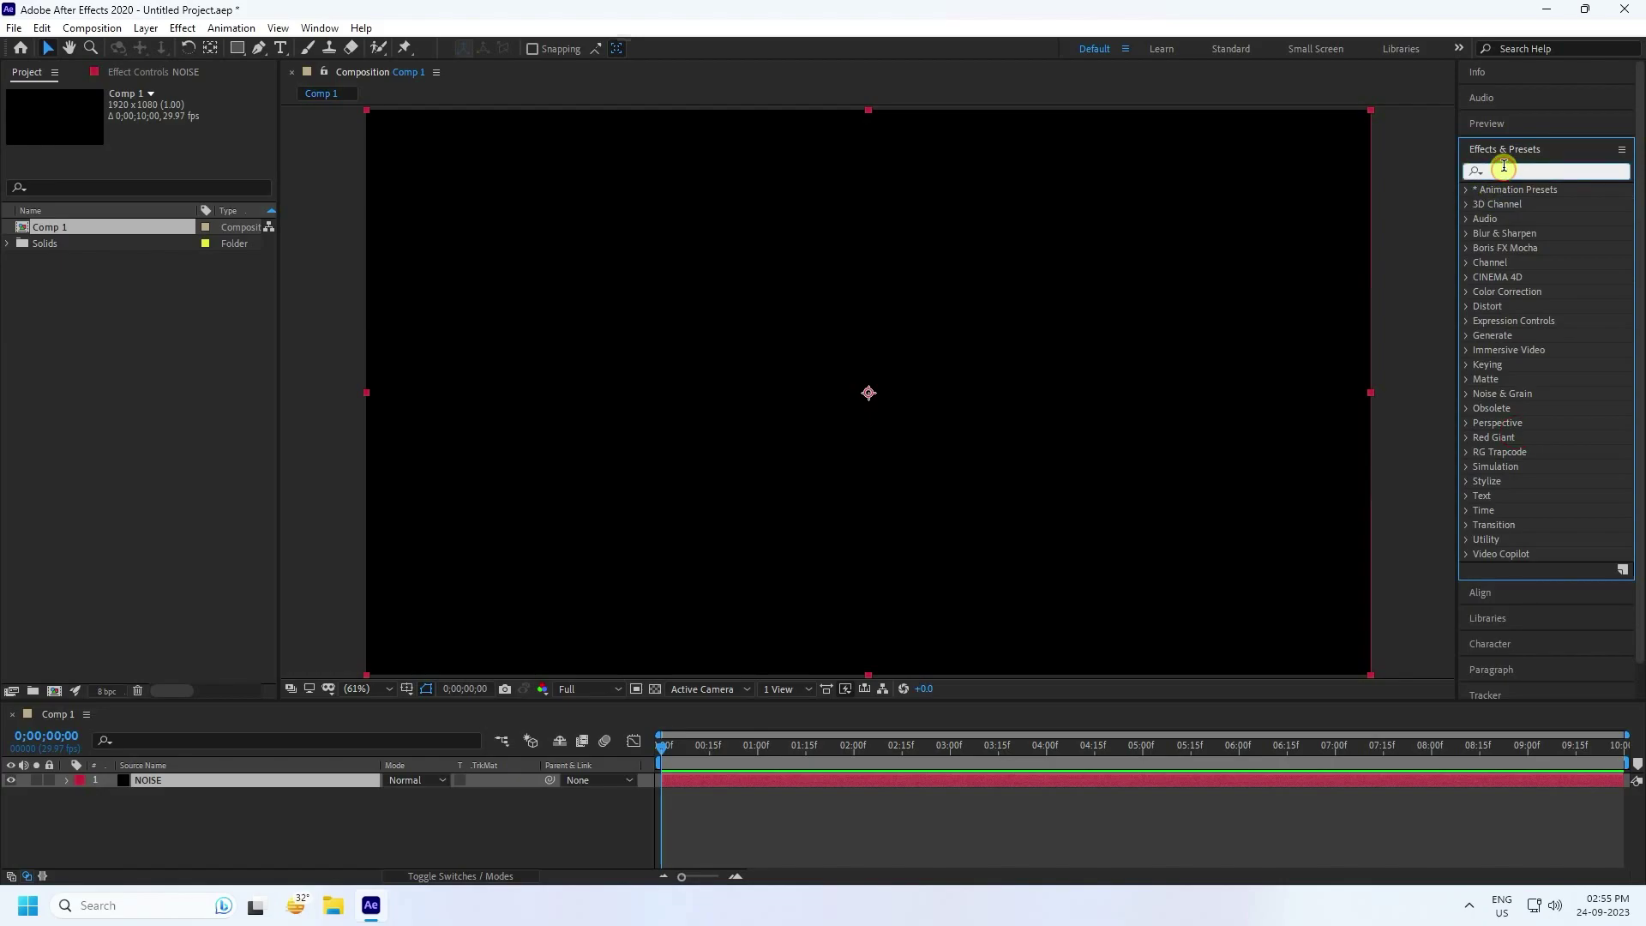
{"action": "type", "text": "frac"}
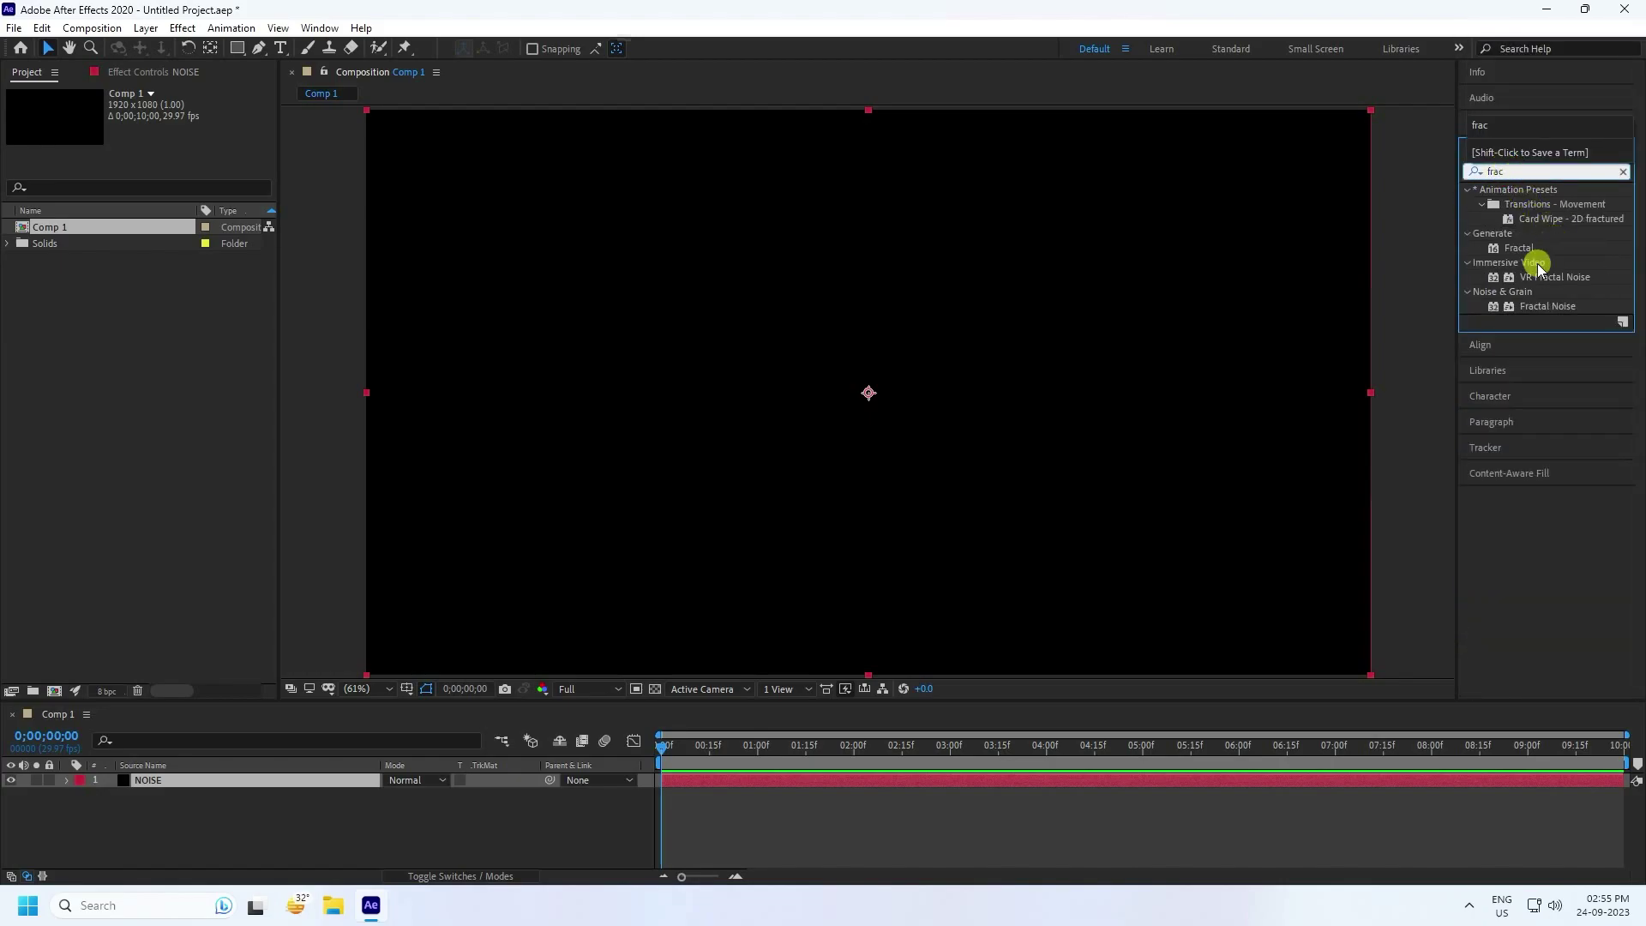
{"action": "left_click_drag", "start_coordinate": [1543, 306], "coordinate": [188, 775]}
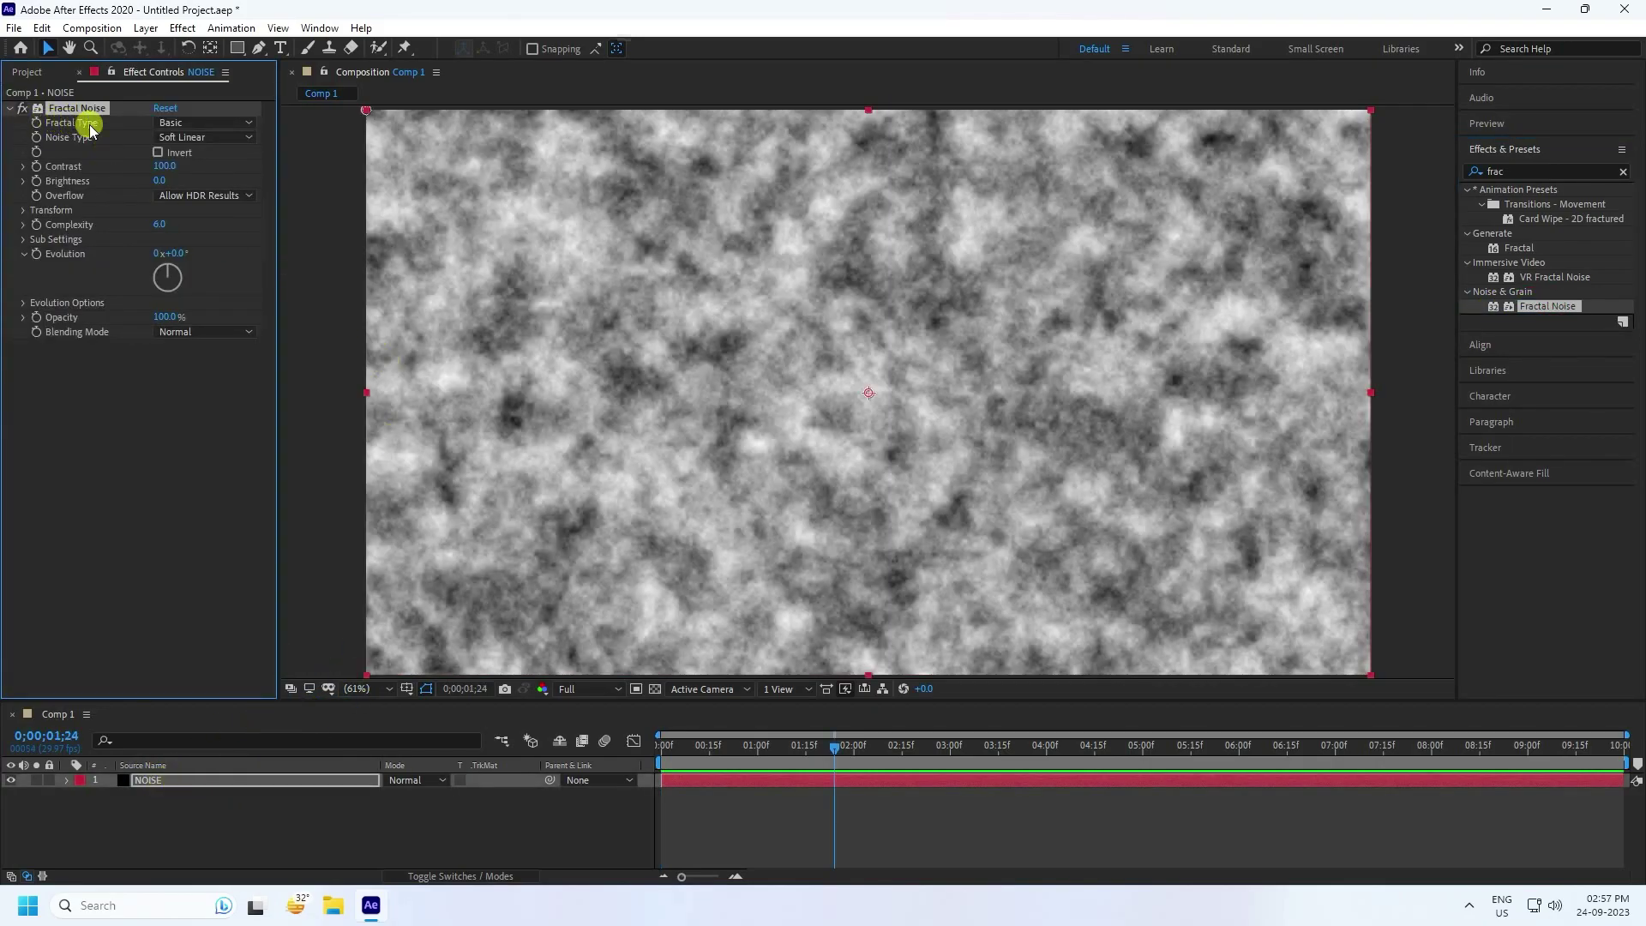
Set the Fractal Noise type to Turbulent Smooth, contrast to 135, brightness to 10 and complexity to 3.
{"action": "left_click", "coordinate": [184, 122]}
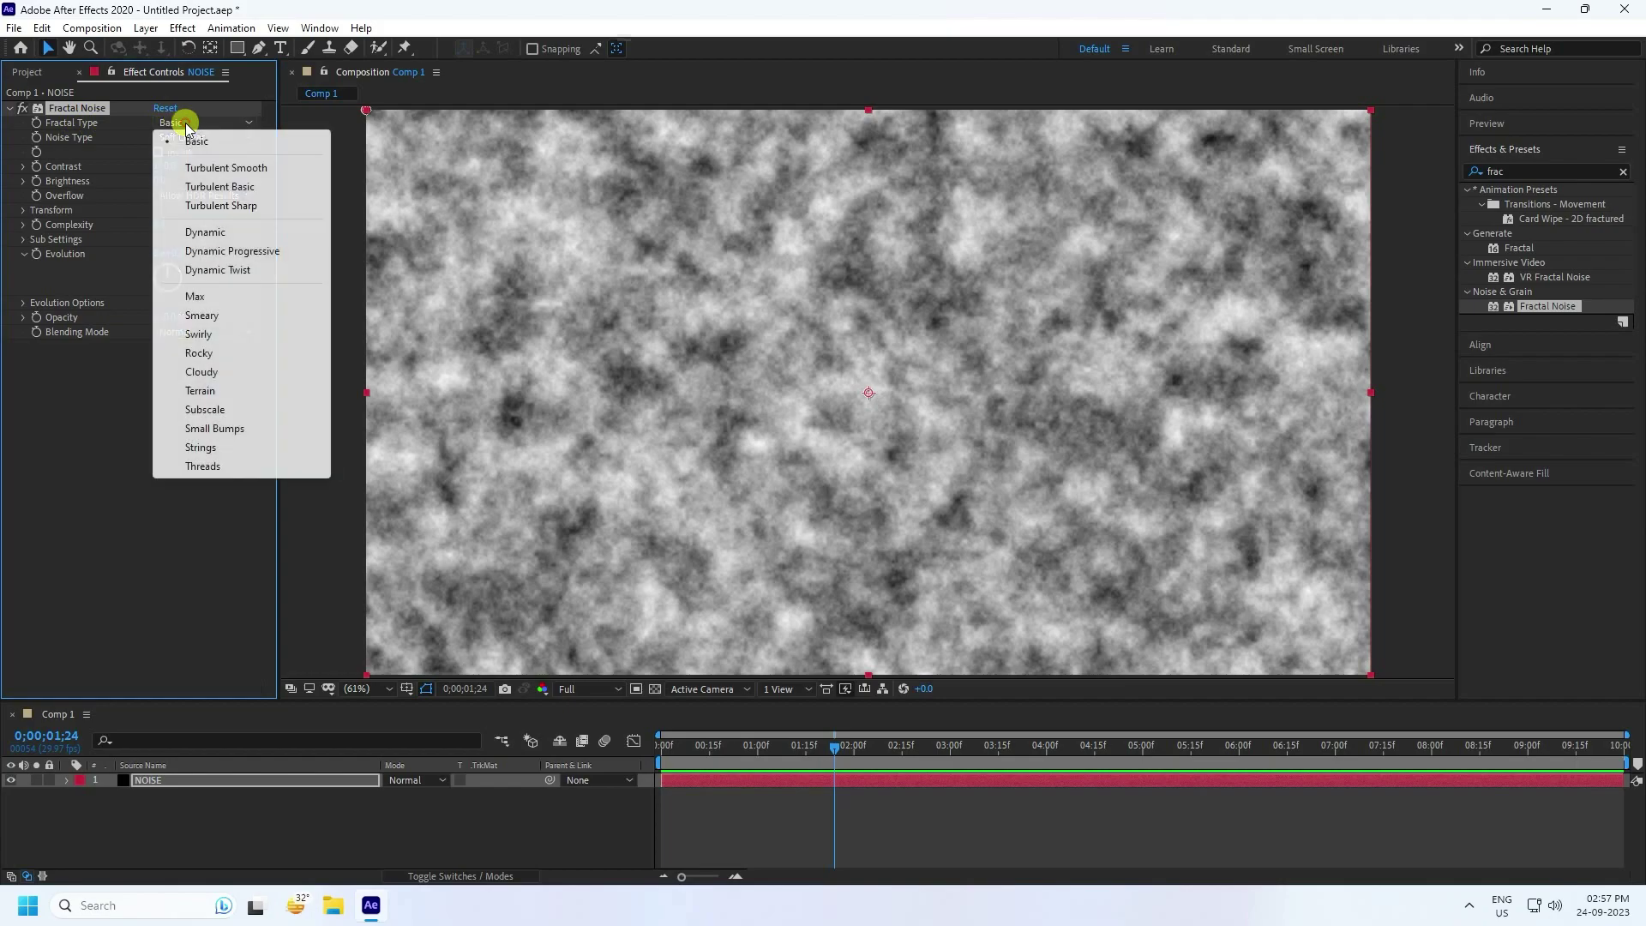
{"action": "left_click", "coordinate": [221, 168]}
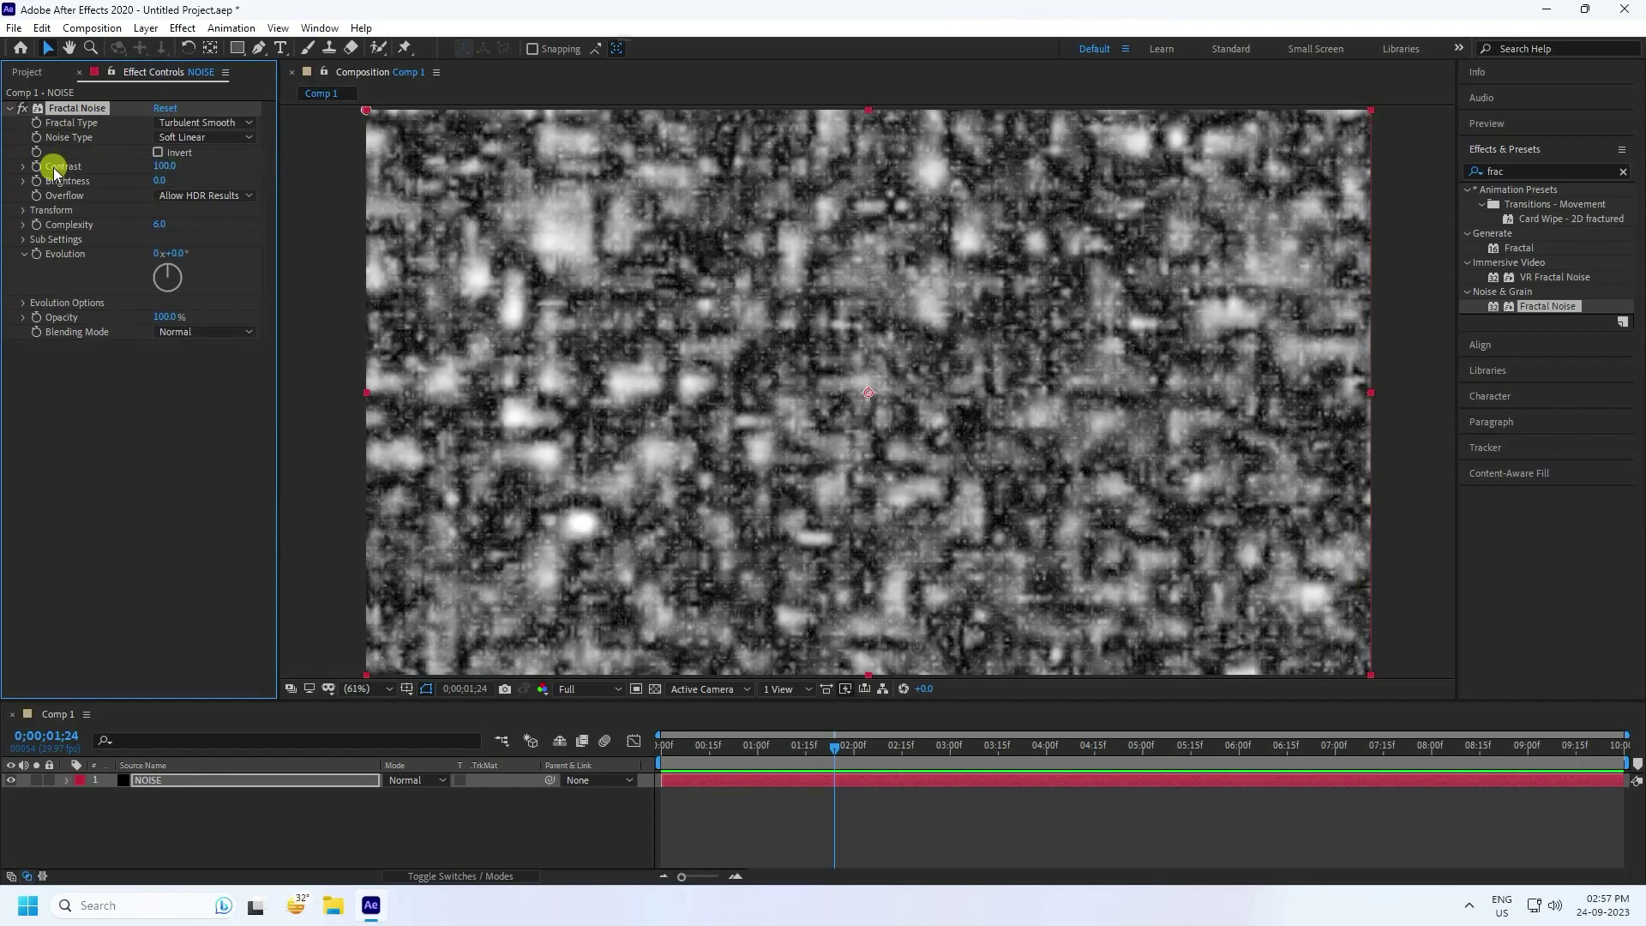
{"action": "left_click", "coordinate": [164, 166]}
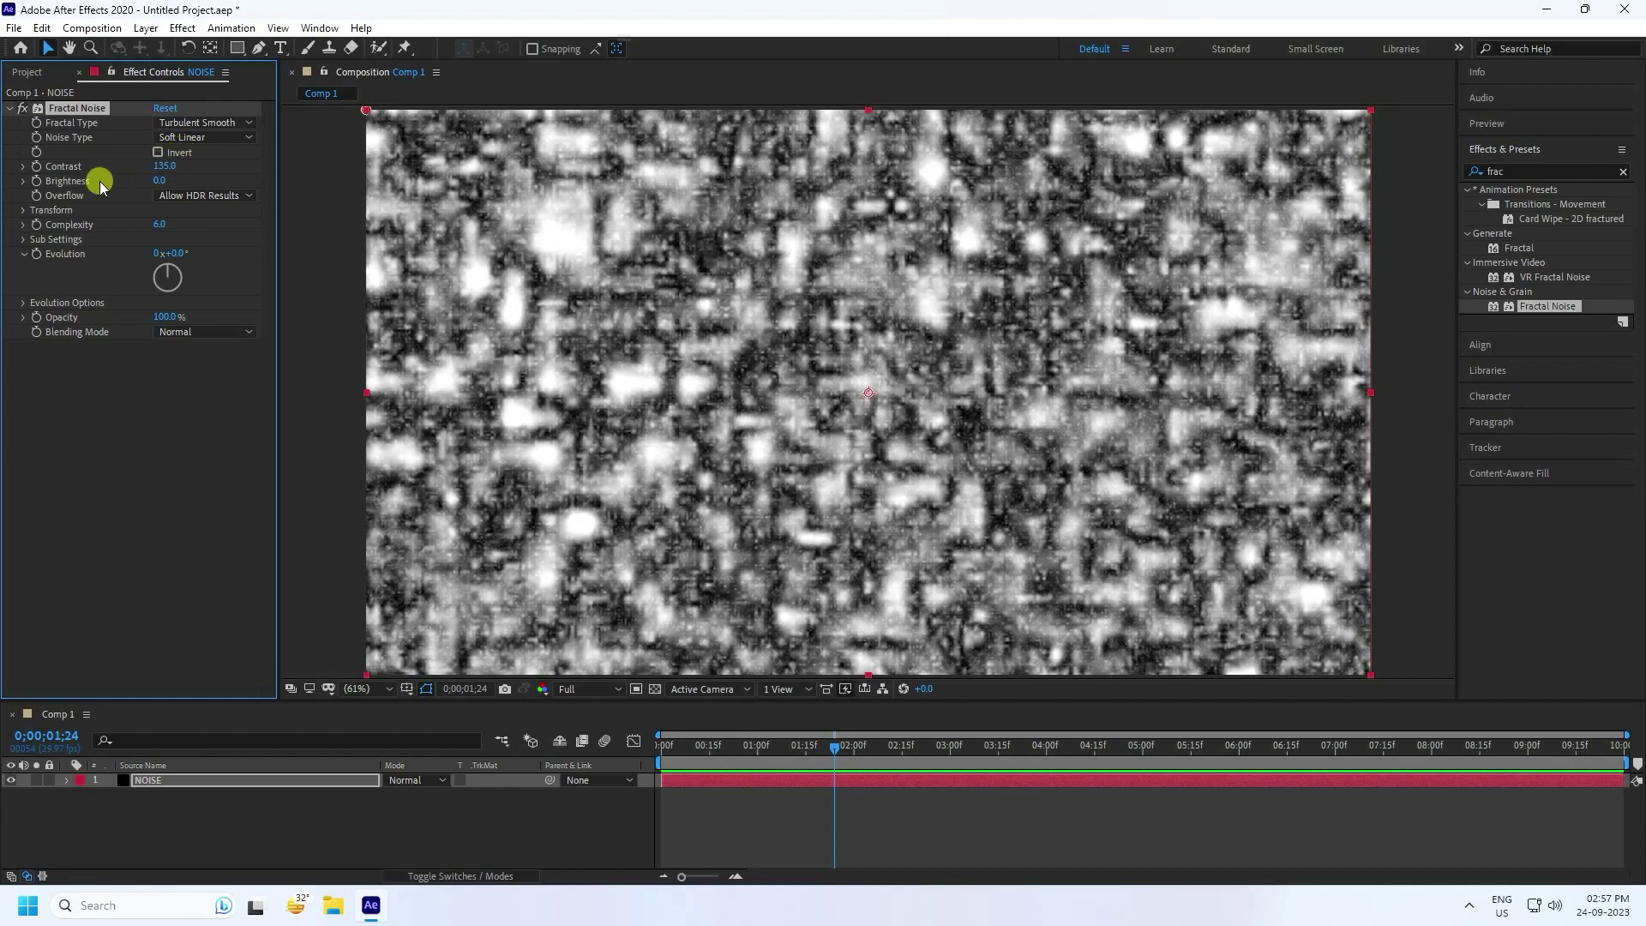
{"action": "left_click", "coordinate": [161, 181]}
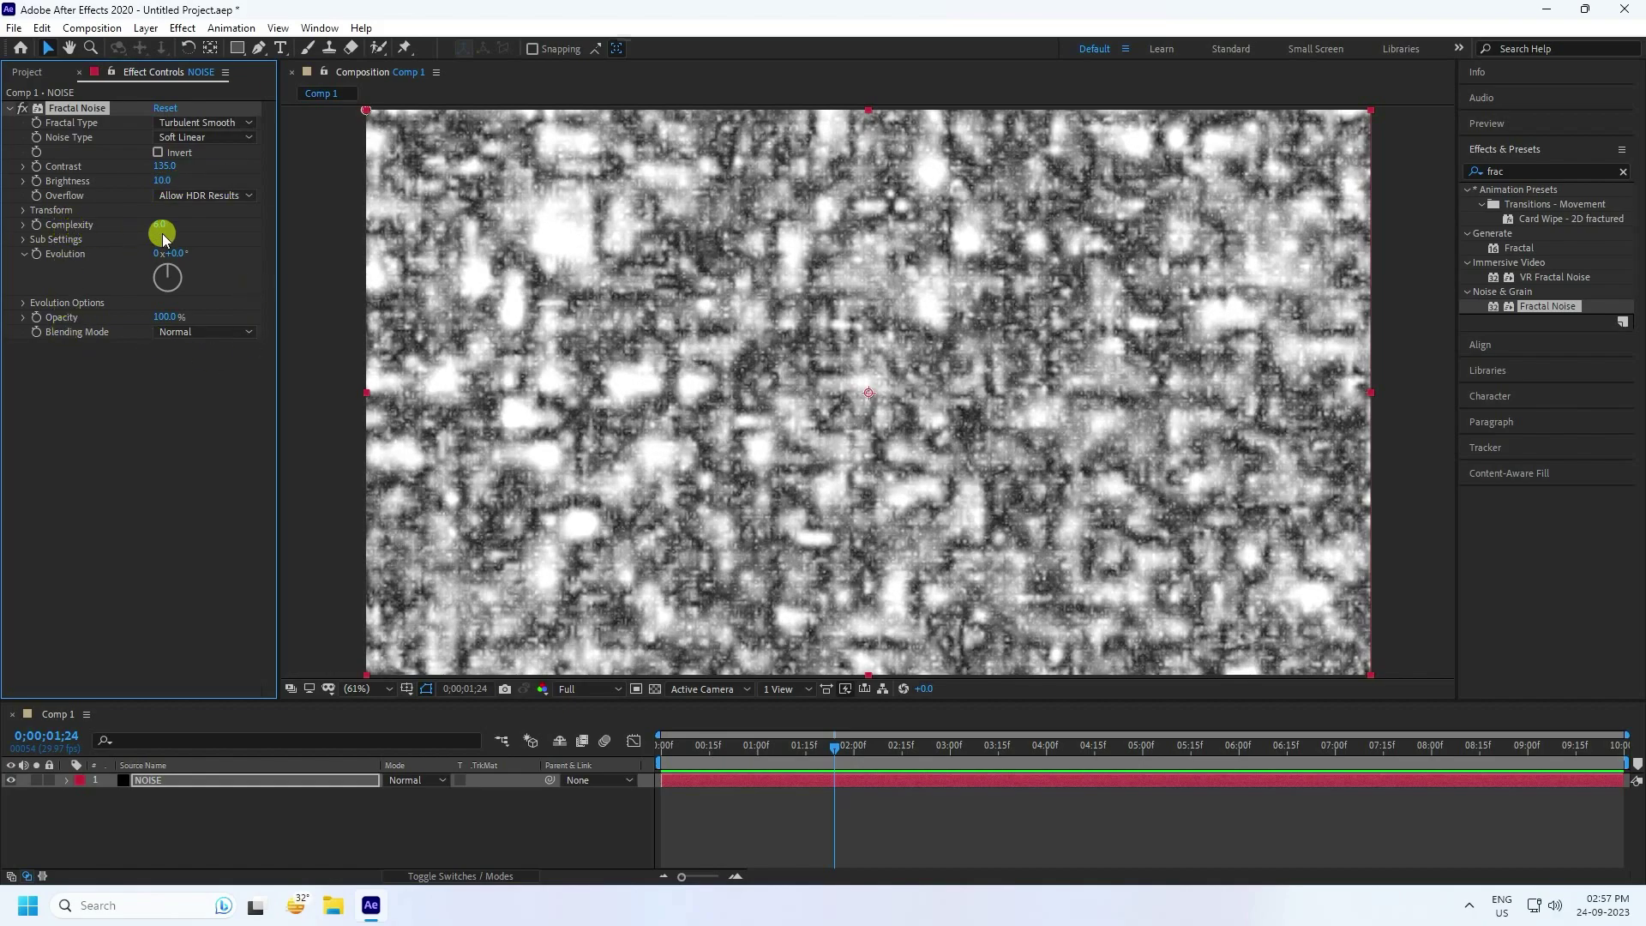
{"action": "left_click", "coordinate": [161, 225]}
{"action": "type", "text": "3"}
{"action": "key", "text": "Return"}
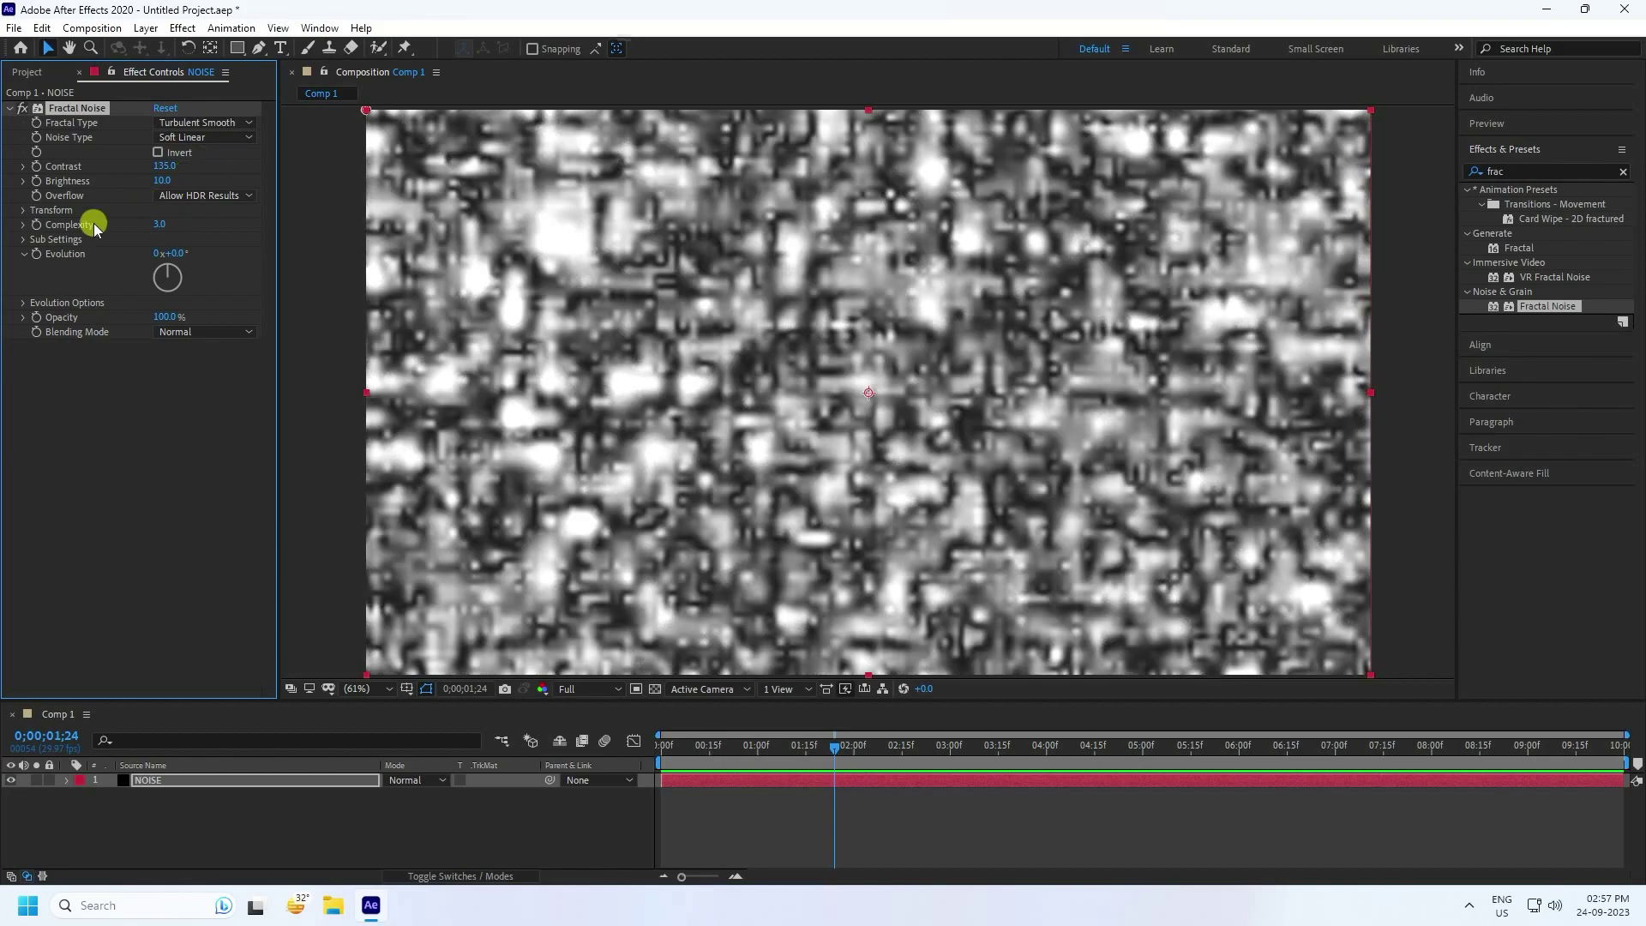
Turn off uniform scaling in the noise transform settings and set the scale height to 2500.
{"action": "left_click", "coordinate": [23, 214]}
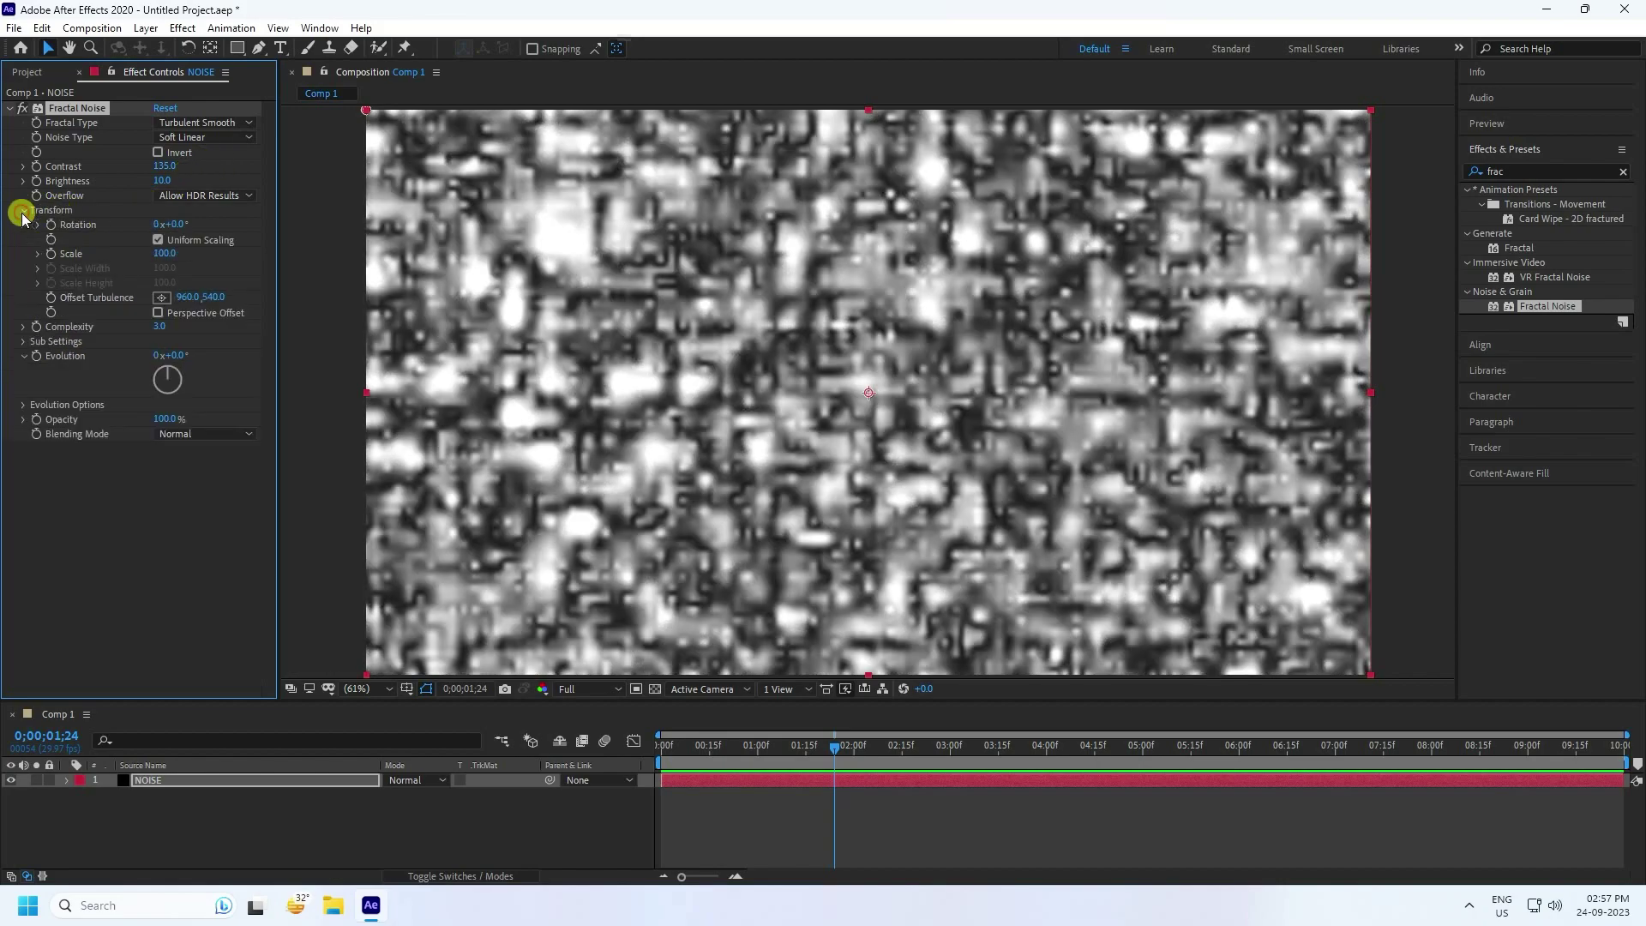
{"action": "left_click", "coordinate": [158, 240]}
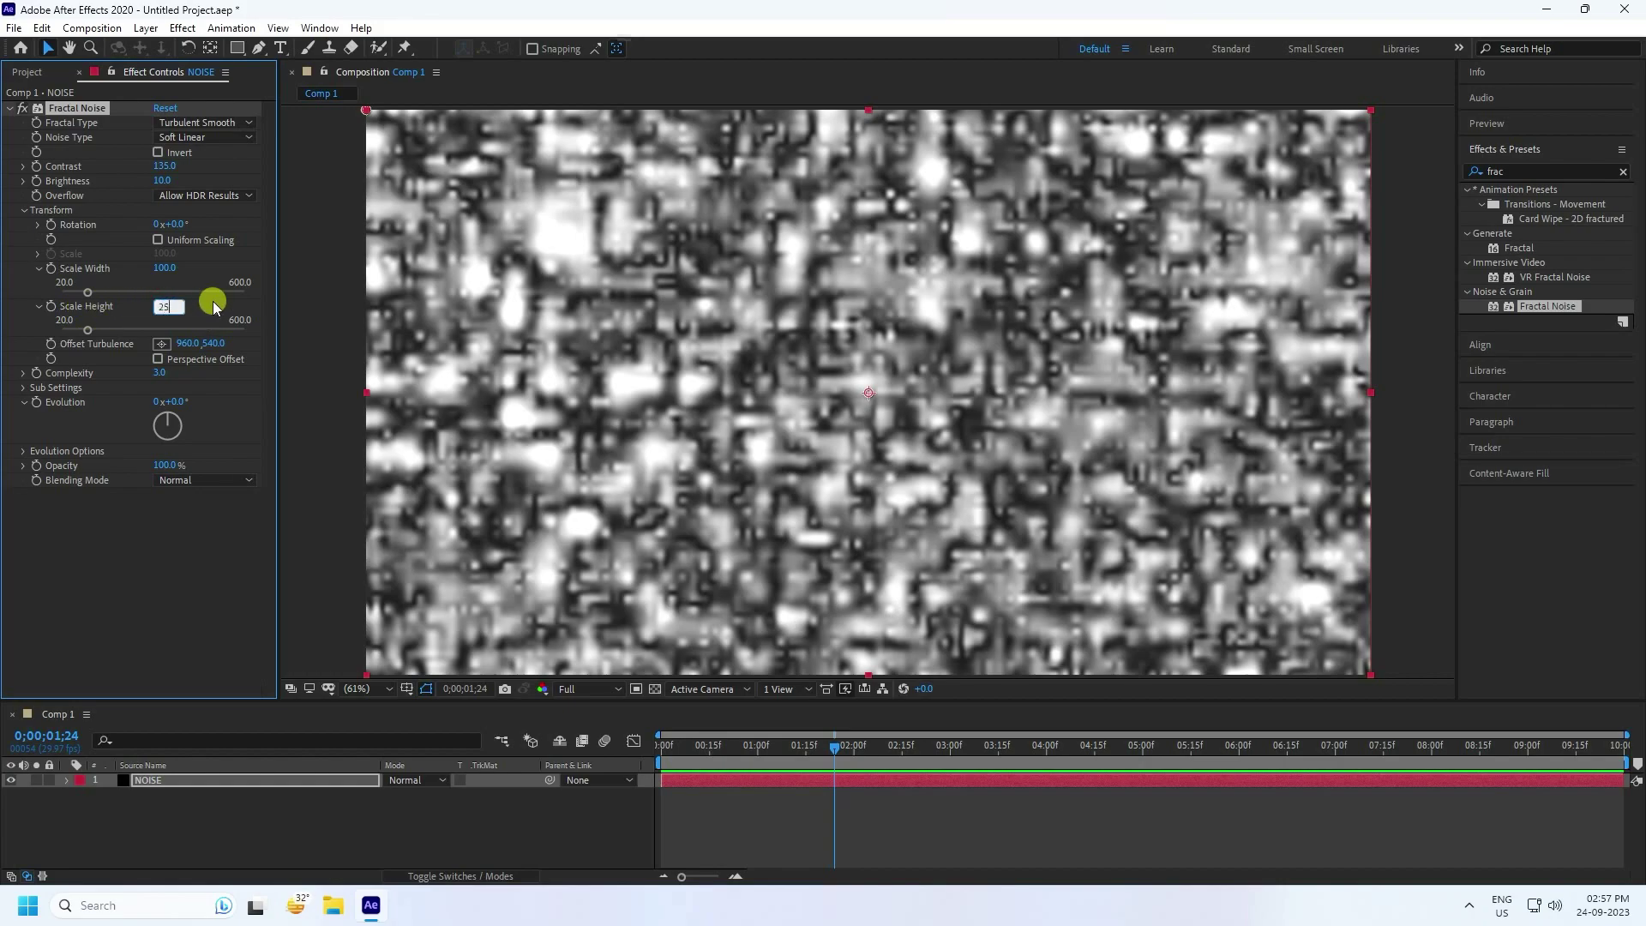
{"action": "key", "text": "Return"}
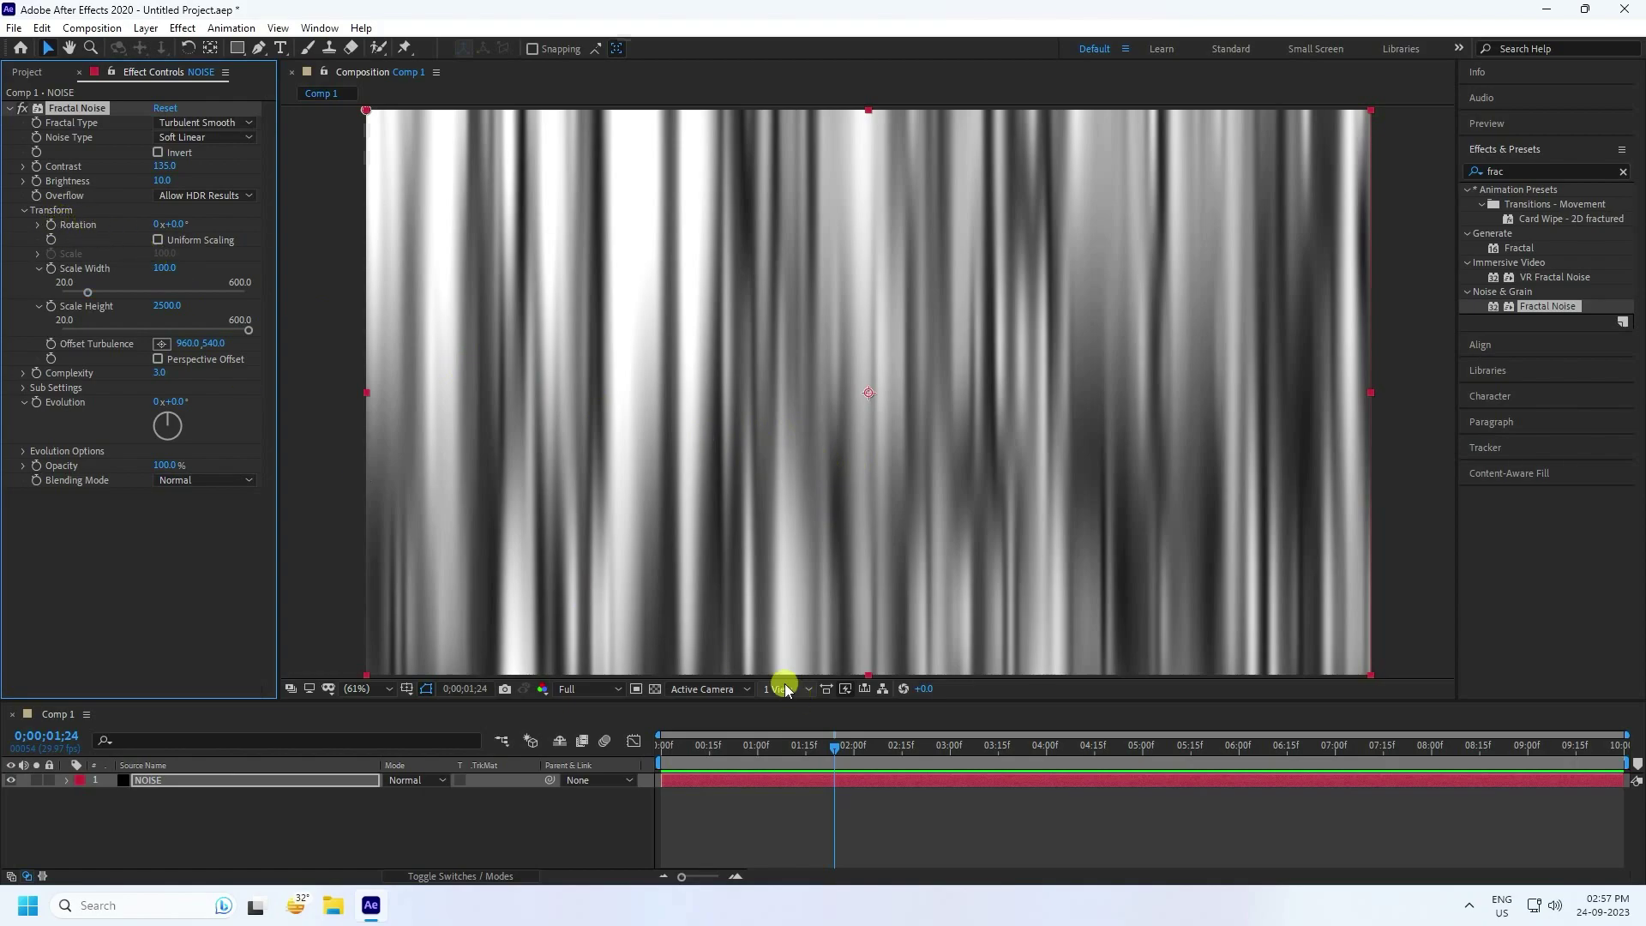
Animate the noise rotation with a keyframe of 0° at the first frame and 50° at 0;00;09;29.
{"action": "left_click", "coordinate": [816, 745]}
{"action": "key", "text": "Home"}
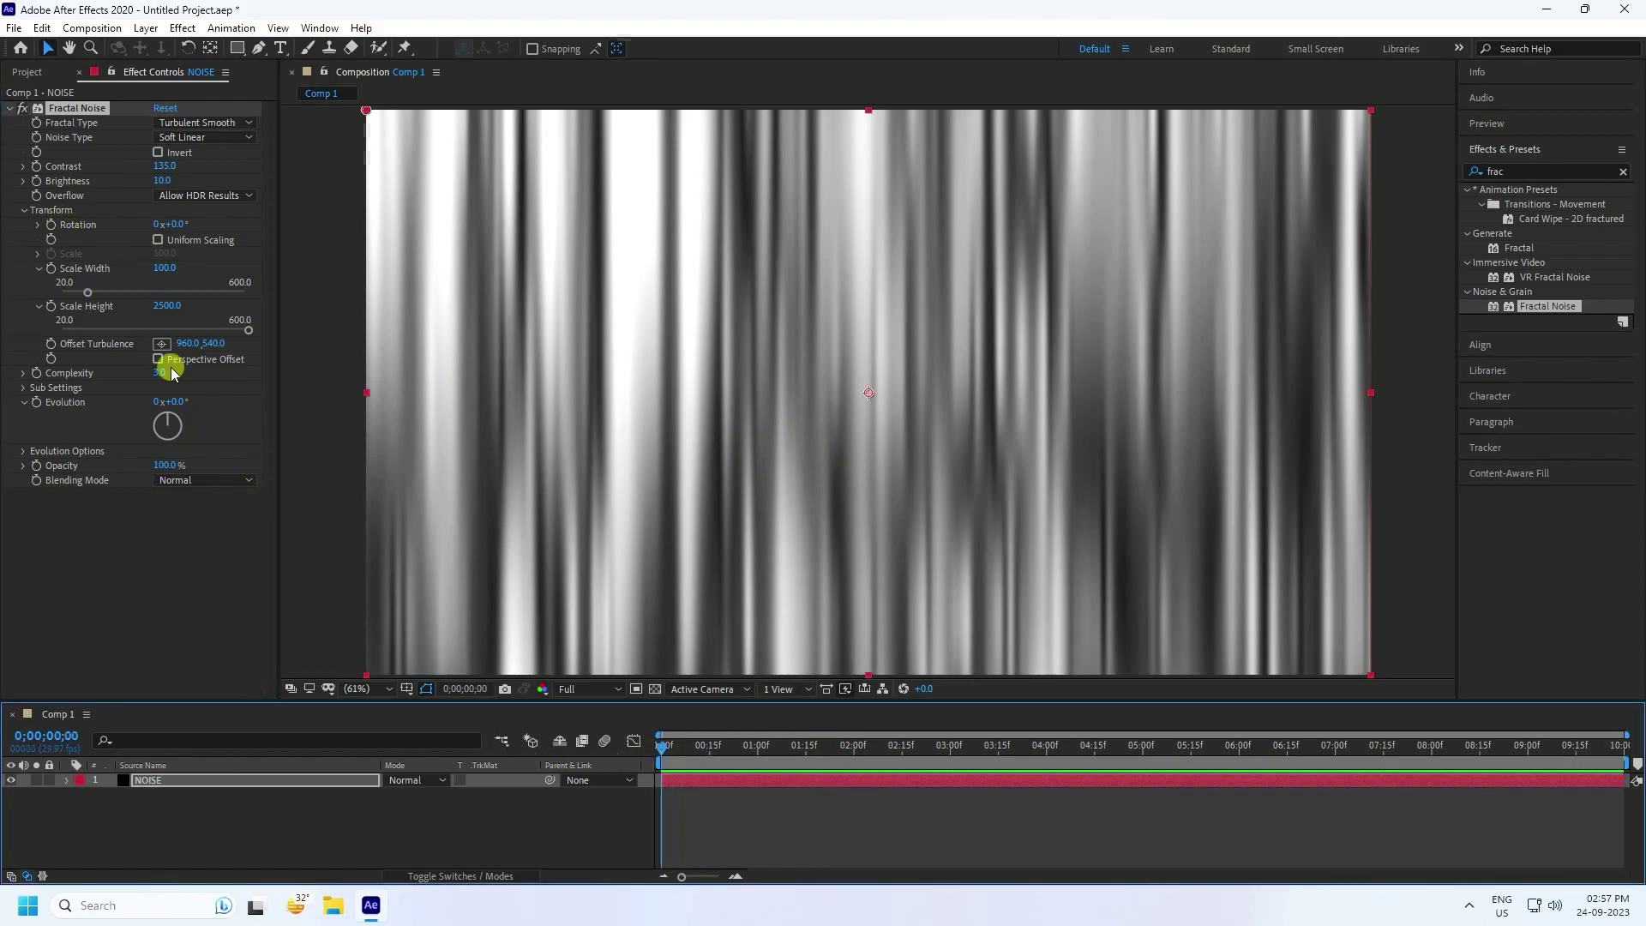
{"action": "left_click", "coordinate": [49, 225]}
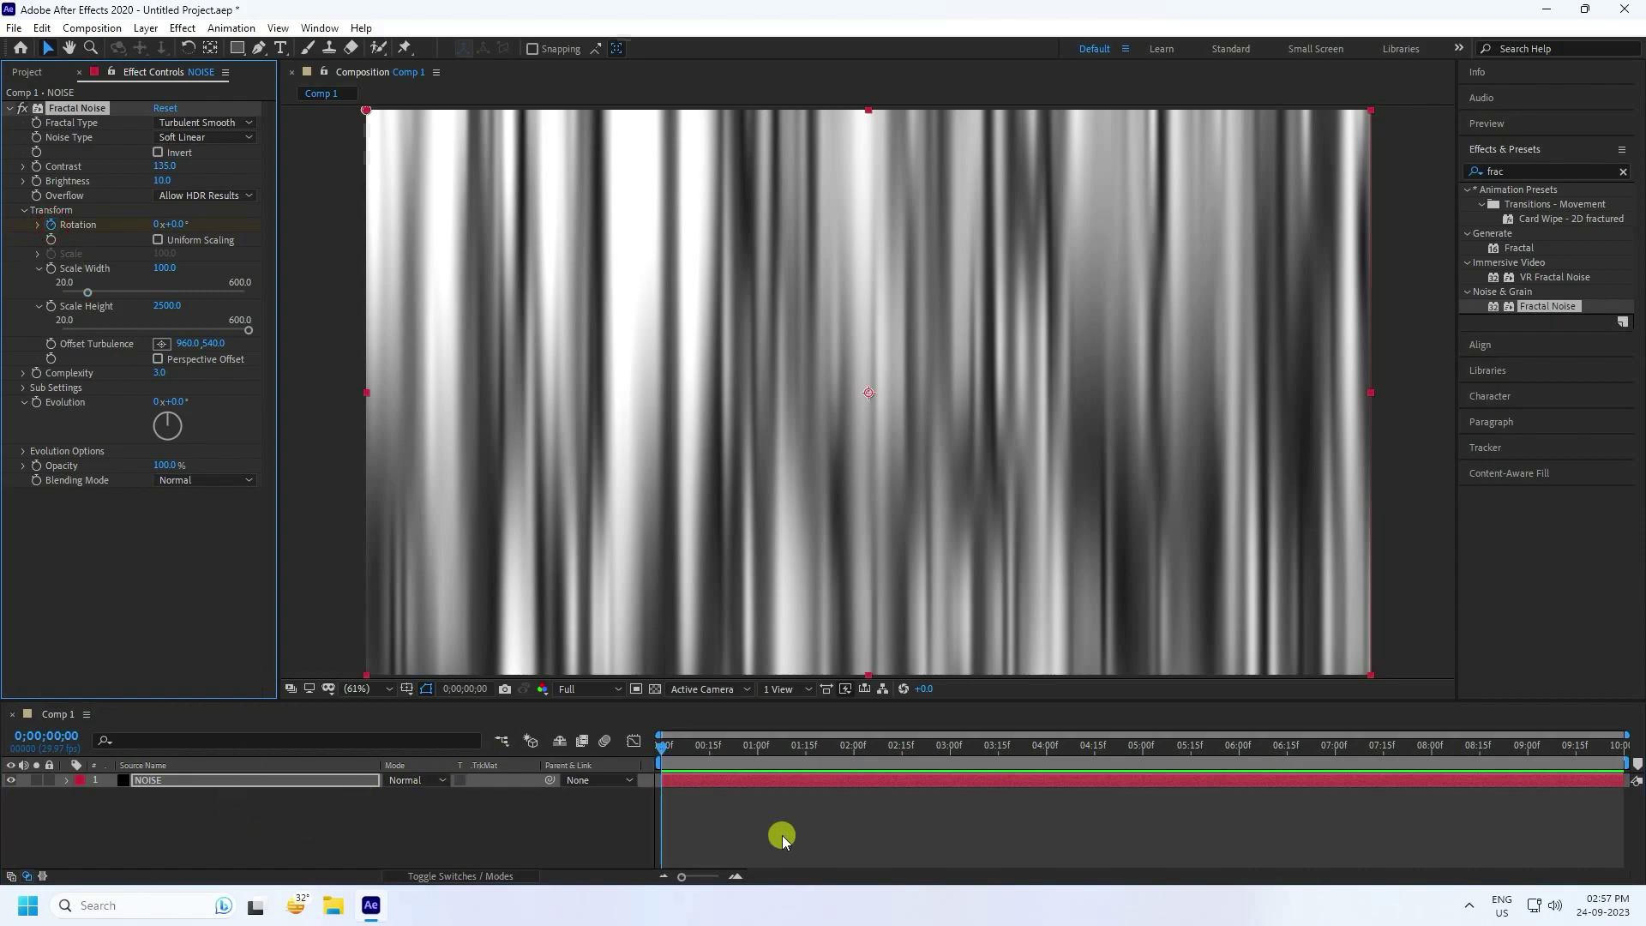
{"action": "left_click_drag", "start_coordinate": [669, 746], "coordinate": [1637, 804]}
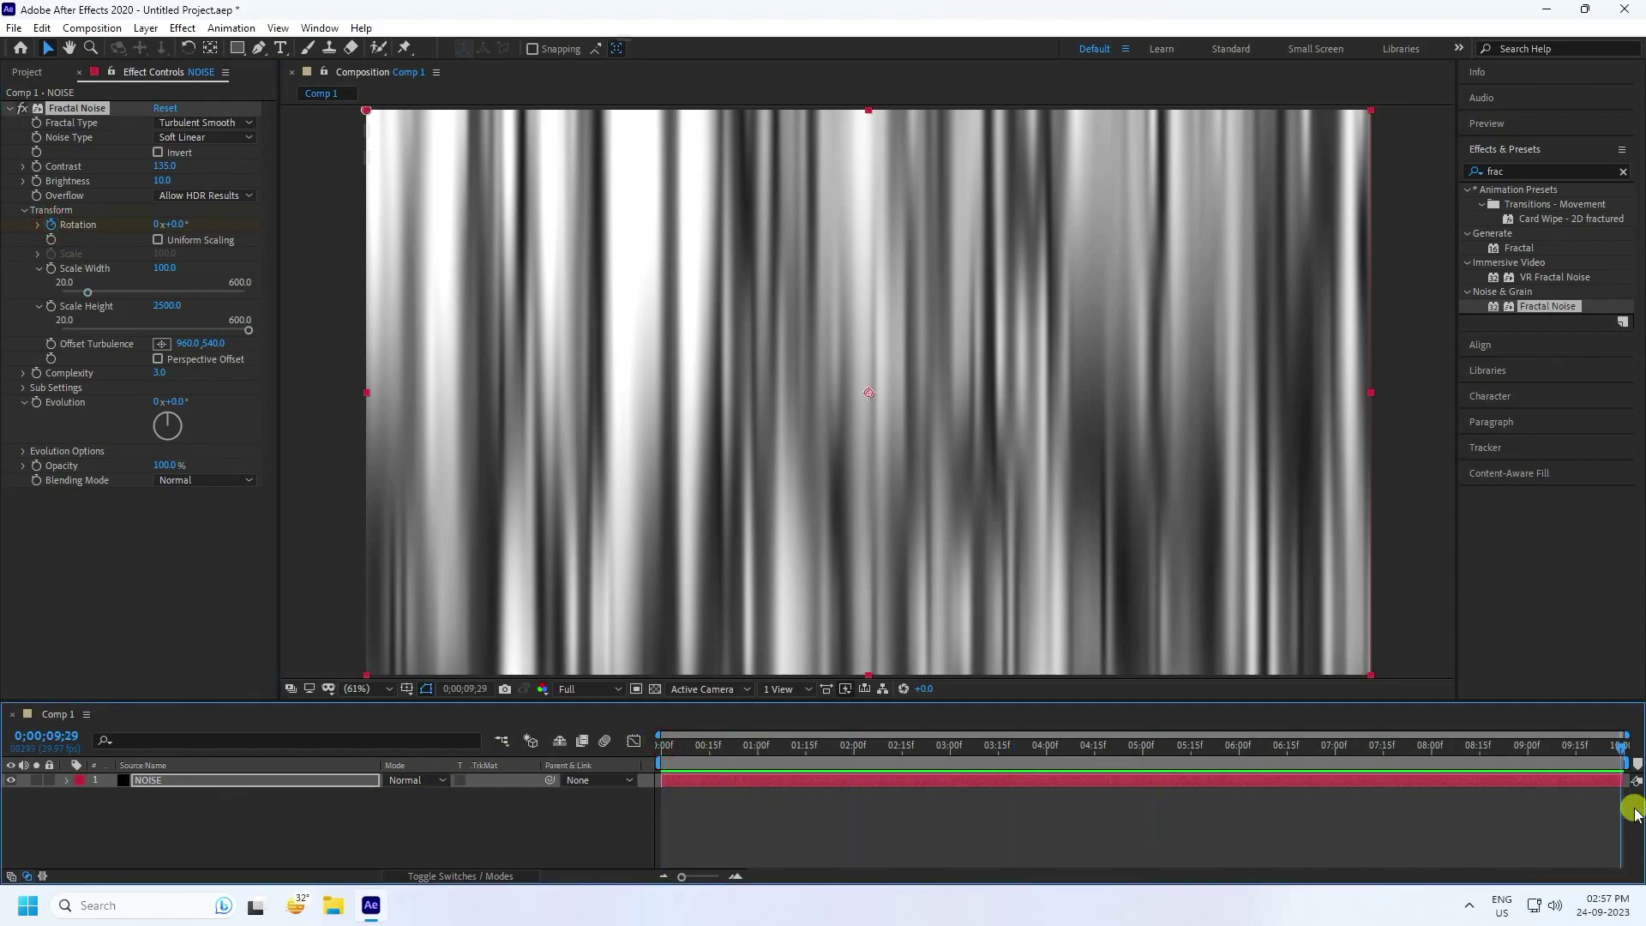
{"action": "left_click", "coordinate": [175, 225]}
{"action": "type", "text": "50"}
{"action": "key", "text": "Return"}
Preview the noise rotation animation from the first frame.
{"action": "left_click", "coordinate": [648, 744]}
{"action": "left_click", "coordinate": [1492, 124]}
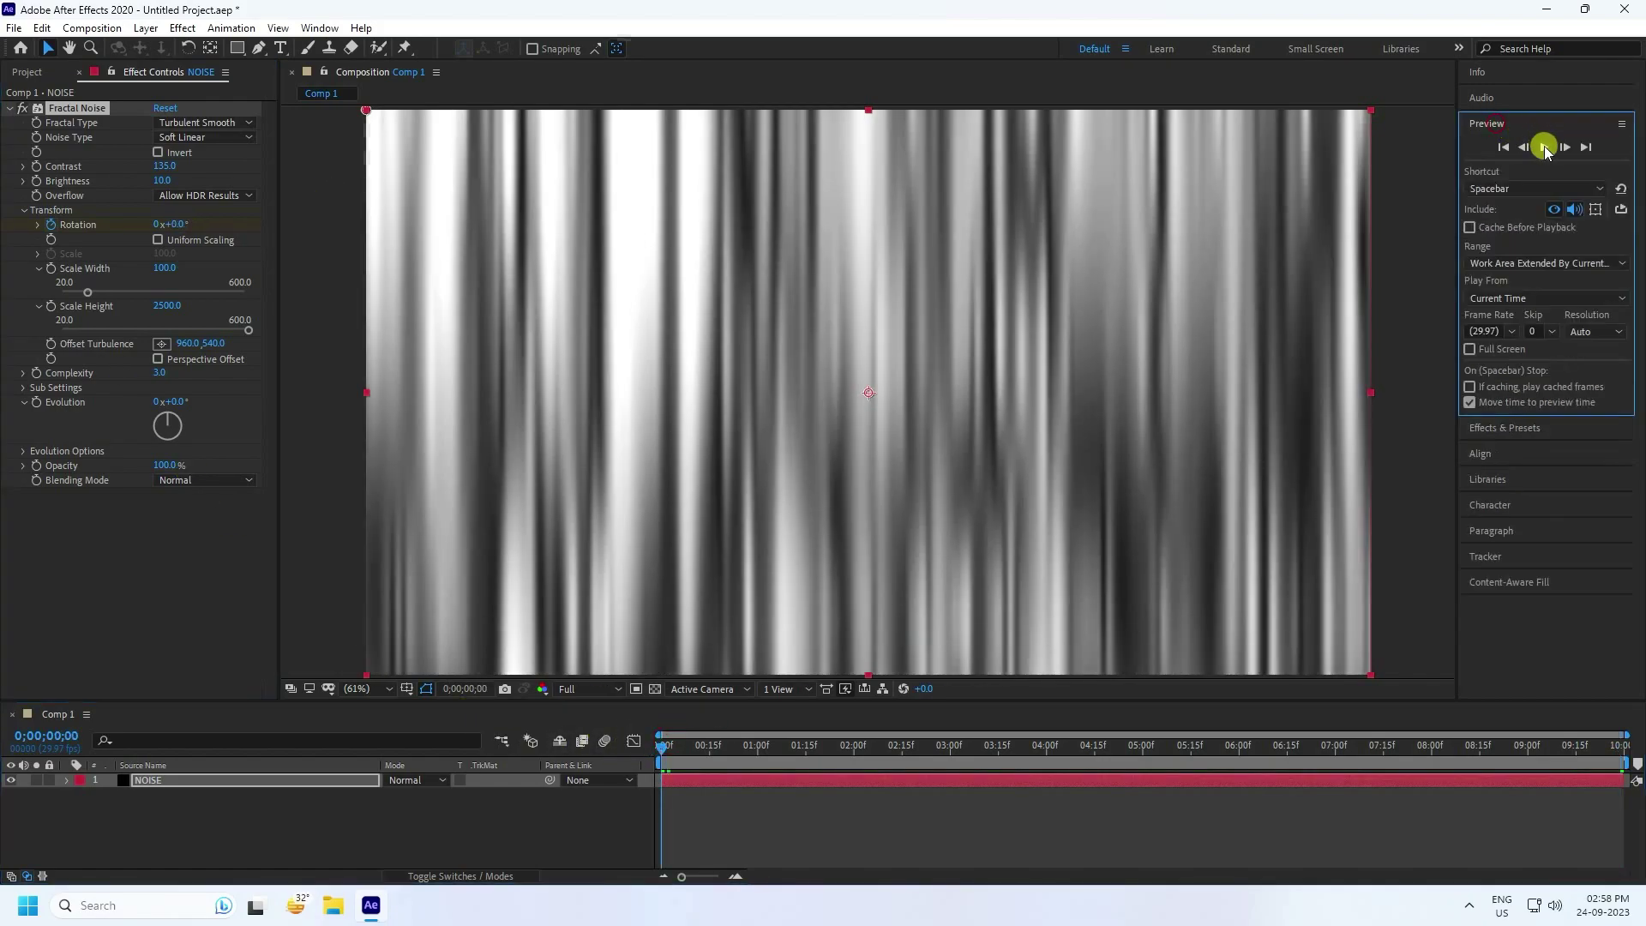
{"action": "left_click", "coordinate": [1544, 148]}
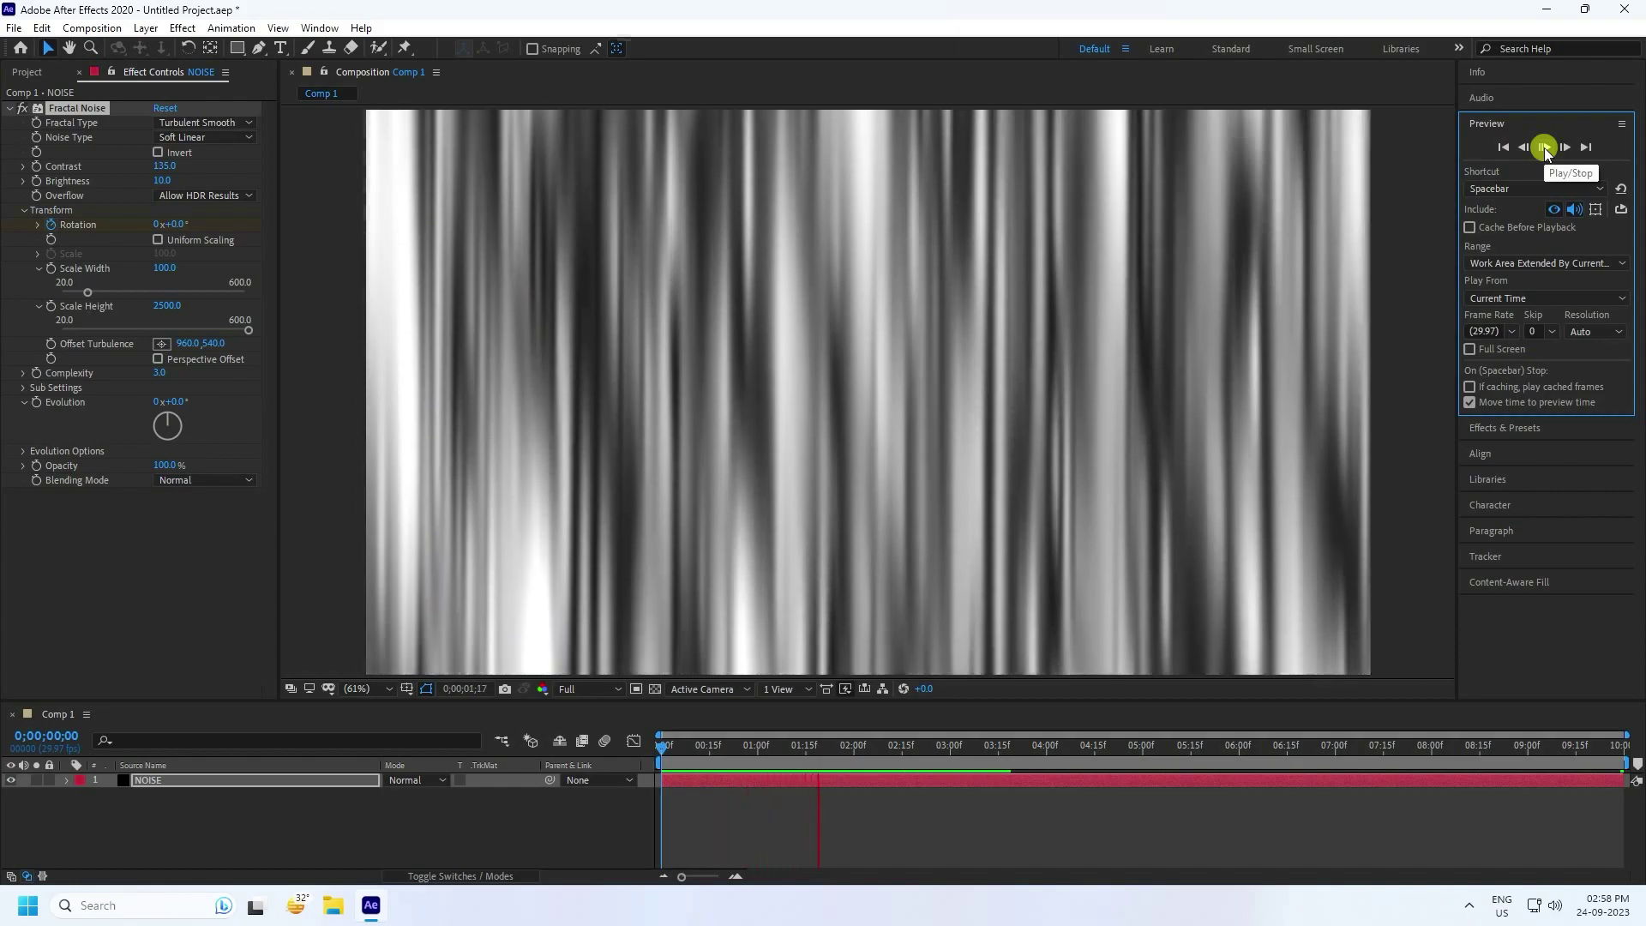
{"action": "left_click", "coordinate": [1545, 149]}
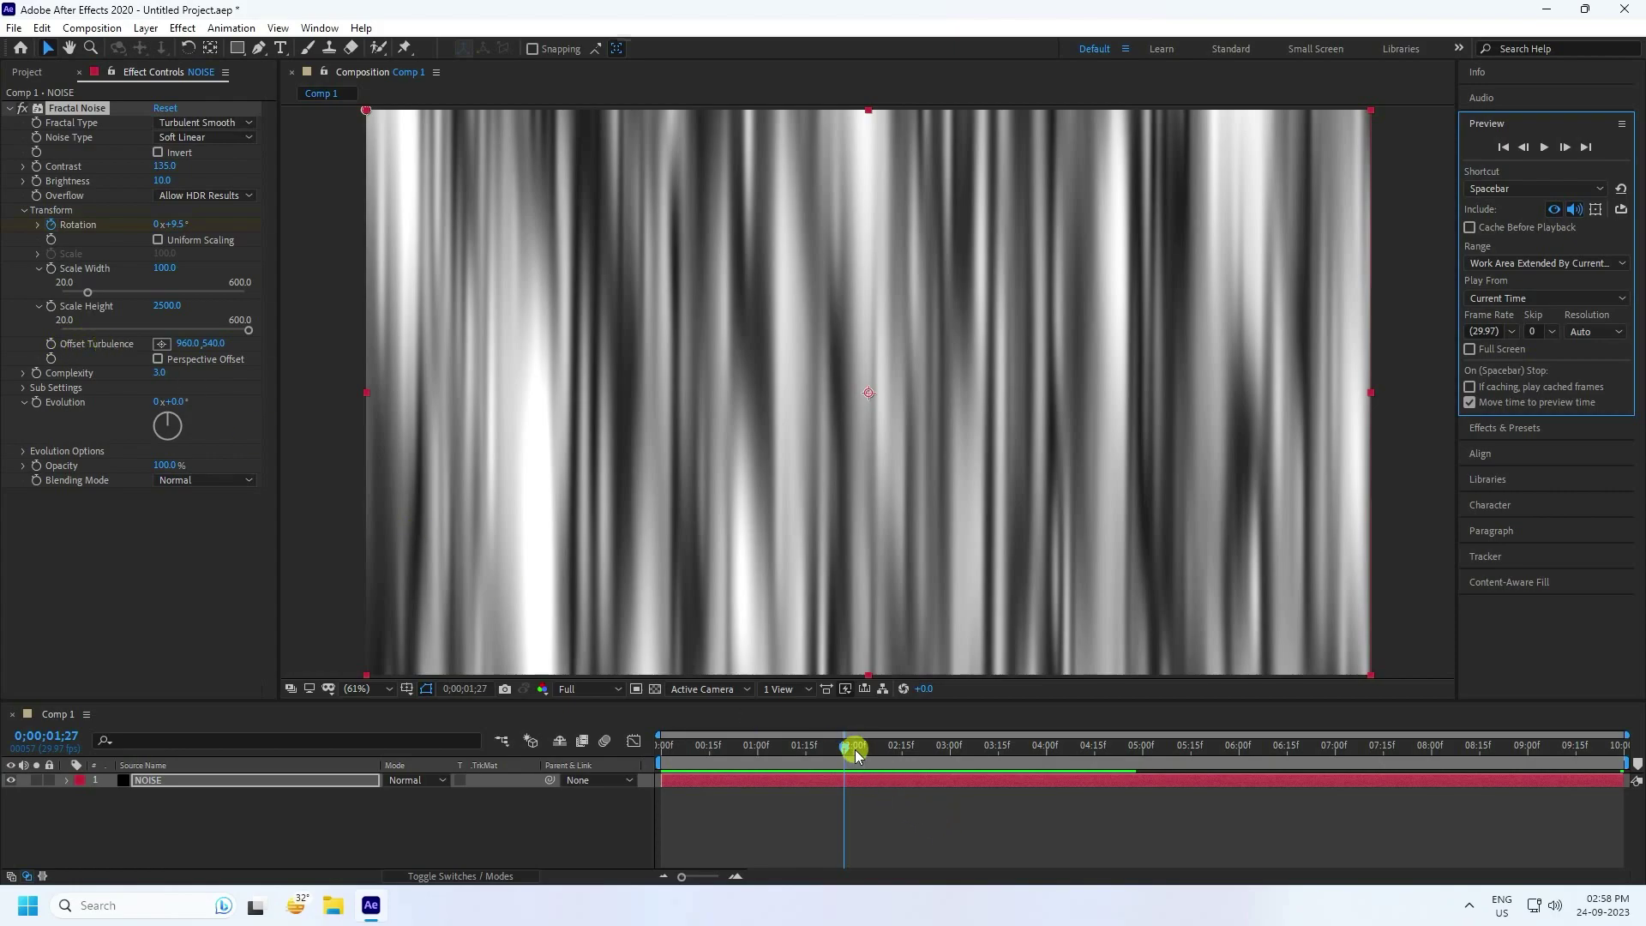
Animate Offset Turbulence from 960, 540 at the first frame to 2880, 540 at 0;00;09;29.
{"action": "left_click_drag", "start_coordinate": [849, 747], "coordinate": [511, 739]}
{"action": "left_click", "coordinate": [52, 343]}
{"action": "left_click_drag", "start_coordinate": [688, 743], "coordinate": [1623, 746]}
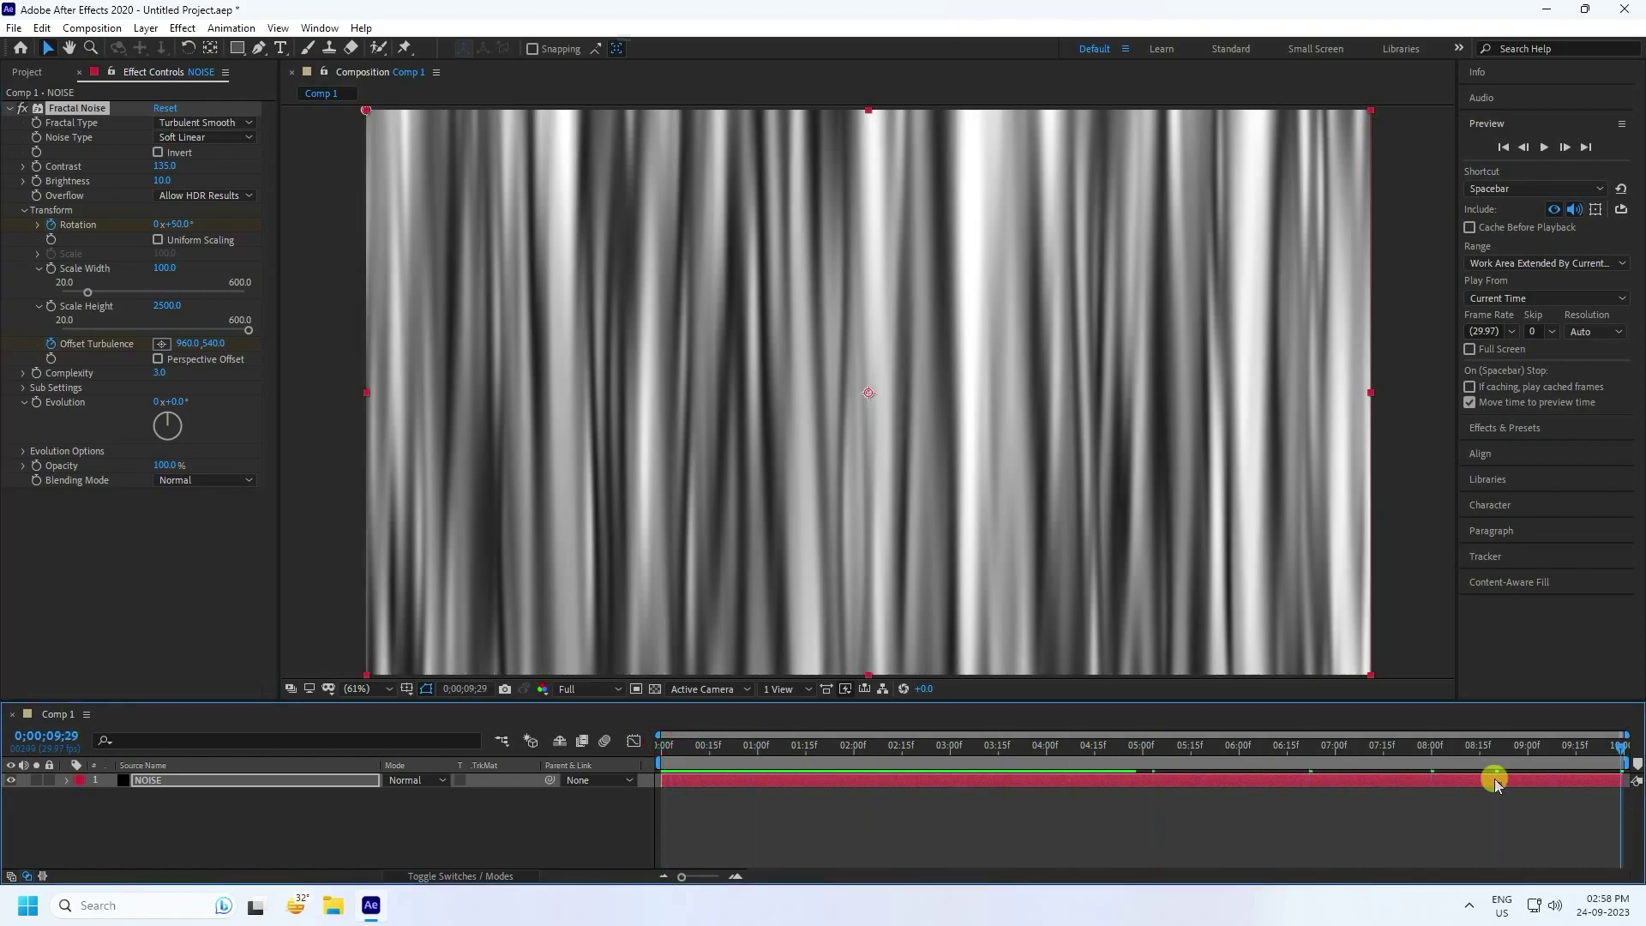
{"action": "left_click", "coordinate": [186, 344]}
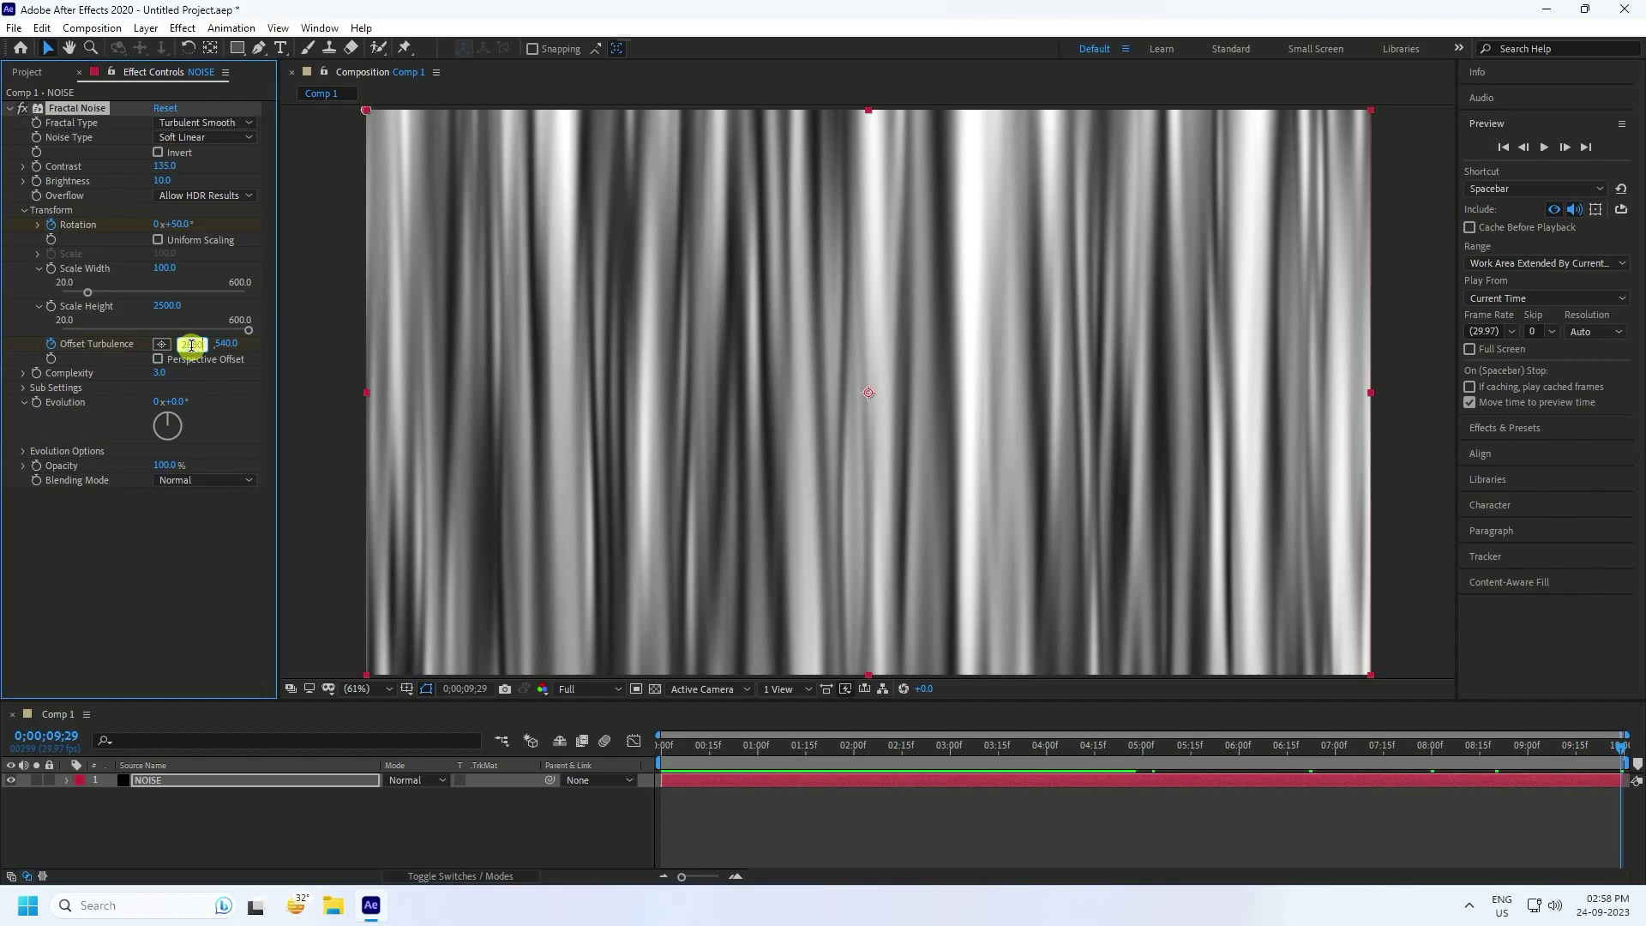
{"action": "type", "text": "2880"}
{"action": "key", "text": "Return"}
Play the combined rotation and turbulence animation from the start, scrub its opening frames and deselect the NOISE layer.
{"action": "left_click", "coordinate": [664, 742]}
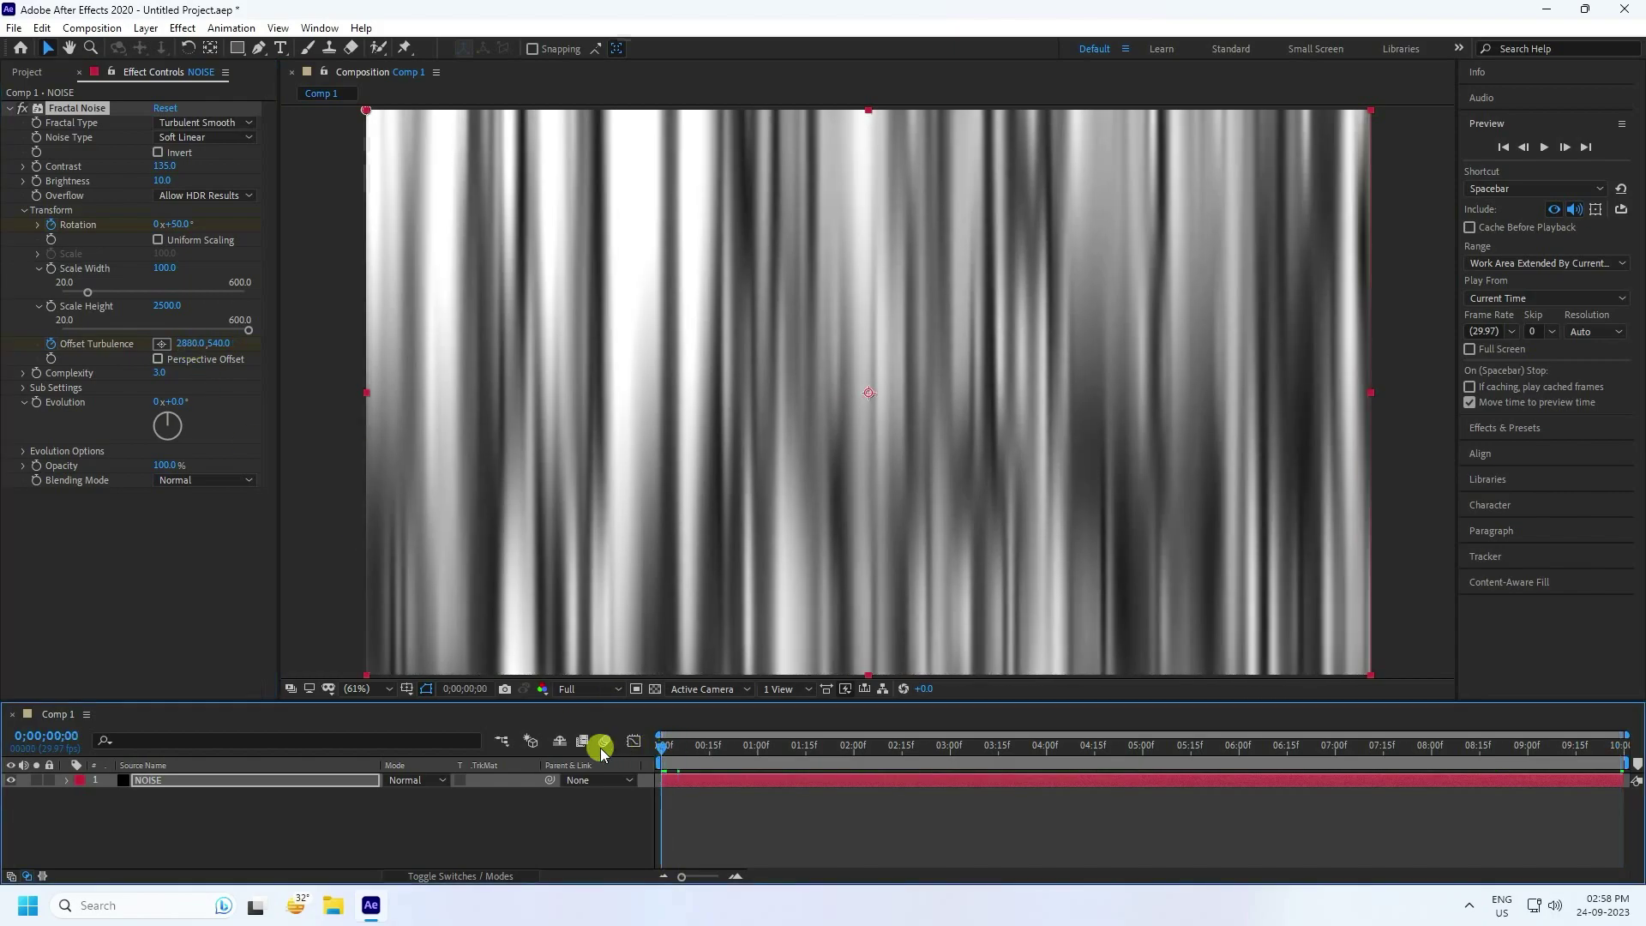
{"action": "left_click", "coordinate": [1543, 147]}
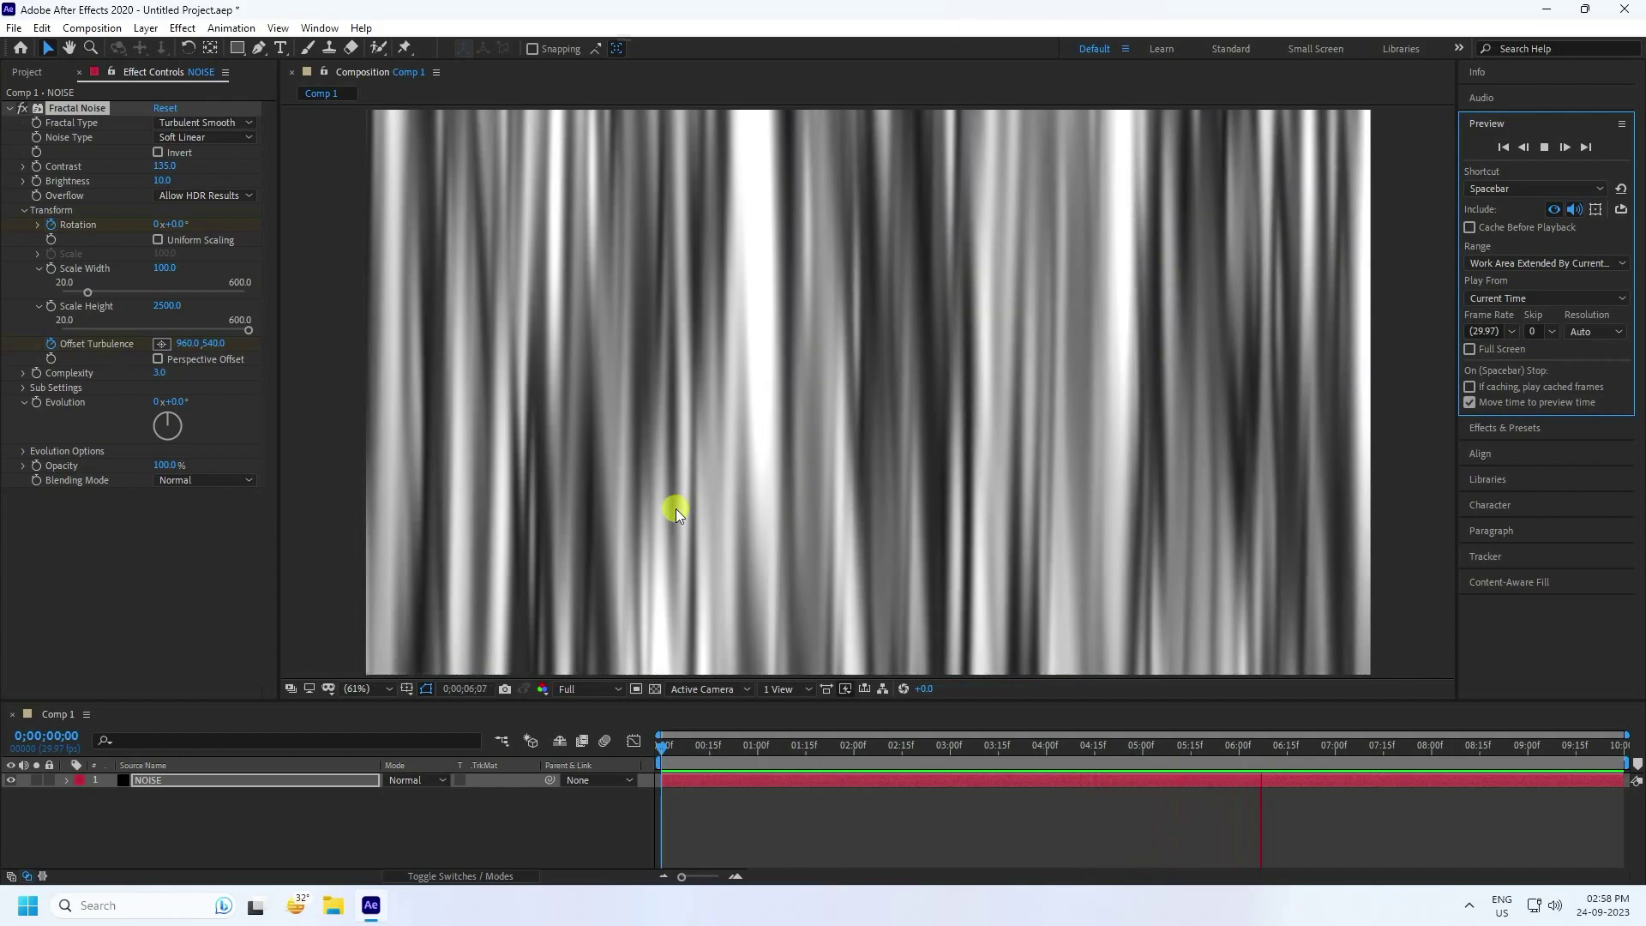
{"action": "mouse_move", "coordinate": [734, 744]}
{"action": "left_mouse_down"}
{"action": "mouse_move", "coordinate": [694, 744]}
{"action": "mouse_move", "coordinate": [710, 746]}
{"action": "left_mouse_up"}
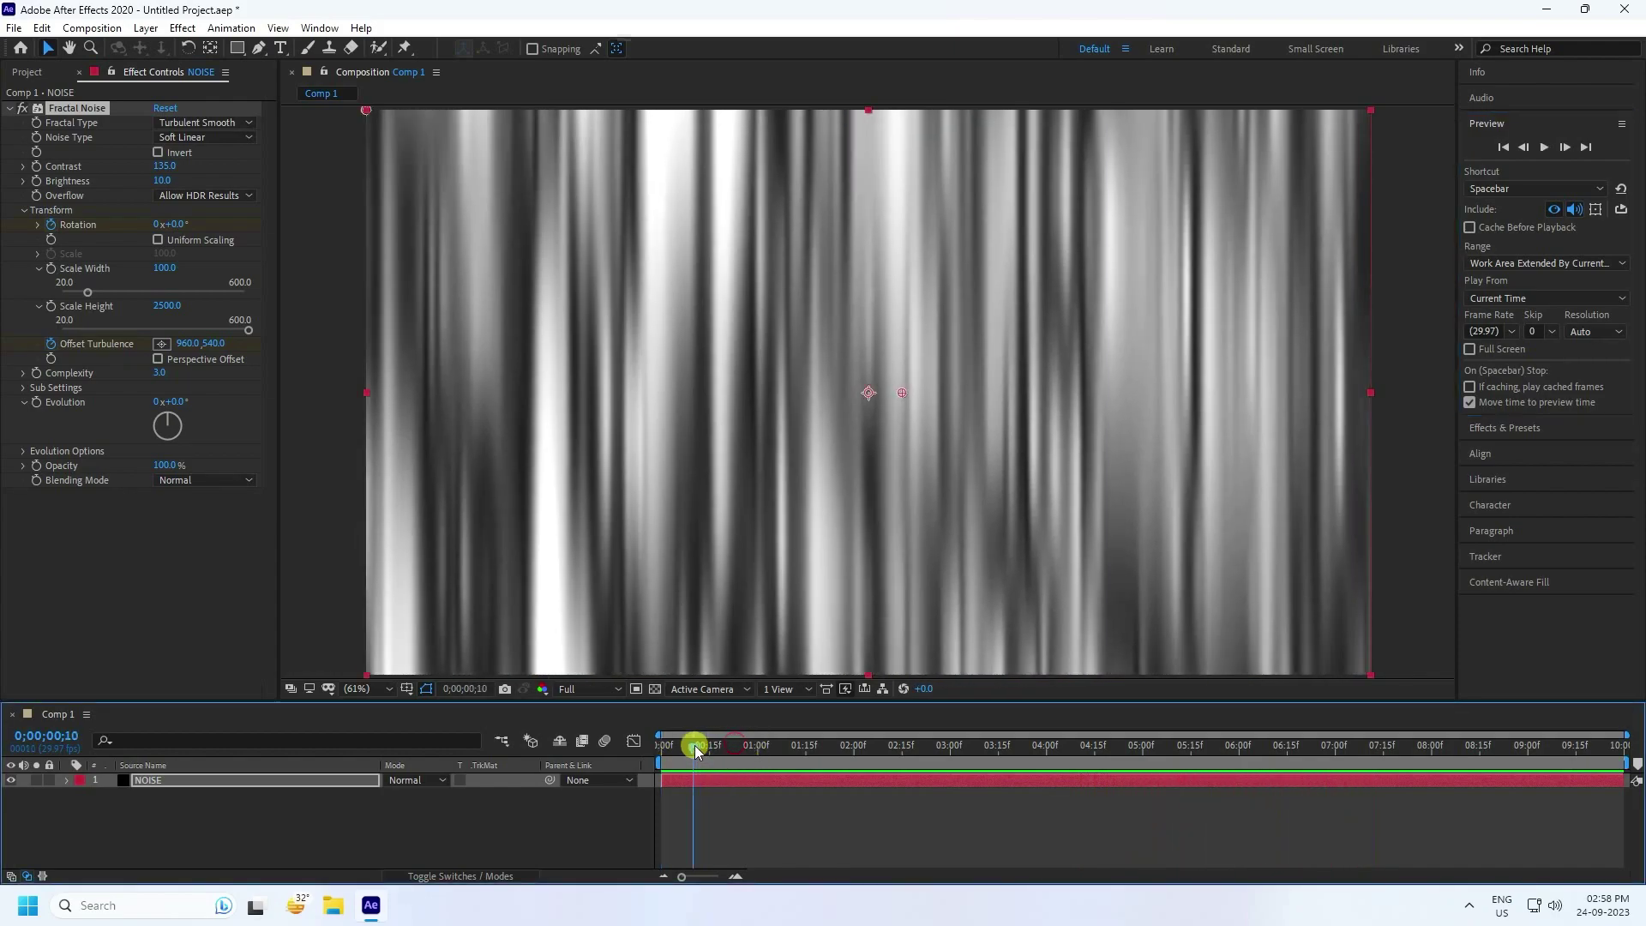
{"action": "left_click", "coordinate": [133, 823]}
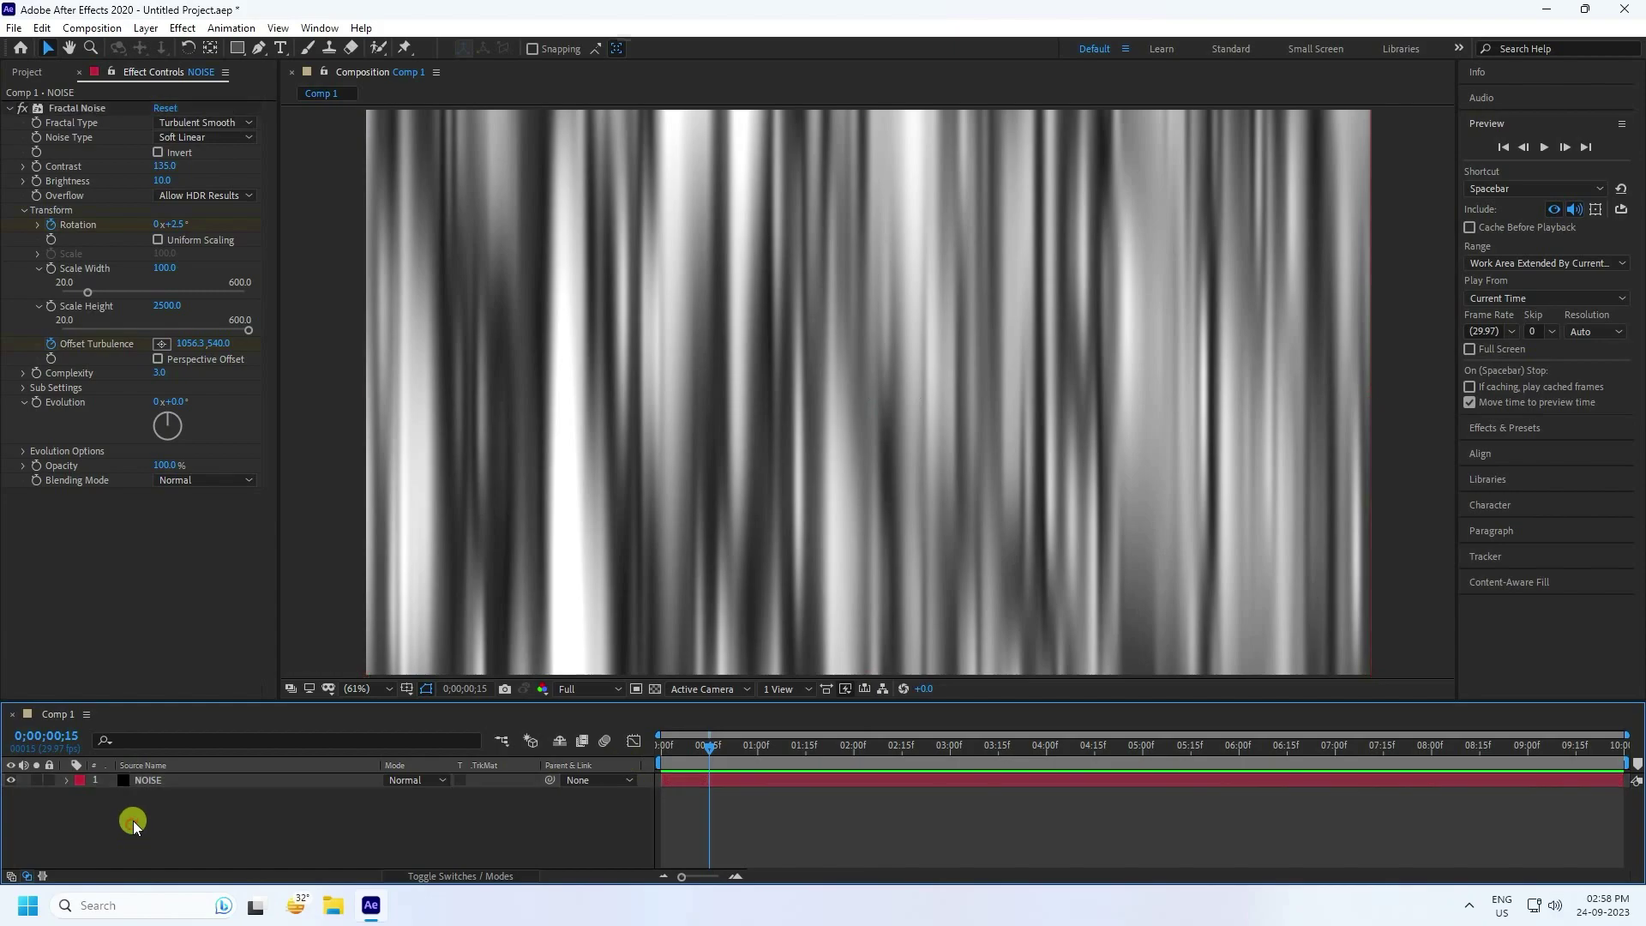
Create a second composition, Comp 2, at 1920 x 1080, 29.97 fps, with a 10-second duration.
{"action": "left_click", "coordinate": [90, 30]}
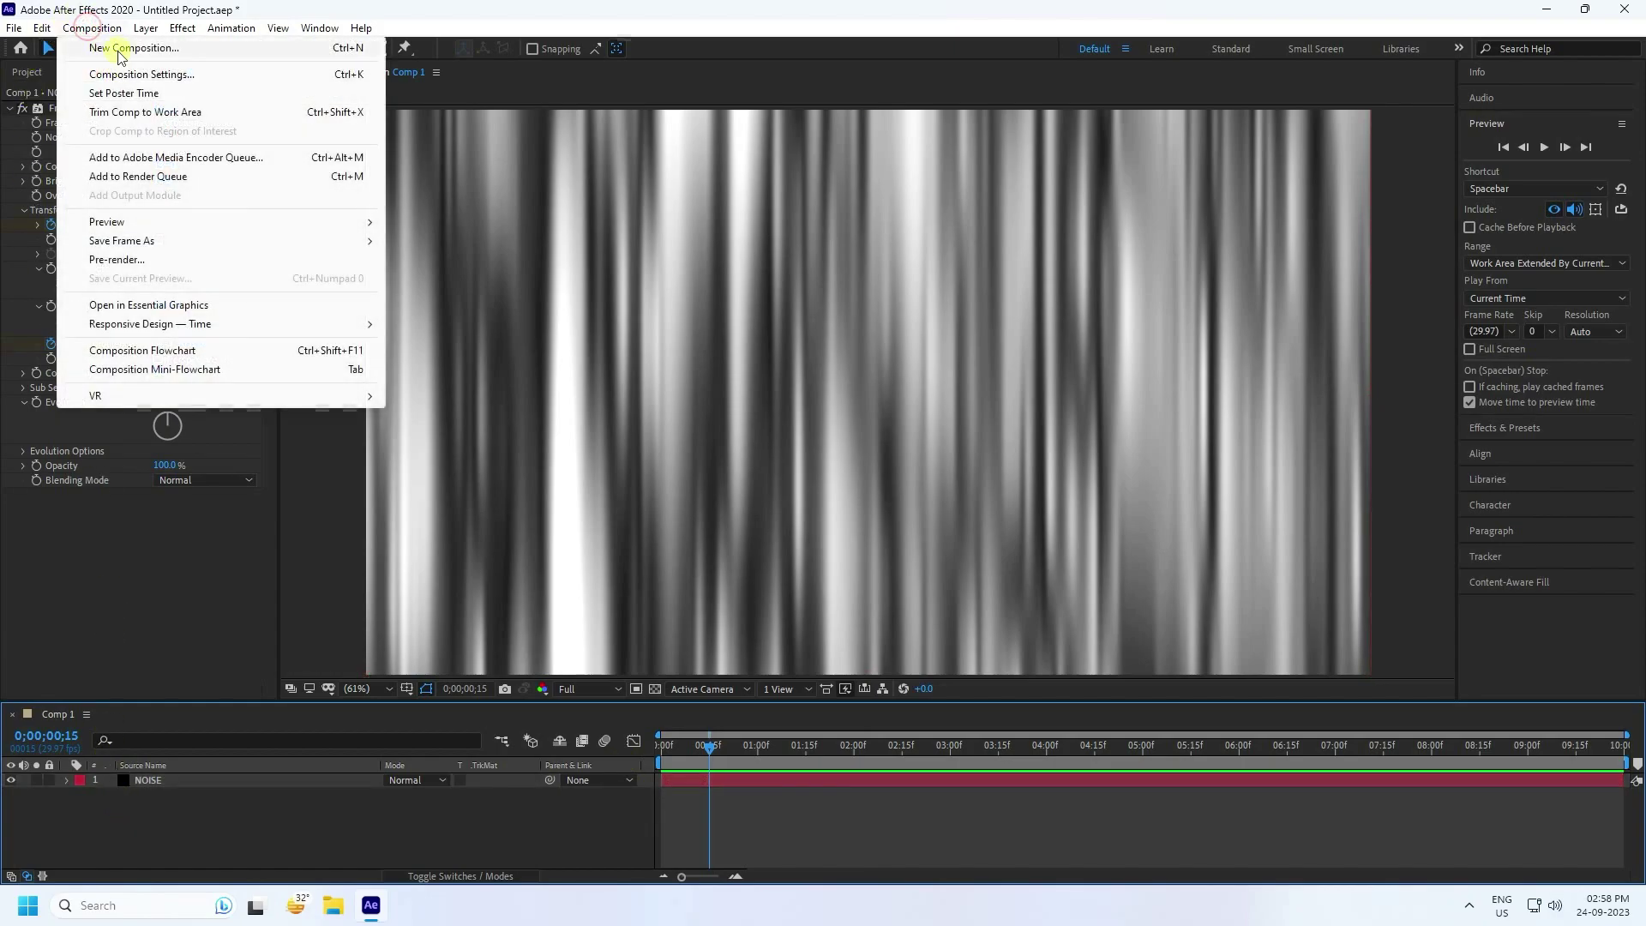
{"action": "left_click", "coordinate": [120, 49]}
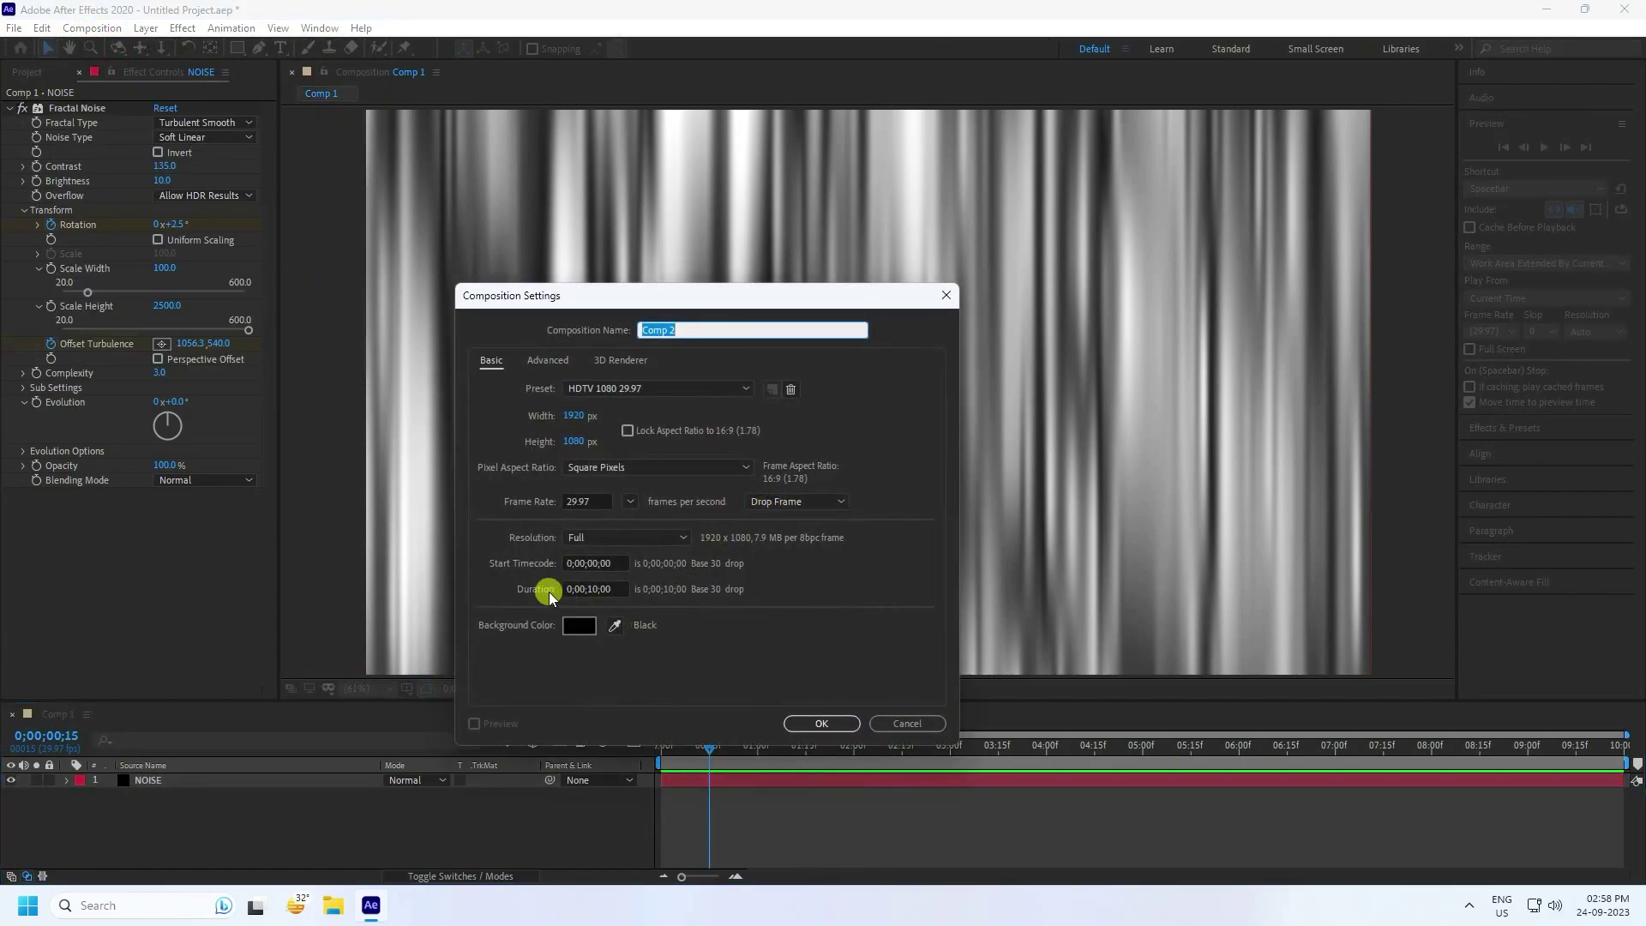
{"action": "left_click", "coordinate": [818, 724]}
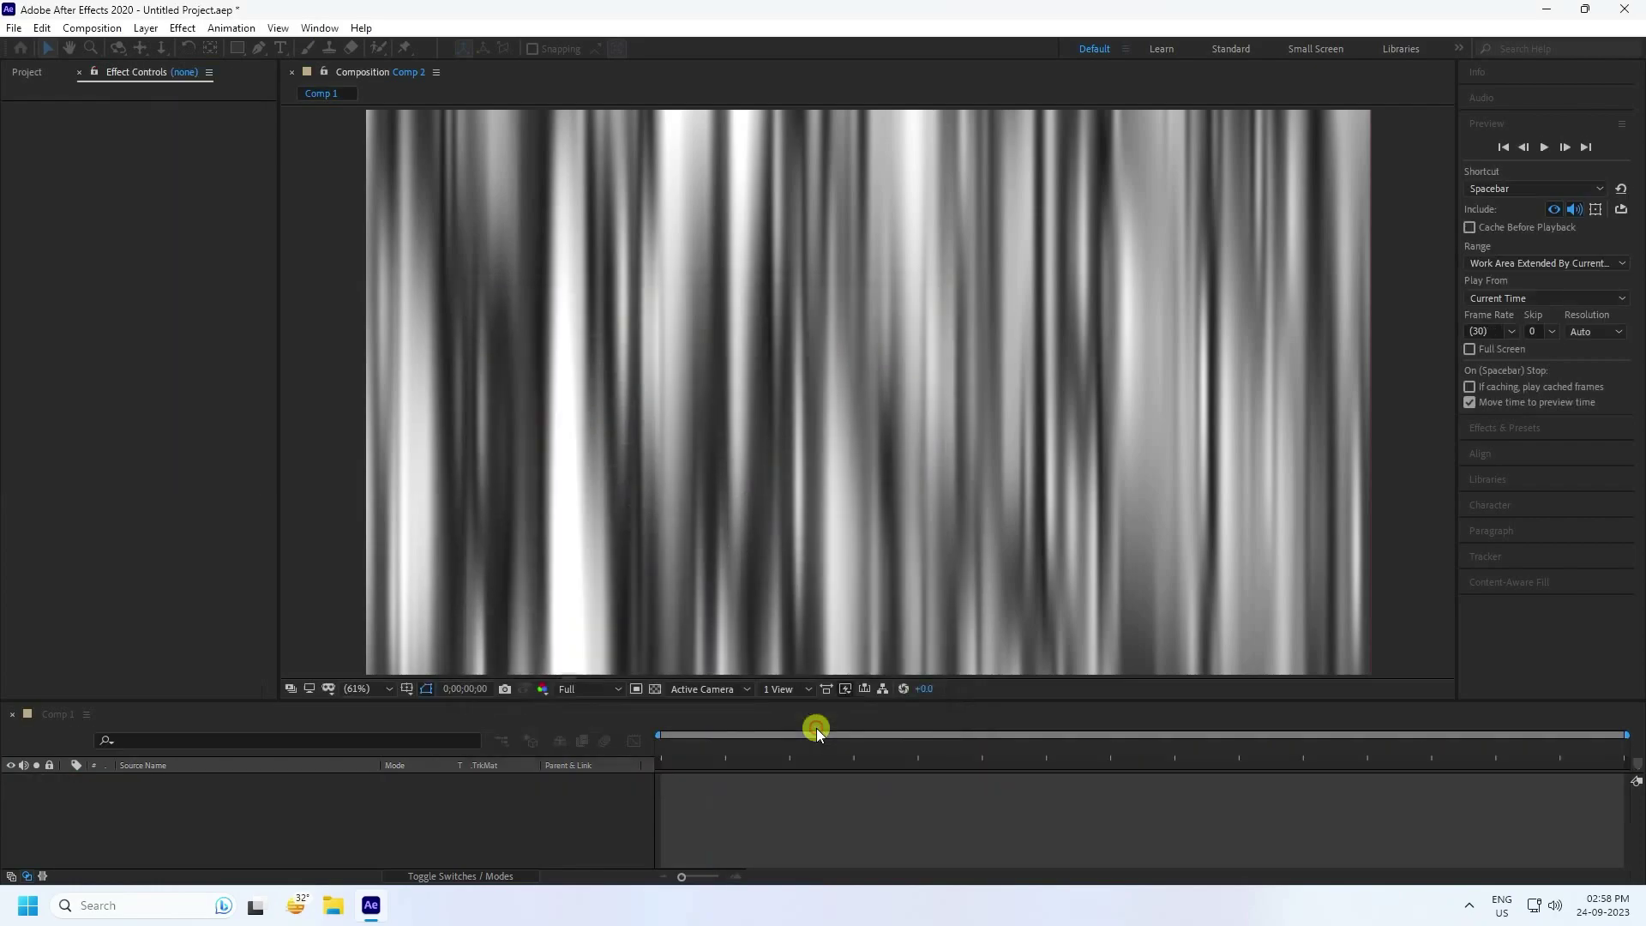
Add the text "Wedding Anniversary" on two lines in Comp 2, with centered paragraph alignment.
{"action": "left_click", "coordinate": [279, 48]}
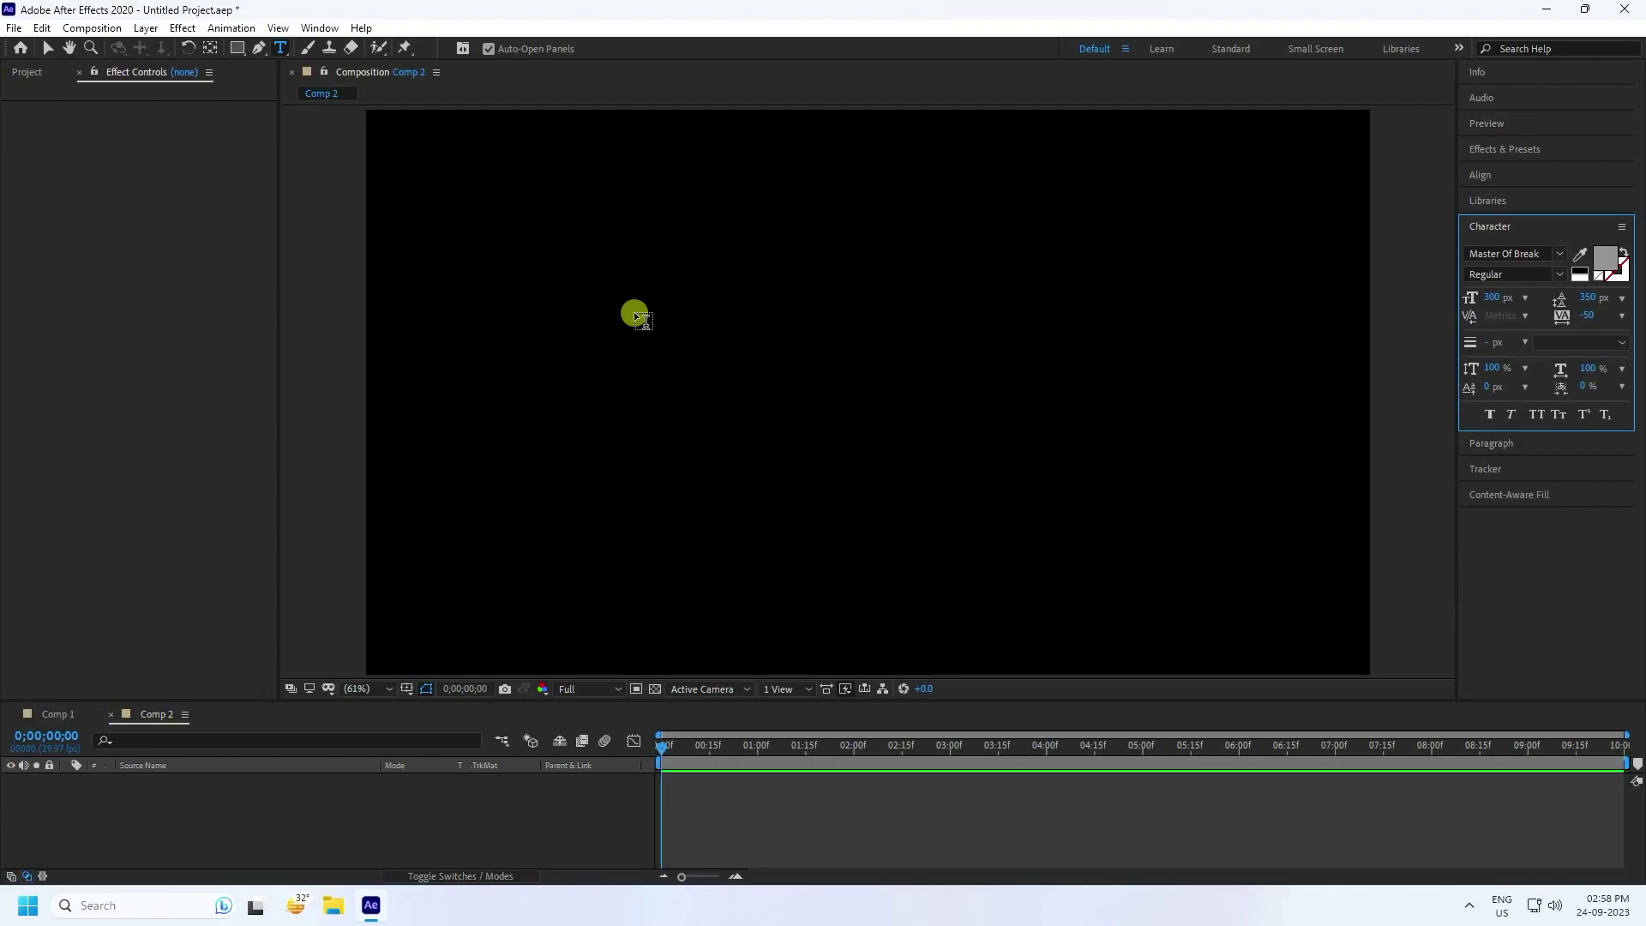
{"action": "left_click", "coordinate": [635, 314]}
{"action": "type", "text": "Wedding"}
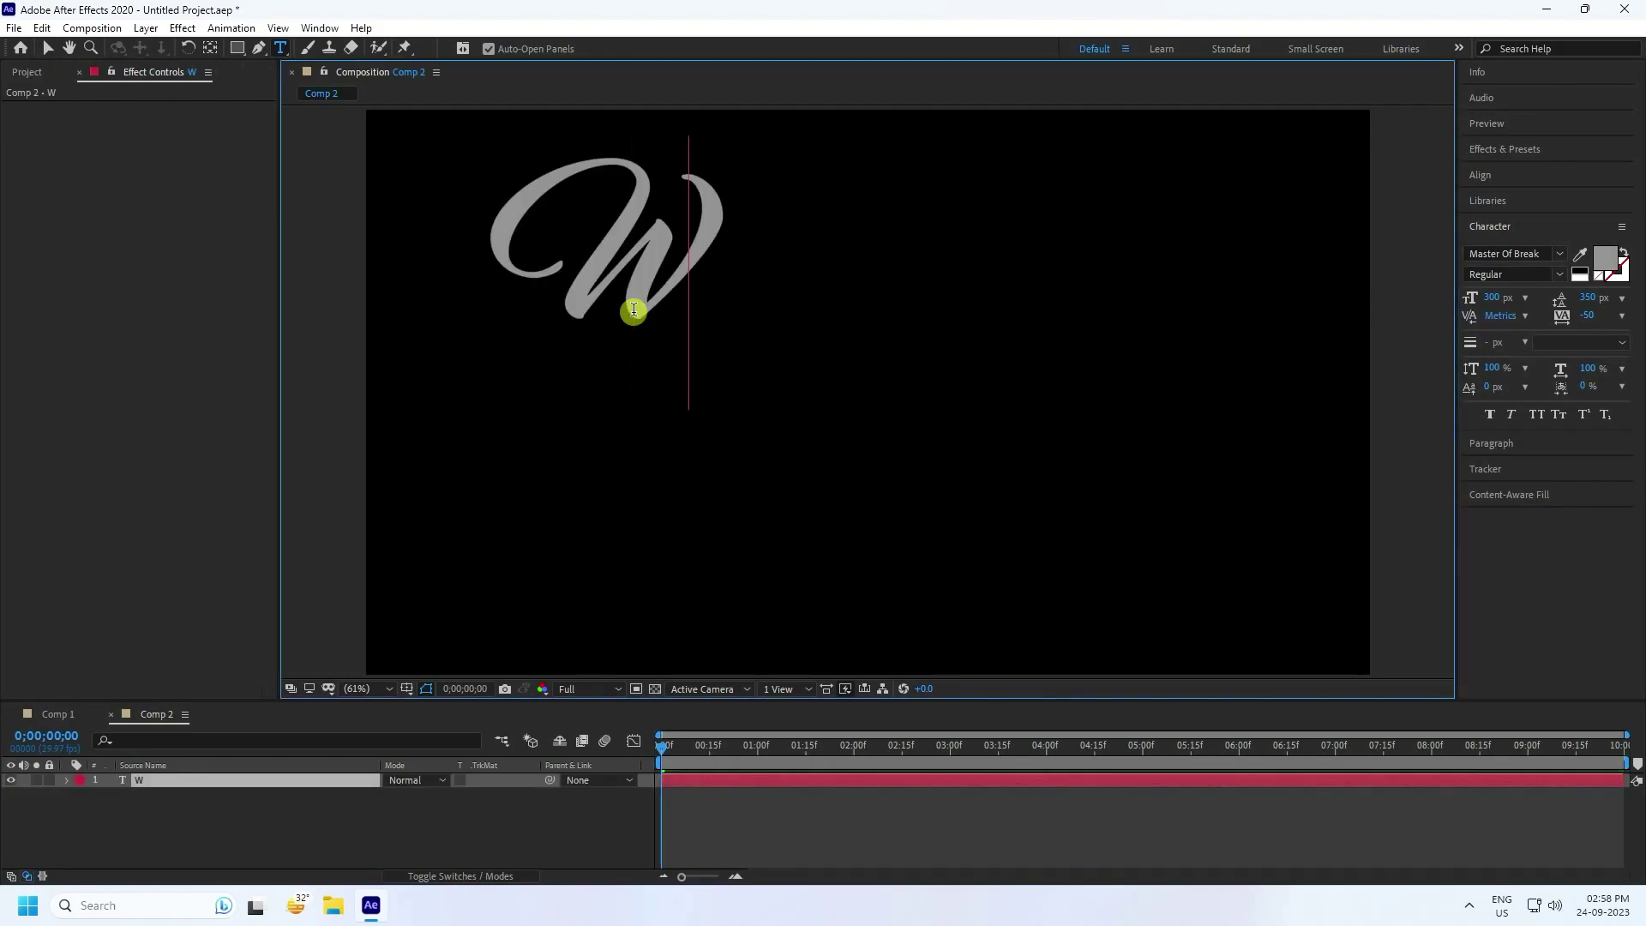
{"action": "key", "text": "Return"}
{"action": "left_click", "coordinate": [1493, 446]}
{"action": "left_click", "coordinate": [1483, 277]}
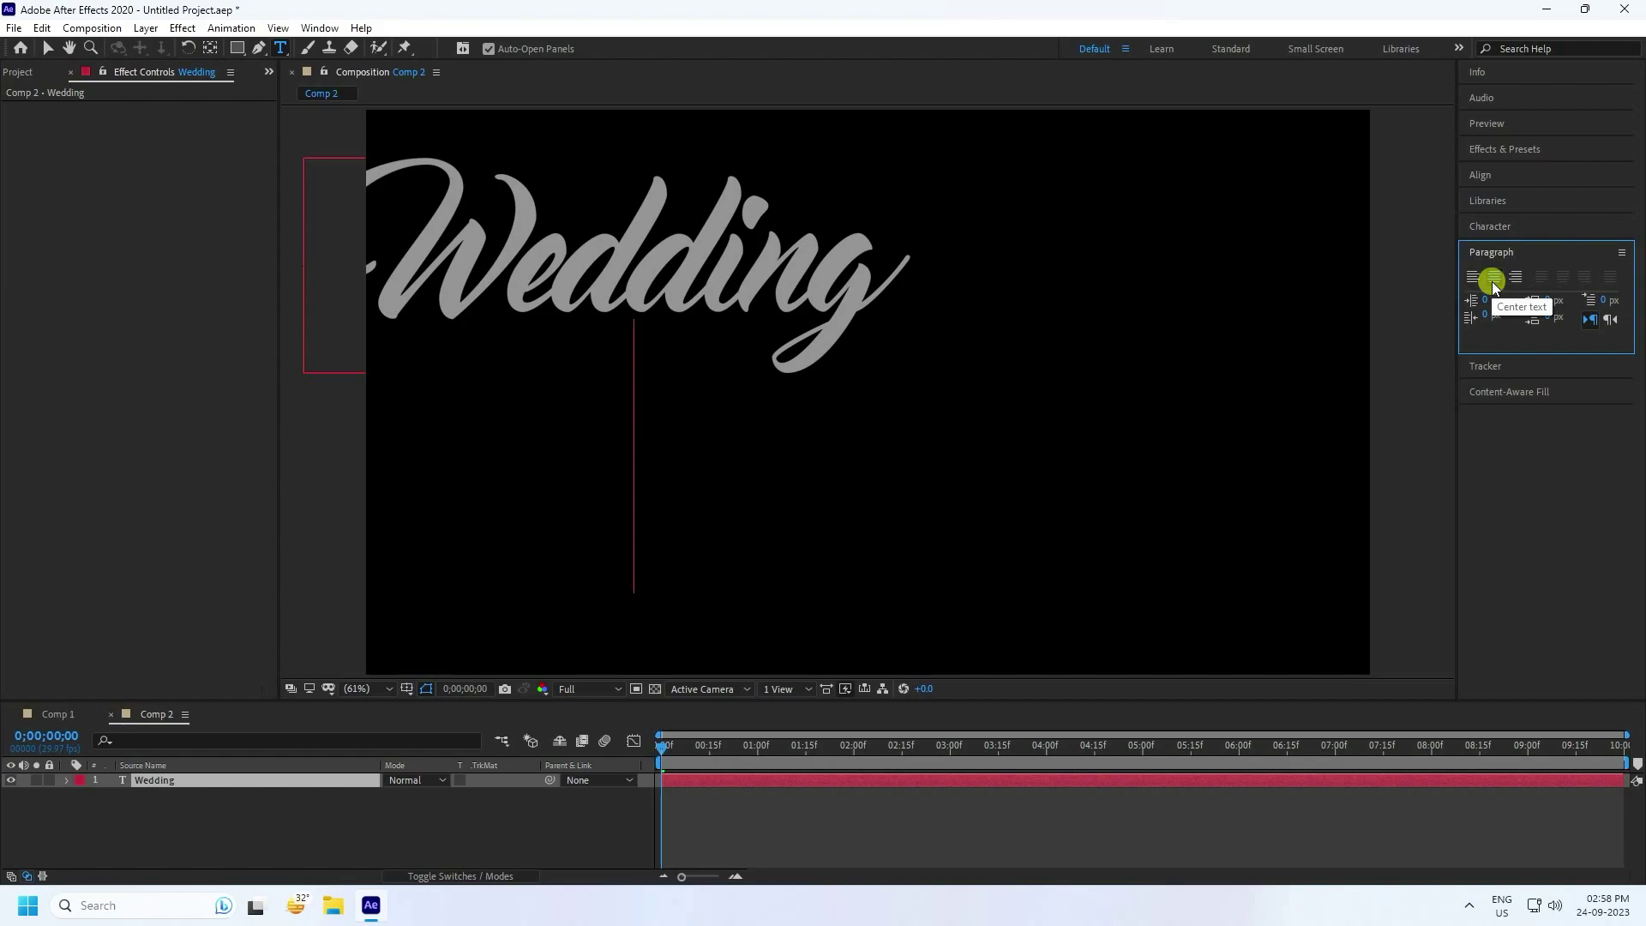
{"action": "left_click", "coordinate": [1491, 279]}
{"action": "type", "text": "Anniversary"}
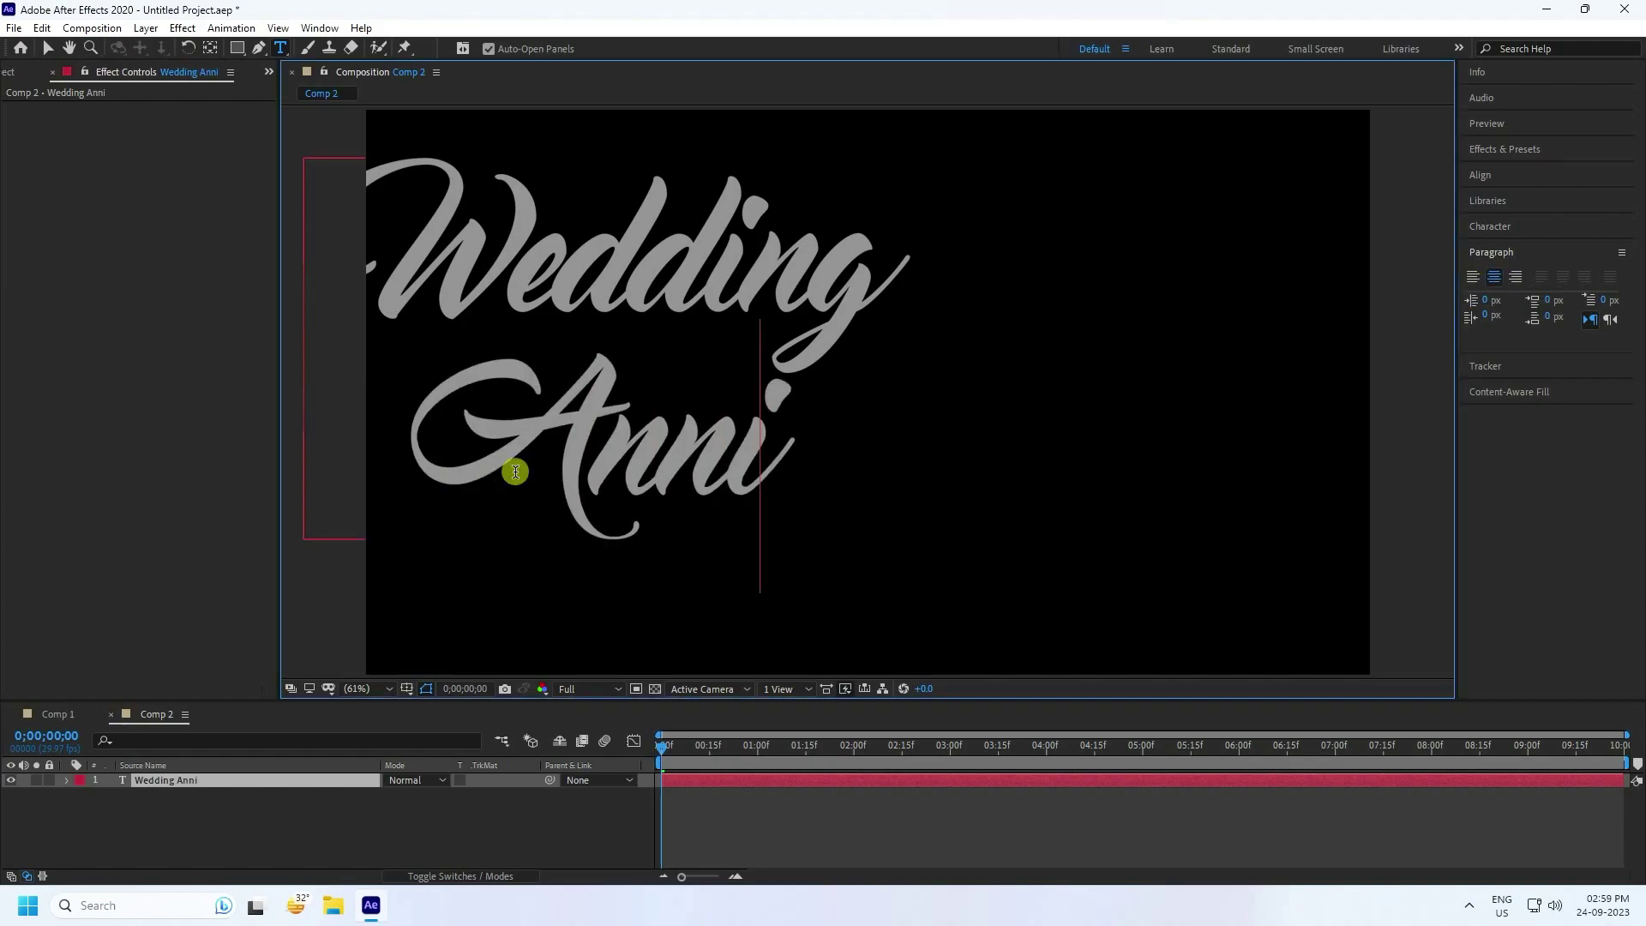
{"action": "left_click", "coordinate": [47, 49]}
Center the text layer horizontally and vertically in the composition and center its anchor point on the text.
{"action": "left_click", "coordinate": [1480, 175]}
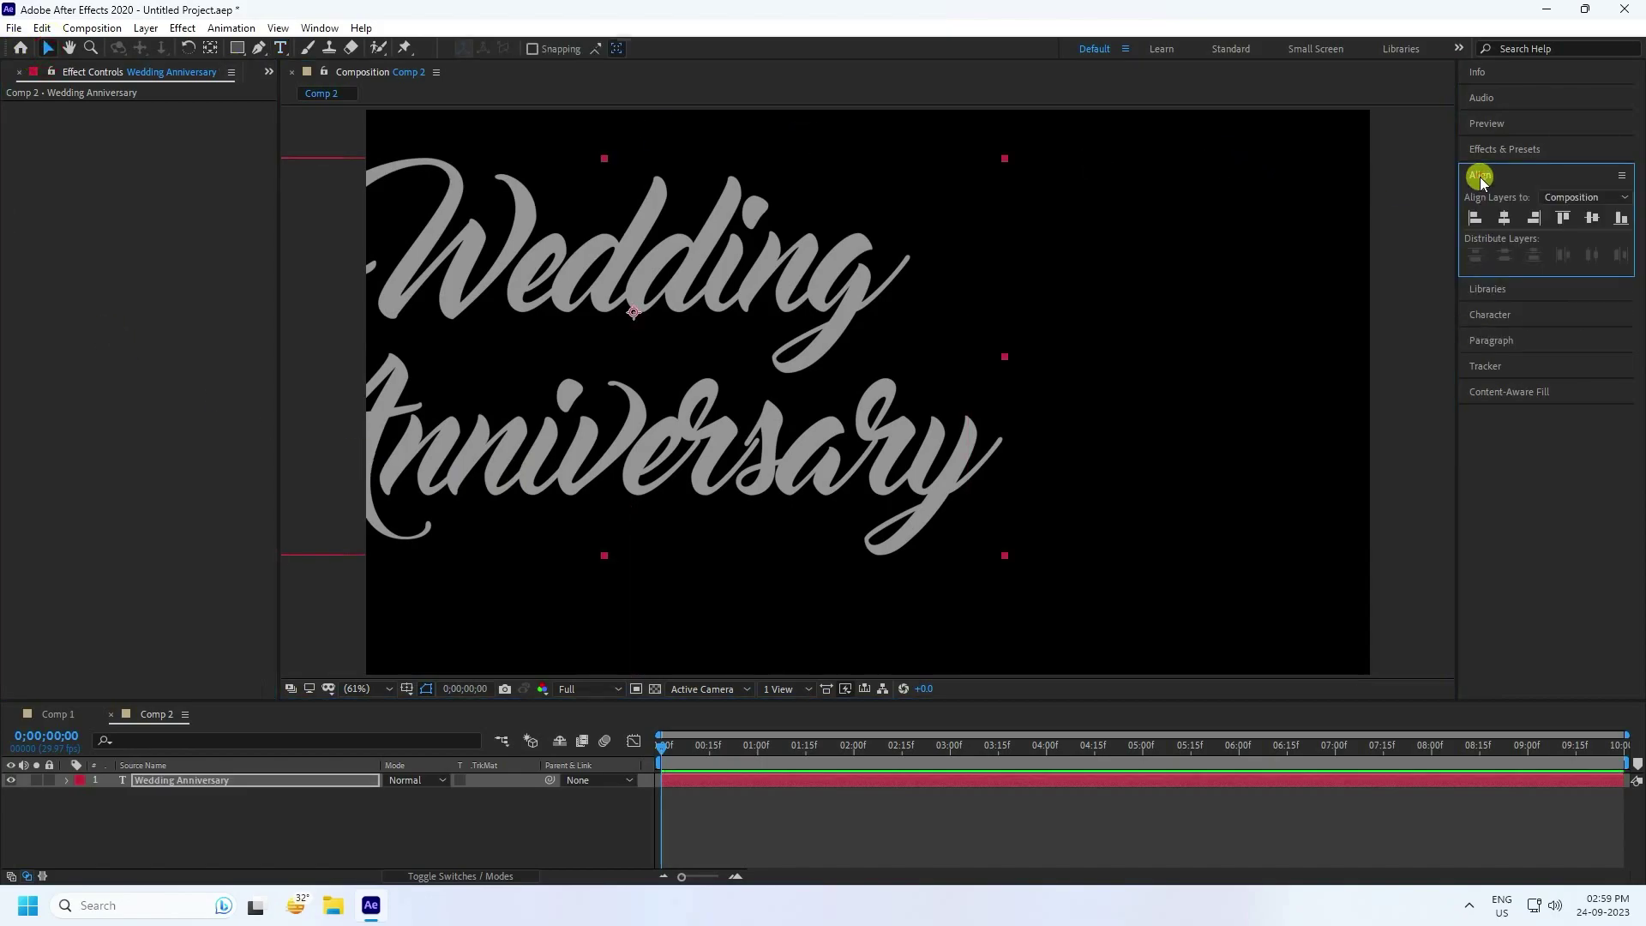
{"action": "left_click", "coordinate": [1503, 218]}
{"action": "left_click", "coordinate": [1592, 218]}
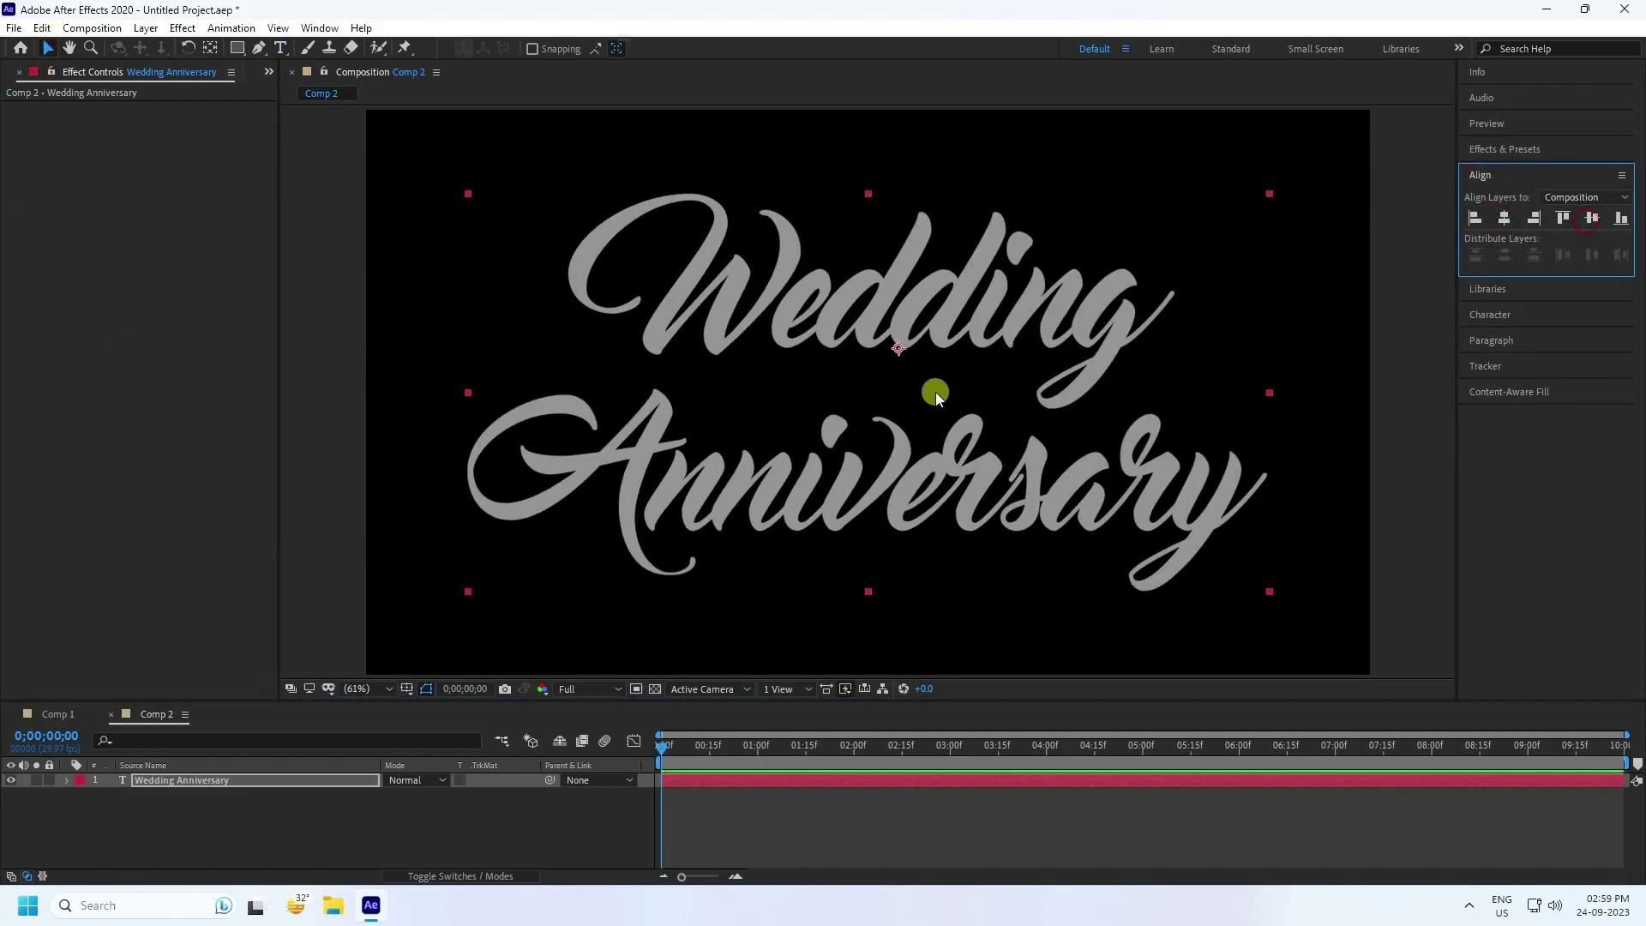
{"action": "key", "text": "ctrl+alt+Home"}
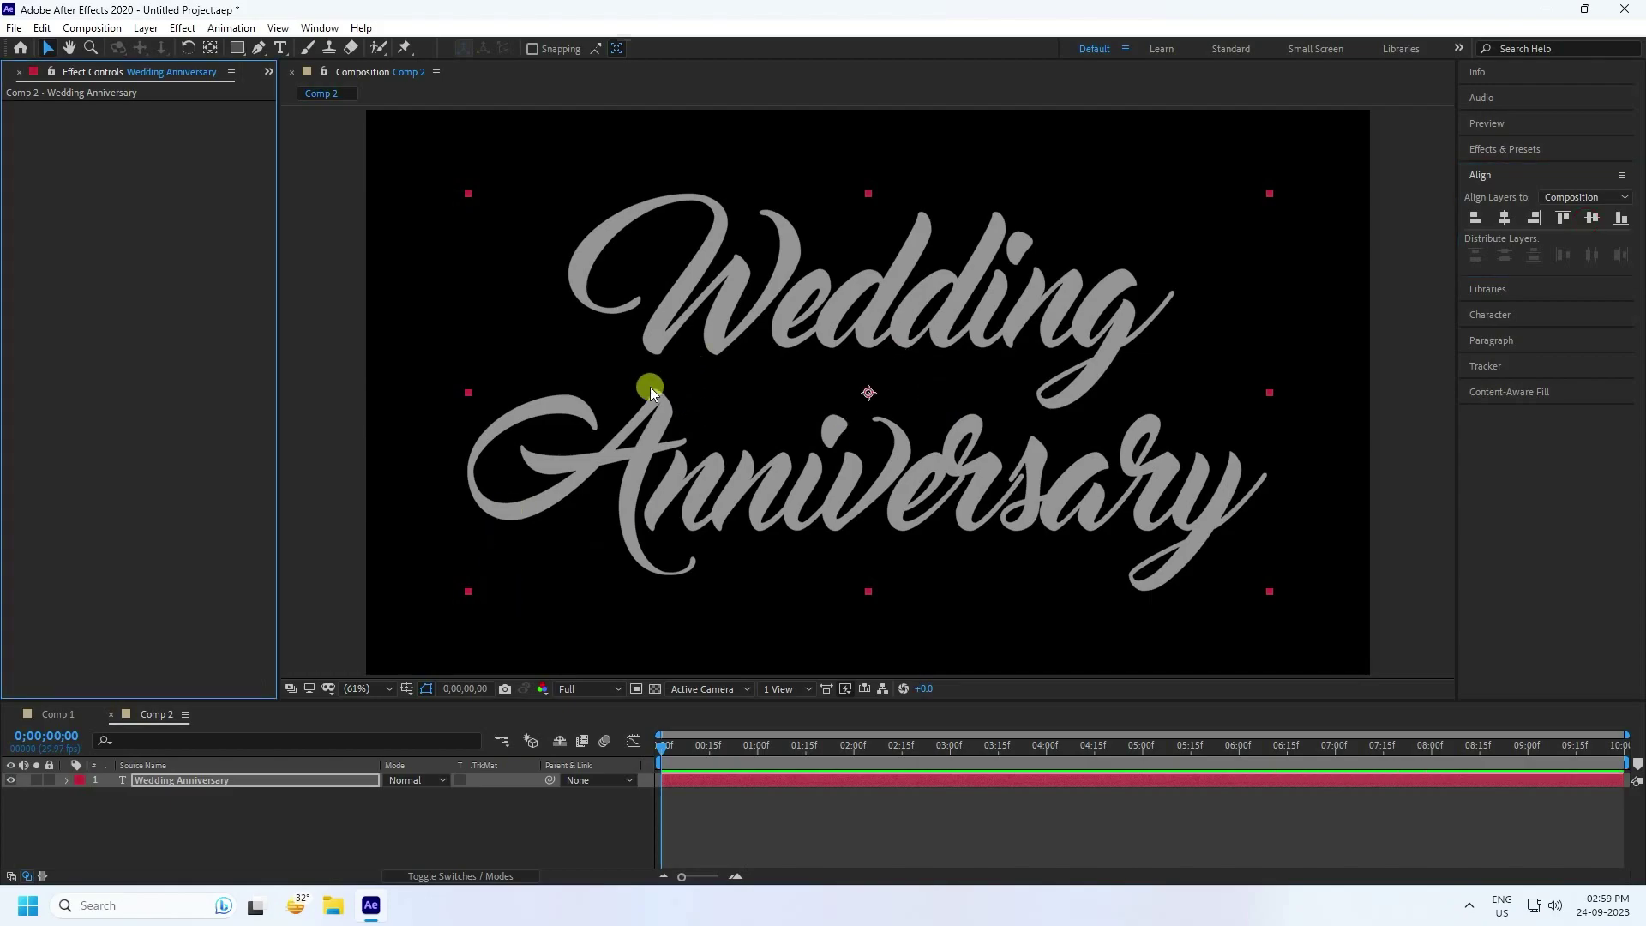
Set the Wedding Anniversary layer's rotation to -15°.
{"action": "left_click", "coordinate": [213, 781]}
{"action": "key", "text": "r"}
{"action": "left_click_drag", "start_coordinate": [412, 798], "coordinate": [398, 798]}
{"action": "left_click", "coordinate": [406, 797]}
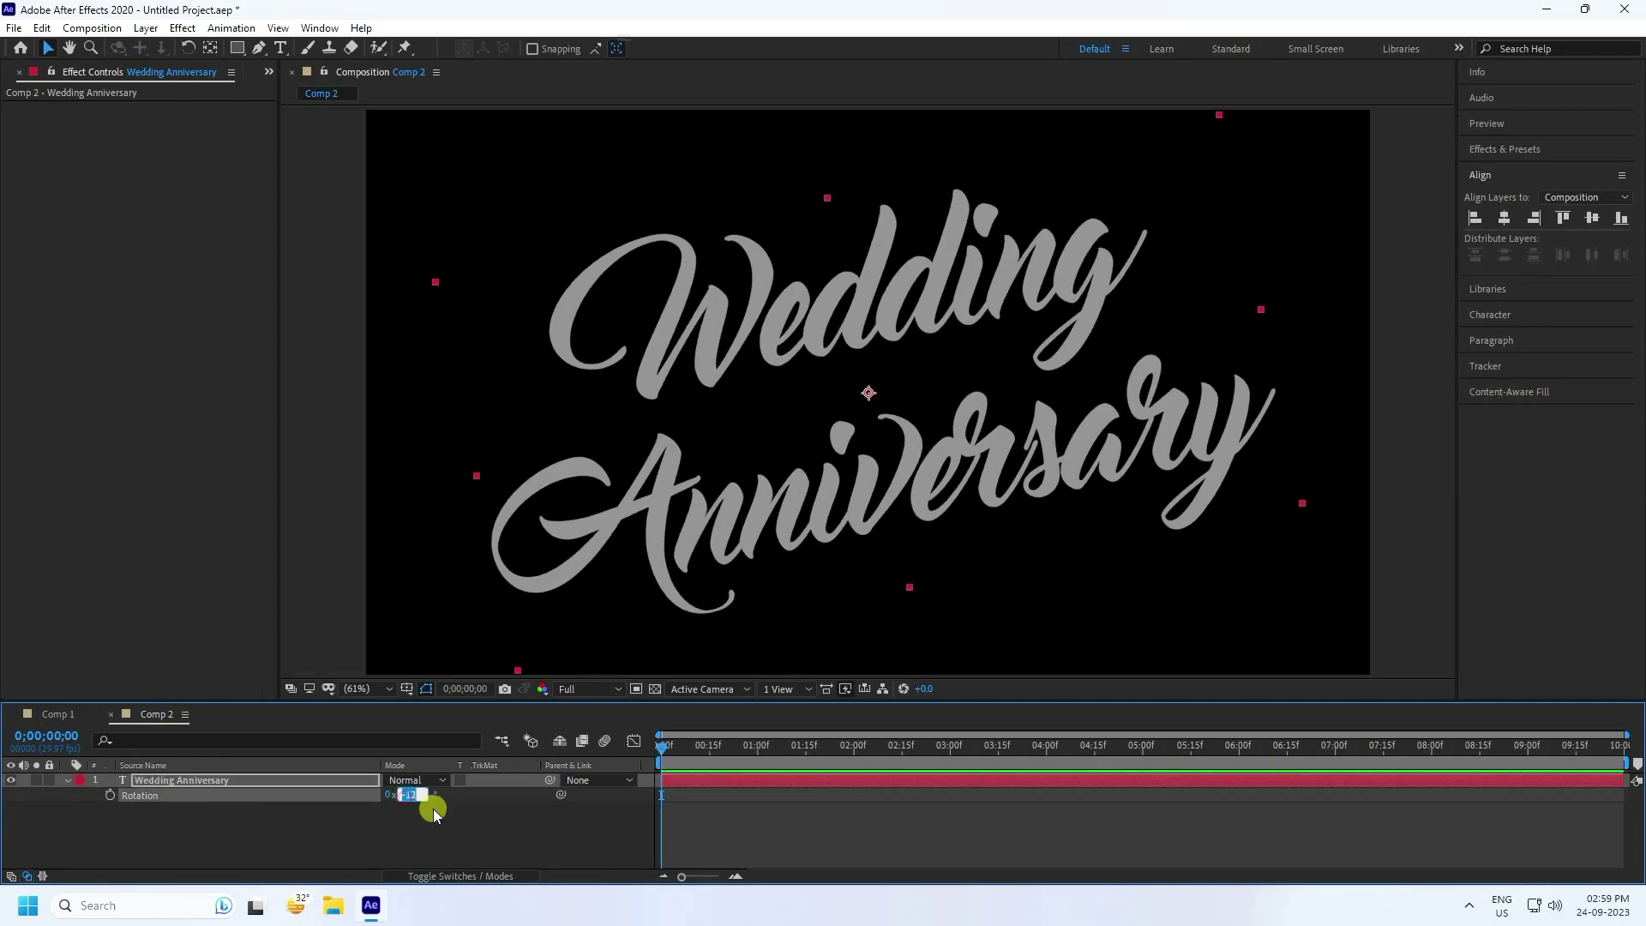
{"action": "key", "text": "Return"}
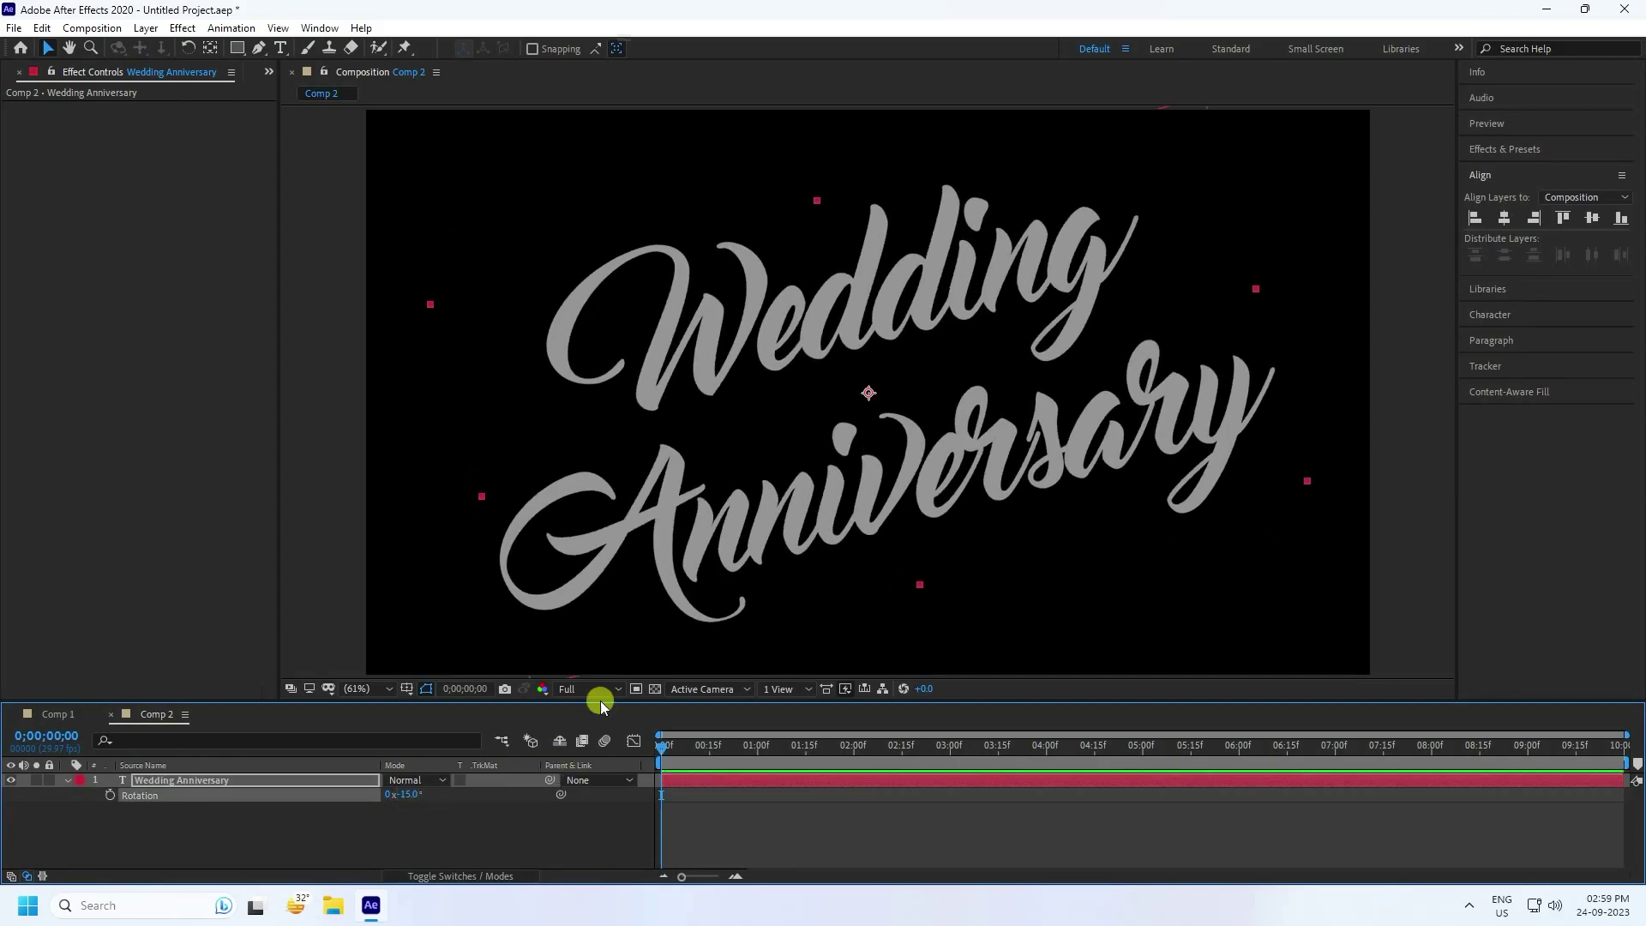
Realign the rotated text horizontally to the composition, move it slightly upward and collapse its rotation property.
{"action": "left_click", "coordinate": [1506, 218]}
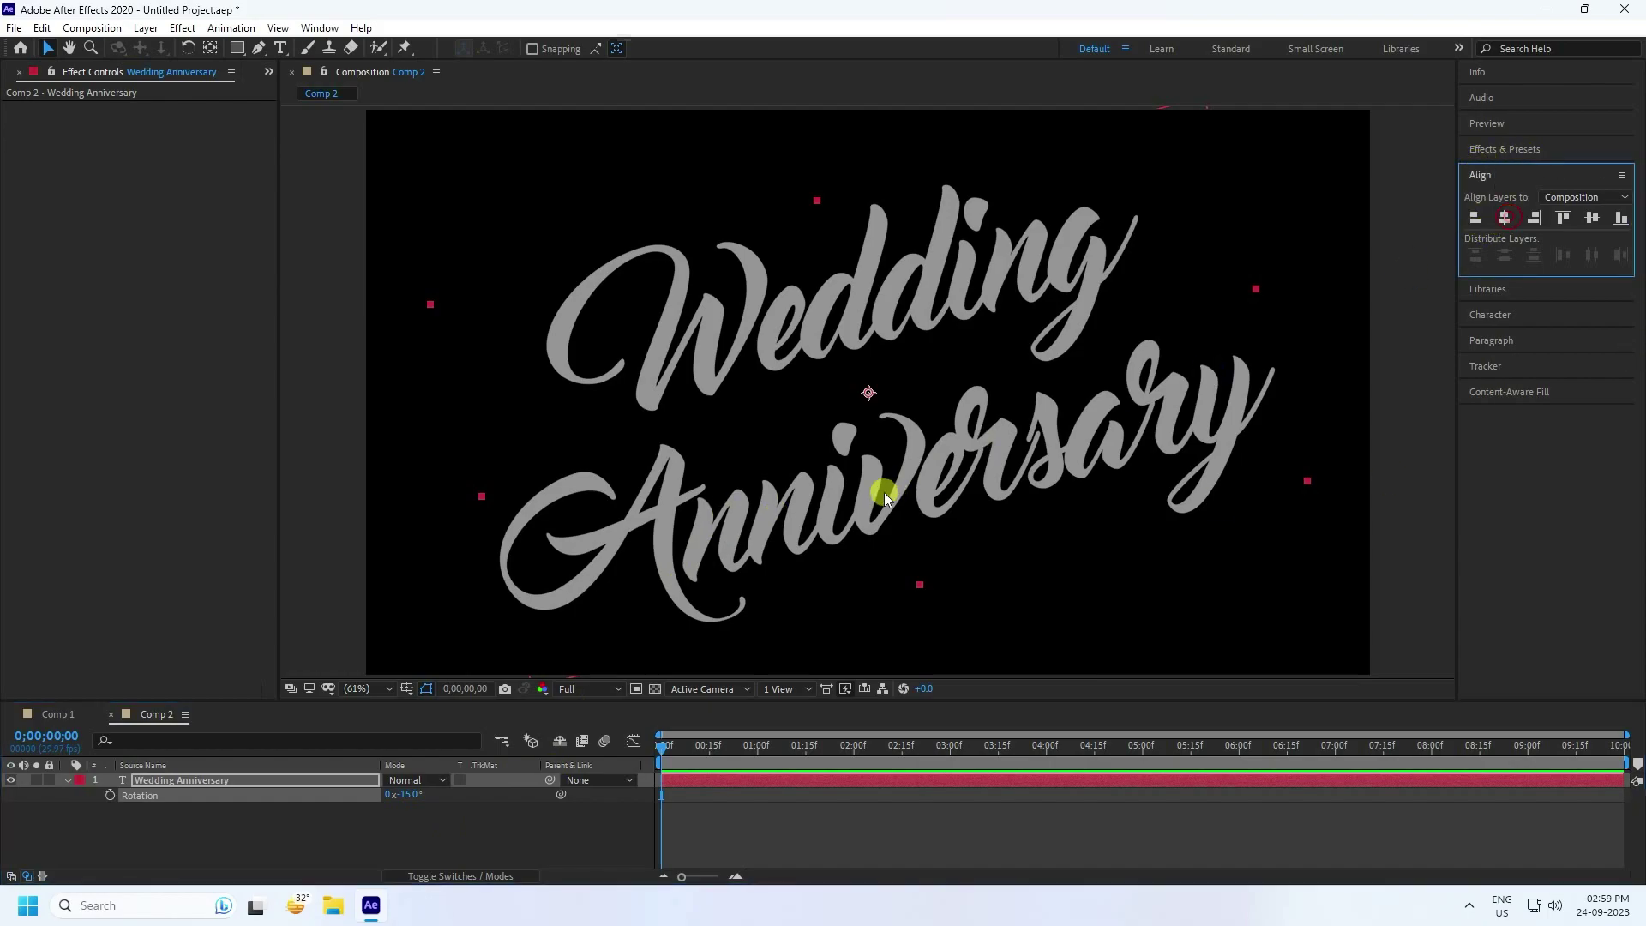
{"action": "left_click", "coordinate": [913, 467]}
{"action": "left_click_drag", "start_coordinate": [912, 466], "coordinate": [909, 442]}
{"action": "left_click", "coordinate": [201, 786]}
{"action": "key", "text": "r"}
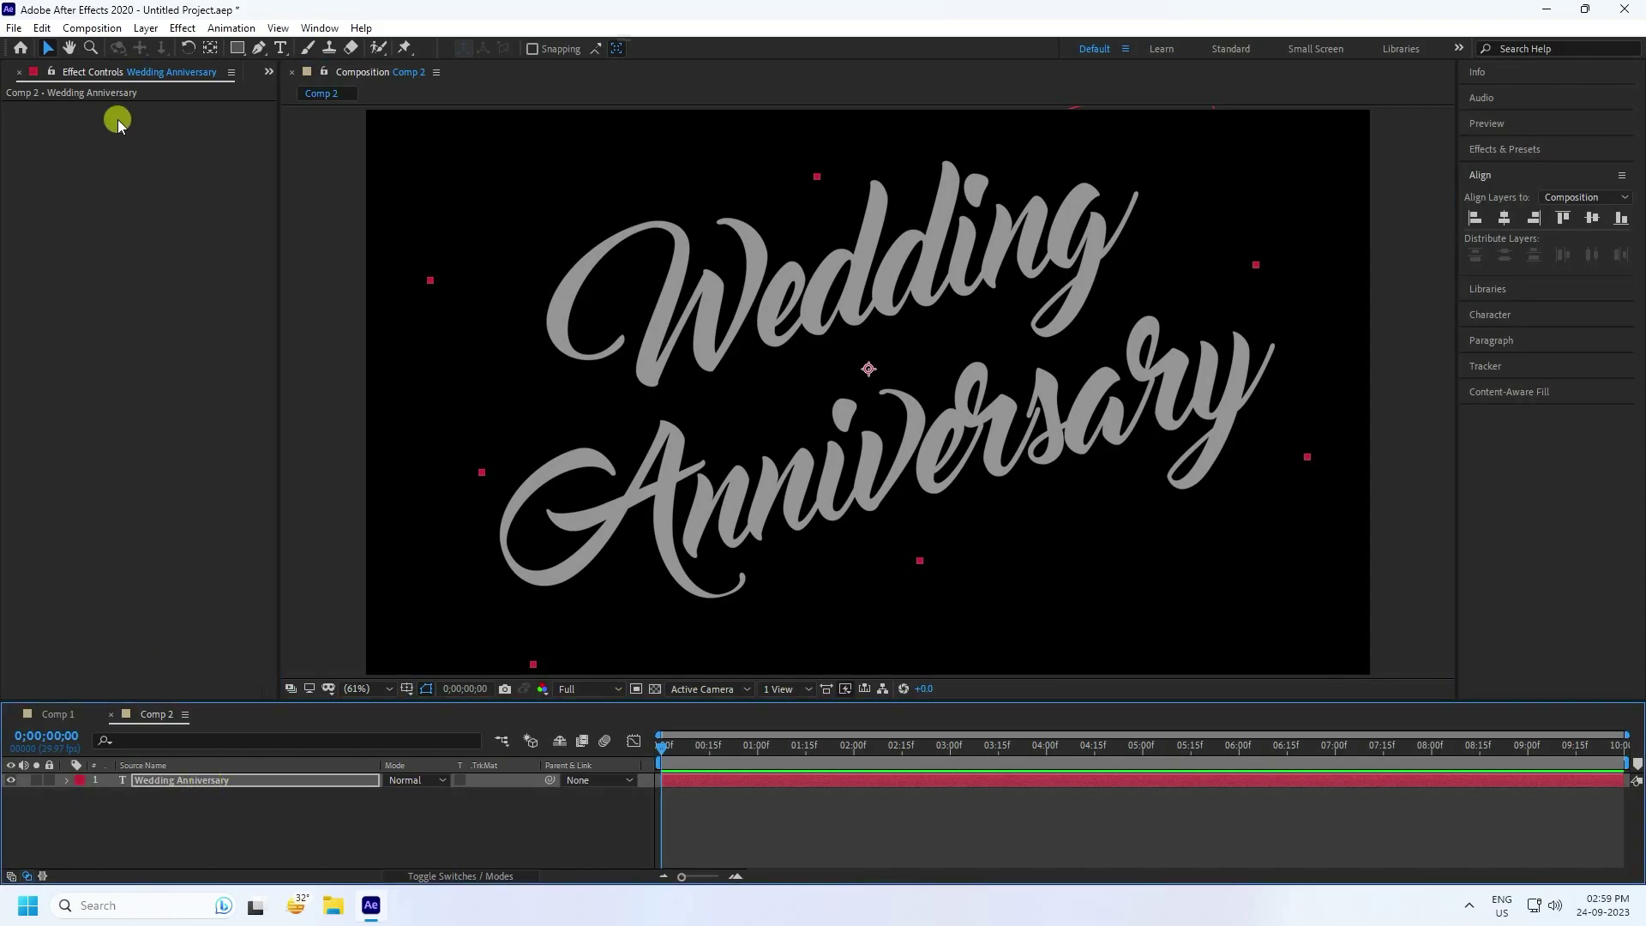
Create a third composition, Comp 3, at 1920 x 1080, 29.97 fps, with a 10-second duration.
{"action": "left_click", "coordinate": [93, 28]}
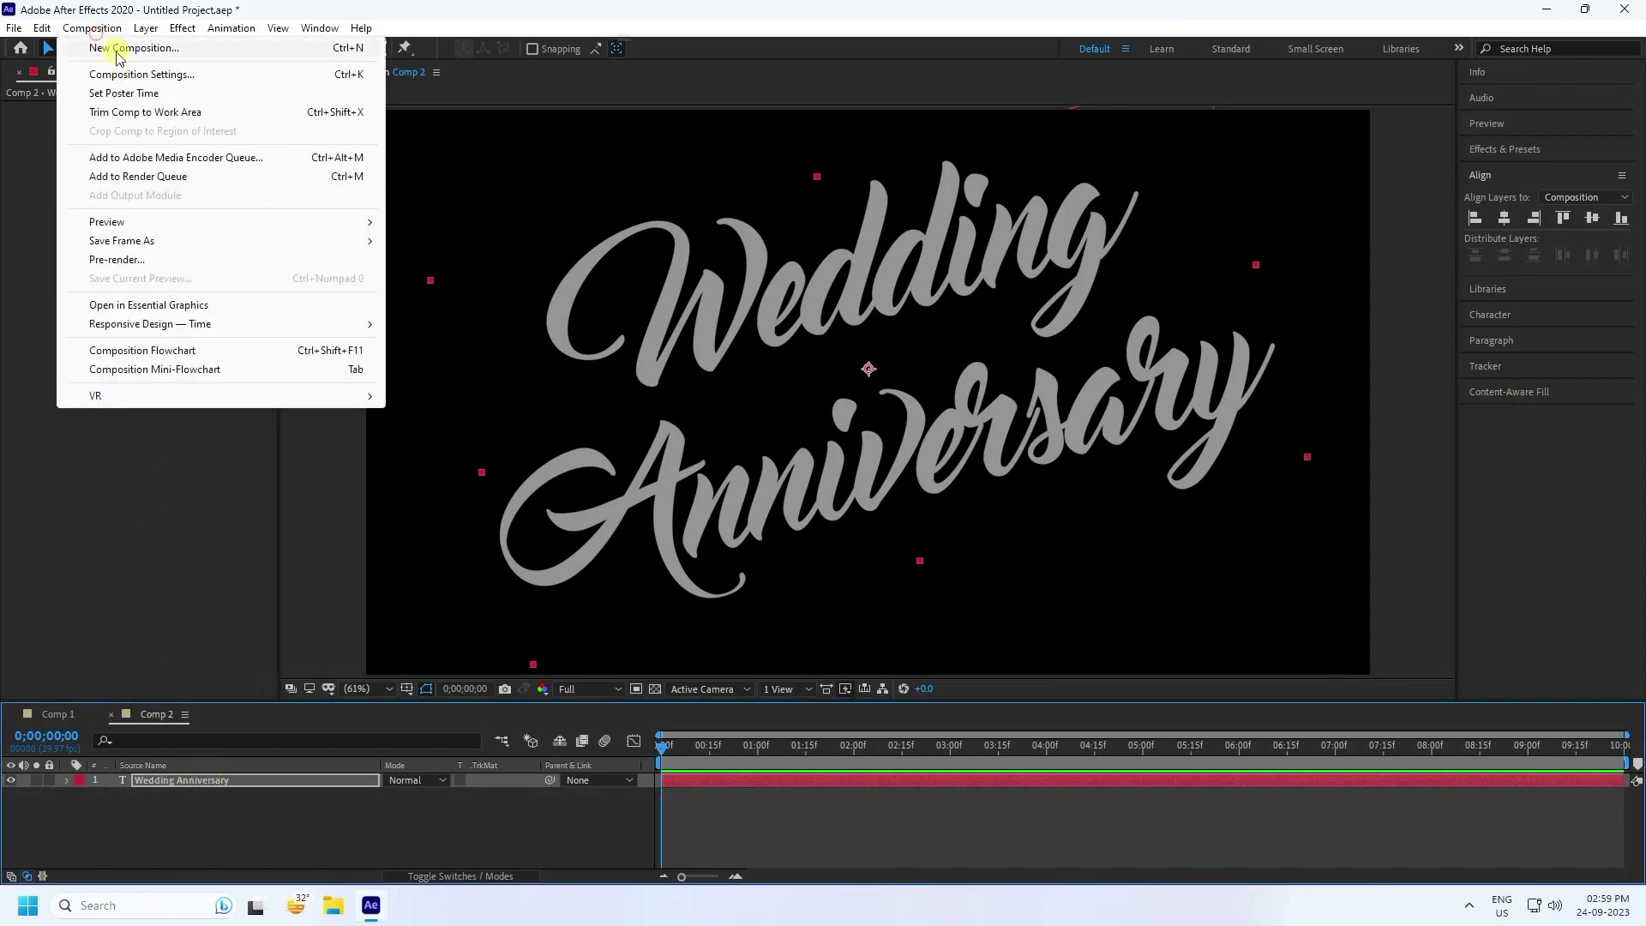
{"action": "left_click", "coordinate": [118, 50]}
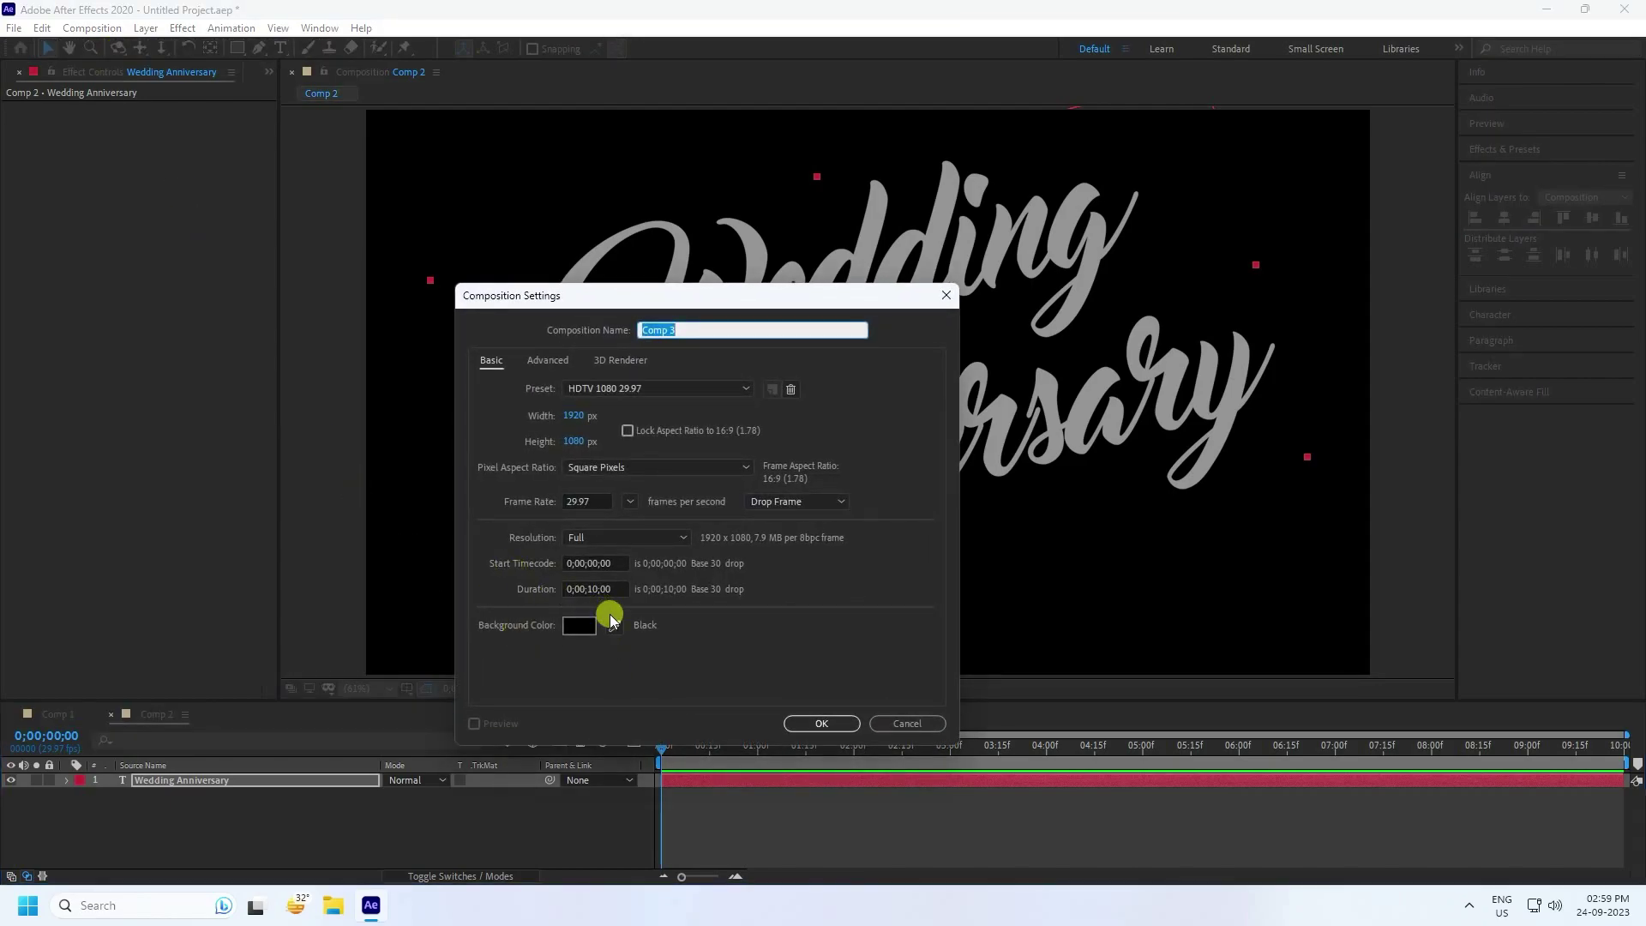
{"action": "left_click", "coordinate": [822, 722]}
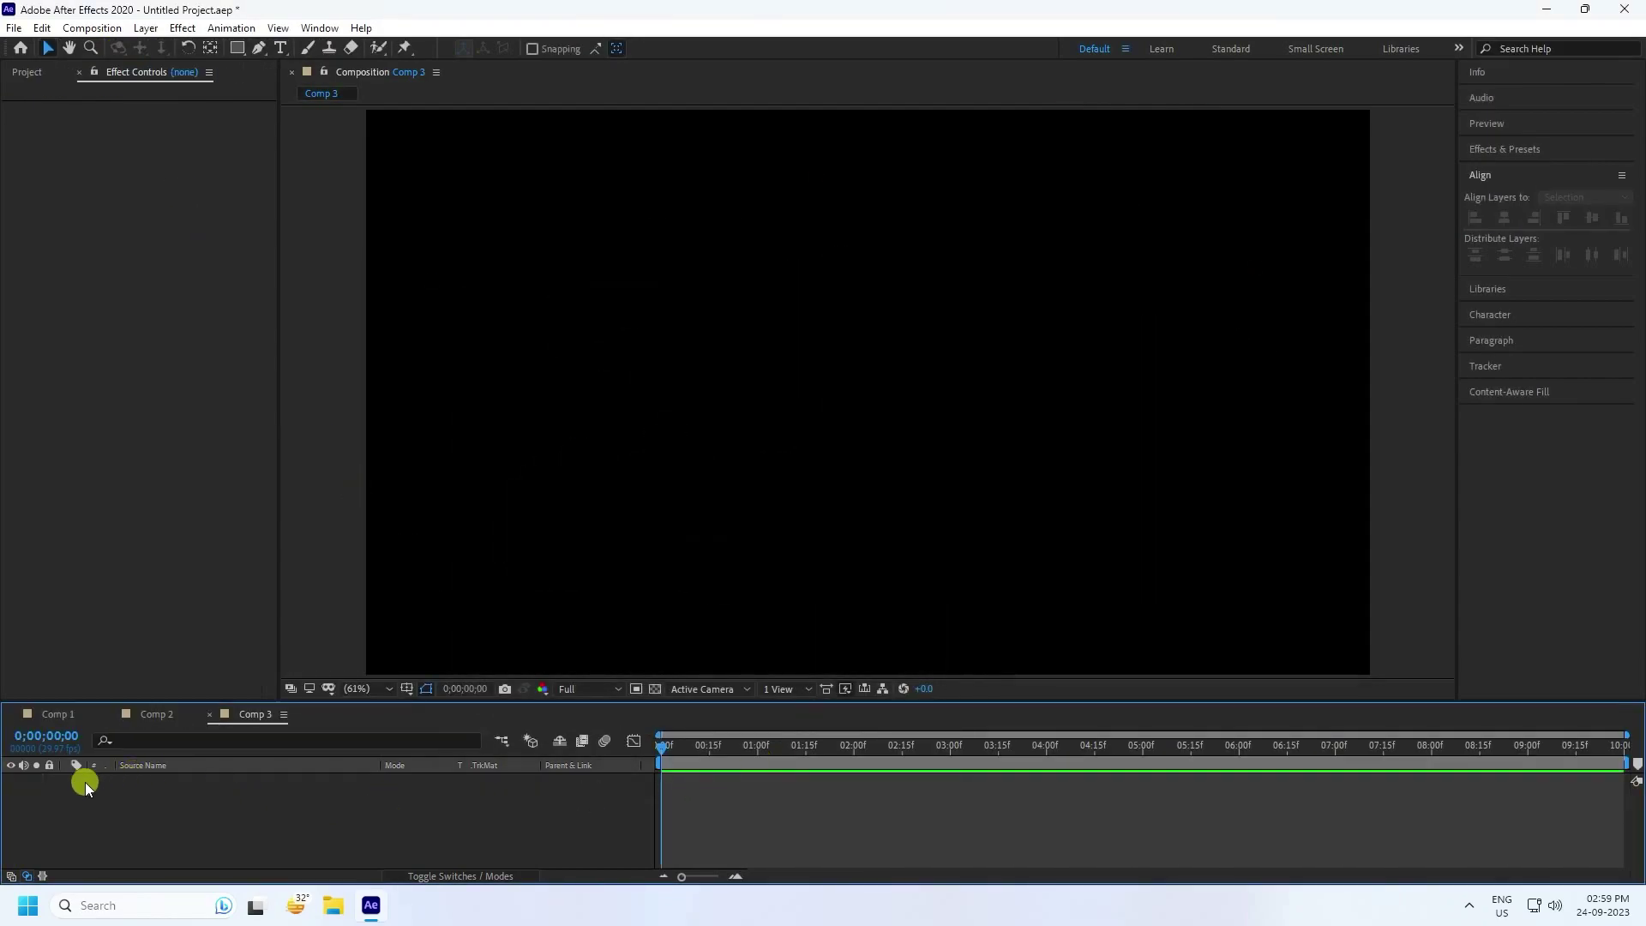
Add Comp 1 and Comp 2 as layers in Comp 3, with Comp 2 above Comp 1.
{"action": "left_click", "coordinate": [25, 72]}
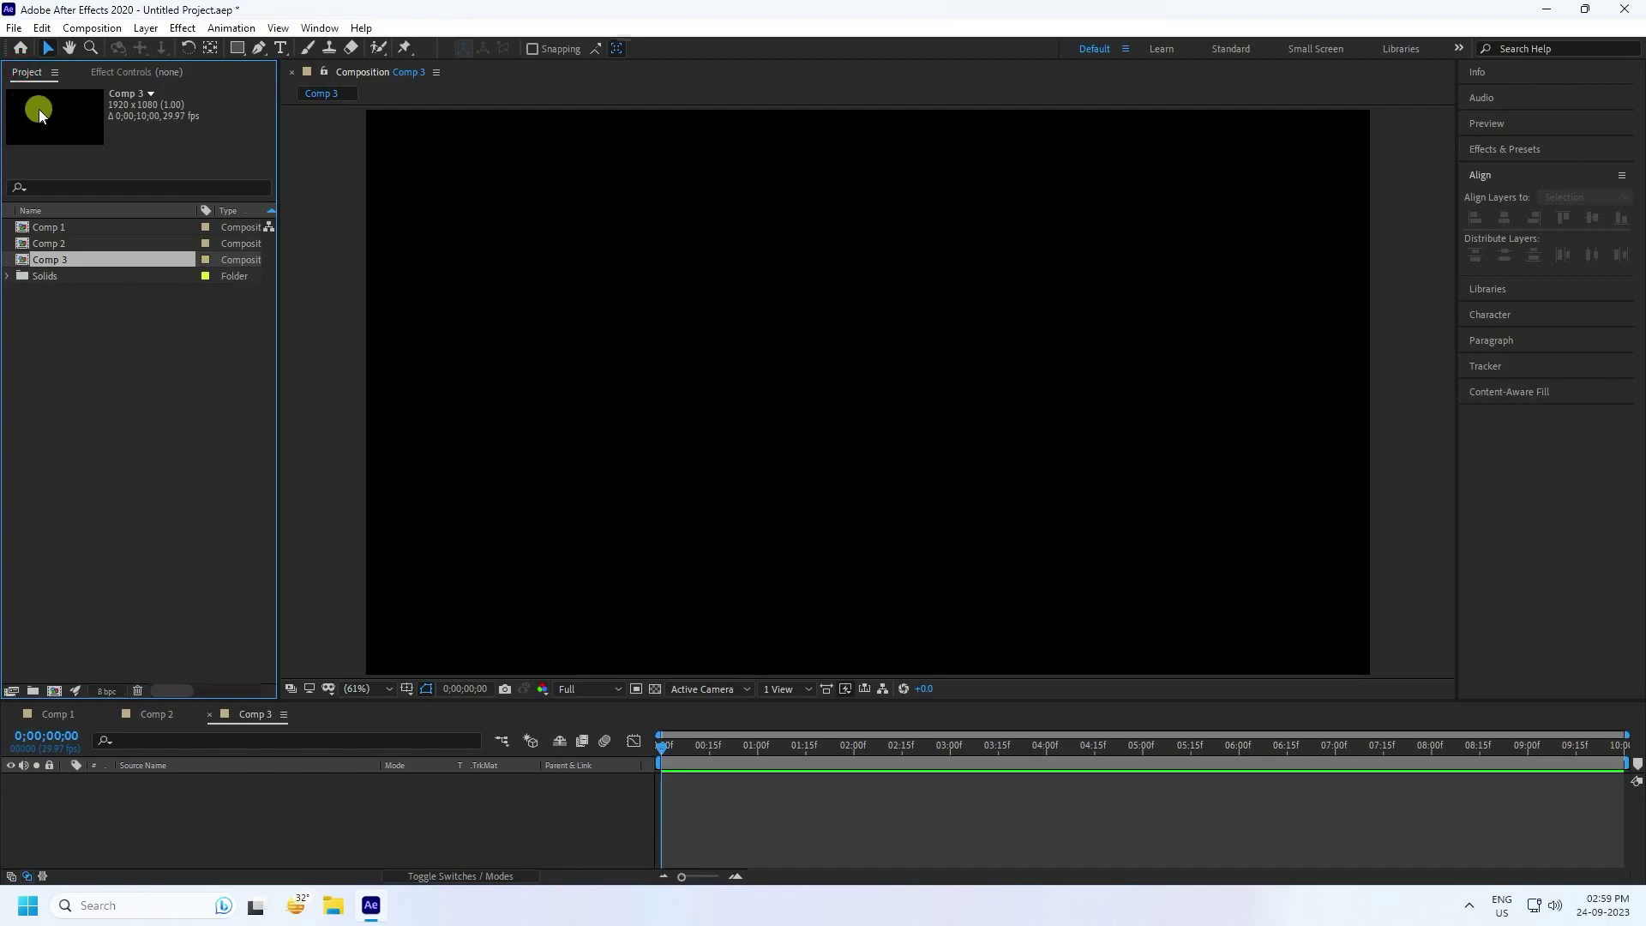
{"action": "left_click", "coordinate": [51, 228]}
{"action": "left_click_drag", "start_coordinate": [53, 227], "coordinate": [140, 814]}
{"action": "left_click_drag", "start_coordinate": [40, 244], "coordinate": [165, 779]}
Set the Comp 1 layer's track matte to Alpha Matte "Comp 2".
{"action": "left_click", "coordinate": [179, 795]}
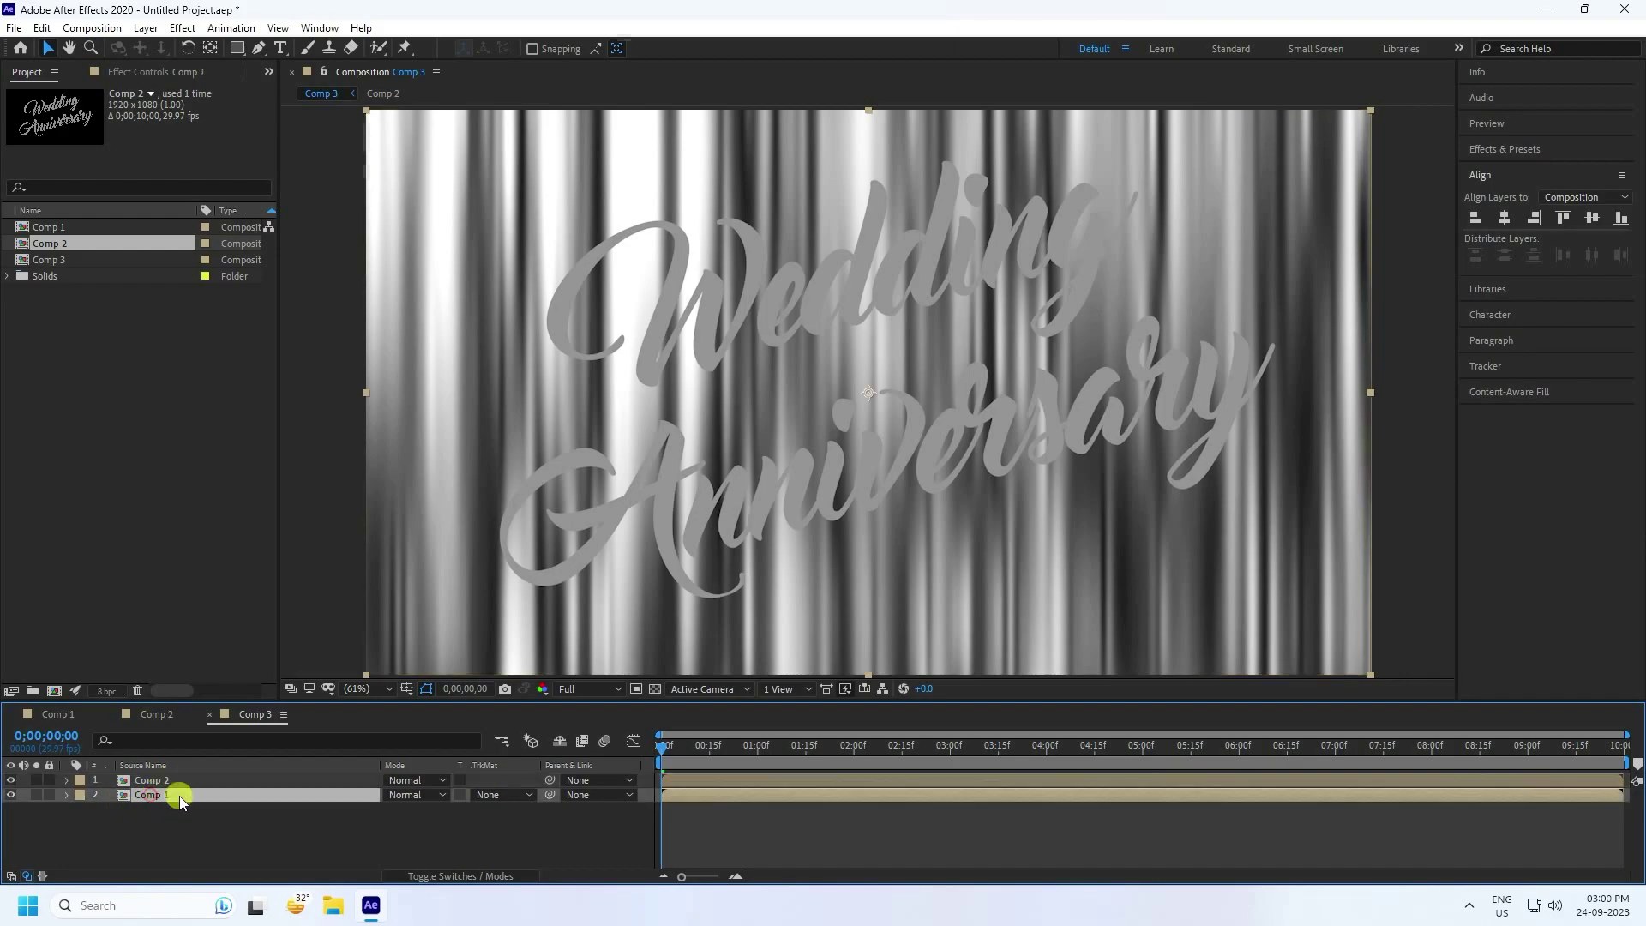
{"action": "left_click", "coordinate": [505, 794]}
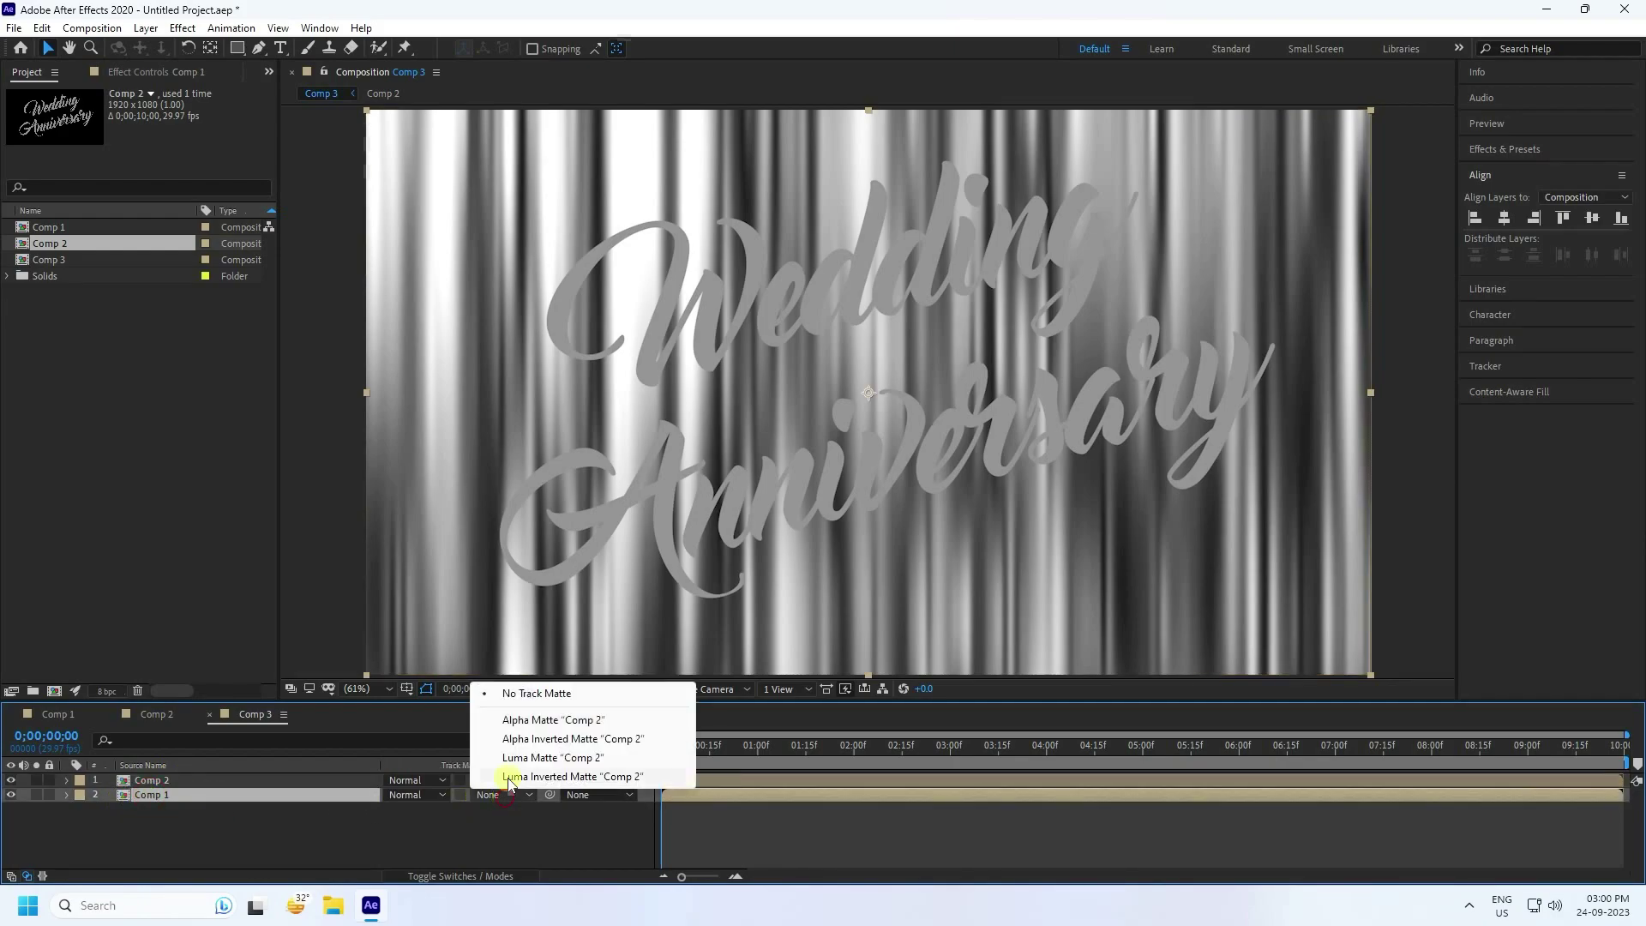
{"action": "left_click", "coordinate": [508, 720]}
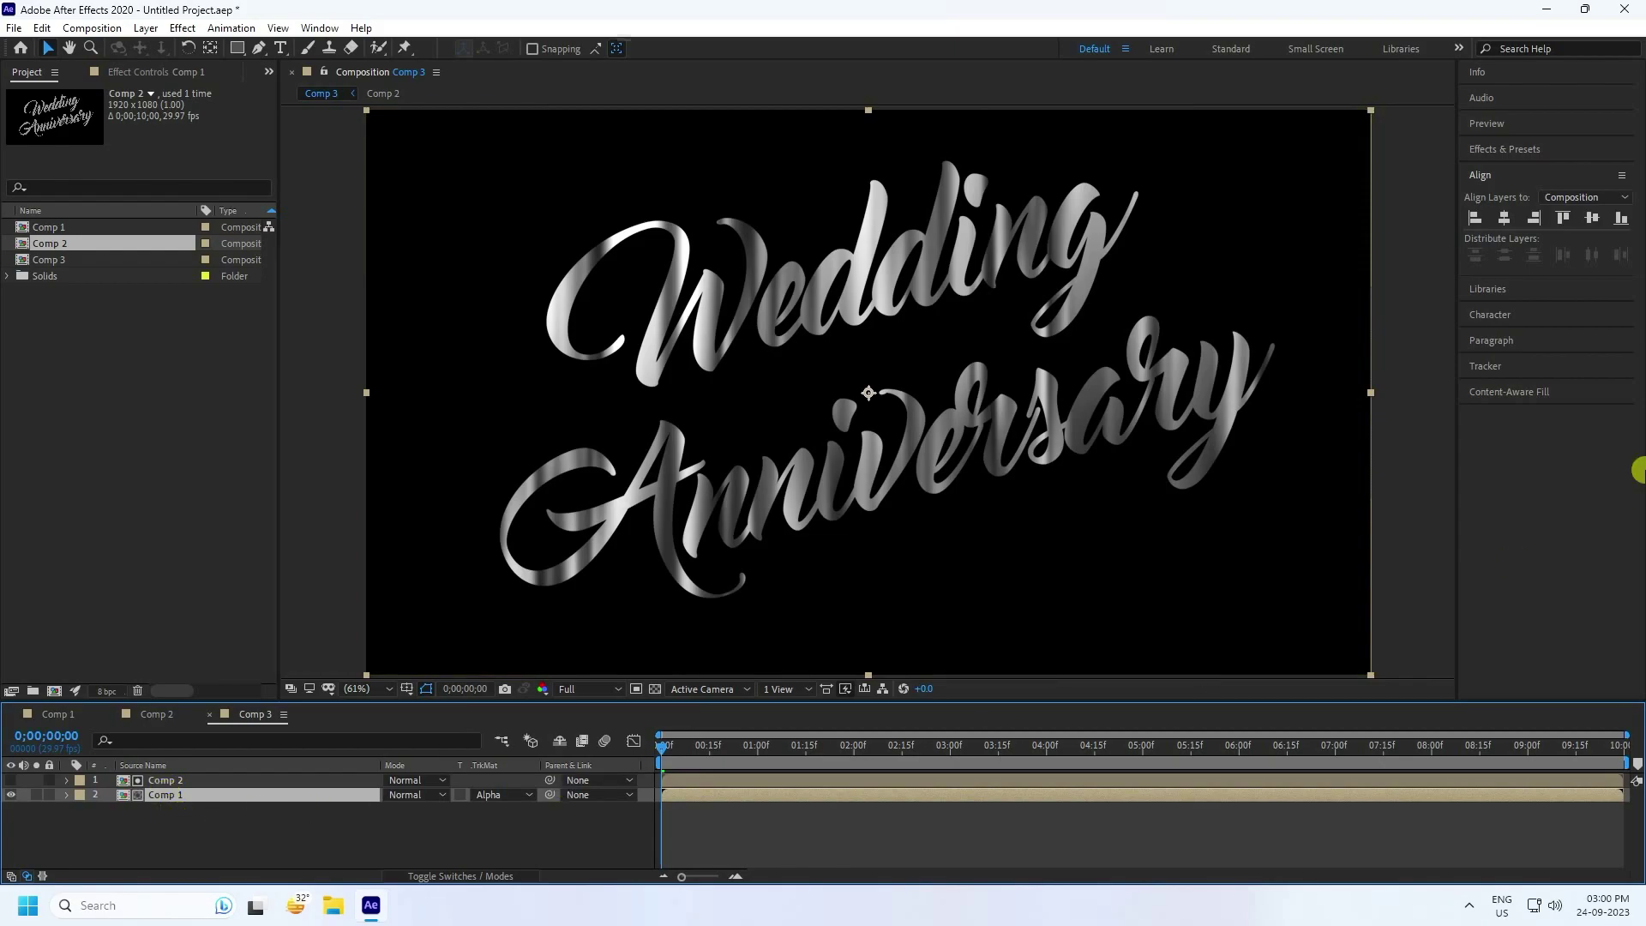
Find the CC Glass effect and apply it to the Comp 1 layer.
{"action": "left_click", "coordinate": [1509, 150]}
{"action": "left_click", "coordinate": [1516, 172]}
{"action": "type", "text": "cc gl"}
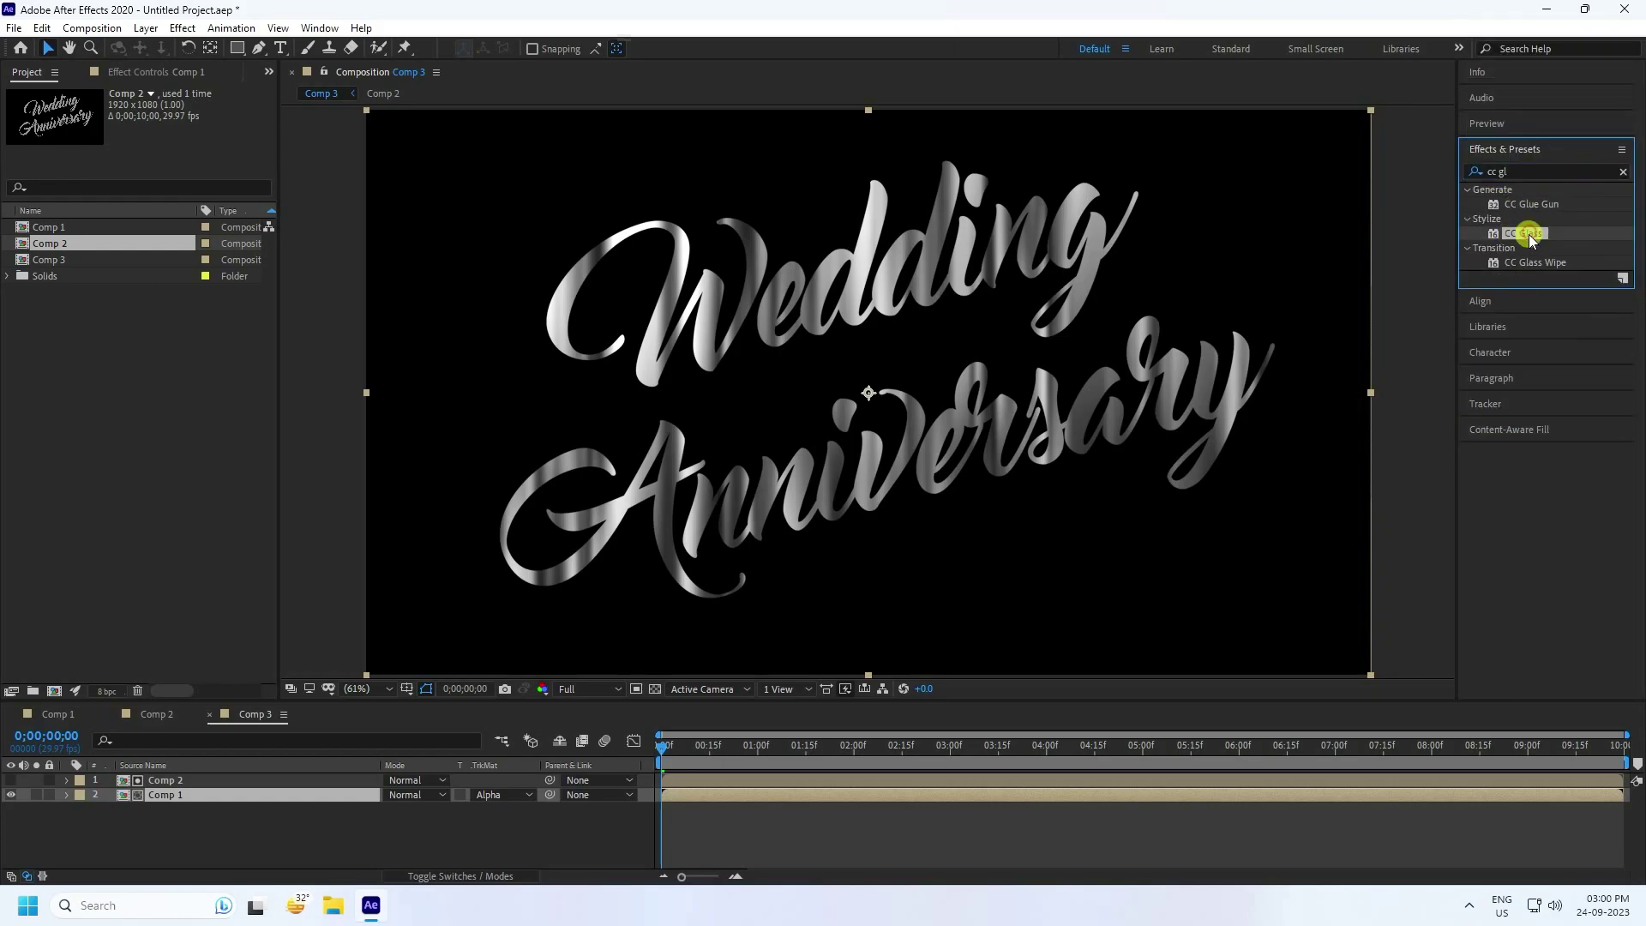
{"action": "left_click_drag", "start_coordinate": [1522, 233], "coordinate": [193, 795]}
Set CC Glass's surface to Bump Map Comp 2, Softness 65, Height 100 and Displacement 500.
{"action": "left_click", "coordinate": [23, 123]}
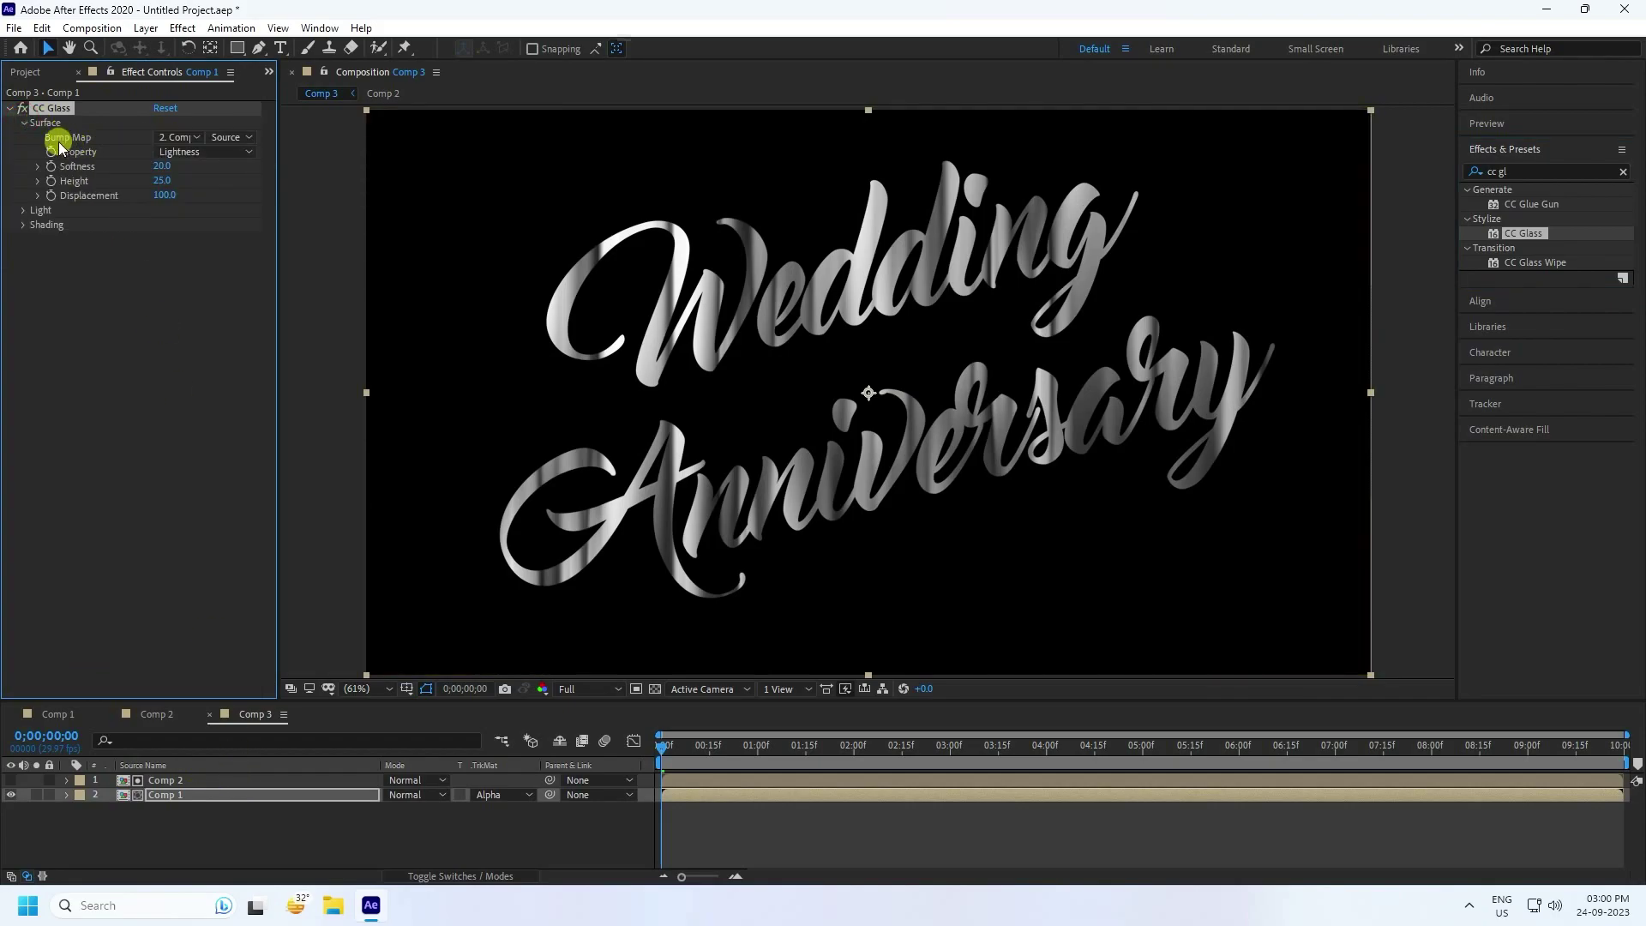
{"action": "left_click", "coordinate": [185, 137]}
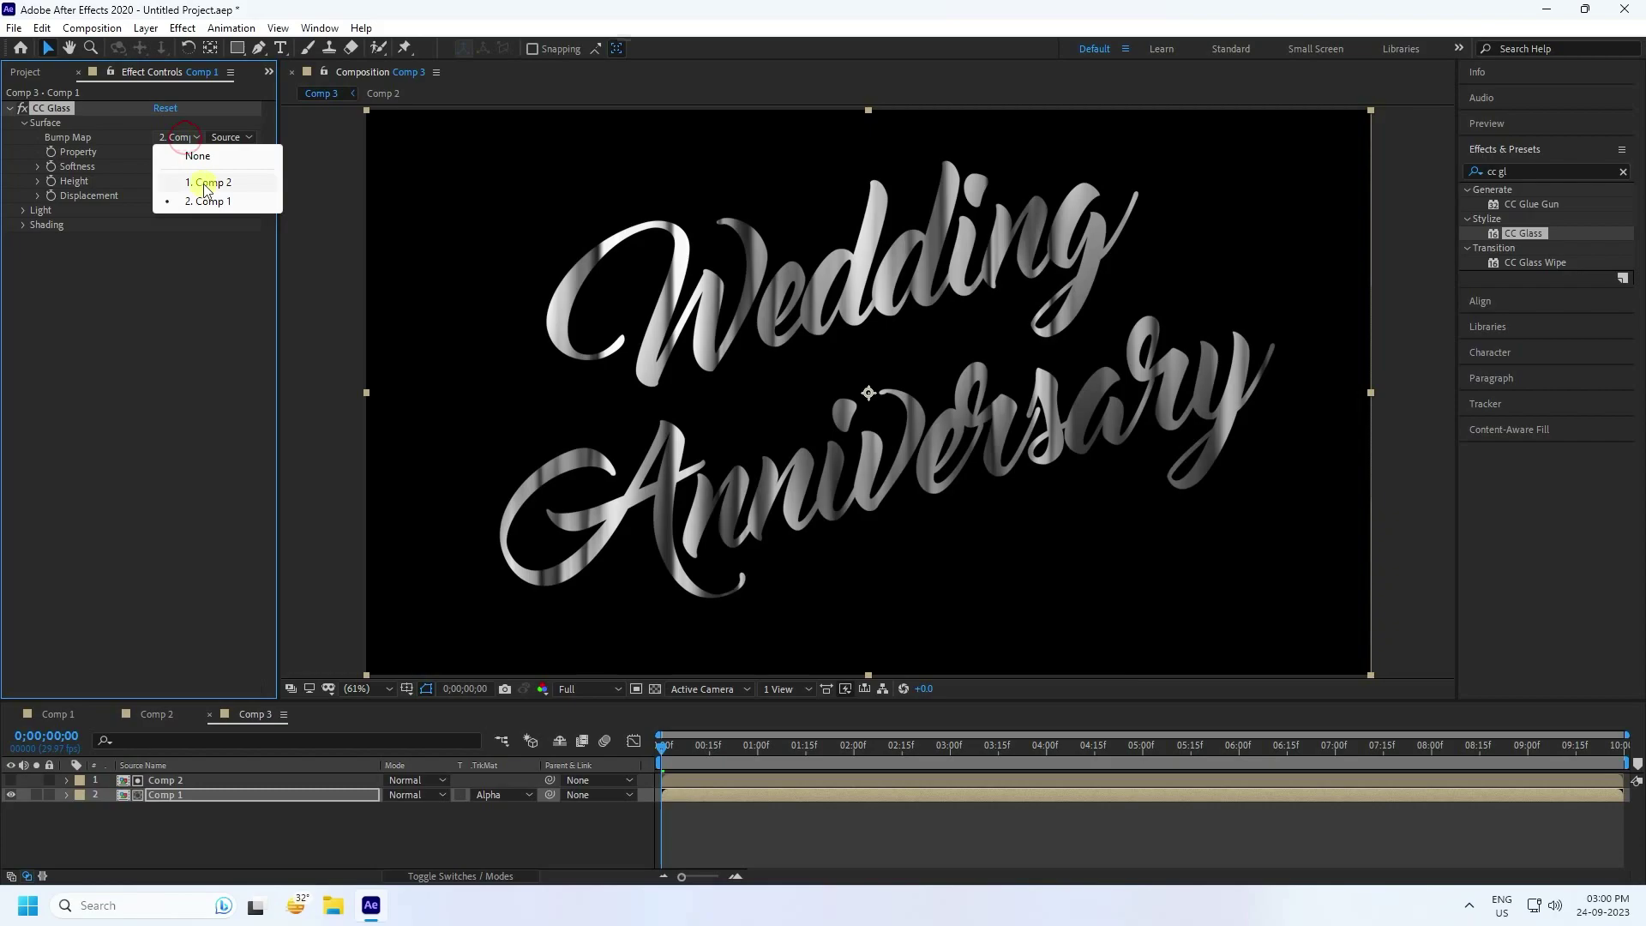
{"action": "left_click", "coordinate": [204, 183]}
{"action": "left_click", "coordinate": [162, 166]}
{"action": "type", "text": "65"}
{"action": "key", "text": "Return"}
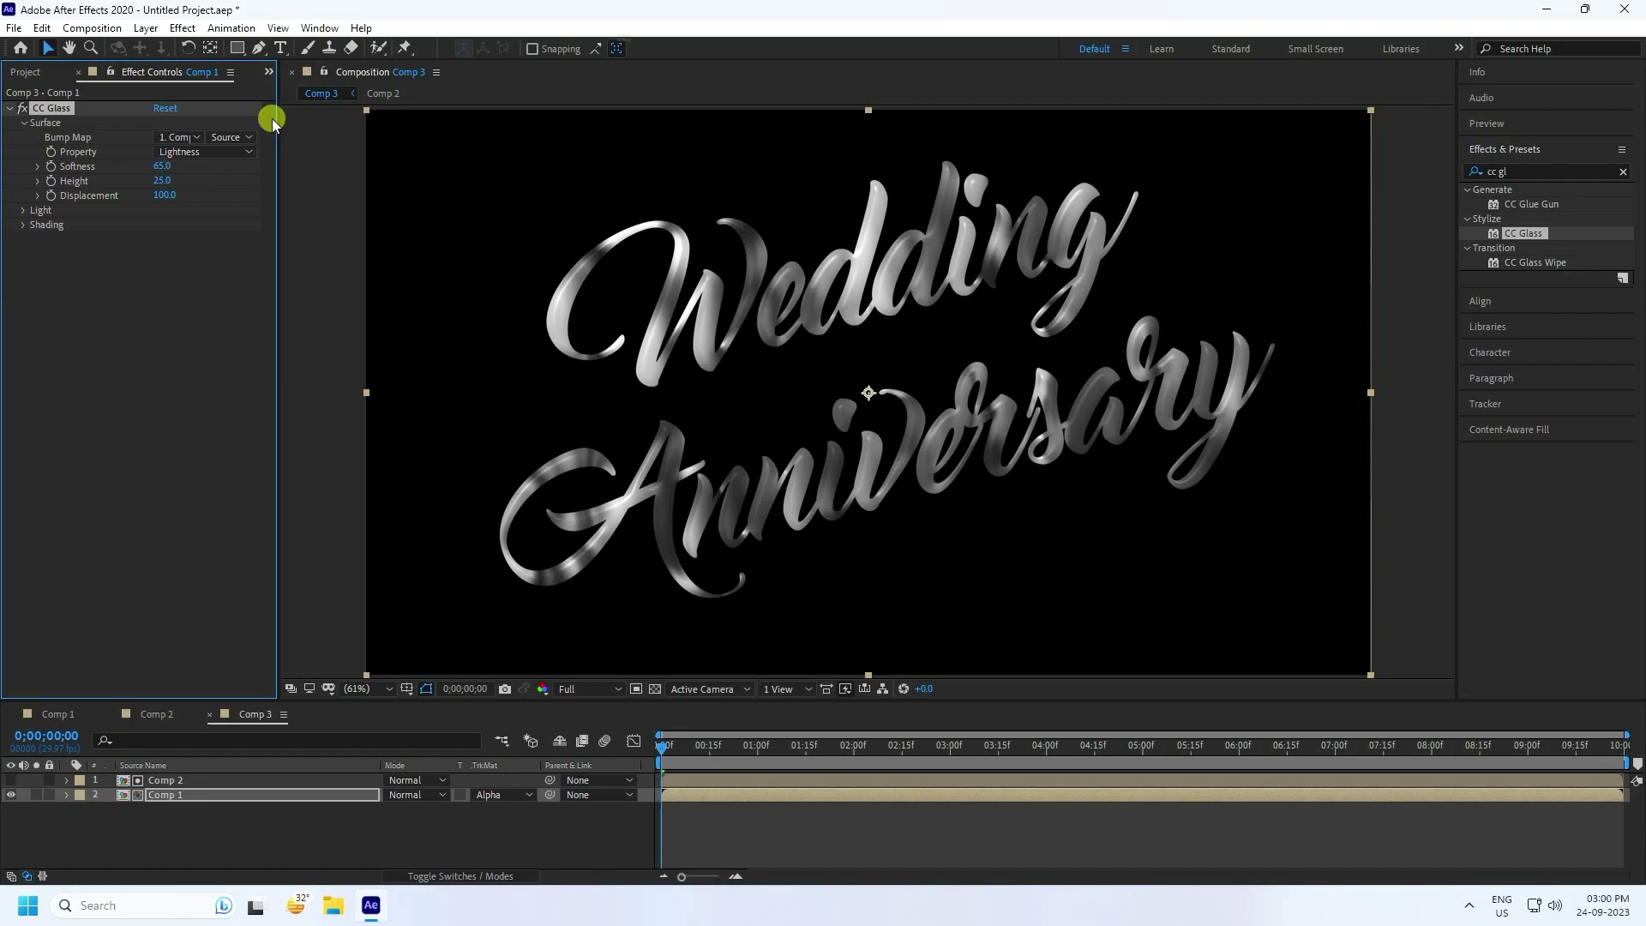
{"action": "left_click_drag", "start_coordinate": [163, 186], "coordinate": [375, 198]}
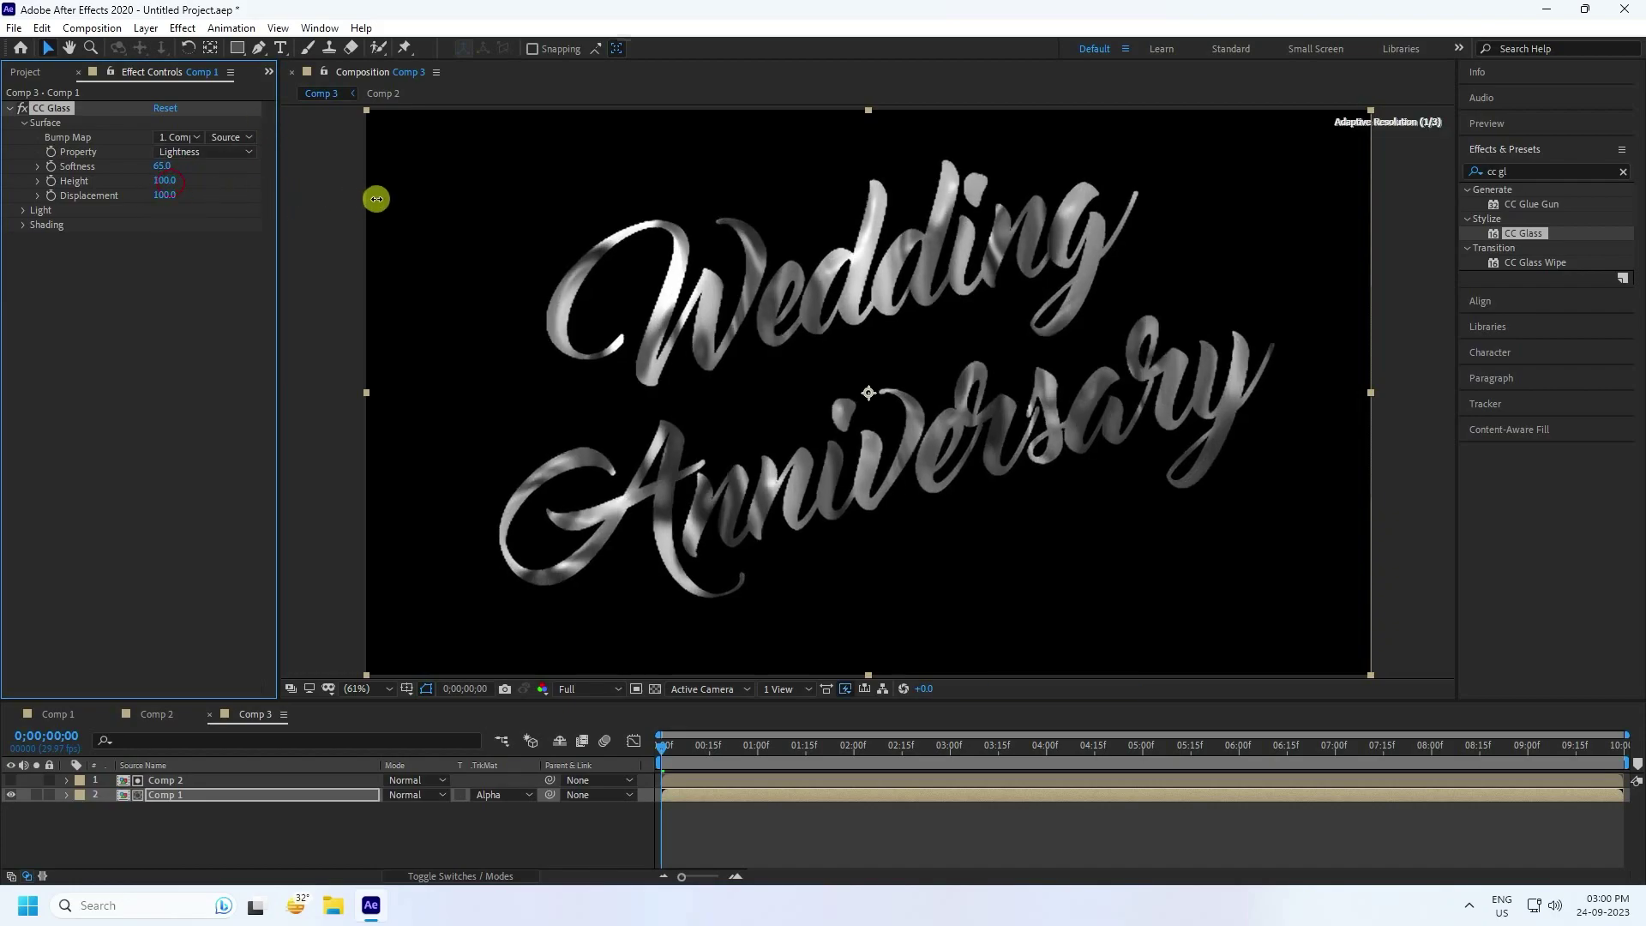
{"action": "left_click", "coordinate": [163, 195]}
{"action": "type", "text": "500"}
{"action": "key", "text": "Return"}
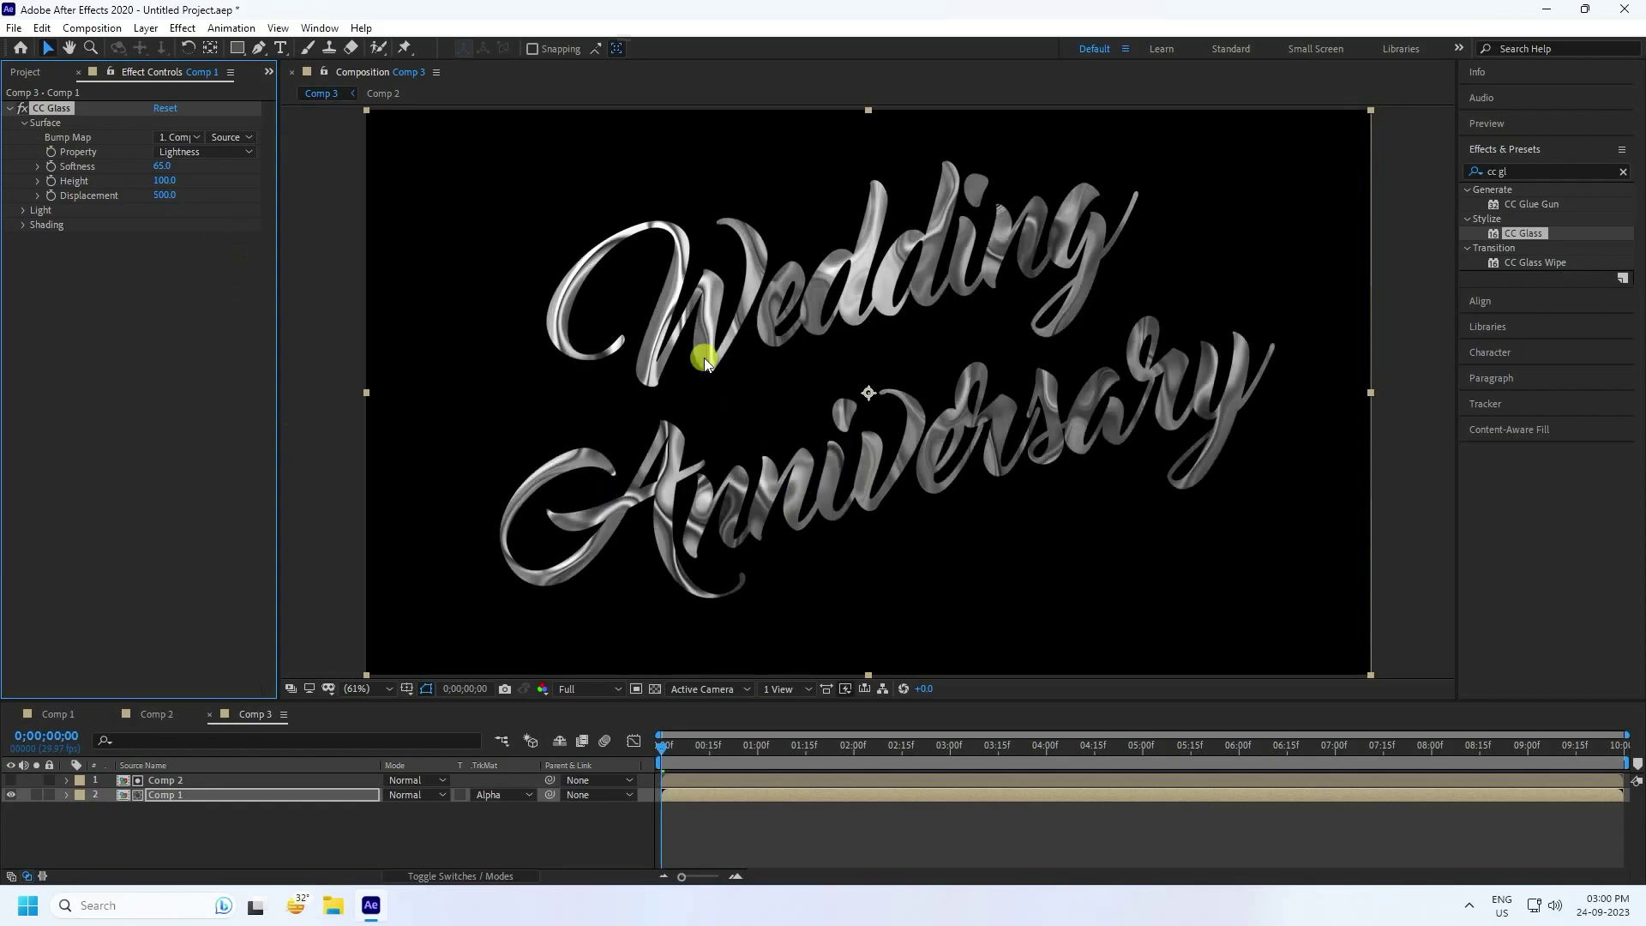
Find the CC Blobbylize effect and apply it to the Comp 1 layer after CC Glass.
{"action": "scroll", "coordinate": [703, 358], "scroll_direction": "up", "scroll_amount": 2}
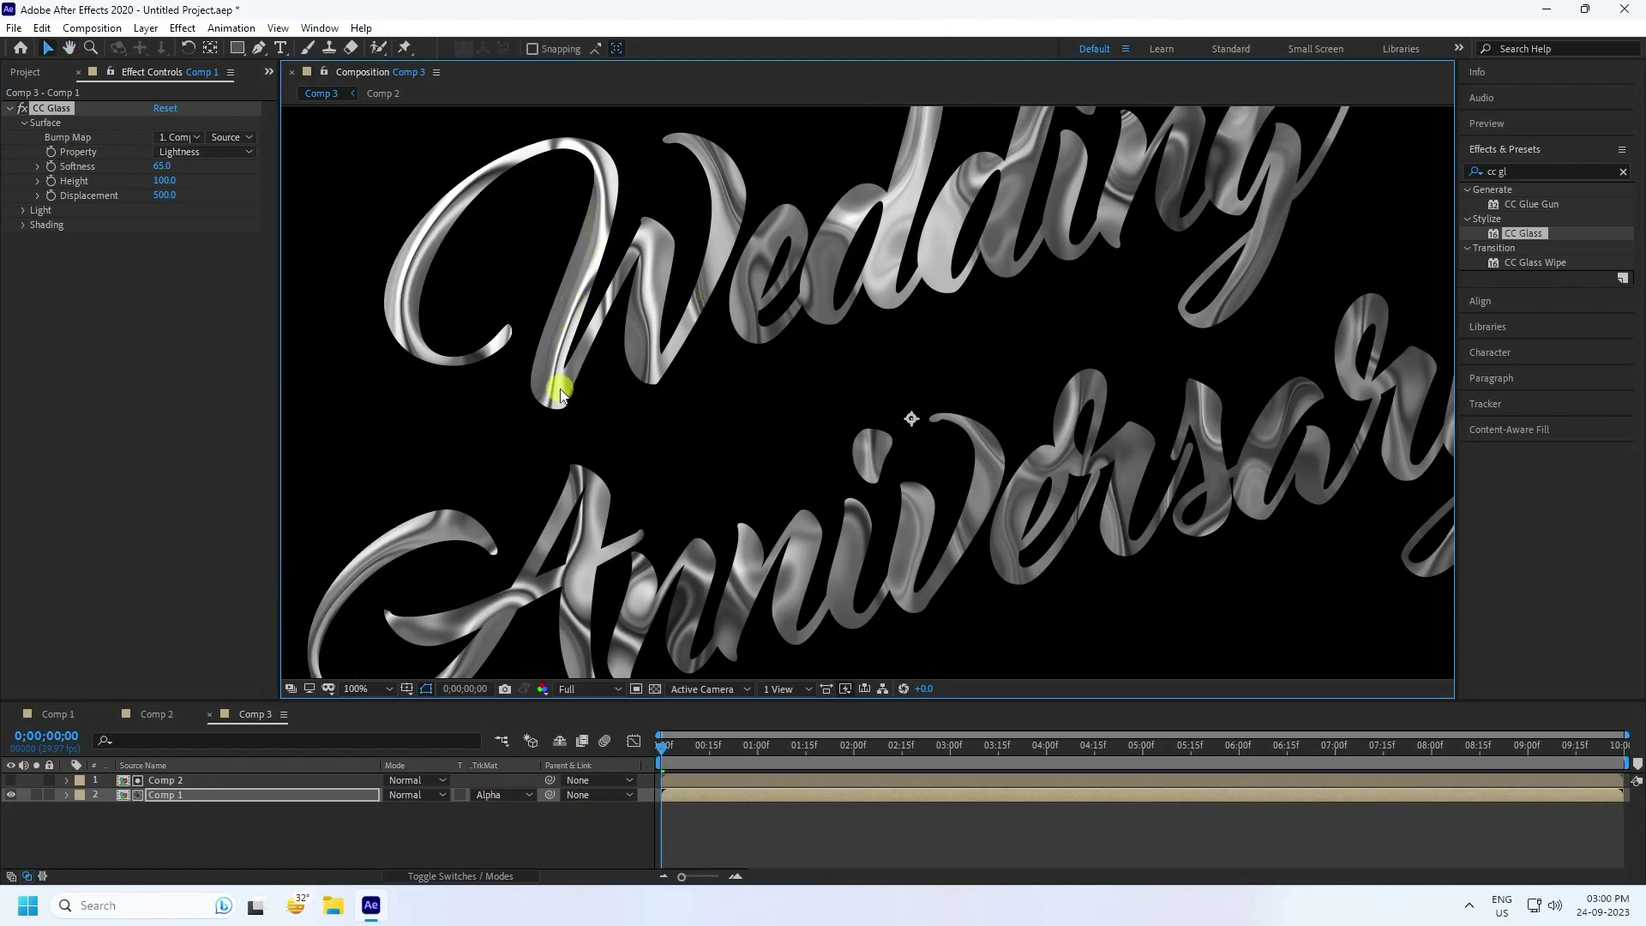
{"action": "scroll", "coordinate": [737, 317], "scroll_direction": "up", "scroll_amount": 2}
{"action": "scroll", "coordinate": [809, 389], "scroll_direction": "down", "scroll_amount": 6}
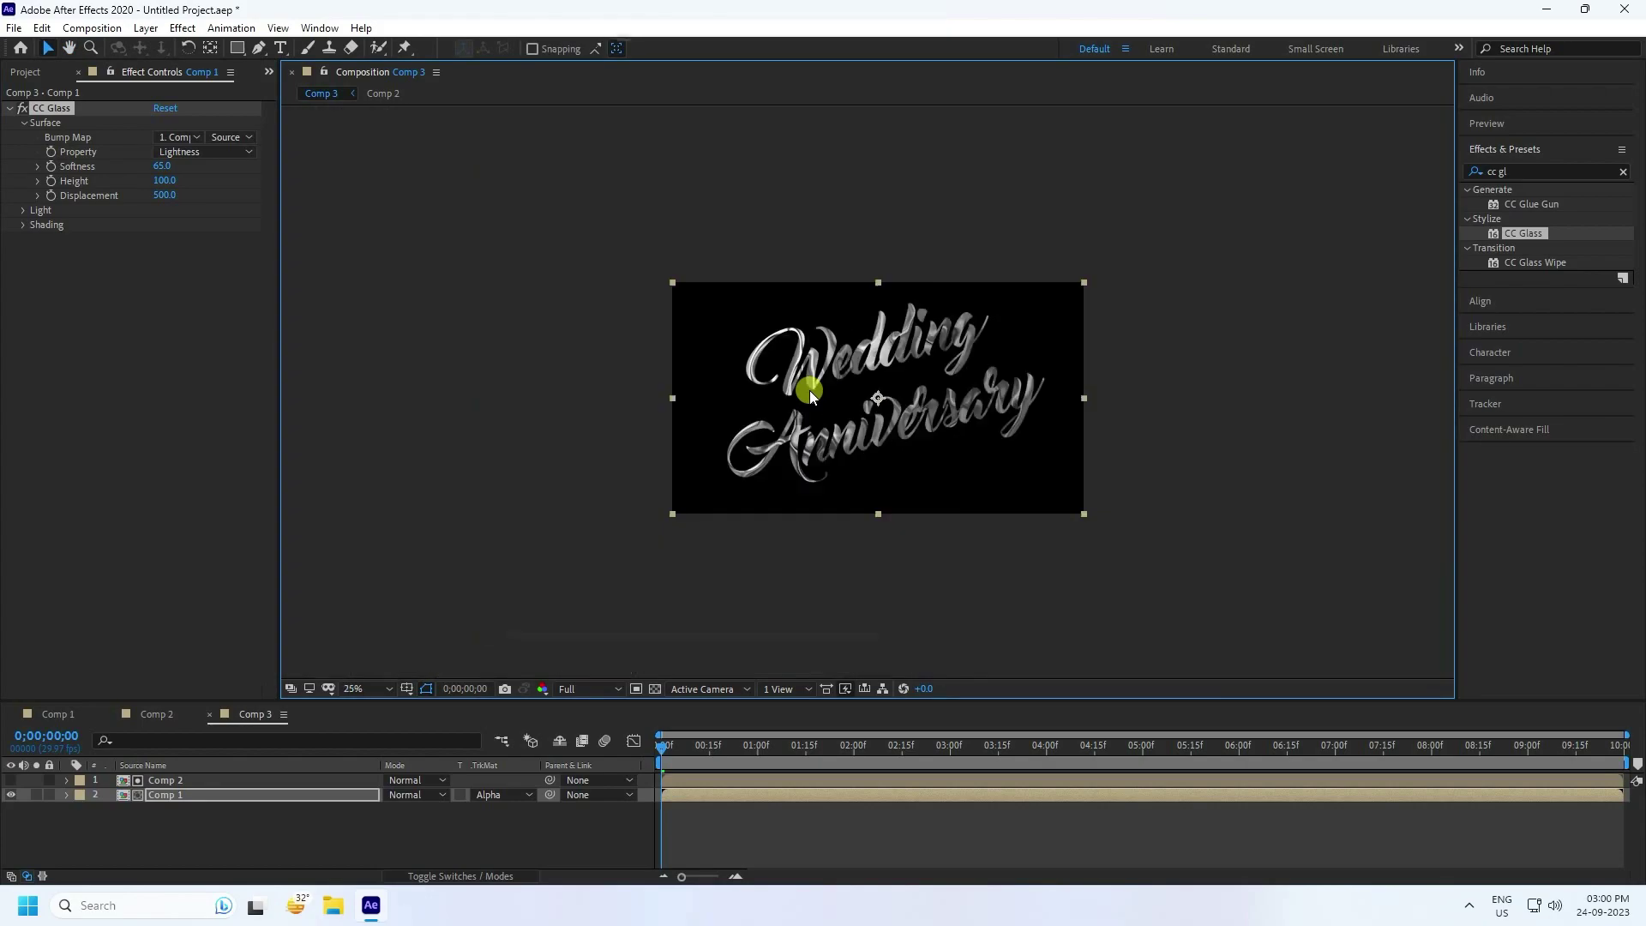
{"action": "left_click", "coordinate": [364, 689]}
{"action": "left_click", "coordinate": [426, 408]}
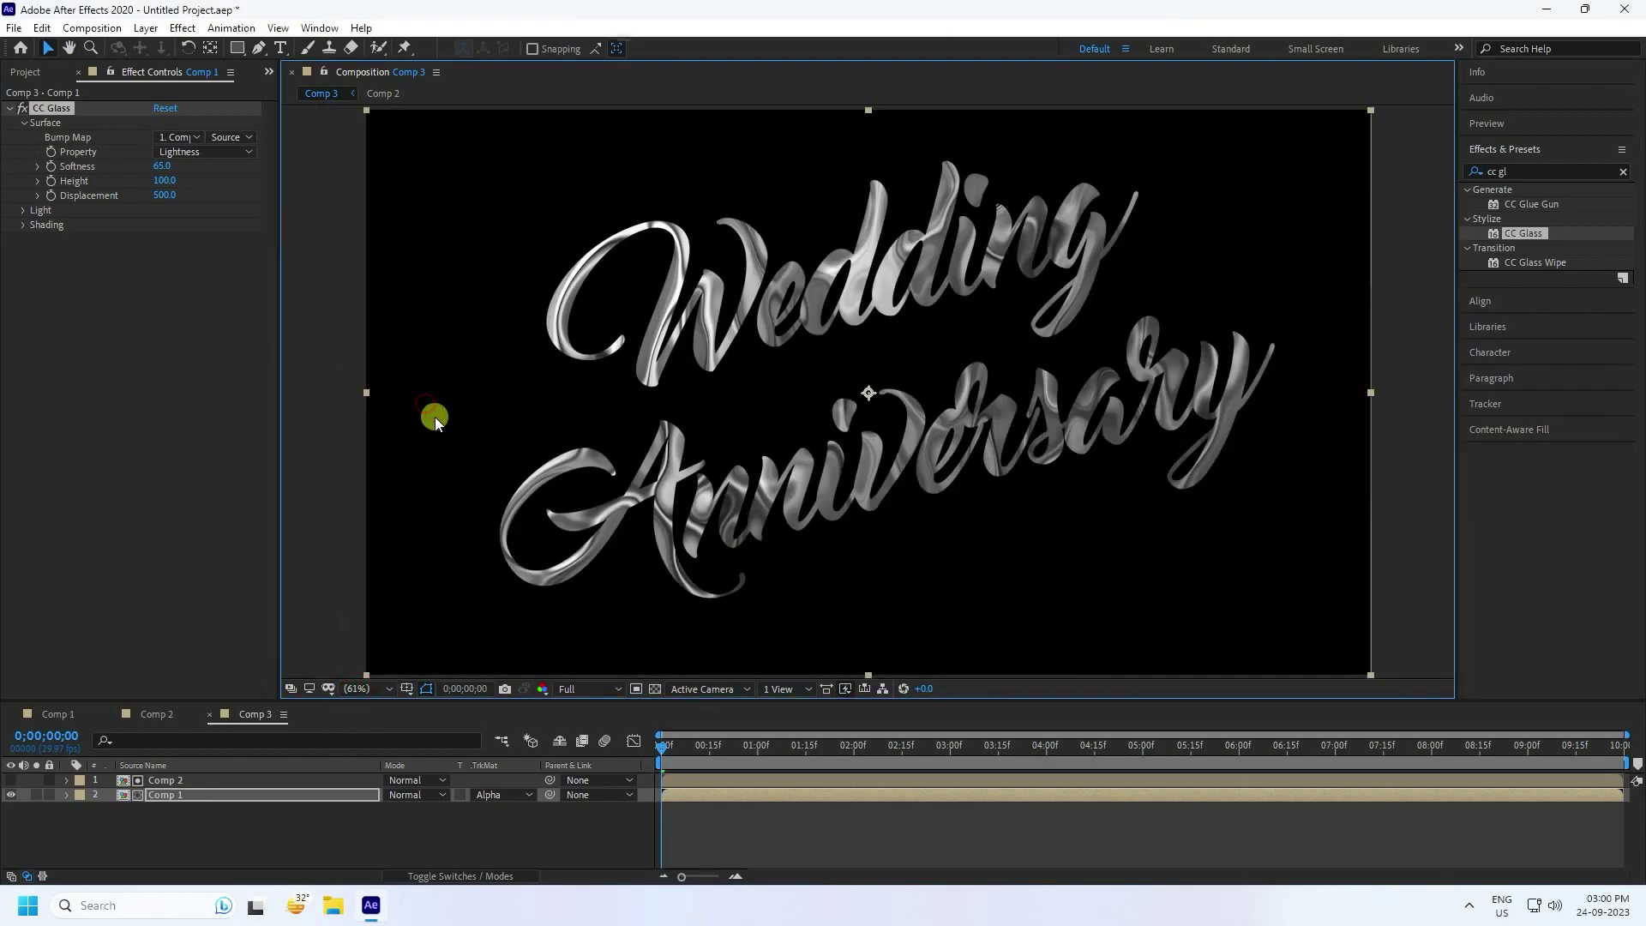
{"action": "left_click", "coordinate": [1529, 170]}
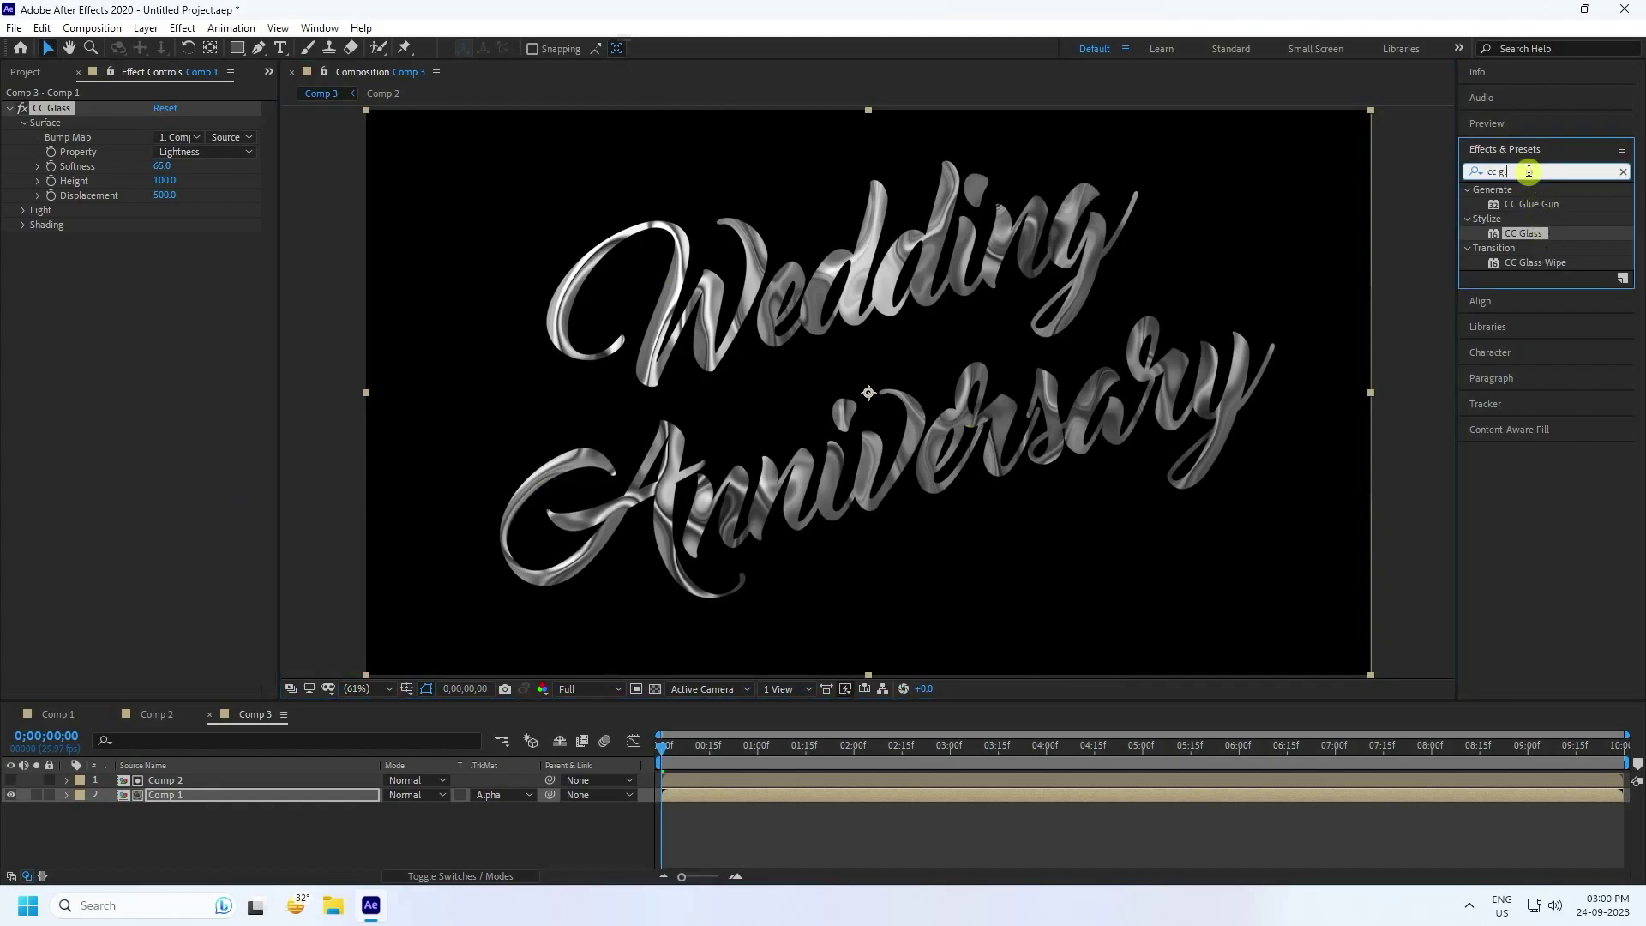
{"action": "key", "text": "BackSpace"}
{"action": "key", "text": "BackSpace"}
{"action": "key", "text": "BackSpace"}
{"action": "type", "text": "blo"}
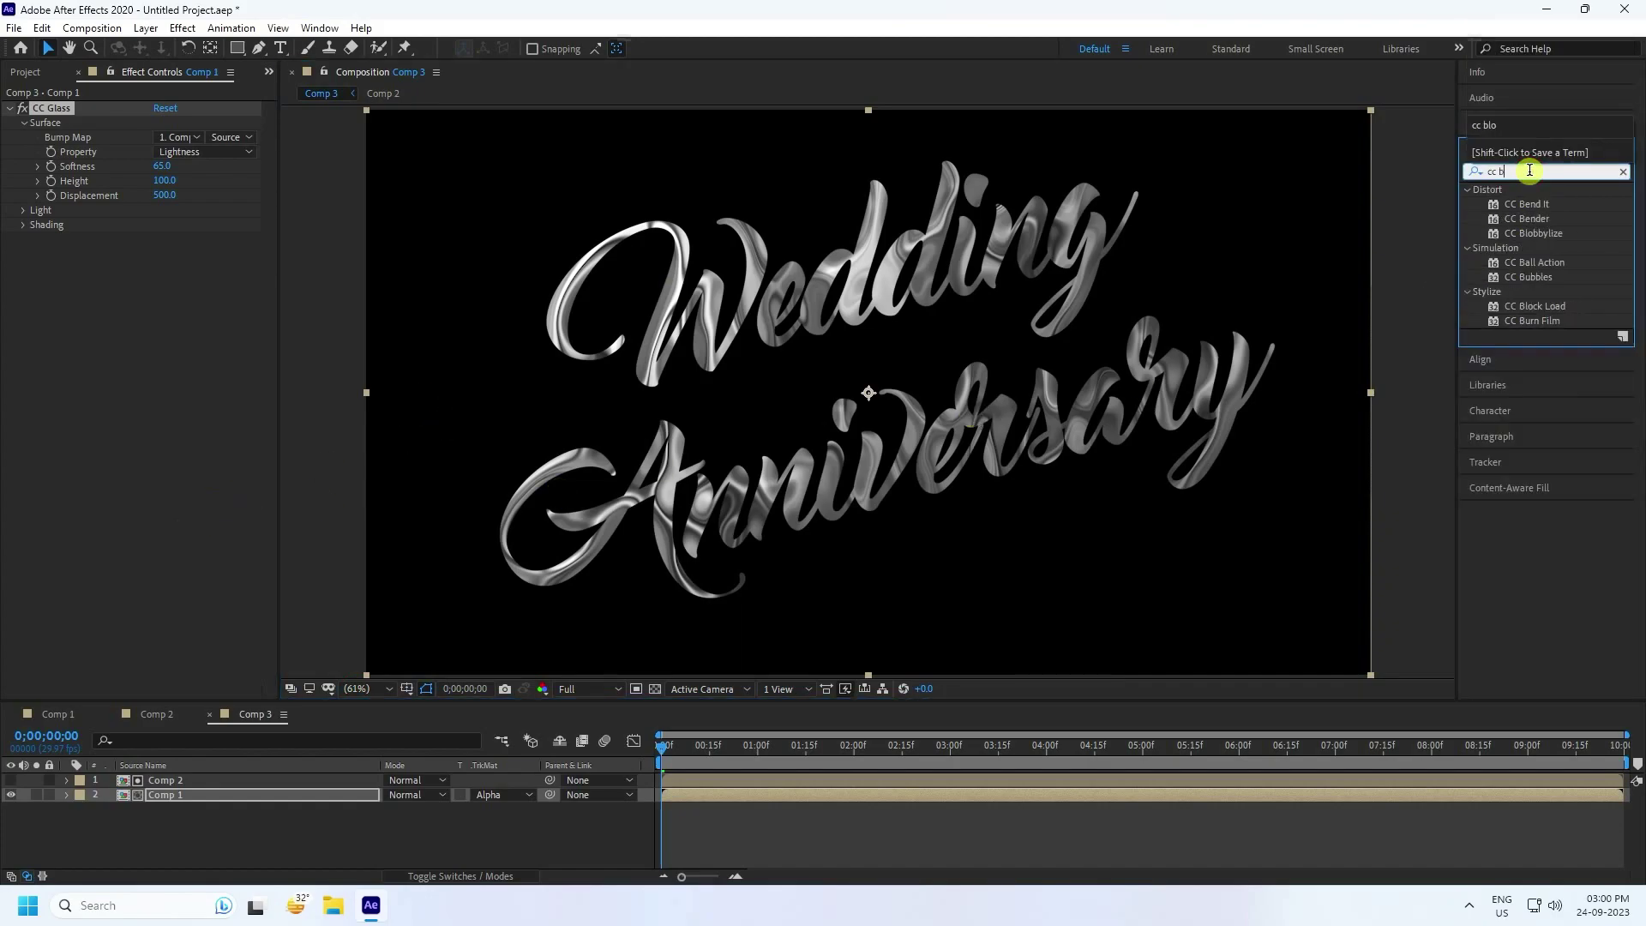
{"action": "left_click", "coordinate": [1543, 203]}
{"action": "left_click_drag", "start_coordinate": [1545, 202], "coordinate": [135, 363]}
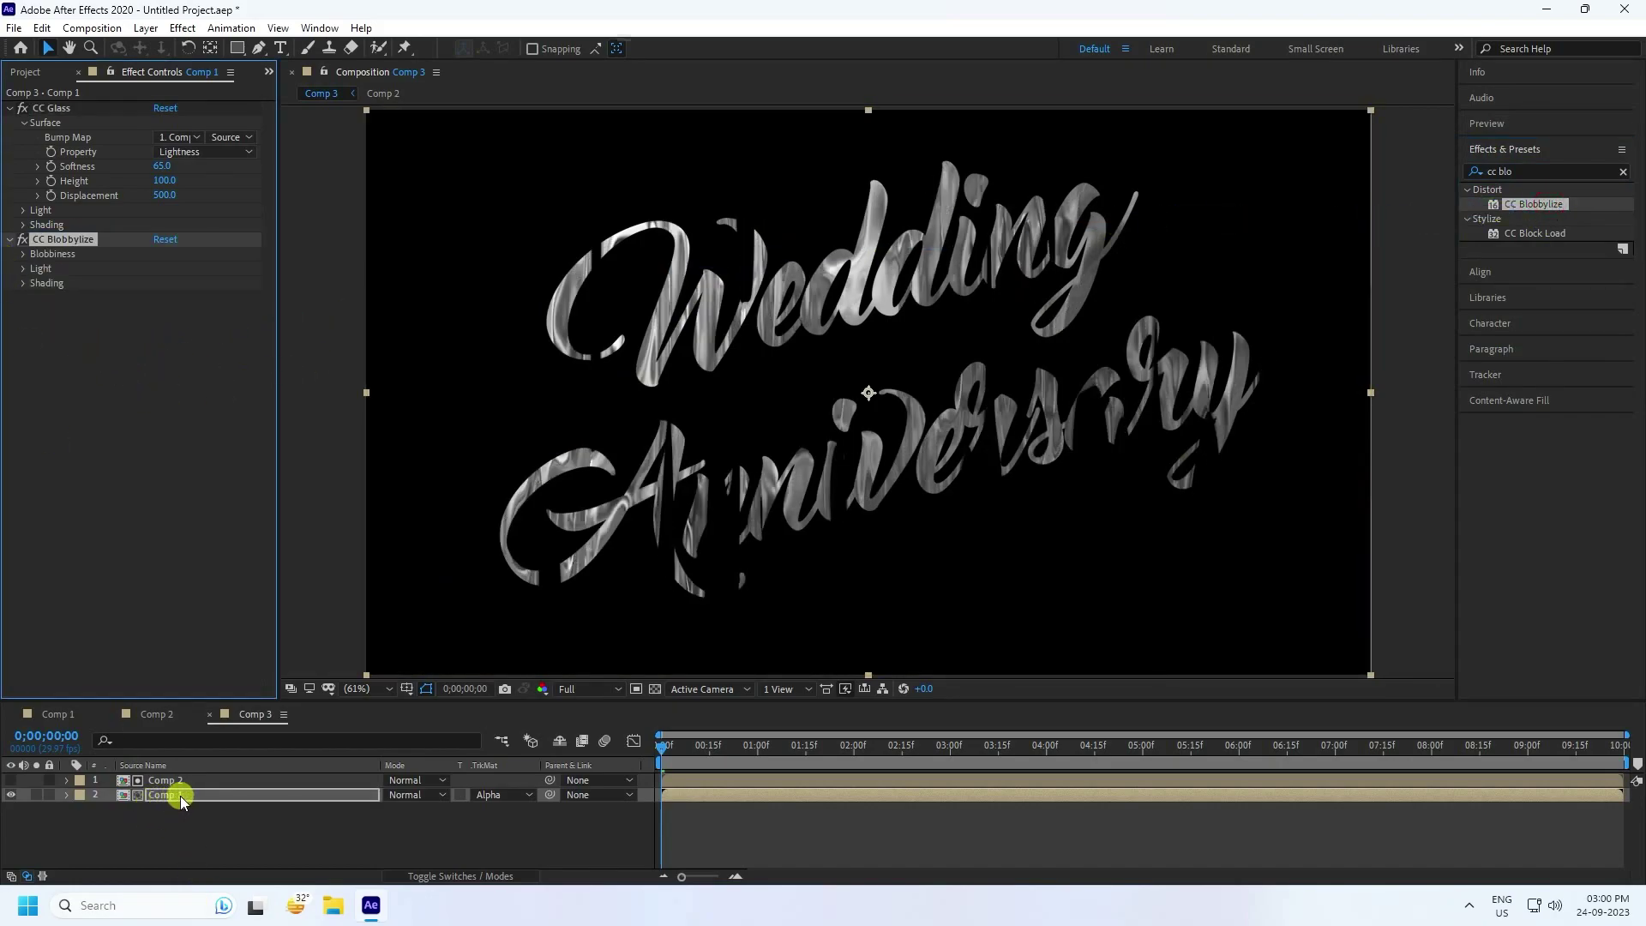
Set CC Blobbylize's Blob Layer to Comp 2, Softness to 10 and Cut Away to 1.
{"action": "left_click", "coordinate": [24, 254]}
{"action": "left_click", "coordinate": [177, 269]}
{"action": "left_click", "coordinate": [225, 315]}
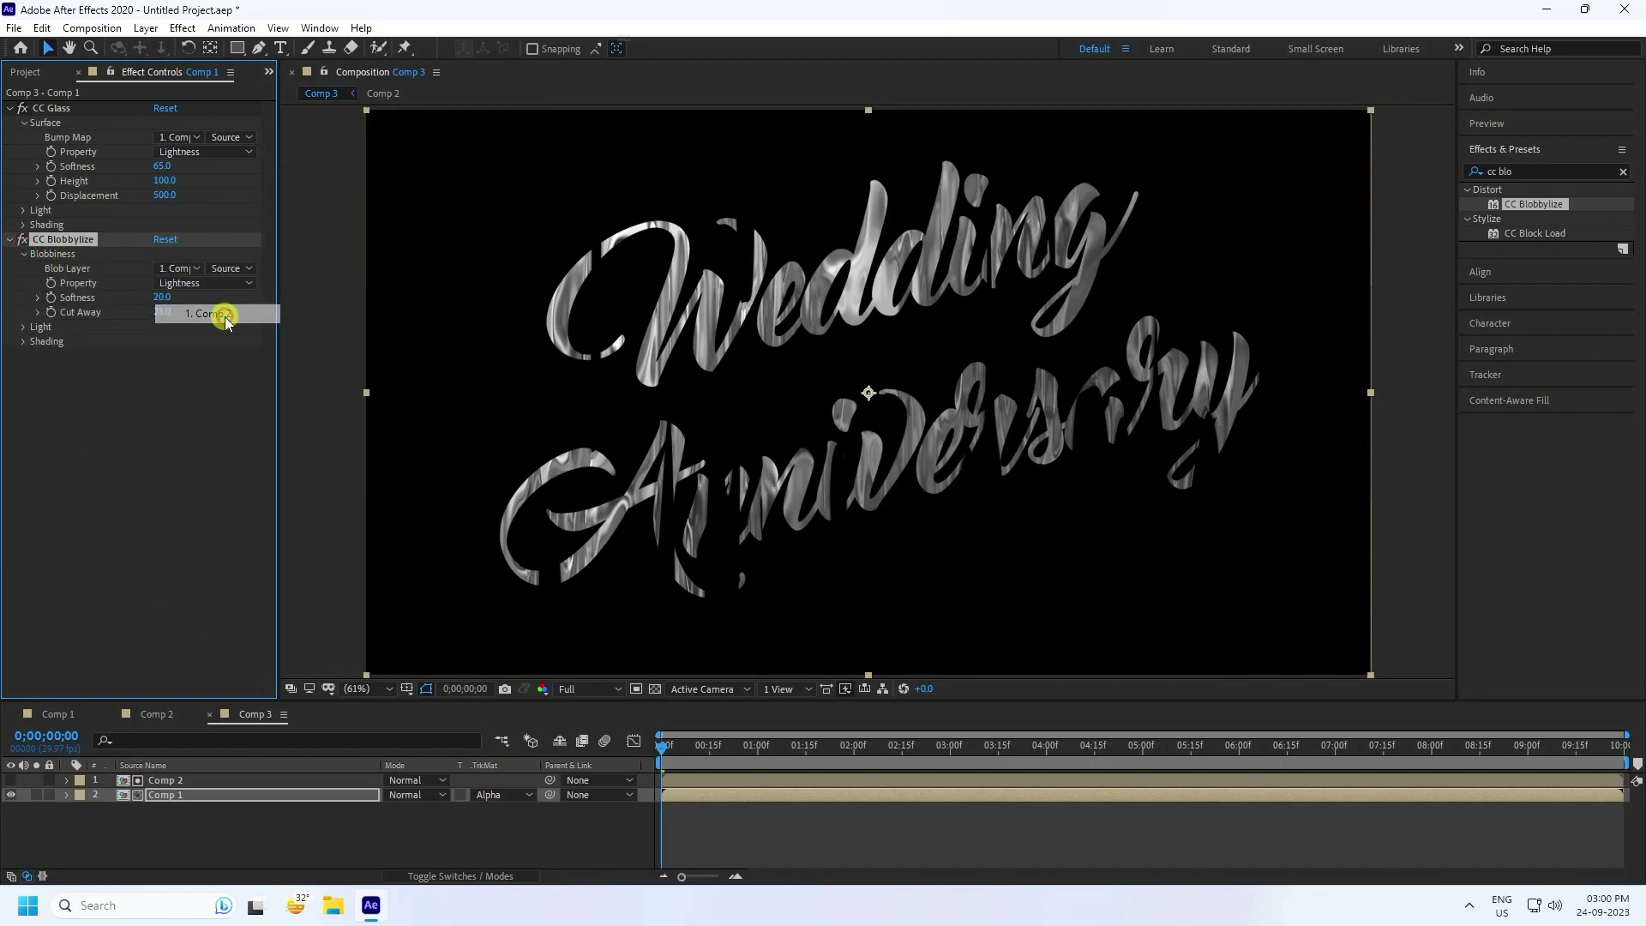
{"action": "left_click", "coordinate": [162, 299]}
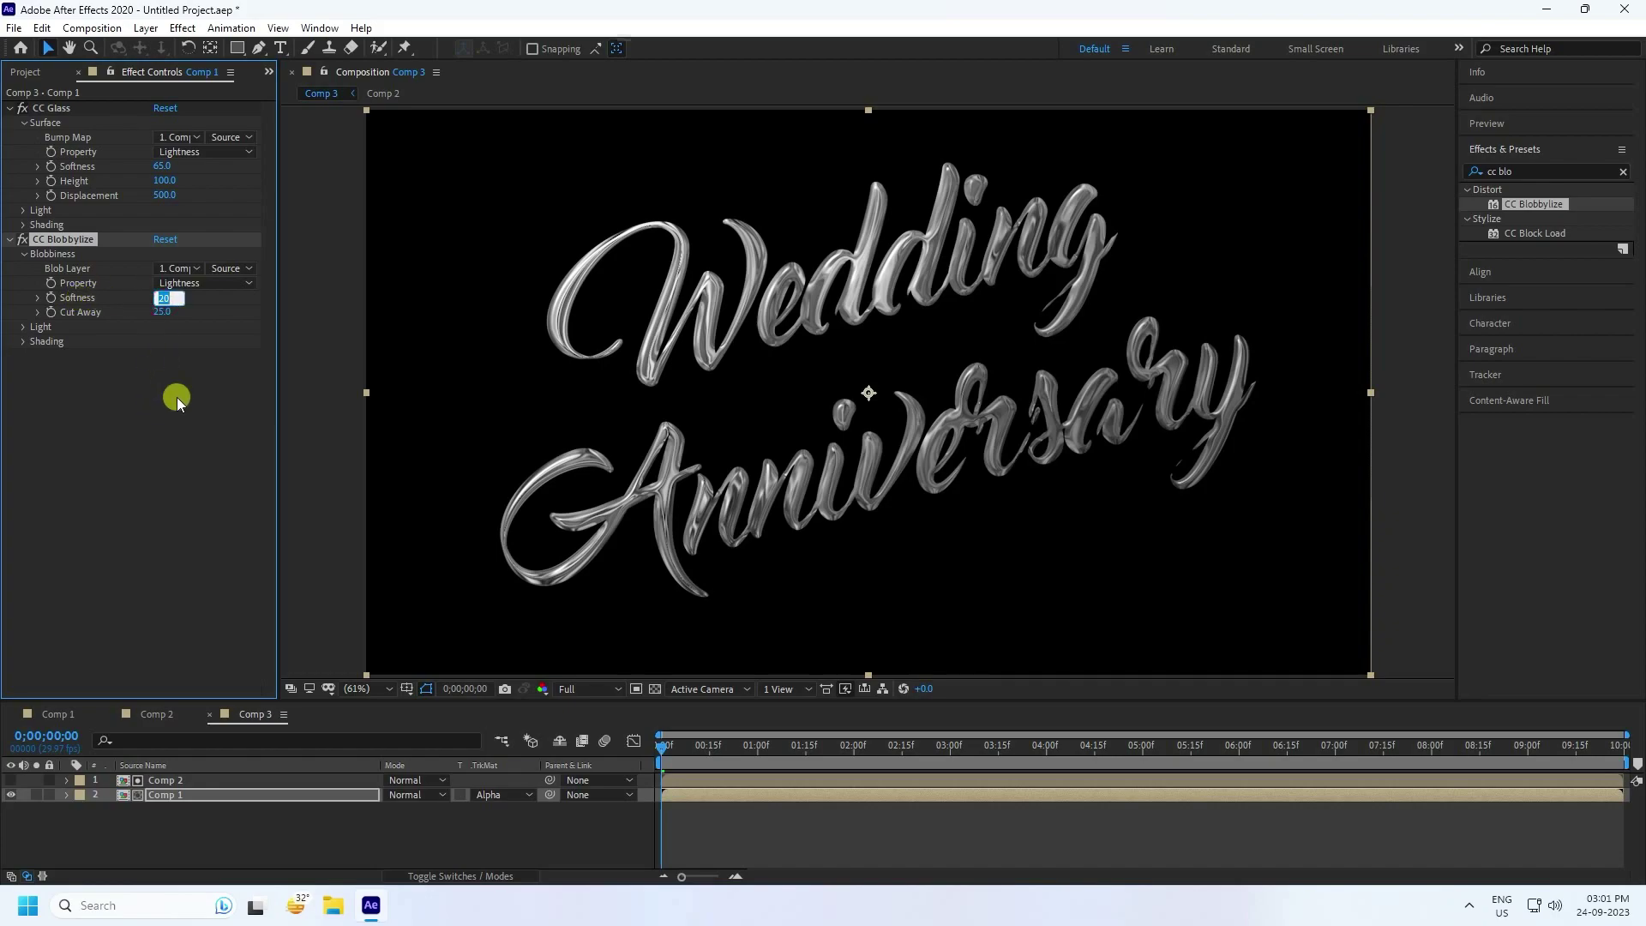
{"action": "type", "text": "10"}
{"action": "key", "text": "Return"}
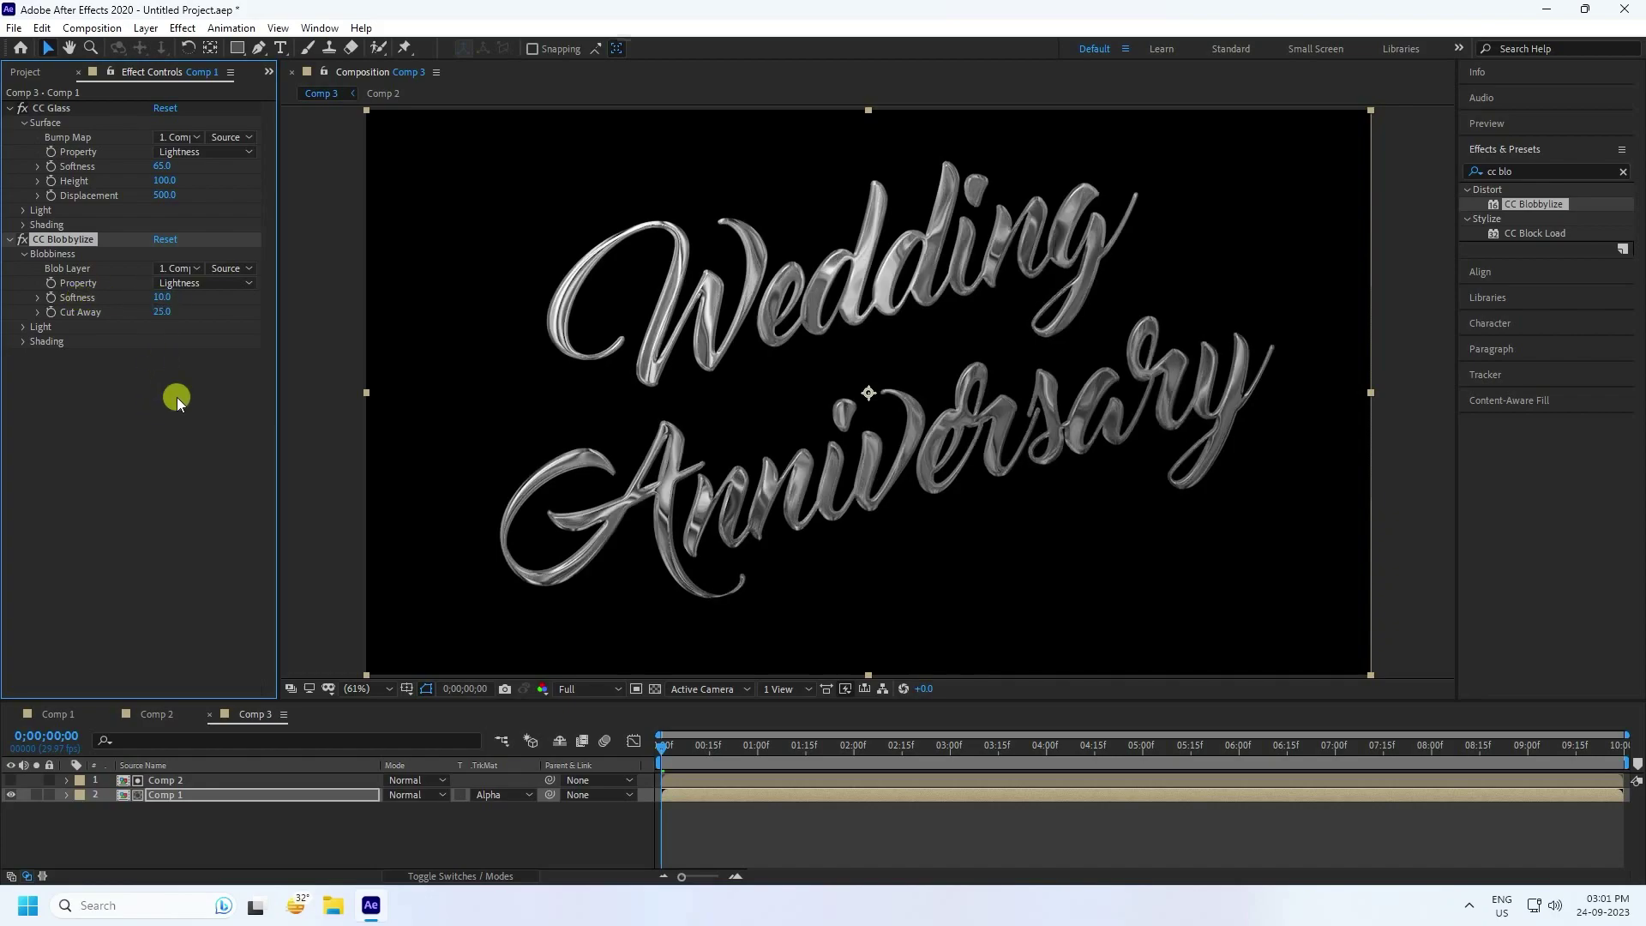
{"action": "key", "text": "slash"}
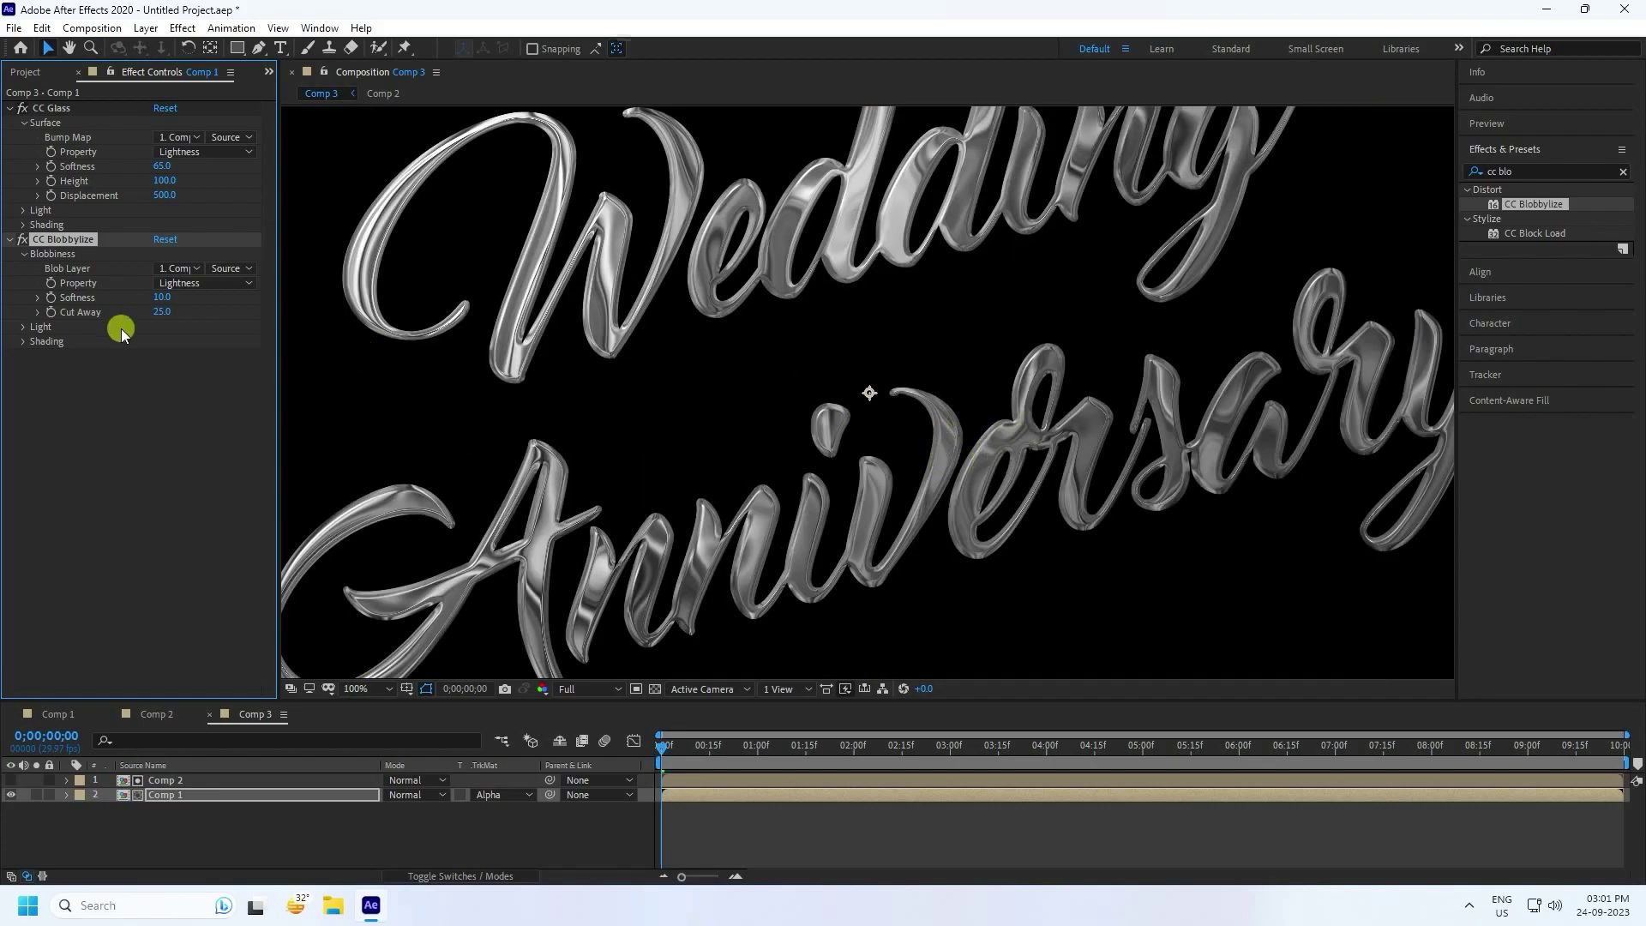
{"action": "left_click", "coordinate": [166, 314]}
{"action": "type", "text": "1"}
{"action": "key", "text": "Return"}
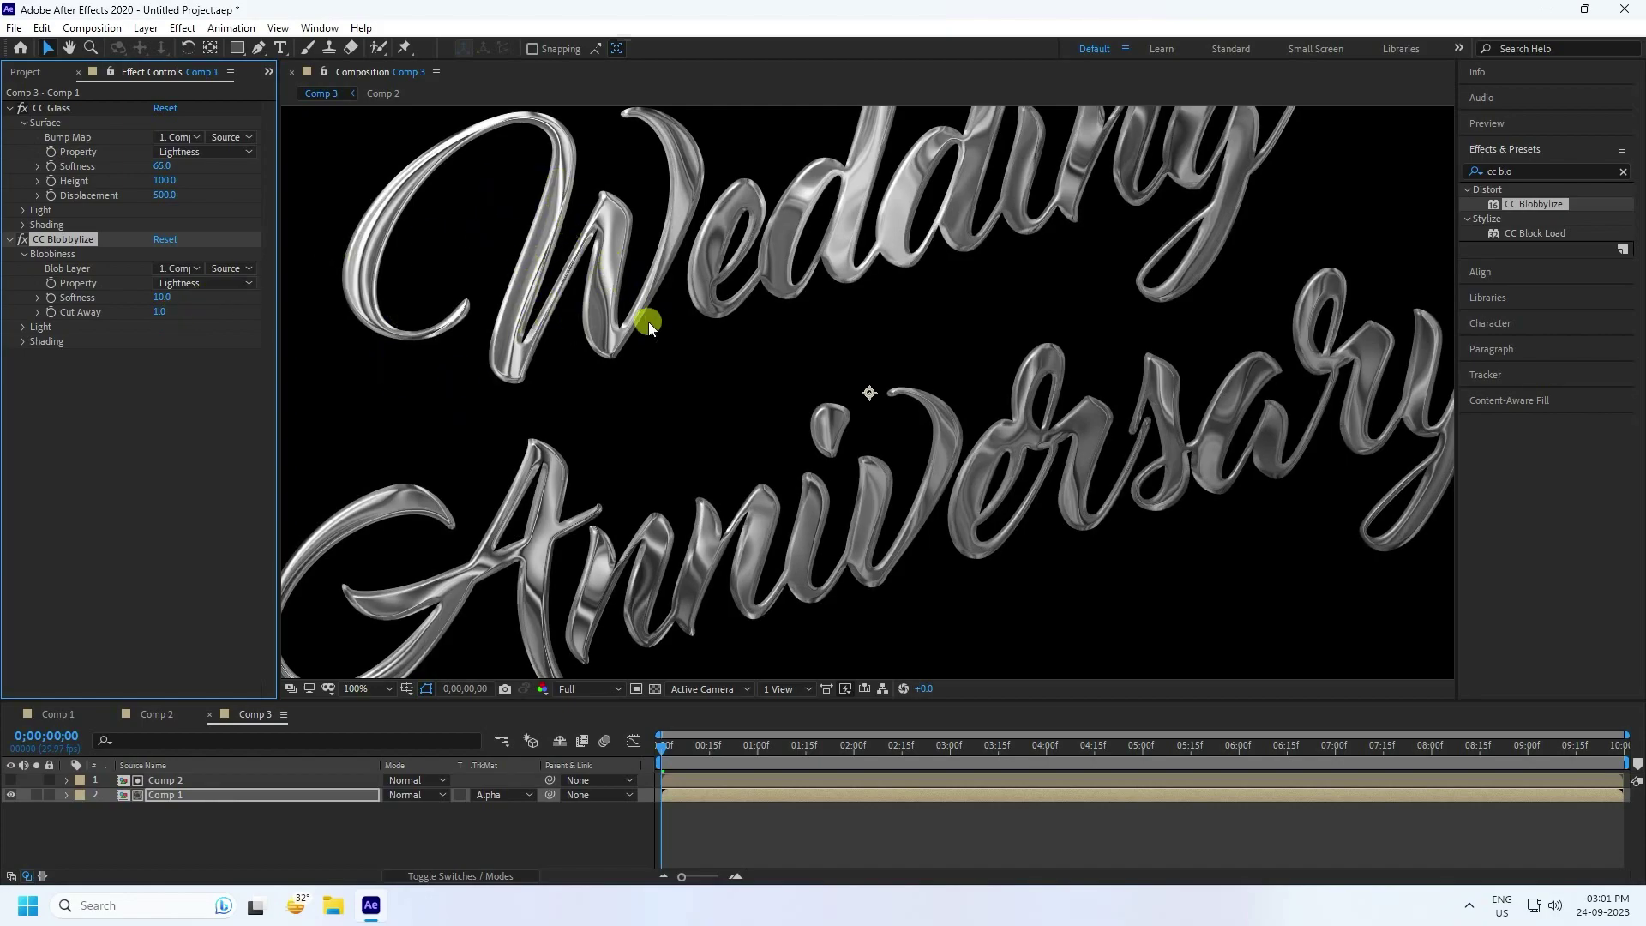
Raise the red channel strongly in the midtones and highlights of the adjustment layer's Curves effect.
{"action": "key", "text": "comma"}
{"action": "key", "text": "comma"}
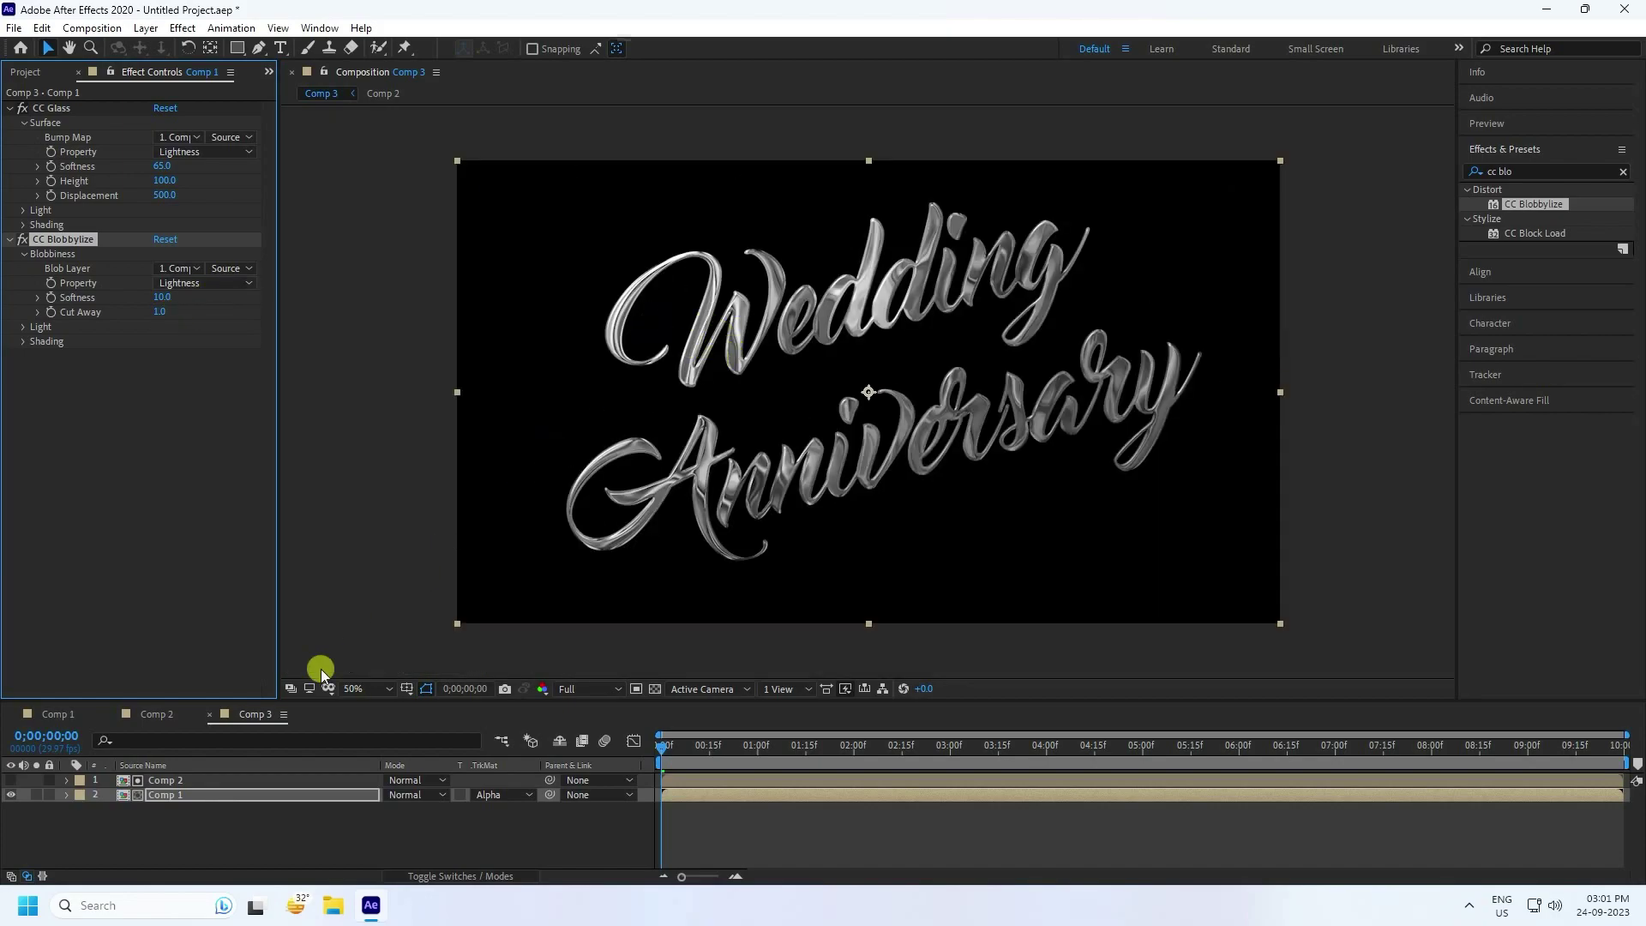
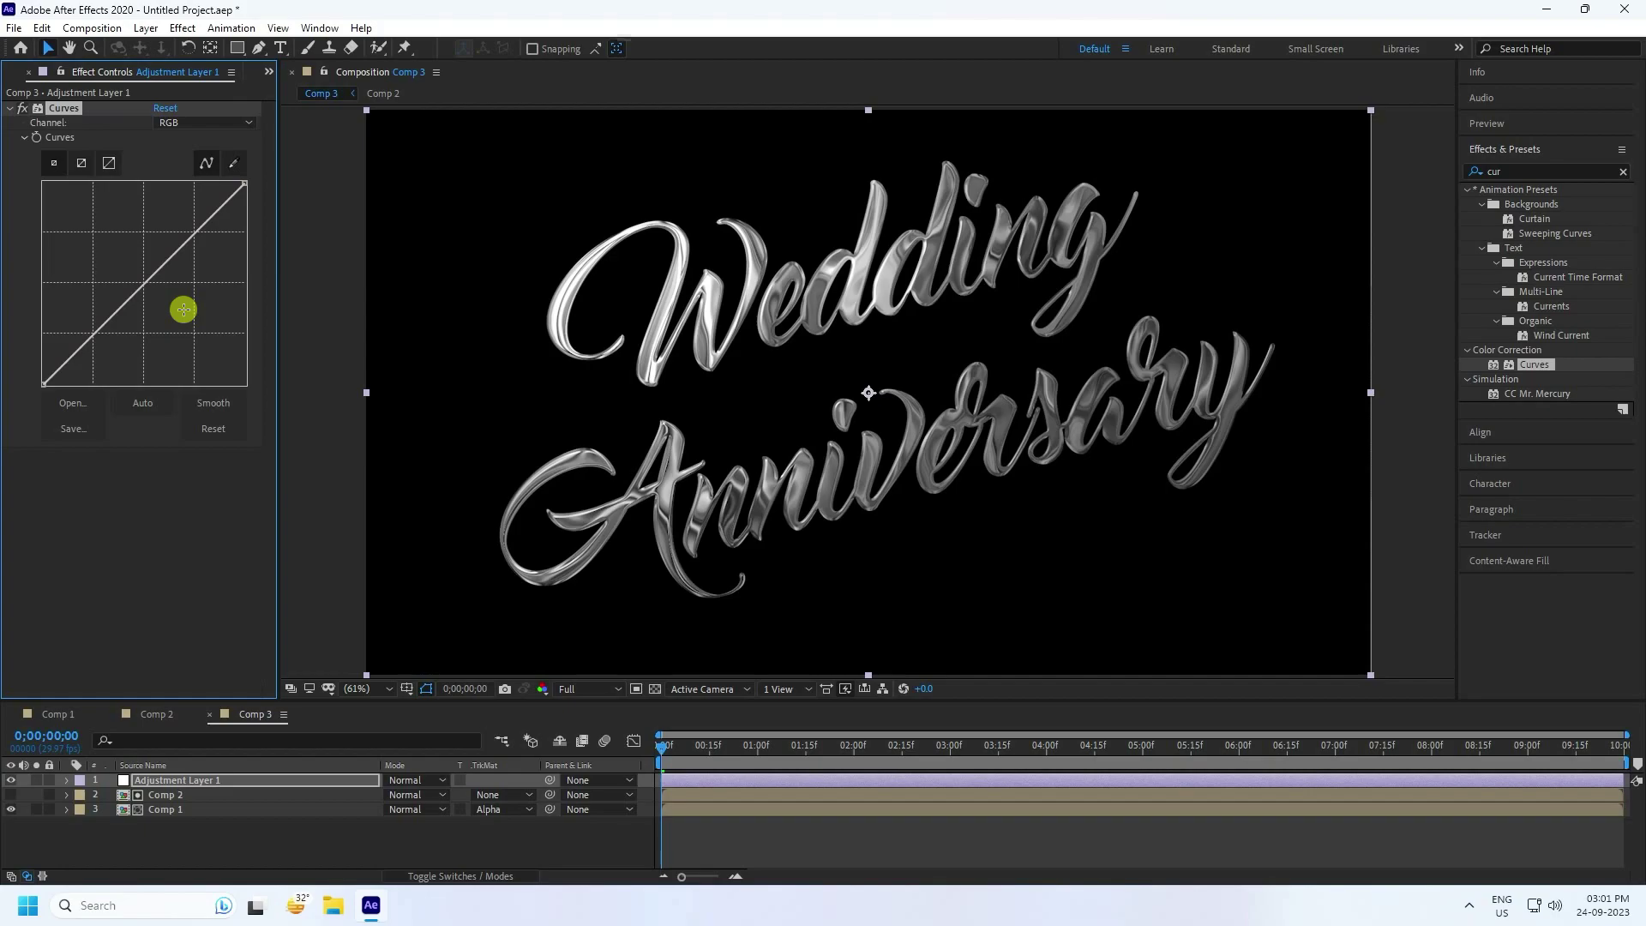
{"action": "left_click", "coordinate": [183, 121]}
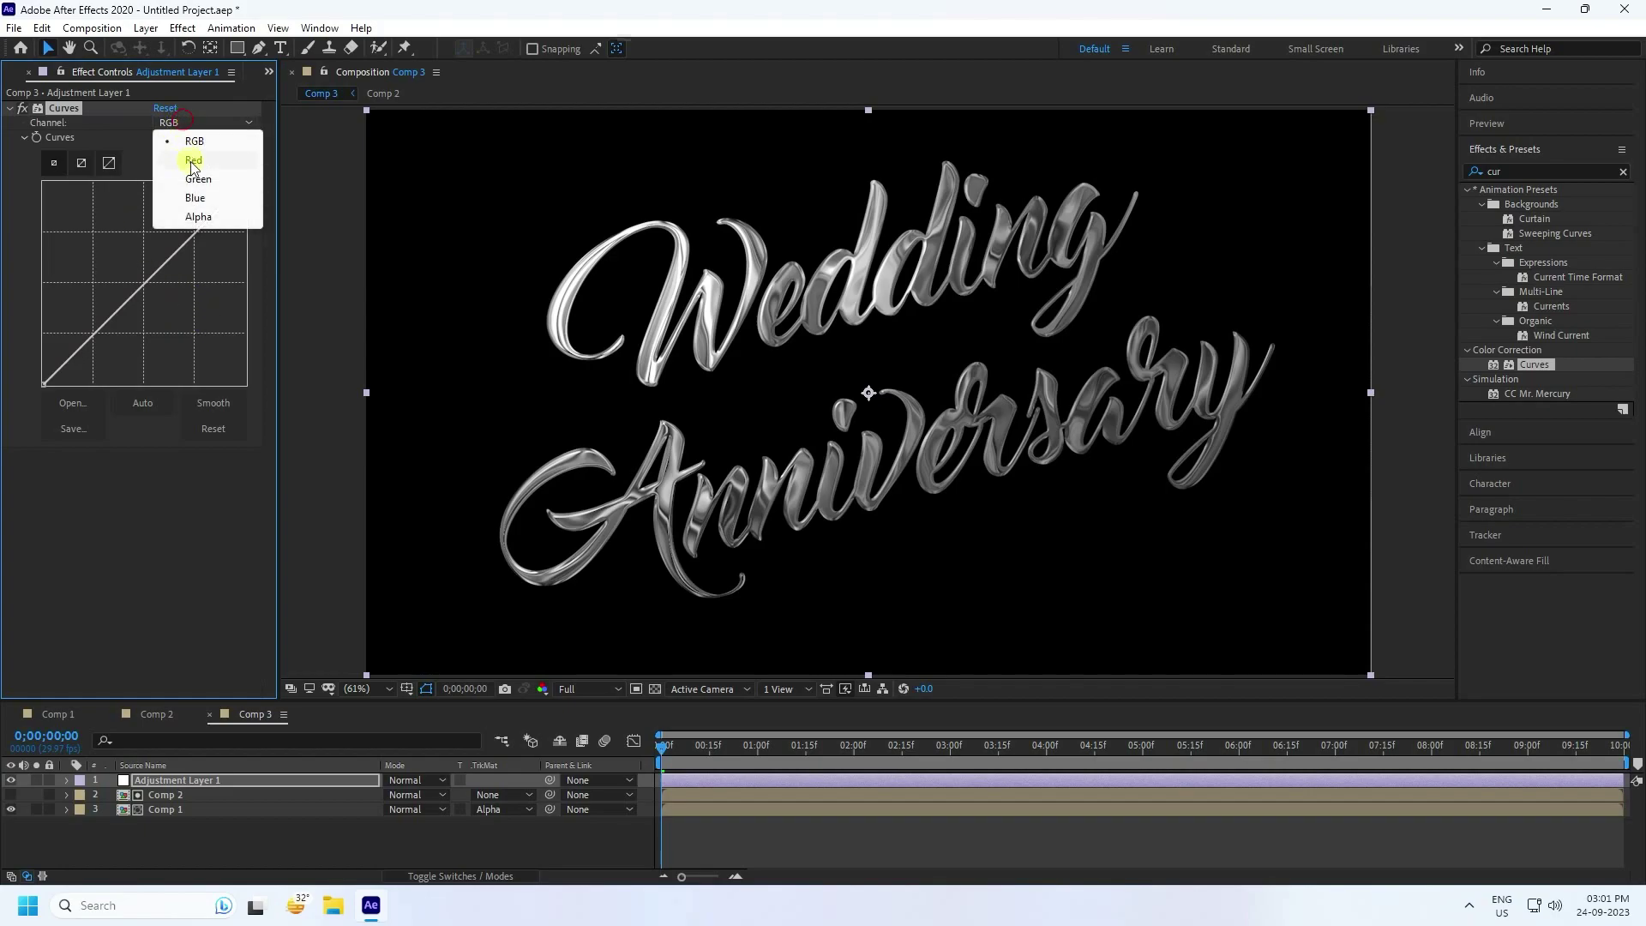
{"action": "left_click", "coordinate": [194, 161]}
{"action": "left_click_drag", "start_coordinate": [162, 267], "coordinate": [163, 195]}
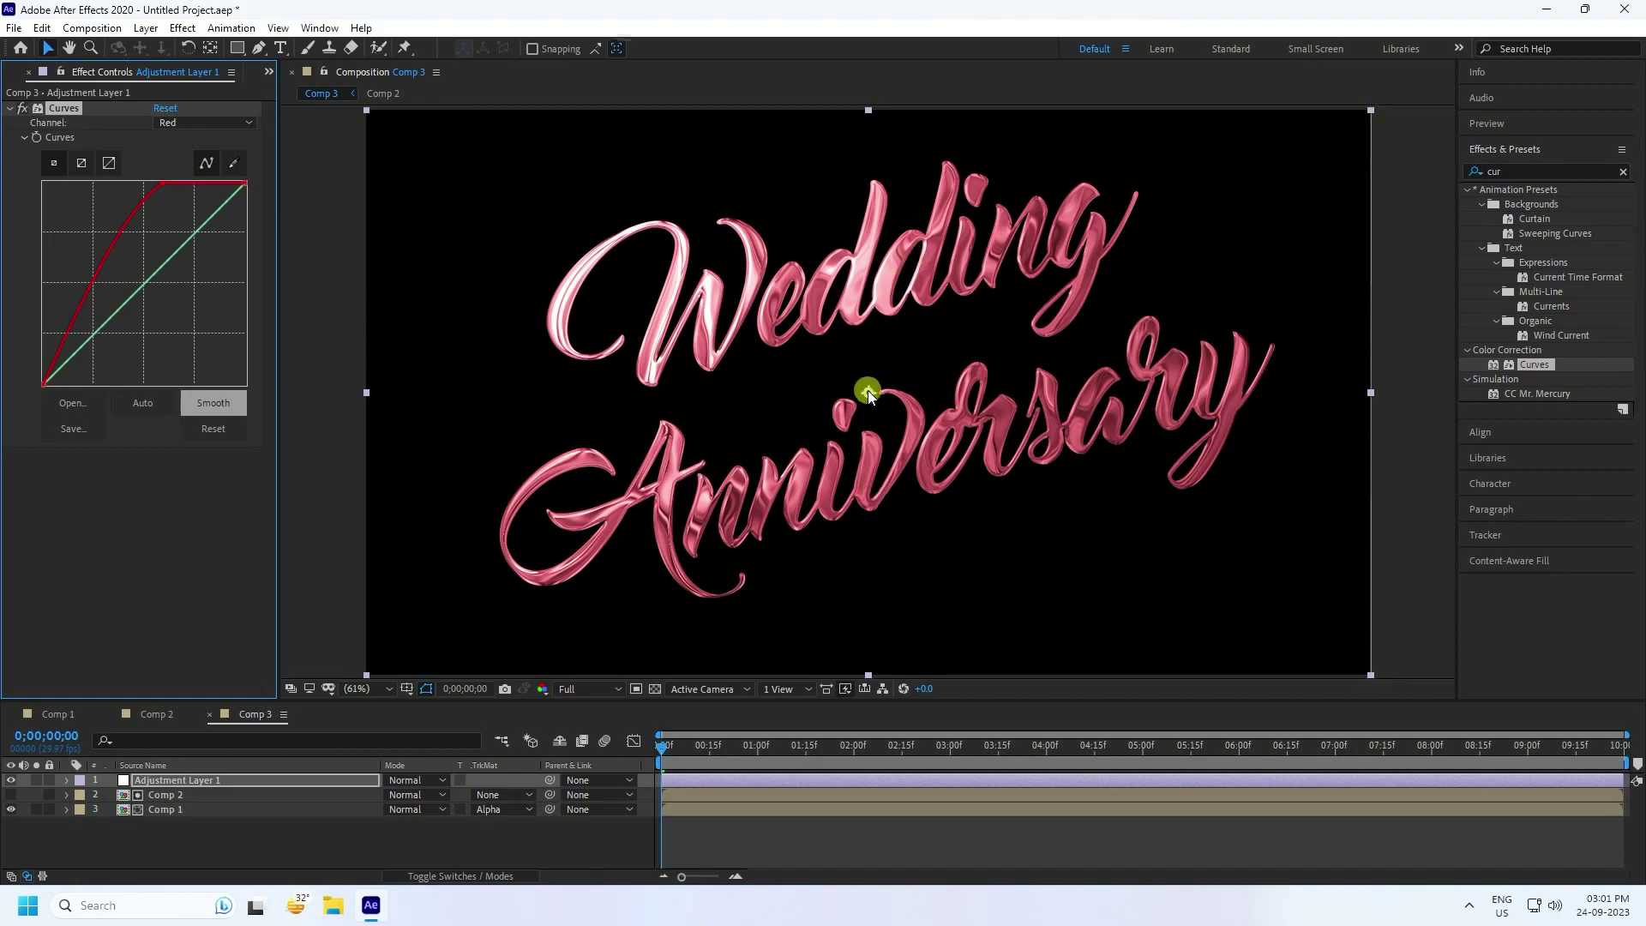
Raise the green curve slightly in the upper midtones and lower the blue curve in the shadows for a gold tint.
{"action": "left_click", "coordinate": [191, 123]}
{"action": "left_click", "coordinate": [177, 173]}
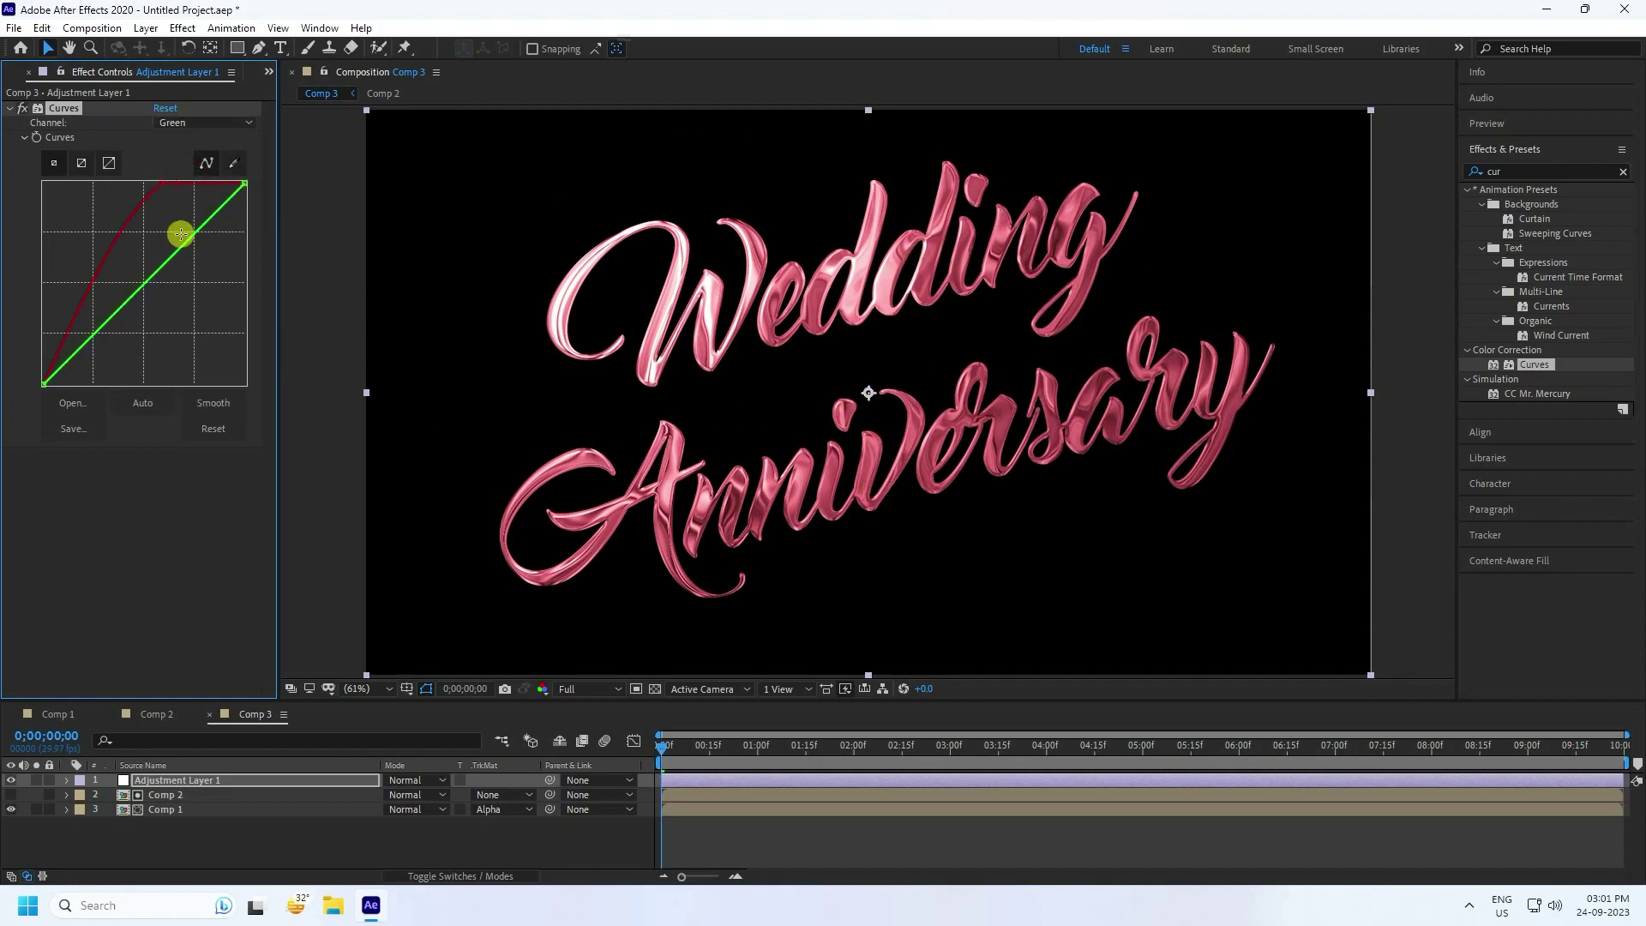
{"action": "left_click_drag", "start_coordinate": [194, 233], "coordinate": [185, 221]}
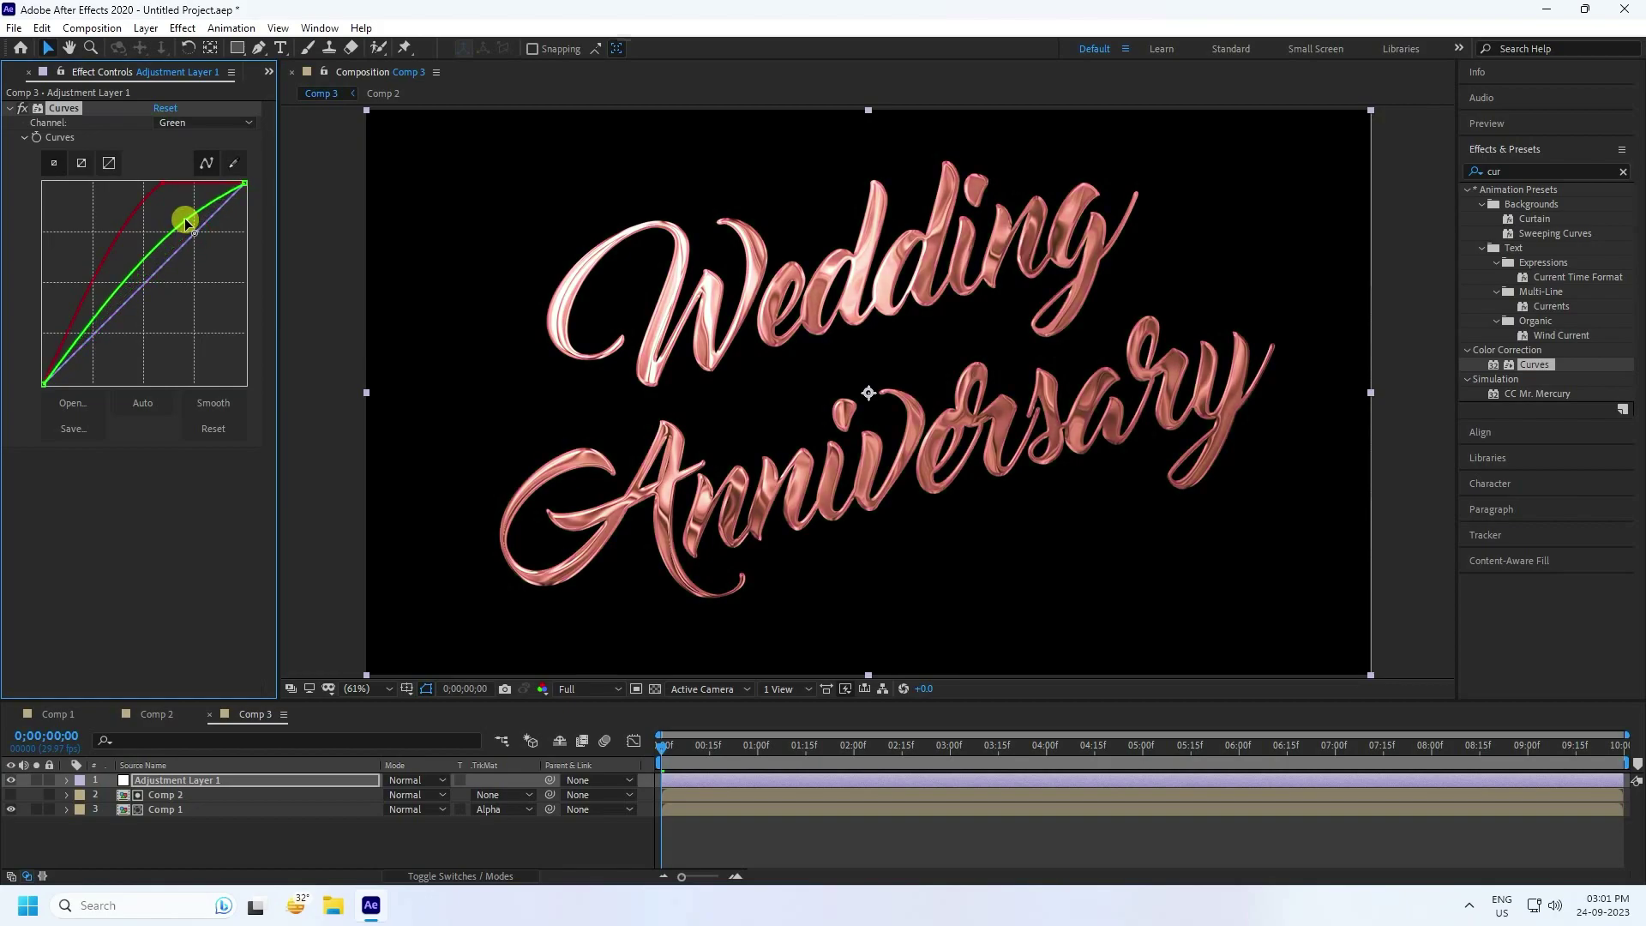
{"action": "left_click", "coordinate": [185, 122]}
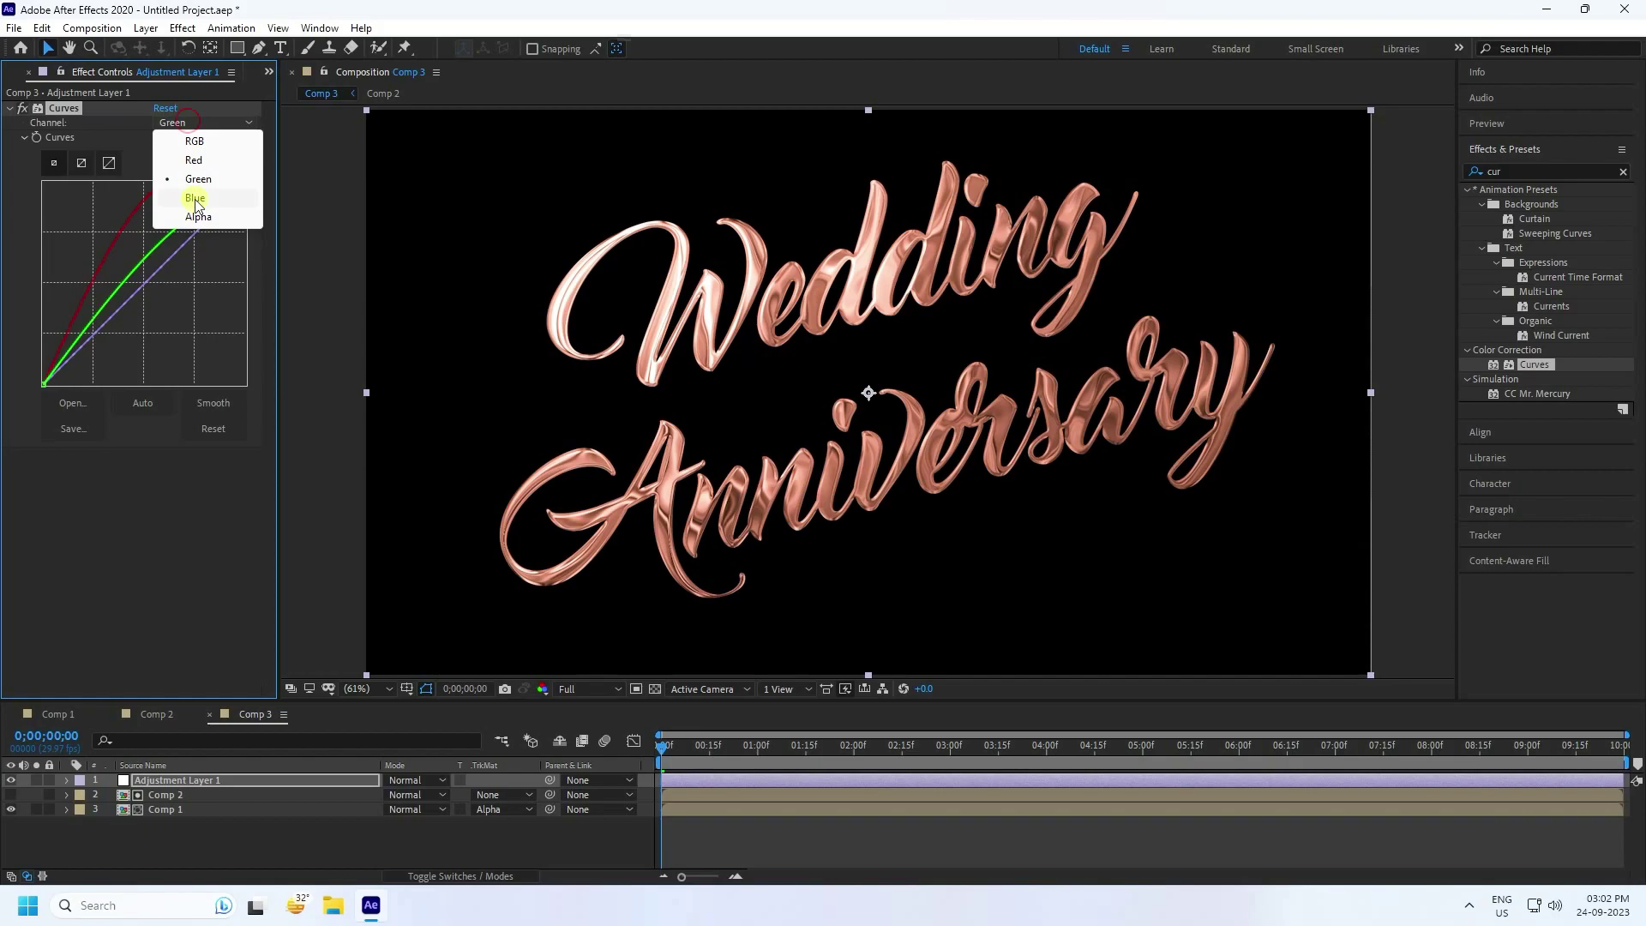
{"action": "left_click", "coordinate": [195, 197]}
{"action": "left_click_drag", "start_coordinate": [99, 330], "coordinate": [121, 341]}
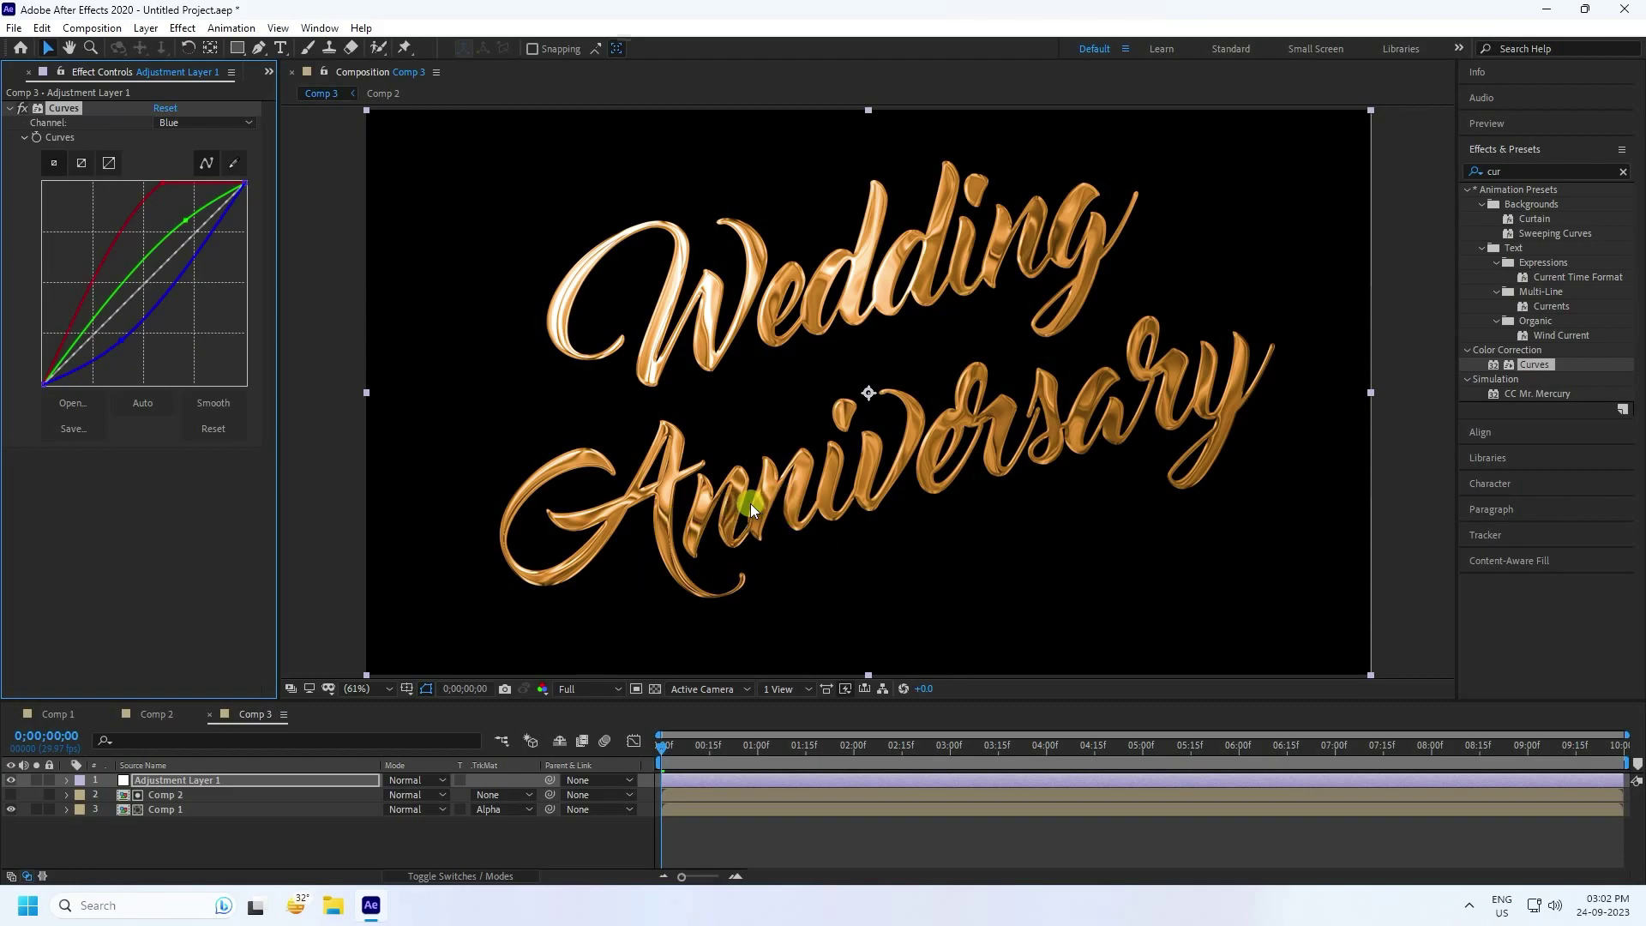
Add contrast on the RGB curve by lowering the shadows and bringing the highlights back up to the diagonal.
{"action": "left_click", "coordinate": [165, 124]}
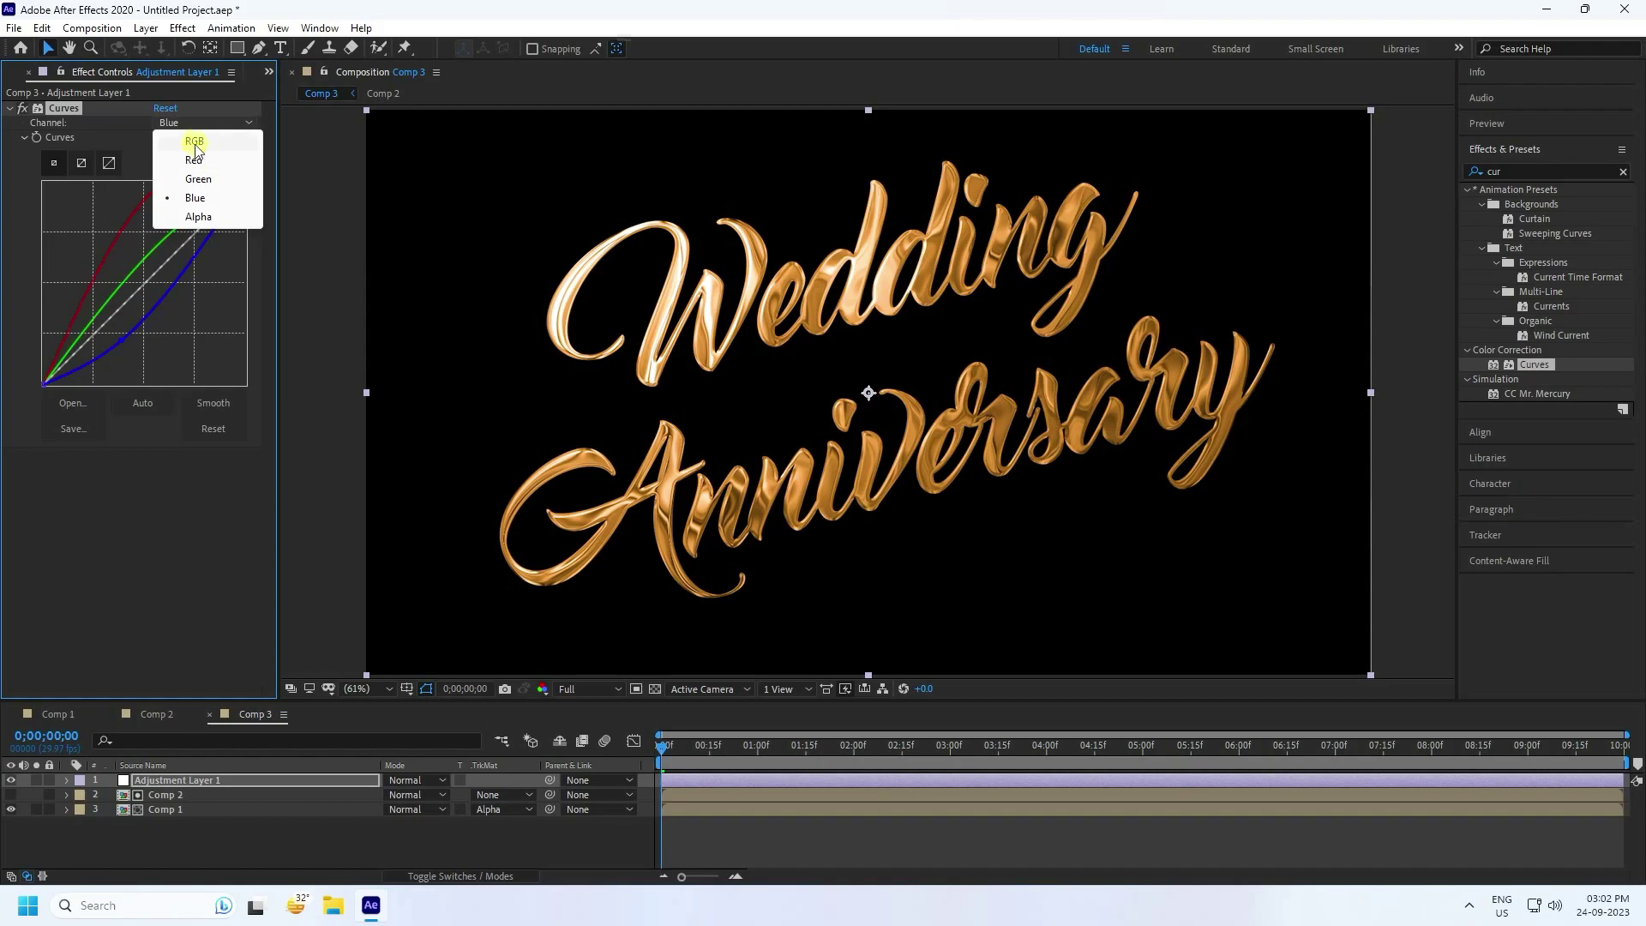
{"action": "left_click", "coordinate": [195, 142]}
{"action": "left_click_drag", "start_coordinate": [93, 336], "coordinate": [105, 342]}
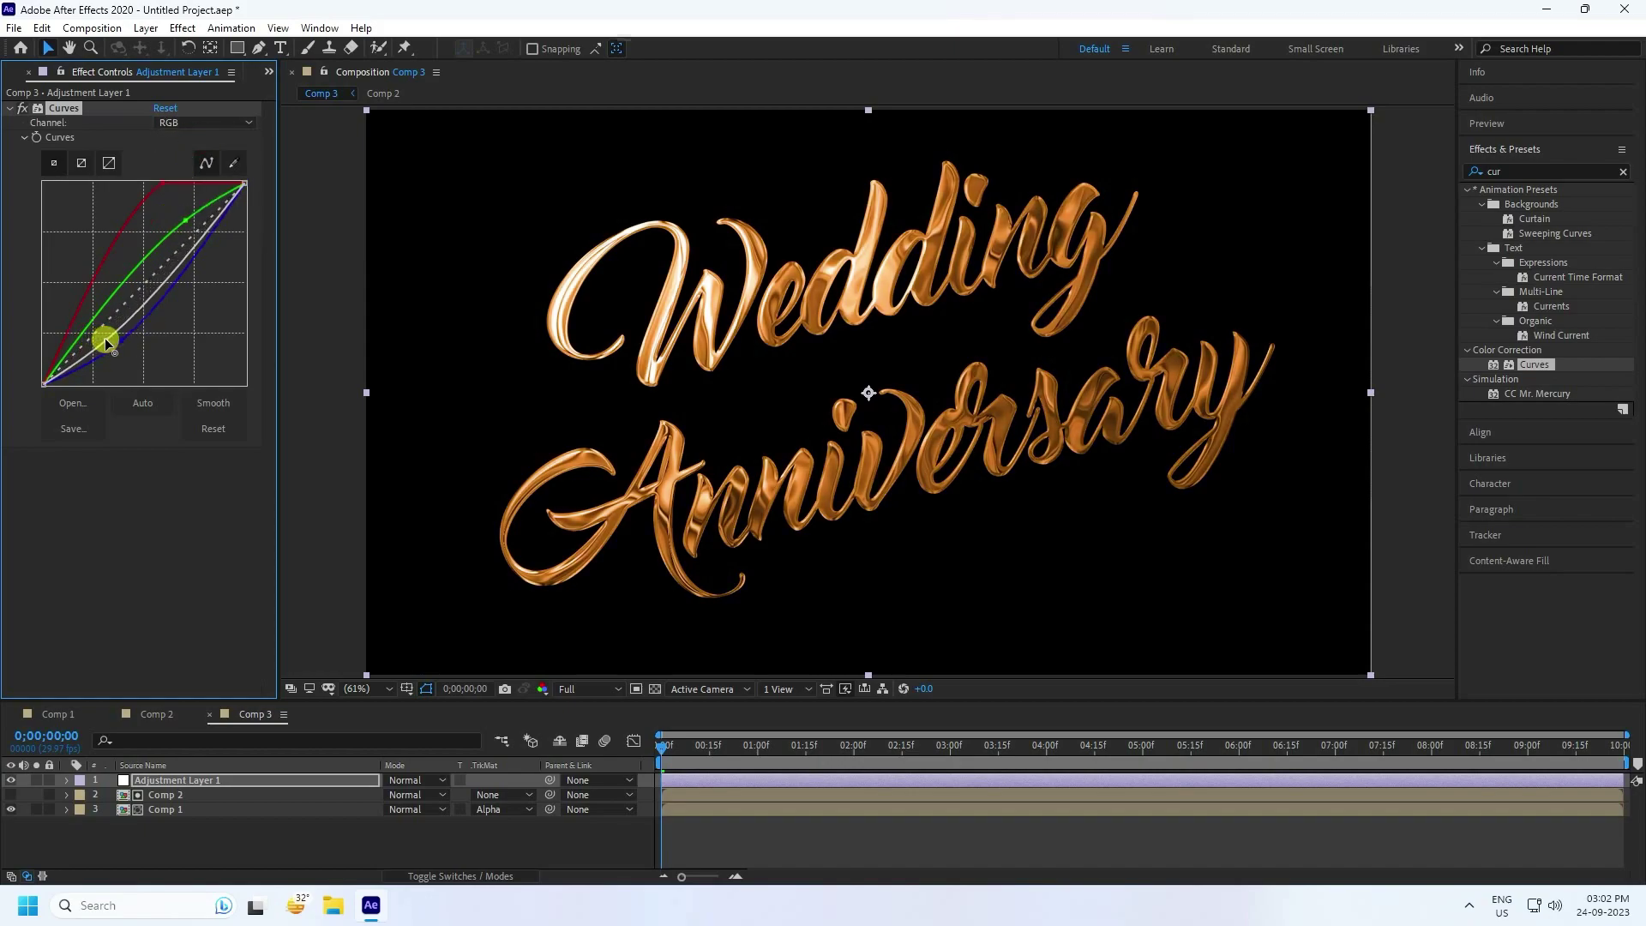
{"action": "left_click", "coordinate": [195, 250]}
{"action": "left_click_drag", "start_coordinate": [195, 245], "coordinate": [194, 234]}
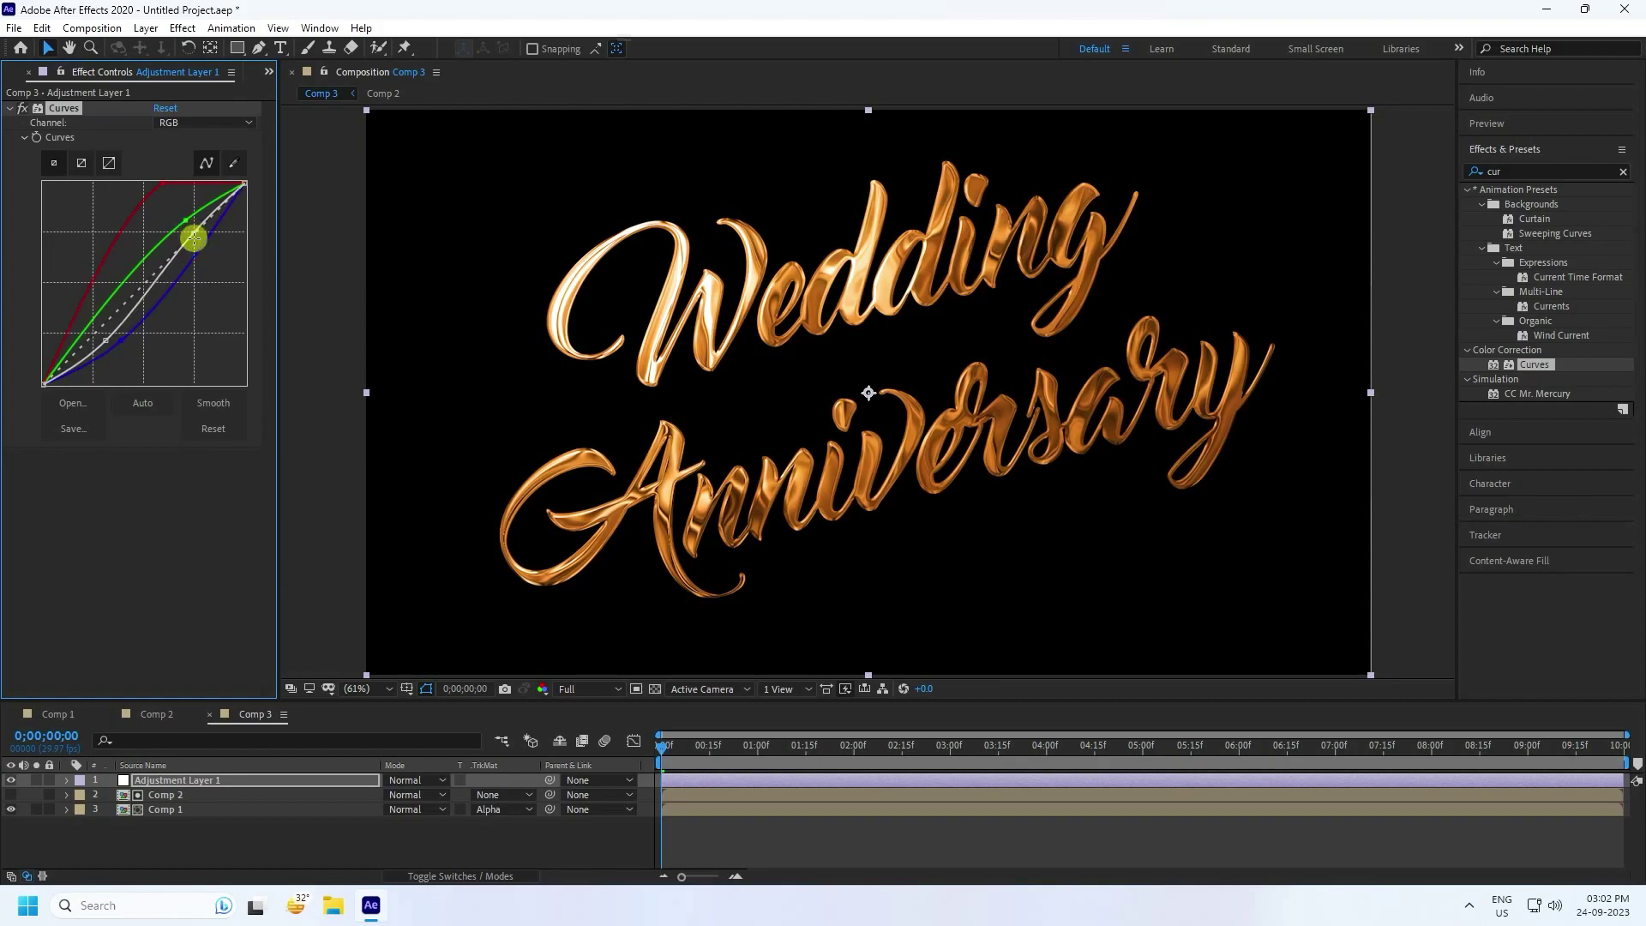
Play back the start of Comp 3 to check the gold text animation.
{"action": "left_click", "coordinate": [1496, 122]}
{"action": "left_click", "coordinate": [1543, 148]}
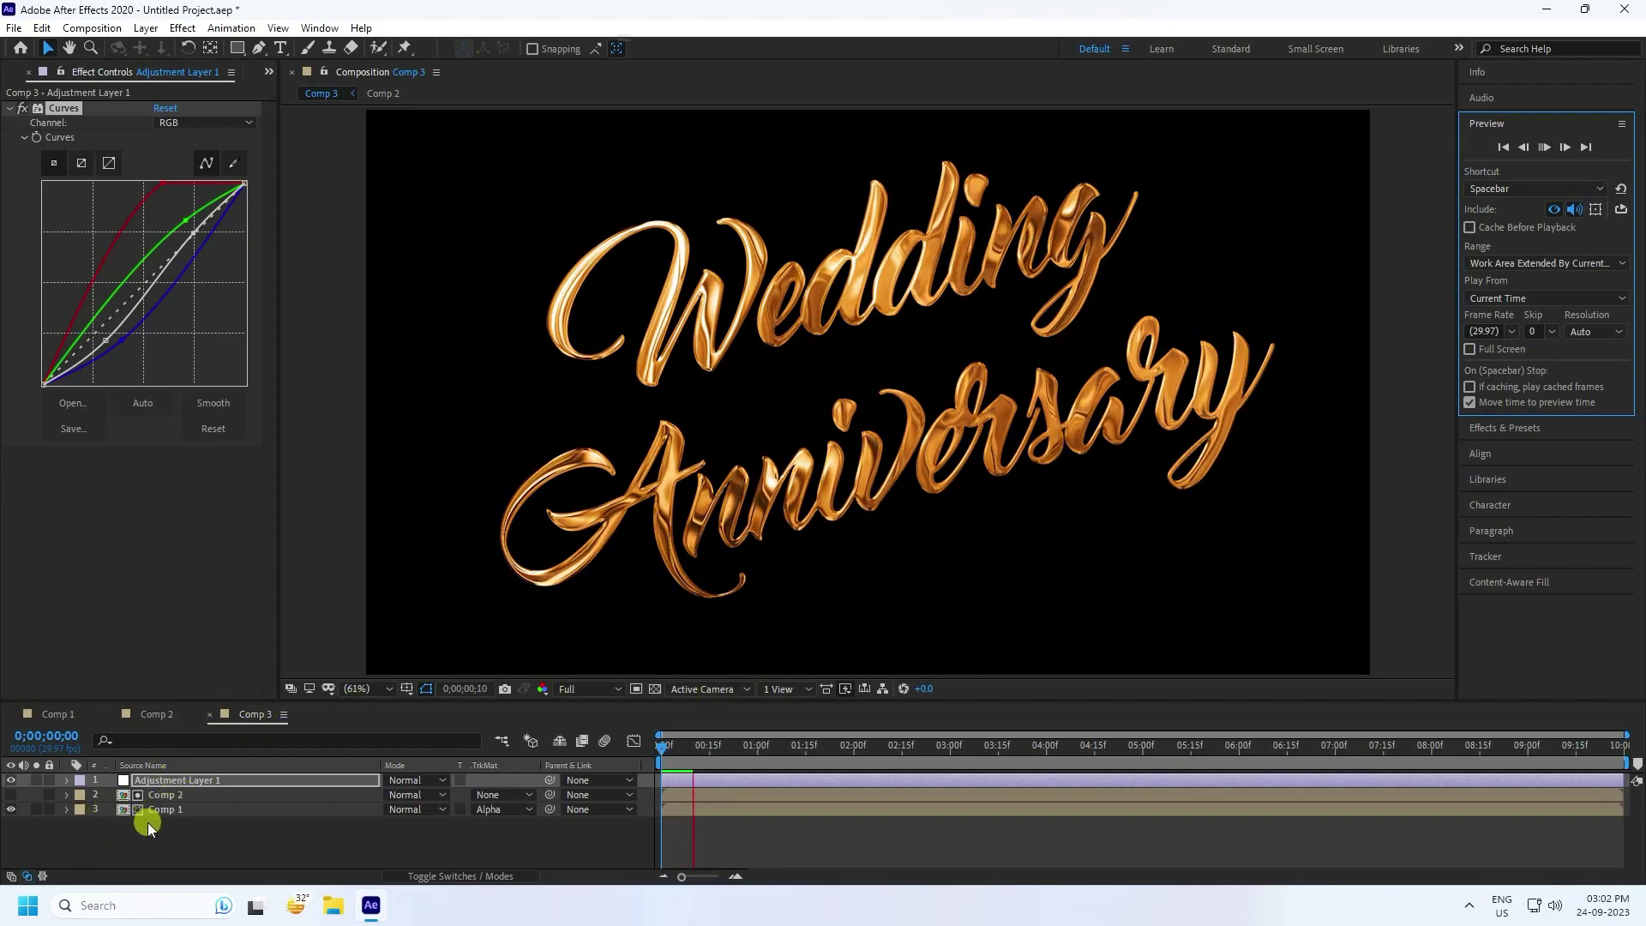
{"action": "left_click", "coordinate": [675, 744]}
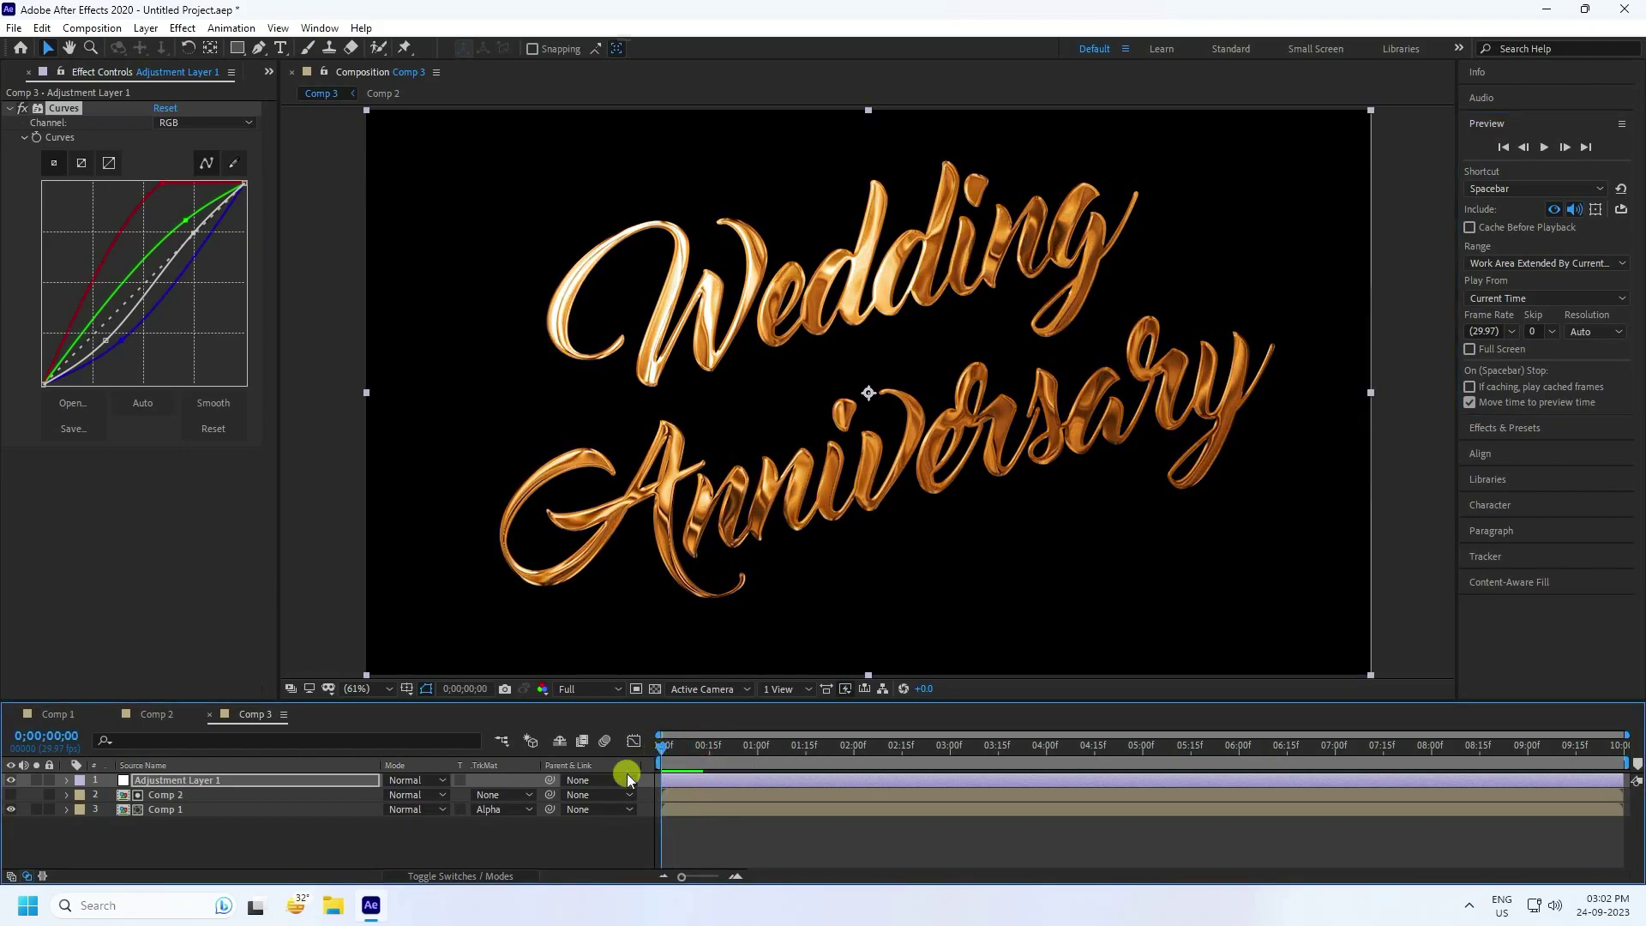
Create a new 1920 x 1080, 29.97 fps, 10-second composition named Comp 4 and add Comp 3 to it.
{"action": "left_click", "coordinate": [154, 837]}
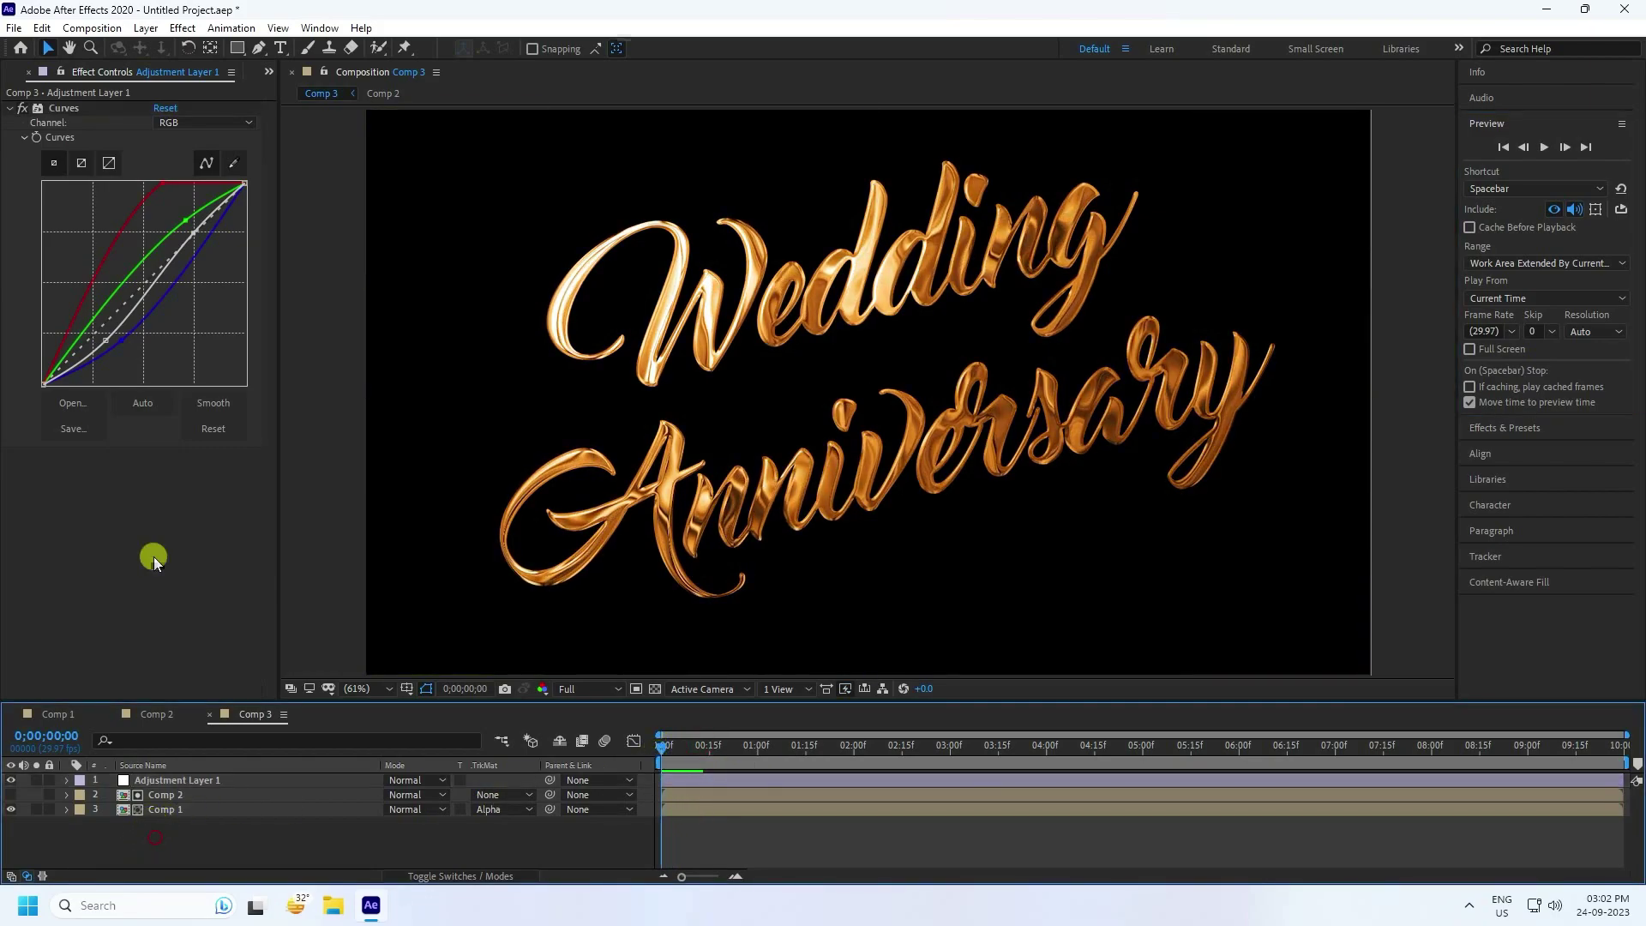
{"action": "left_click", "coordinate": [94, 28]}
{"action": "left_click", "coordinate": [110, 48]}
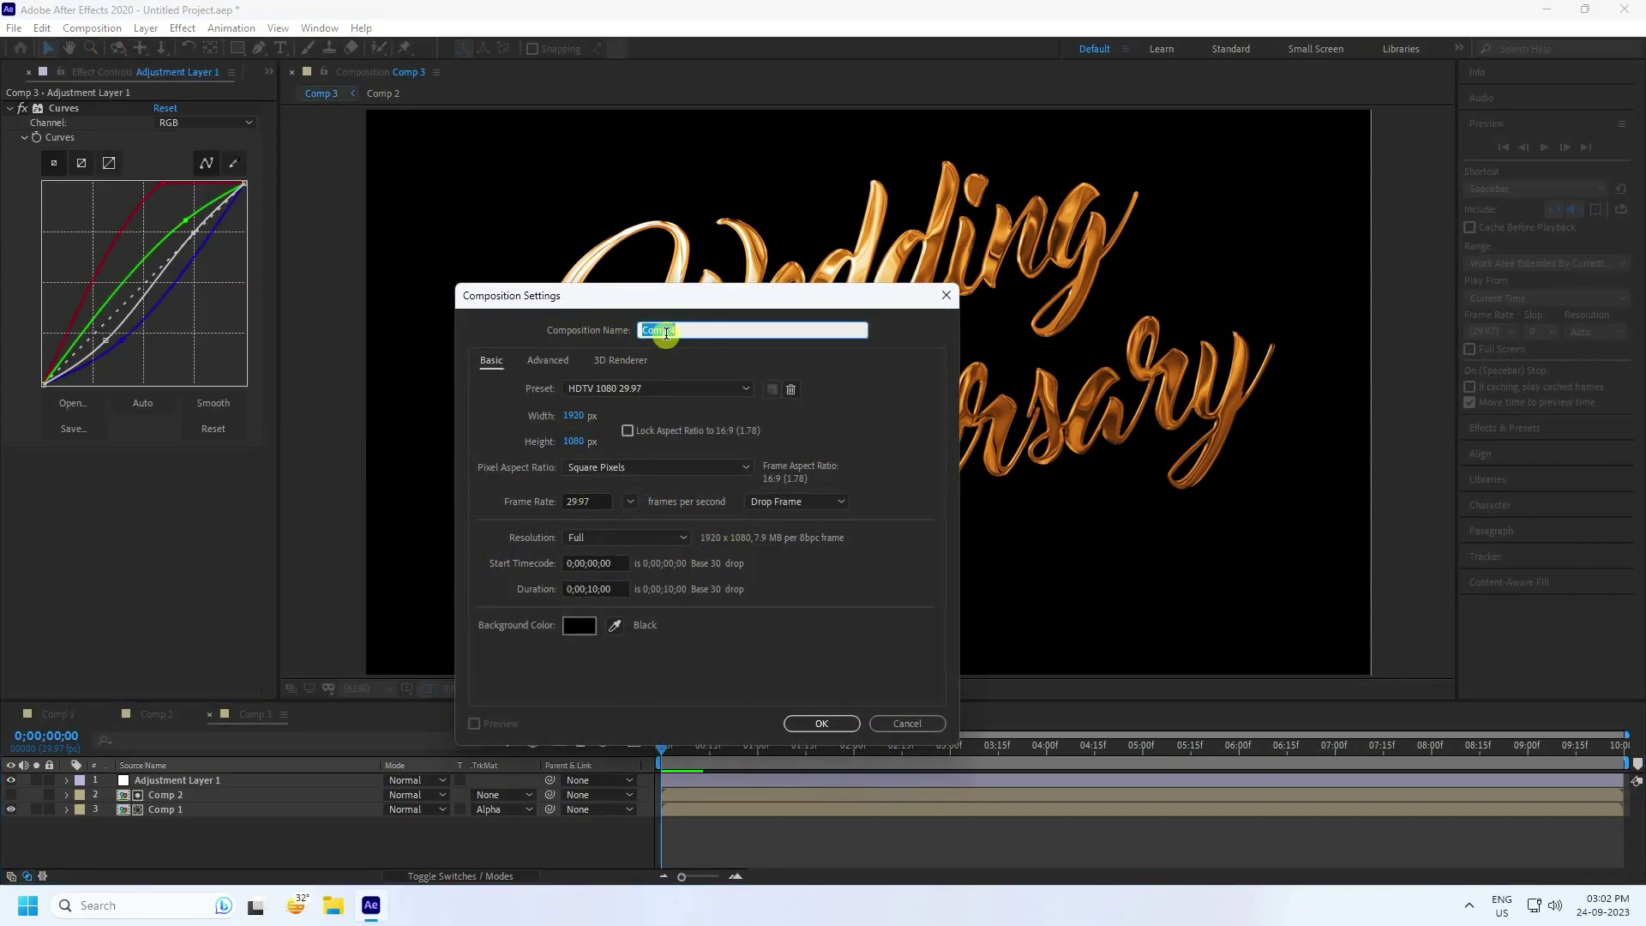
{"action": "left_click", "coordinate": [825, 720]}
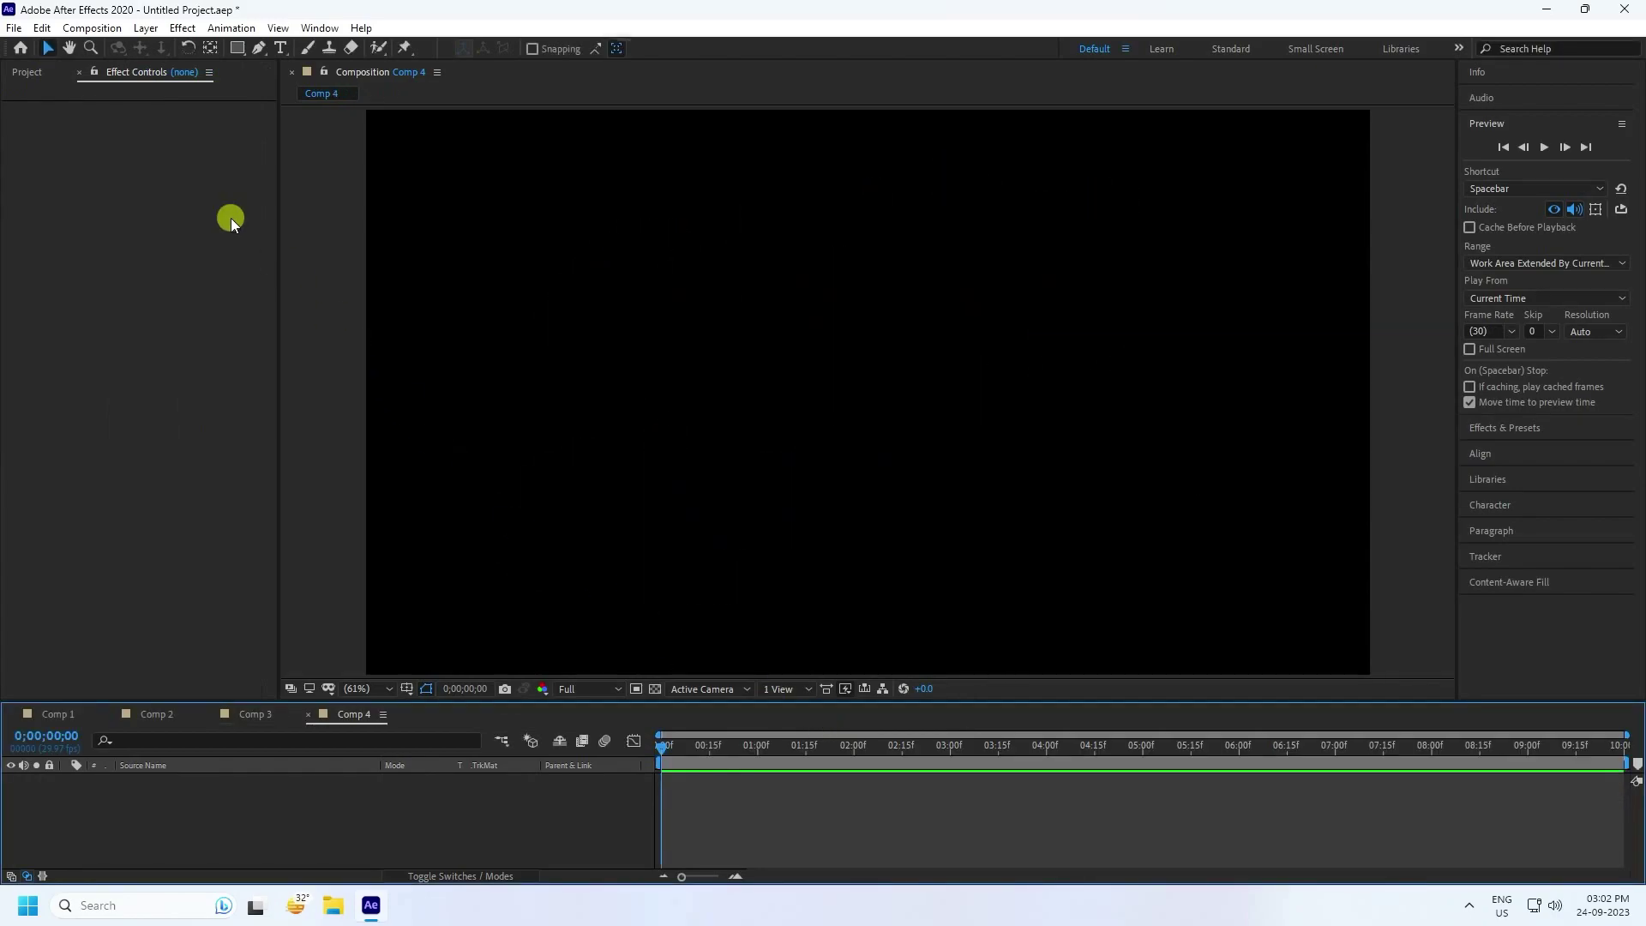
{"action": "left_click", "coordinate": [25, 72]}
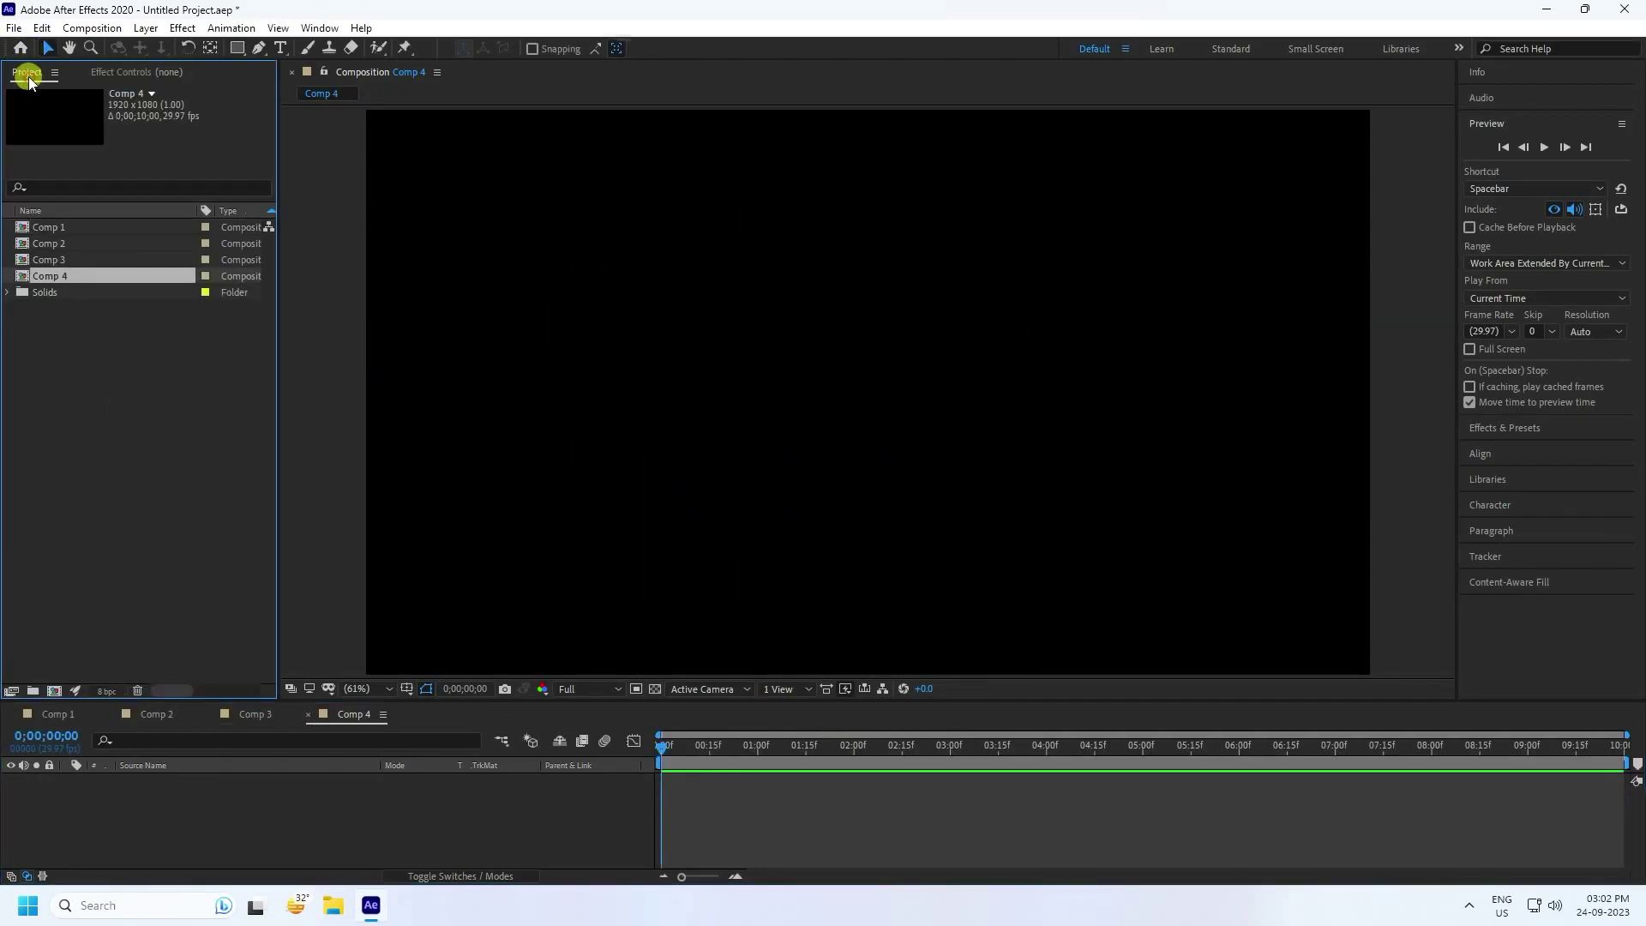
{"action": "left_click", "coordinate": [44, 262]}
{"action": "left_click_drag", "start_coordinate": [44, 264], "coordinate": [217, 818]}
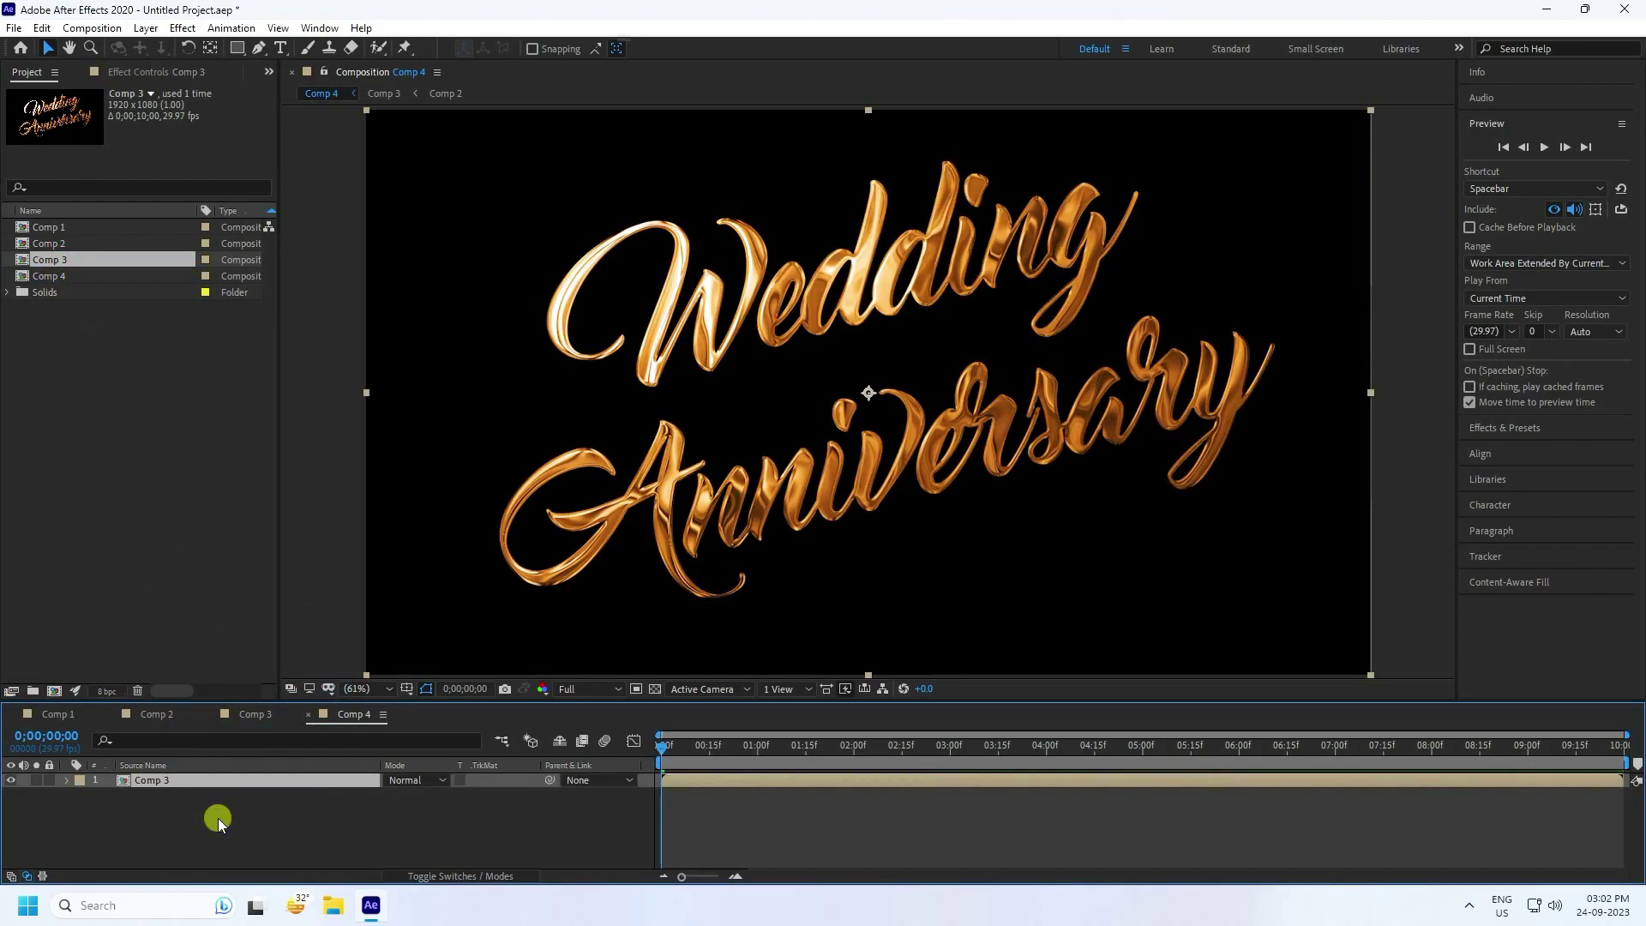
Create a black 1920 x 1080 solid named BG and place it beneath the Comp 3 layer.
{"action": "right_click", "coordinate": [182, 826]}
{"action": "mouse_move", "coordinate": [246, 631]}
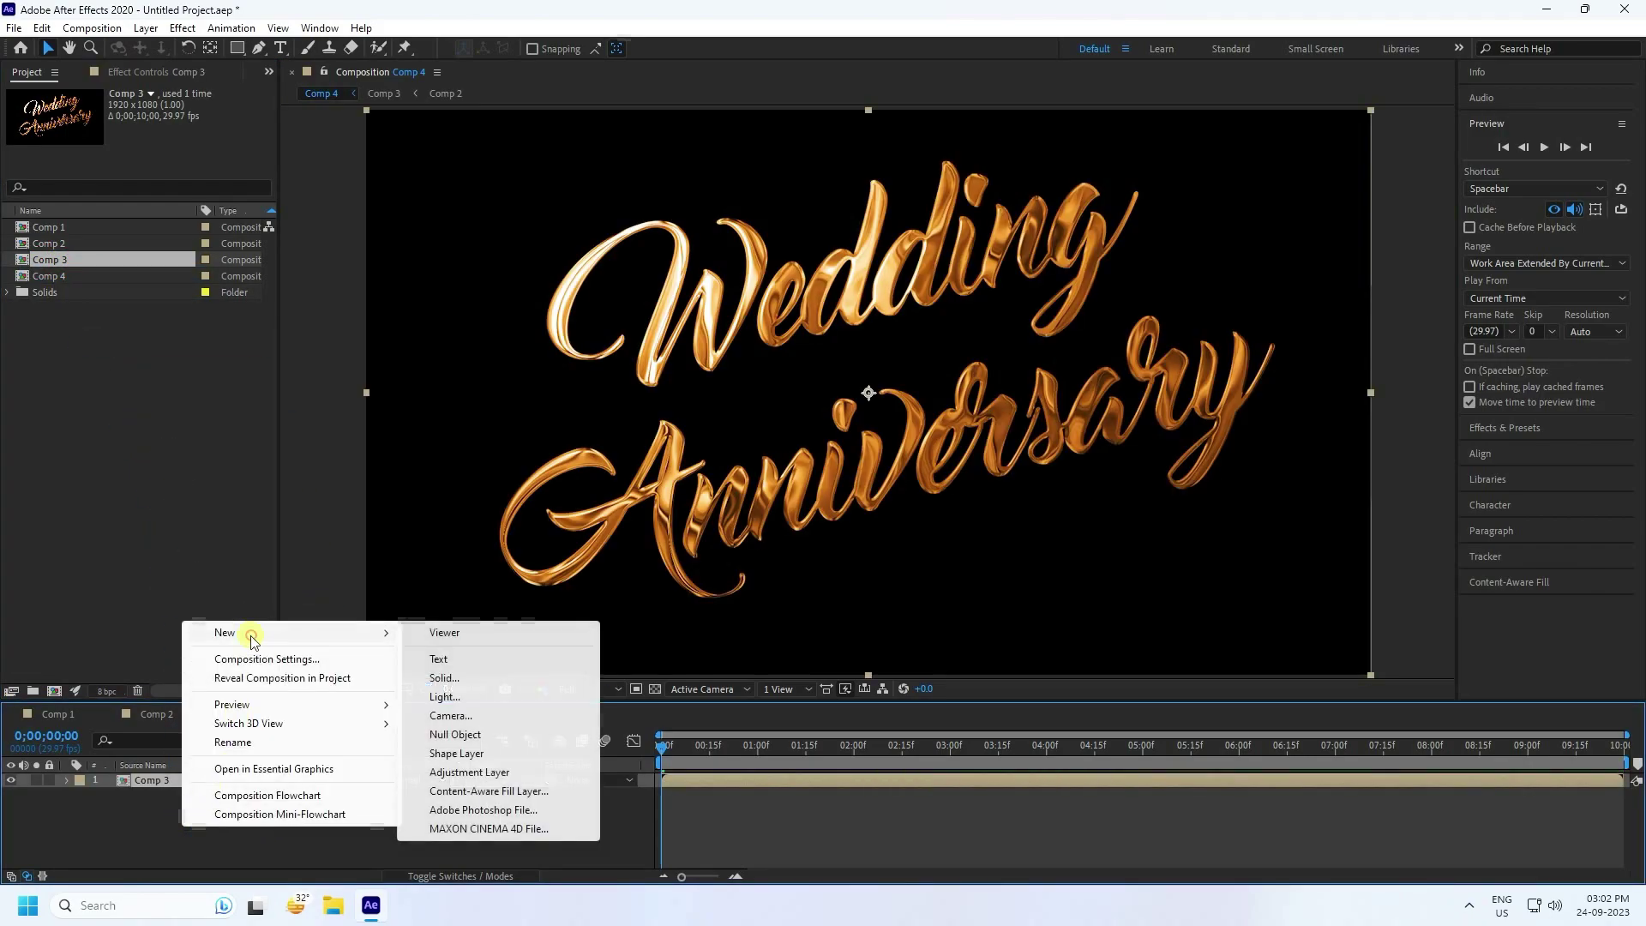
{"action": "left_click", "coordinate": [441, 677]}
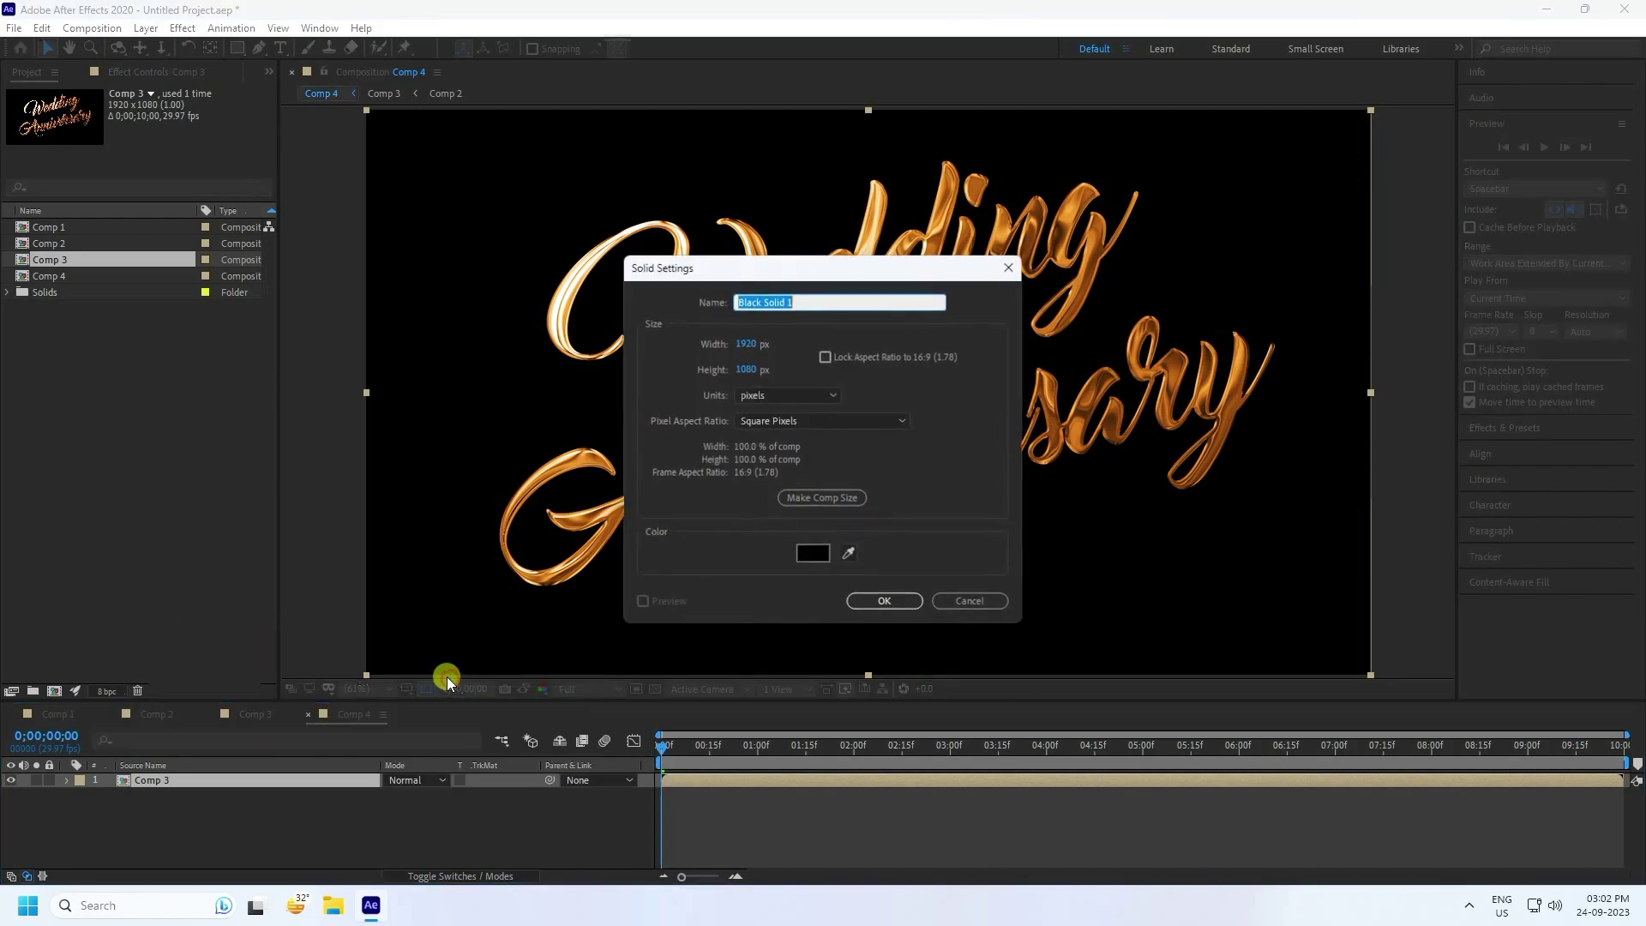
{"action": "type", "text": "BG"}
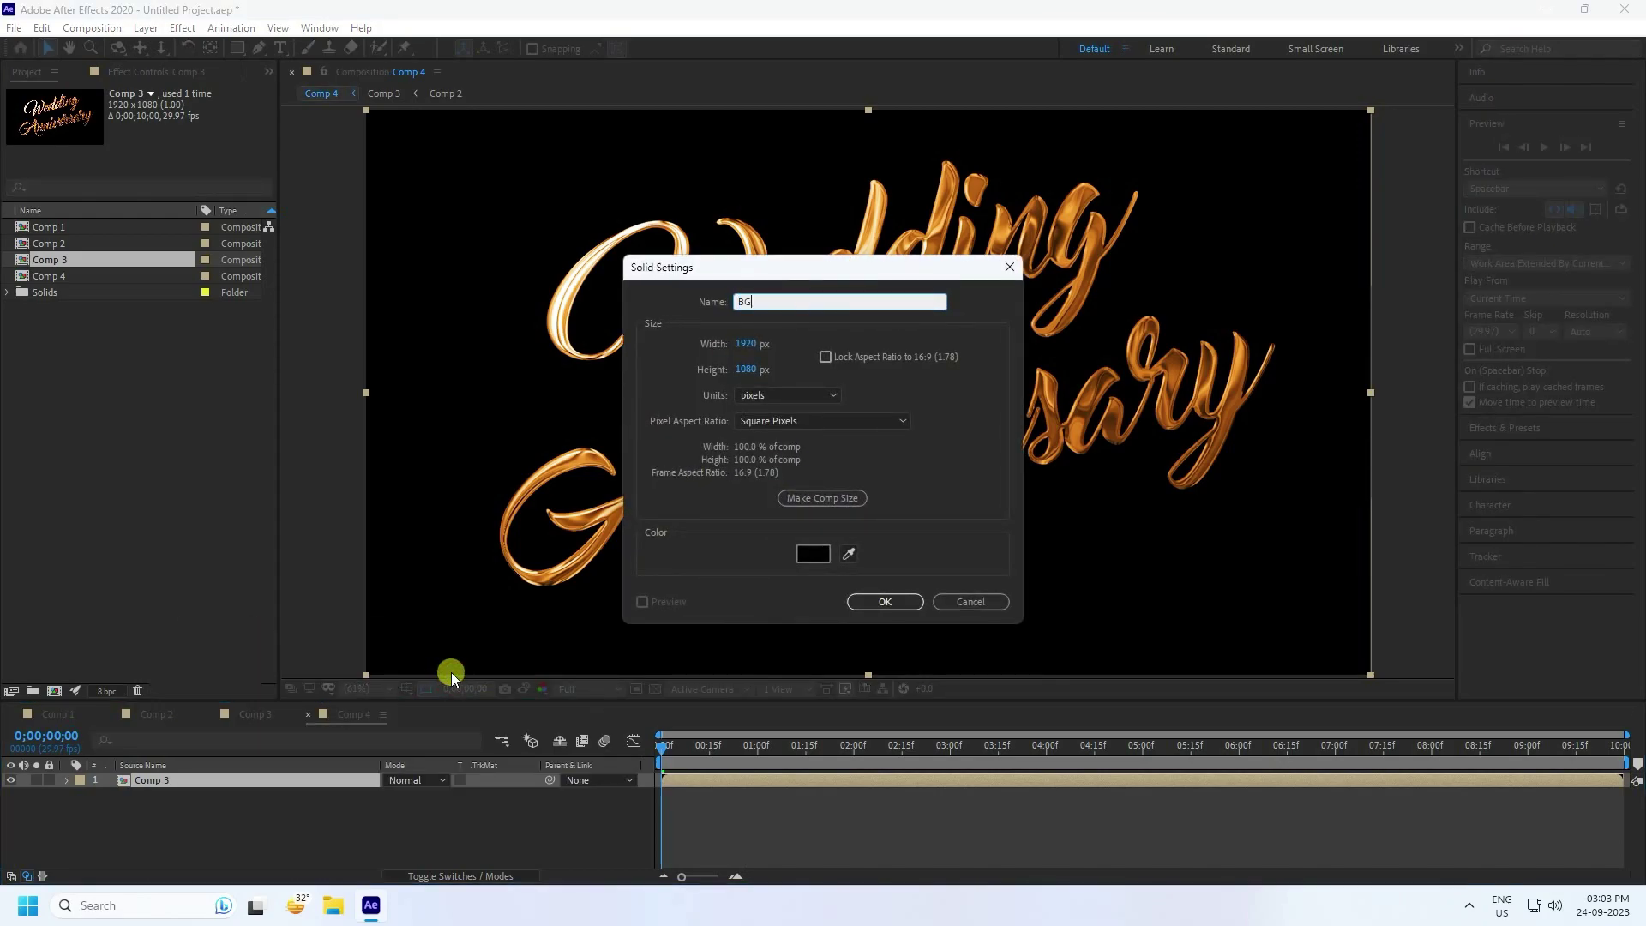
{"action": "left_click", "coordinate": [887, 602]}
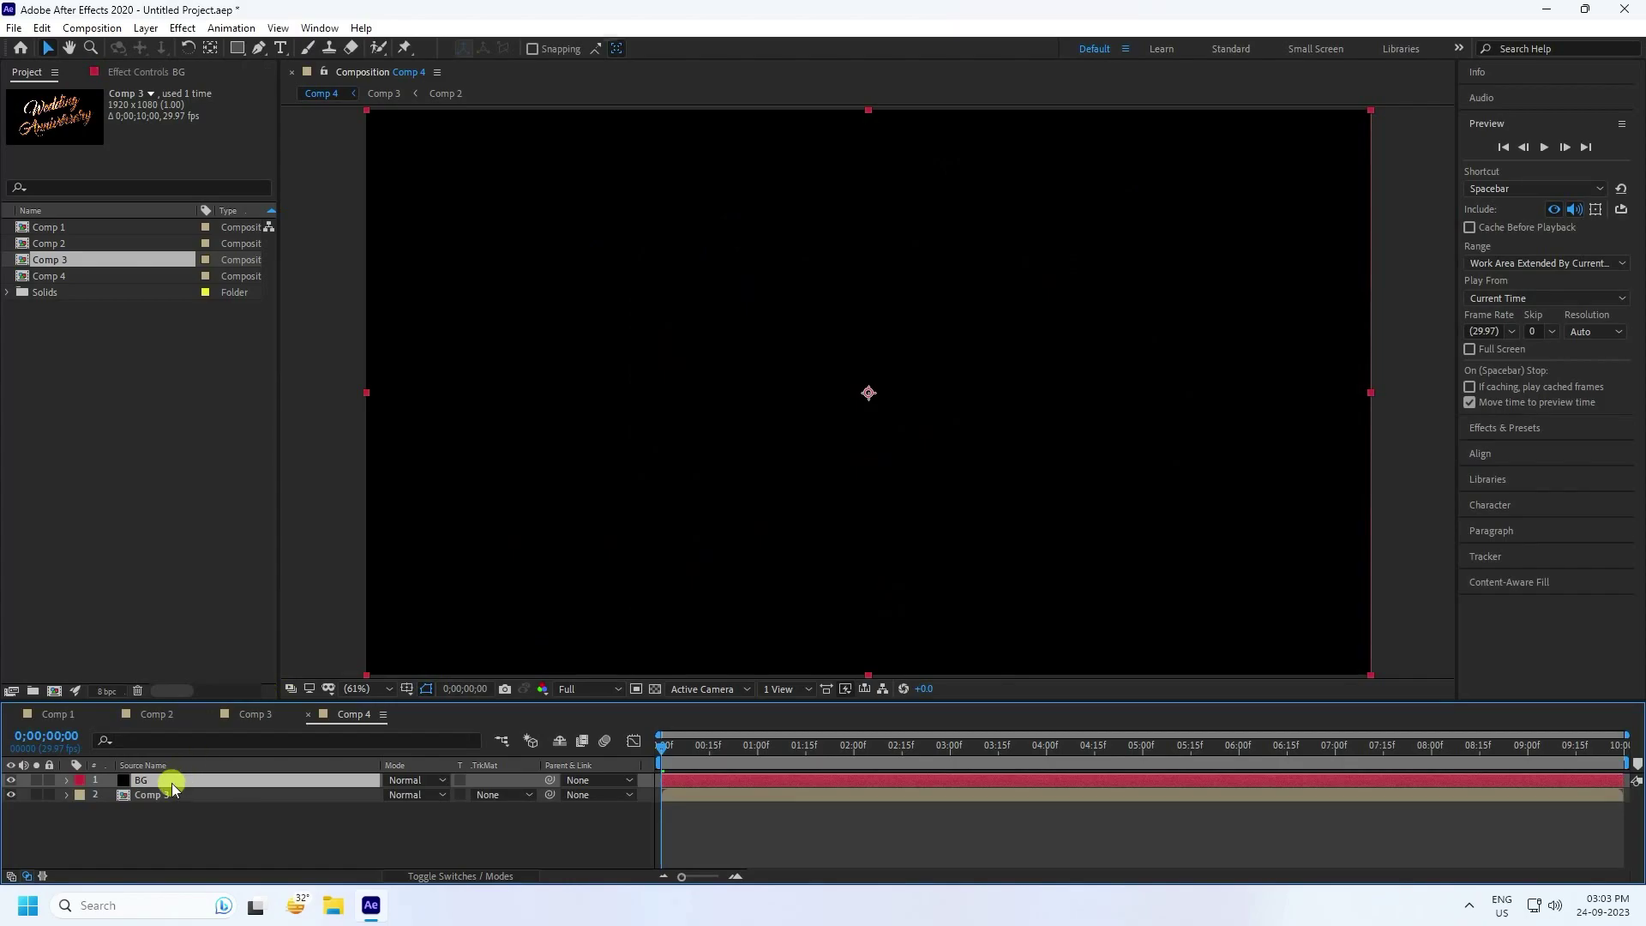
{"action": "left_click_drag", "start_coordinate": [172, 784], "coordinate": [173, 815]}
Find the Gradient Ramp effect and apply it to the BG layer.
{"action": "left_click", "coordinate": [1495, 428]}
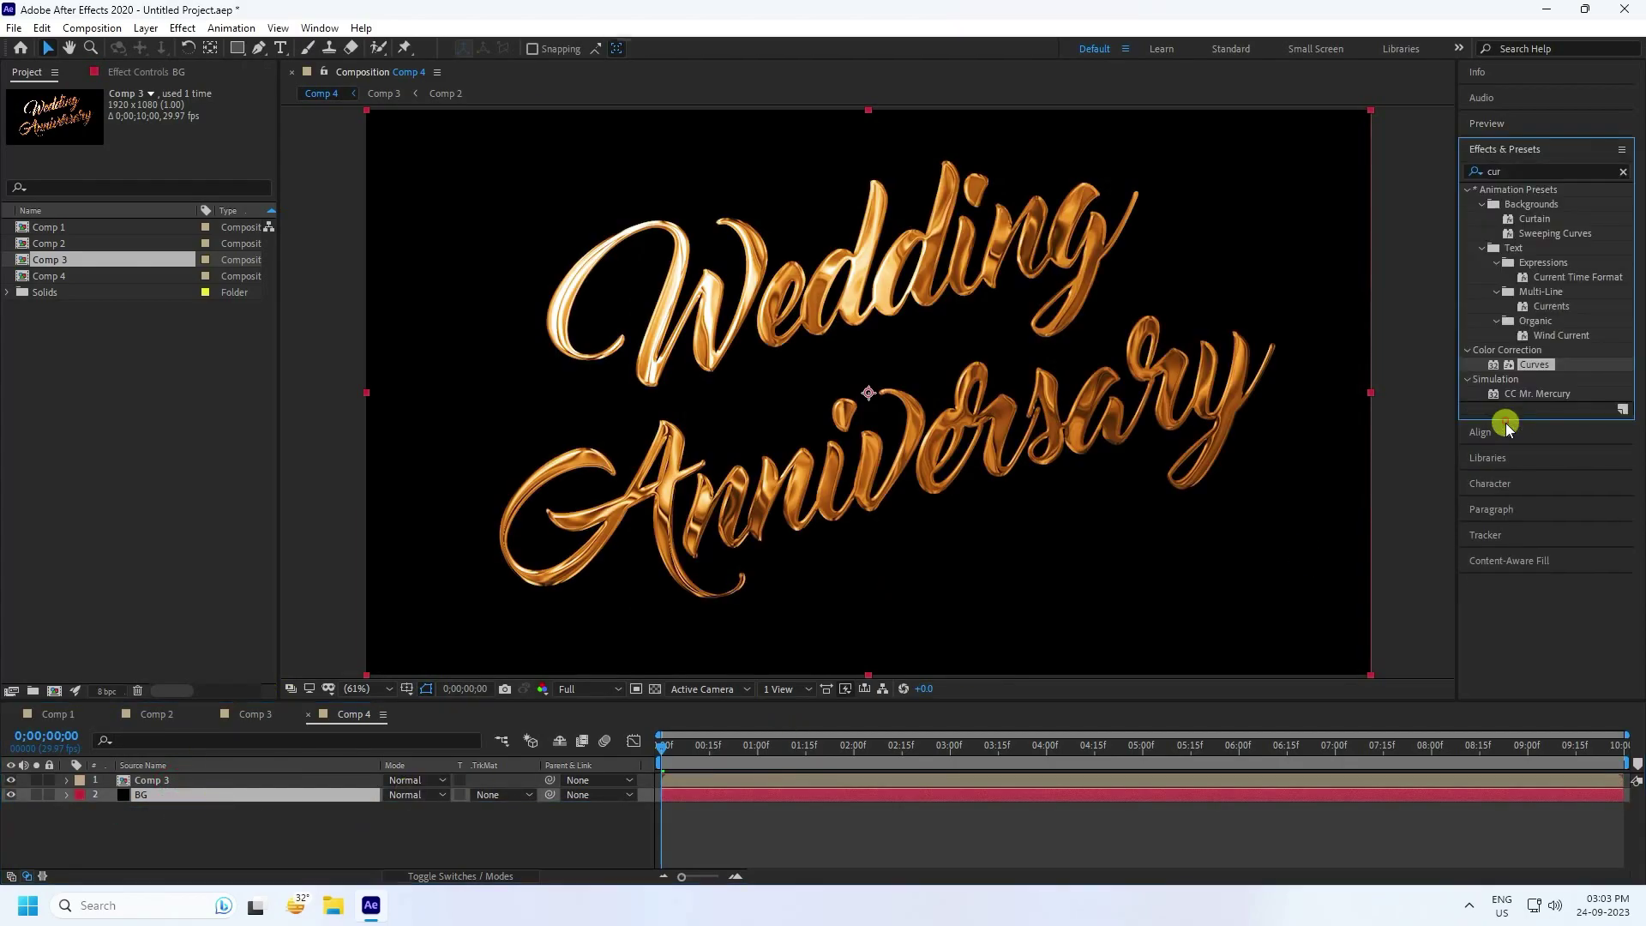
{"action": "left_click", "coordinate": [1513, 169]}
{"action": "type", "text": "ramp"}
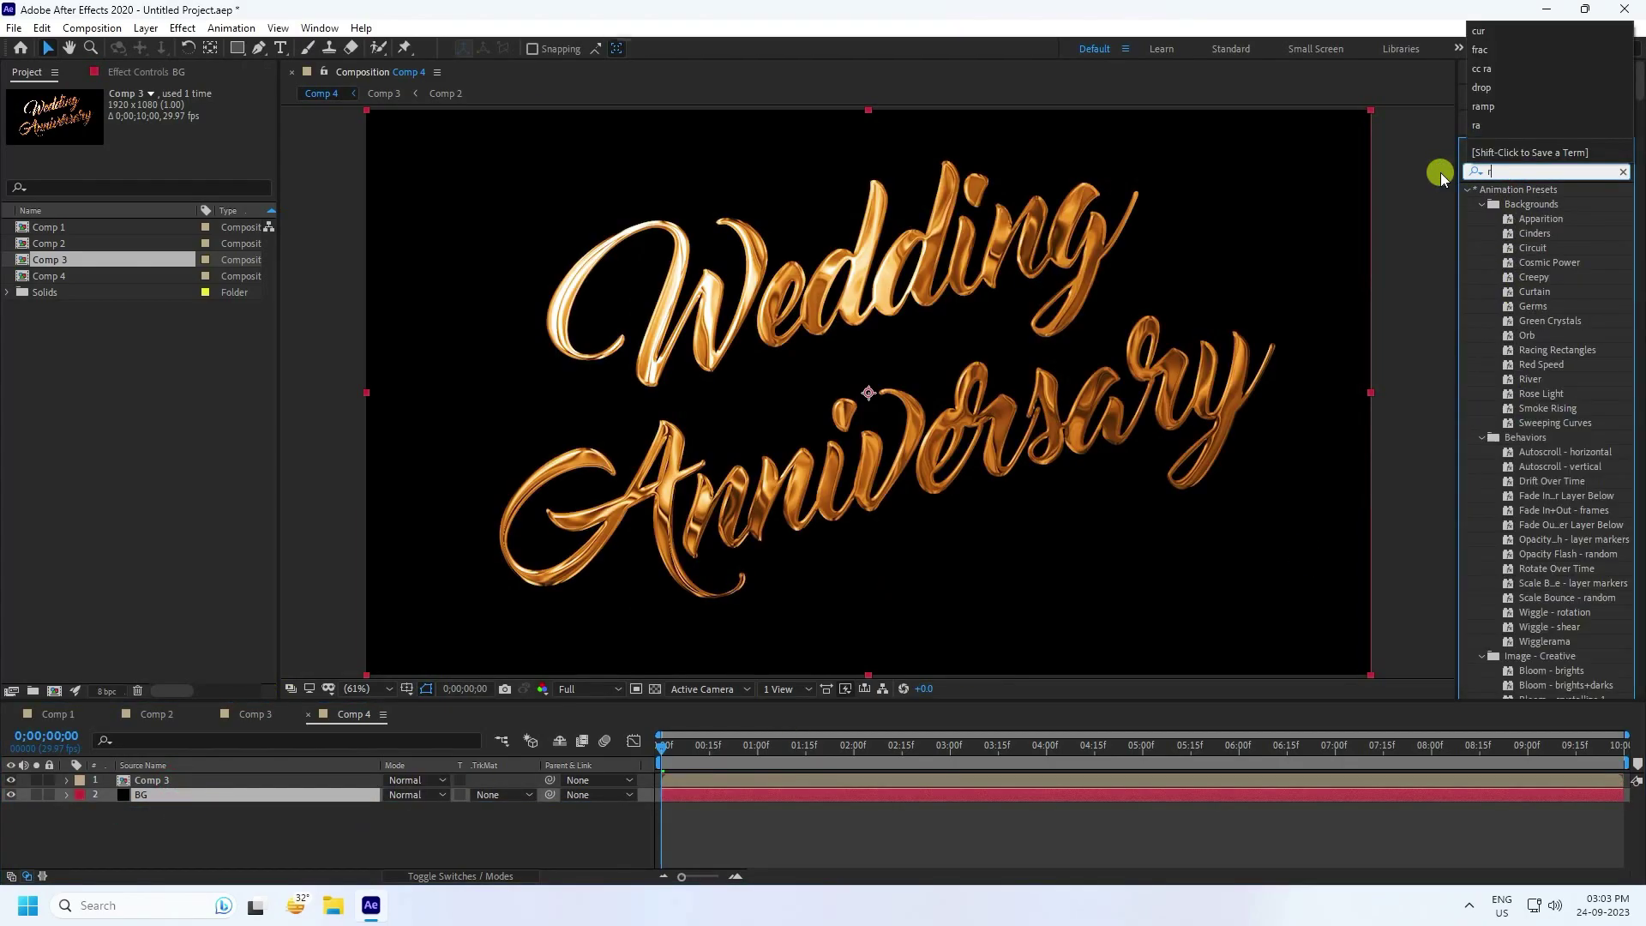
{"action": "left_click_drag", "start_coordinate": [1551, 204], "coordinate": [197, 791]}
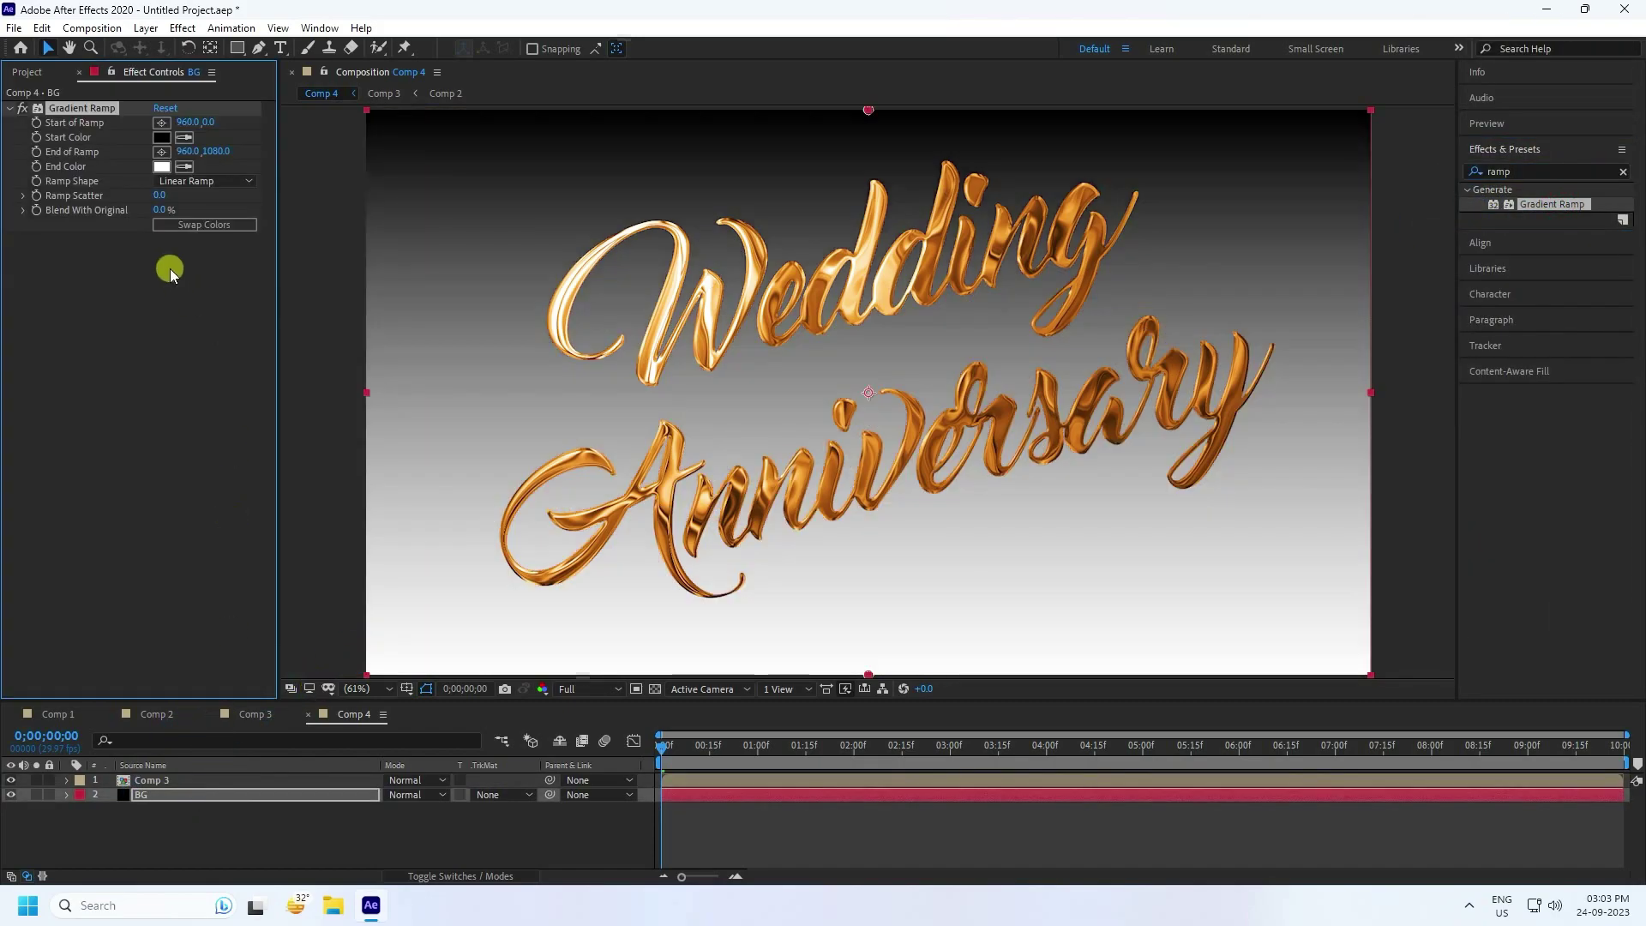
Set the Gradient Ramp's shape to Radial Ramp and its end color to black.
{"action": "left_click", "coordinate": [198, 181]}
{"action": "left_click", "coordinate": [214, 219]}
{"action": "left_click", "coordinate": [160, 166]}
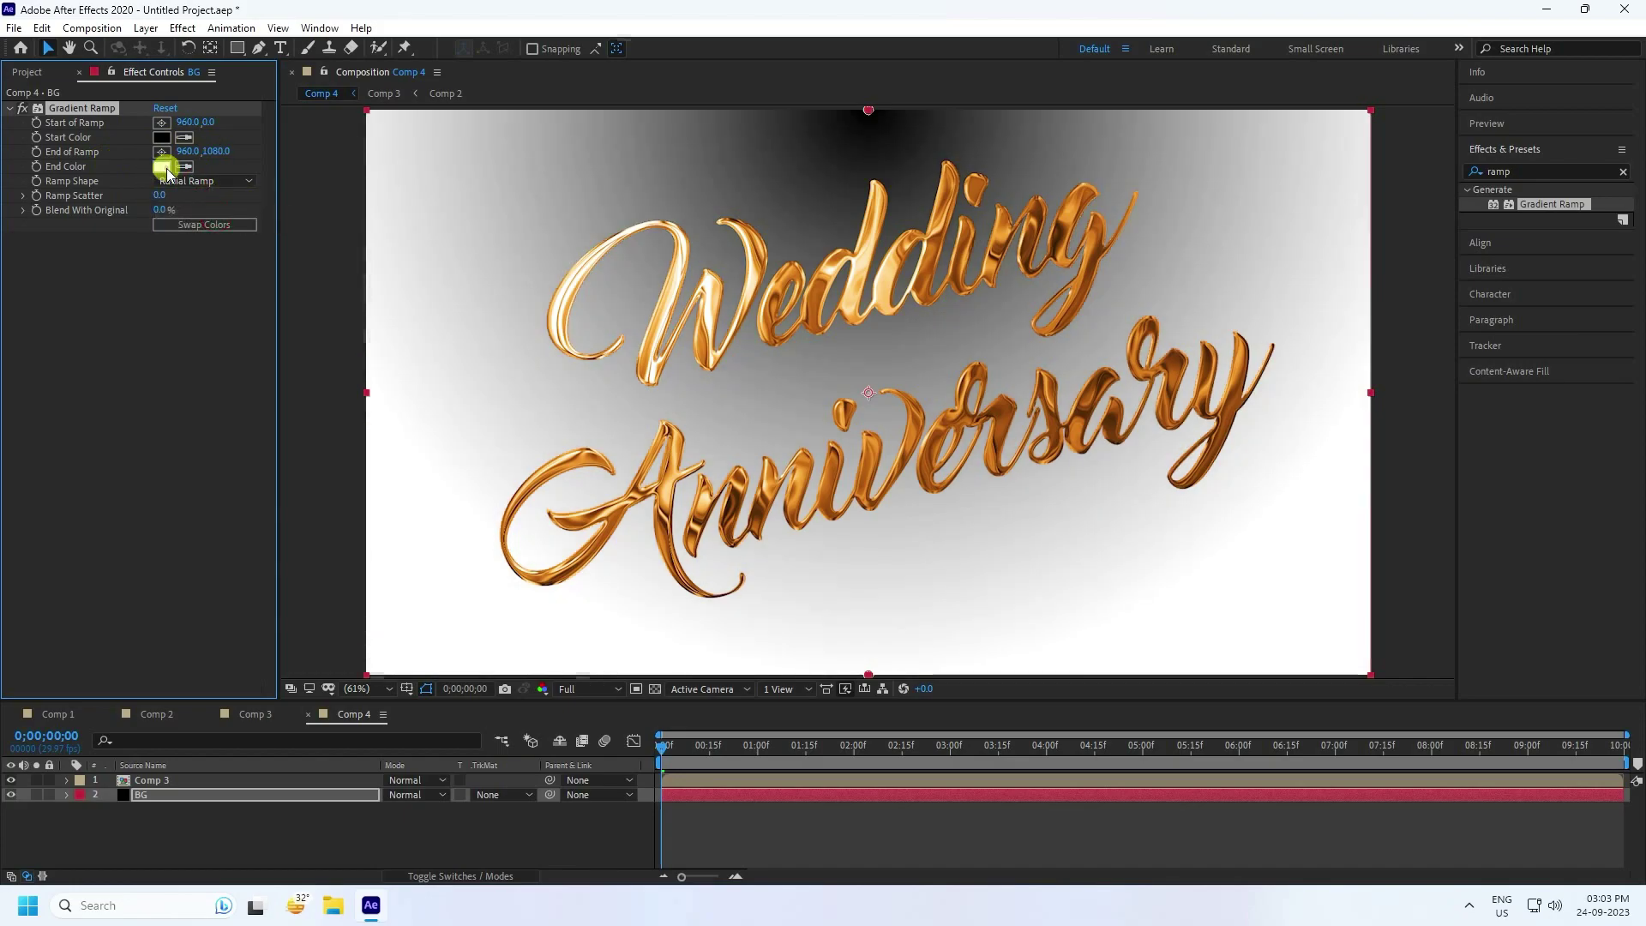
{"action": "left_click_drag", "start_coordinate": [198, 322], "coordinate": [296, 562]}
{"action": "left_click", "coordinate": [425, 326]}
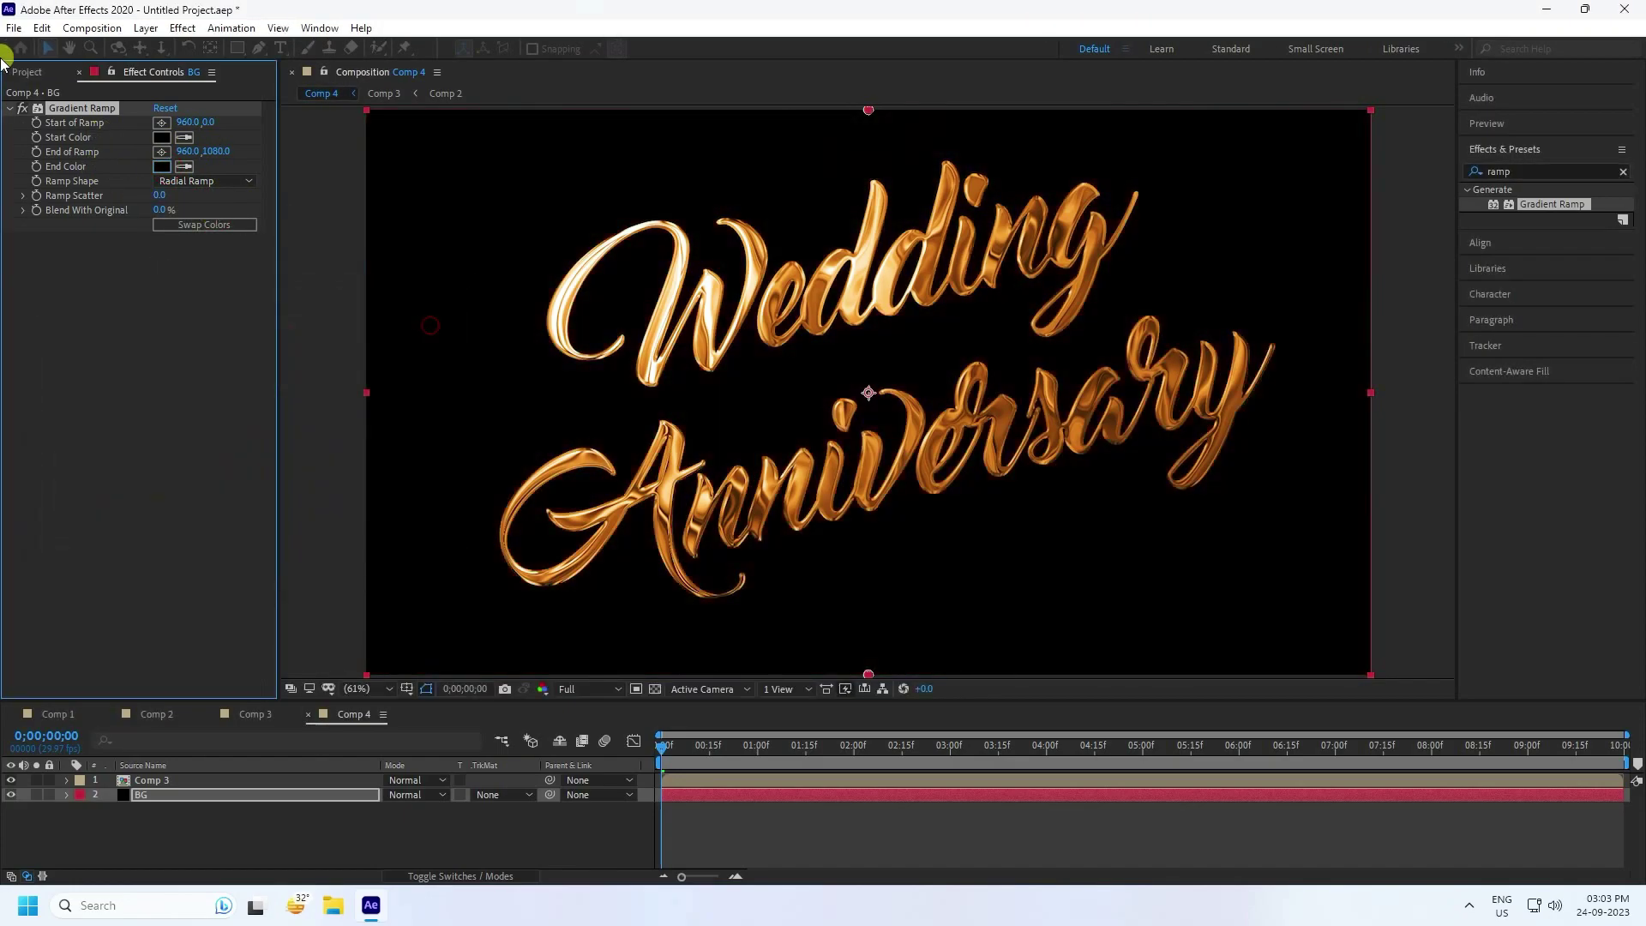
Try to set the Gradient Ramp's start color by entering a hue of 290.
{"action": "left_click", "coordinate": [161, 137]}
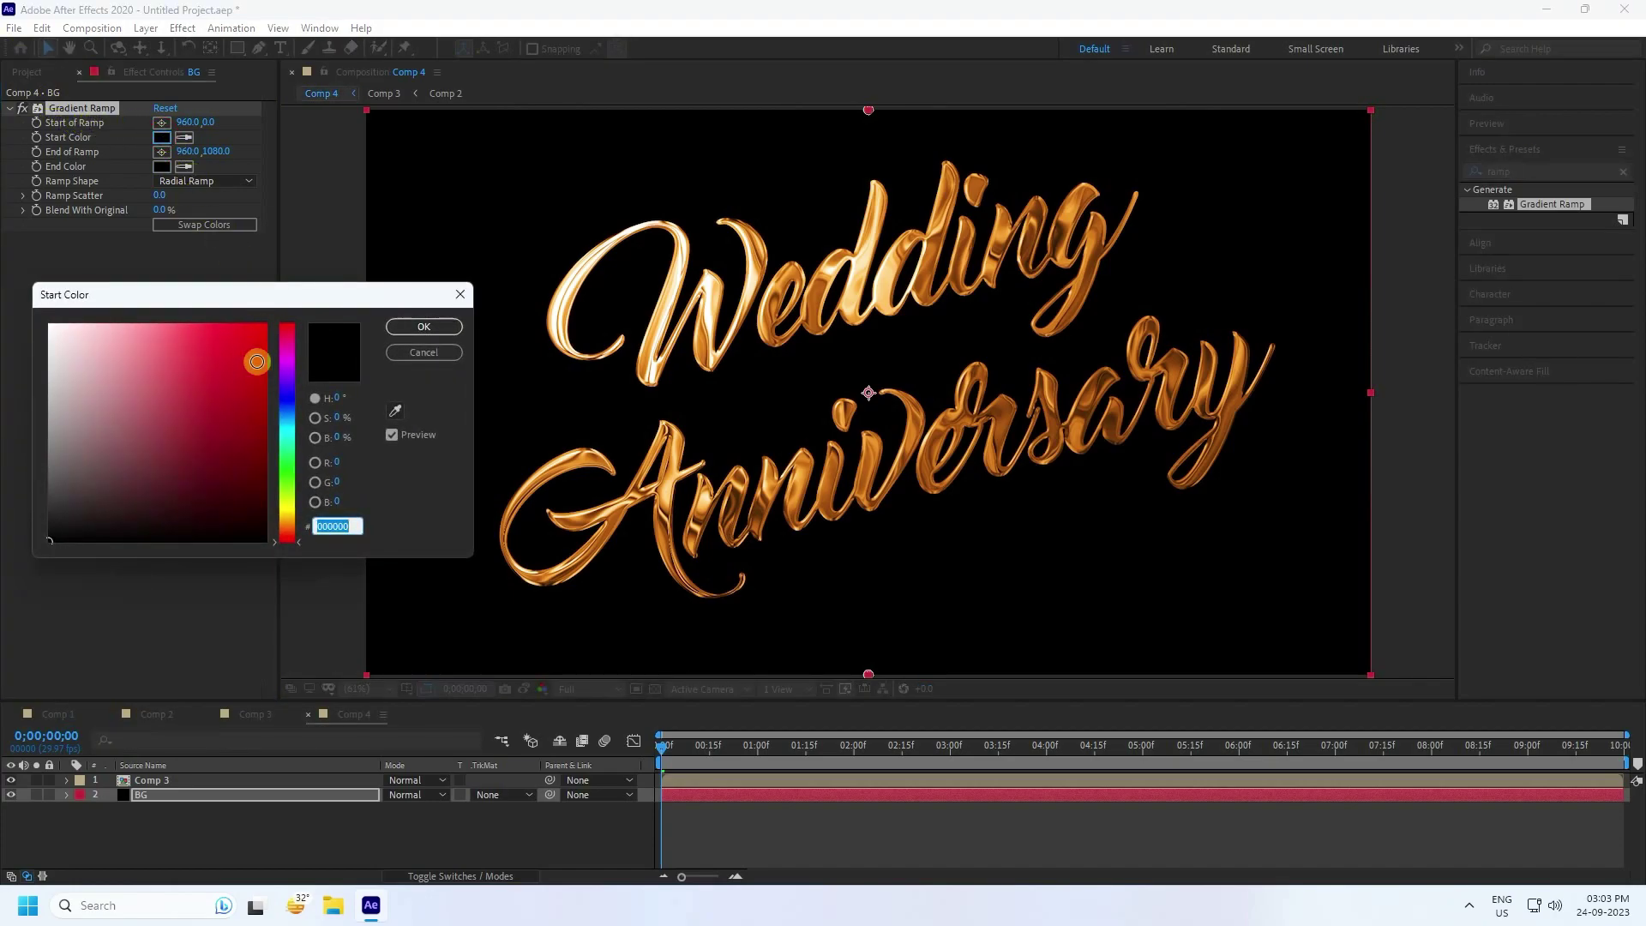
{"action": "left_click", "coordinate": [336, 397]}
{"action": "type", "text": "290"}
{"action": "key", "text": "Return"}
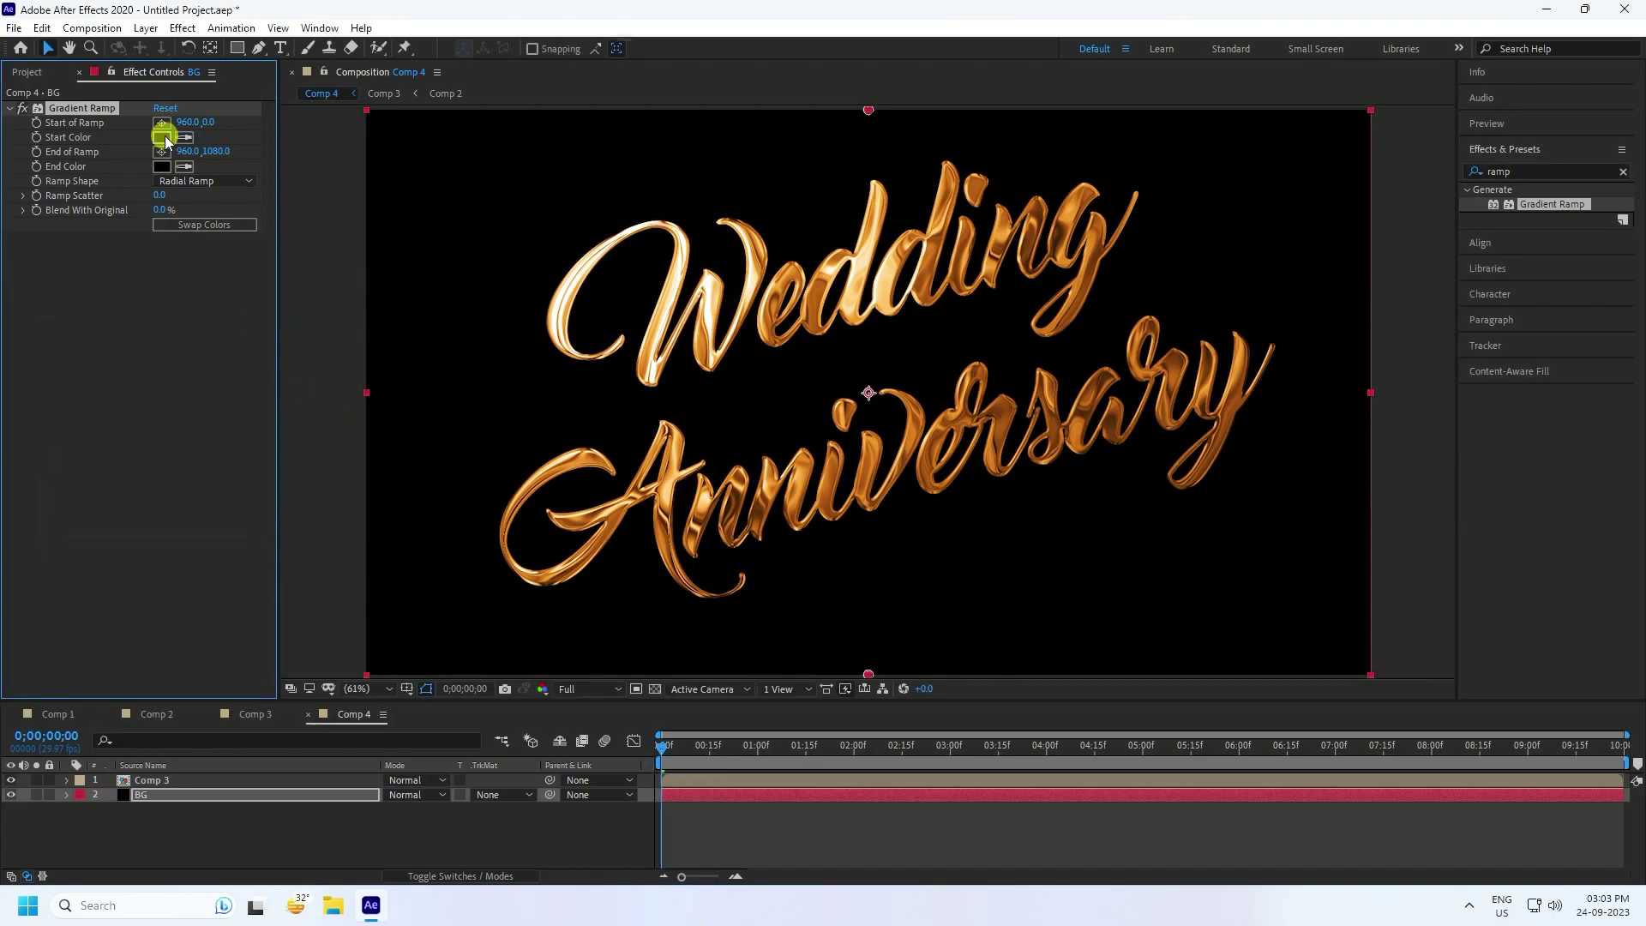
Set the Gradient Ramp's start color to a purple with hue 290, saturation 100 and brightness 50.
{"action": "left_click", "coordinate": [163, 137]}
{"action": "left_click", "coordinate": [341, 398]}
{"action": "type", "text": "290"}
{"action": "left_click", "coordinate": [341, 418]}
{"action": "type", "text": "100"}
{"action": "left_click", "coordinate": [341, 437]}
{"action": "type", "text": "50"}
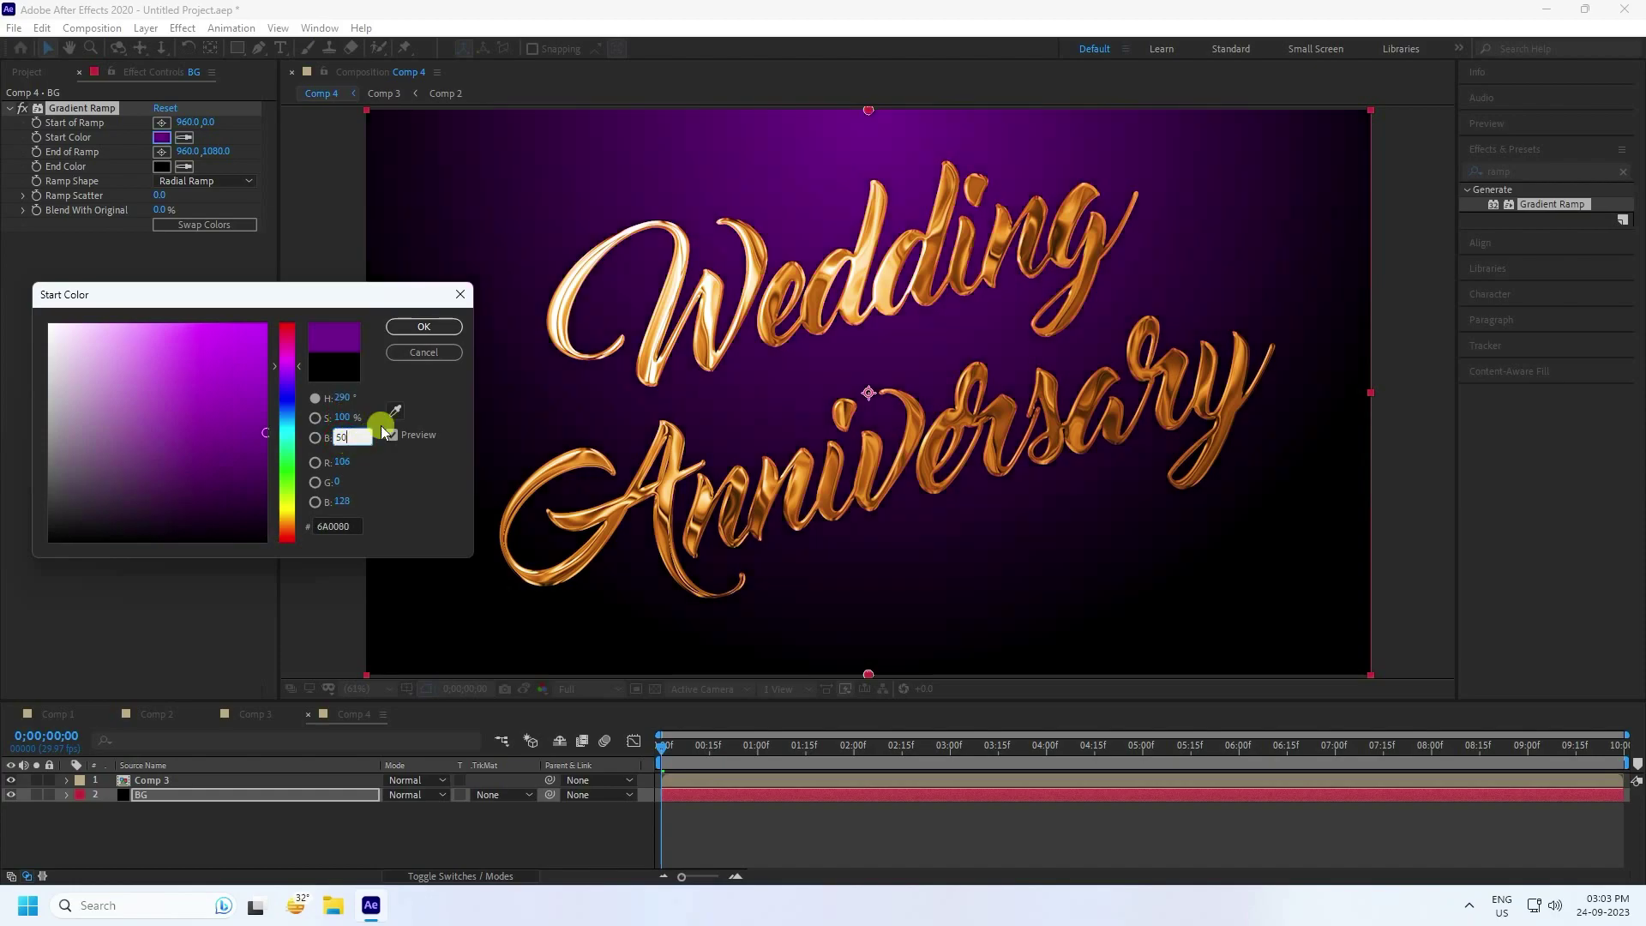
{"action": "left_click", "coordinate": [423, 326]}
Set the Gradient Ramp's start point to 960, 543 and its end point to 960, 1730.
{"action": "left_click_drag", "start_coordinate": [212, 123], "coordinate": [606, 189]}
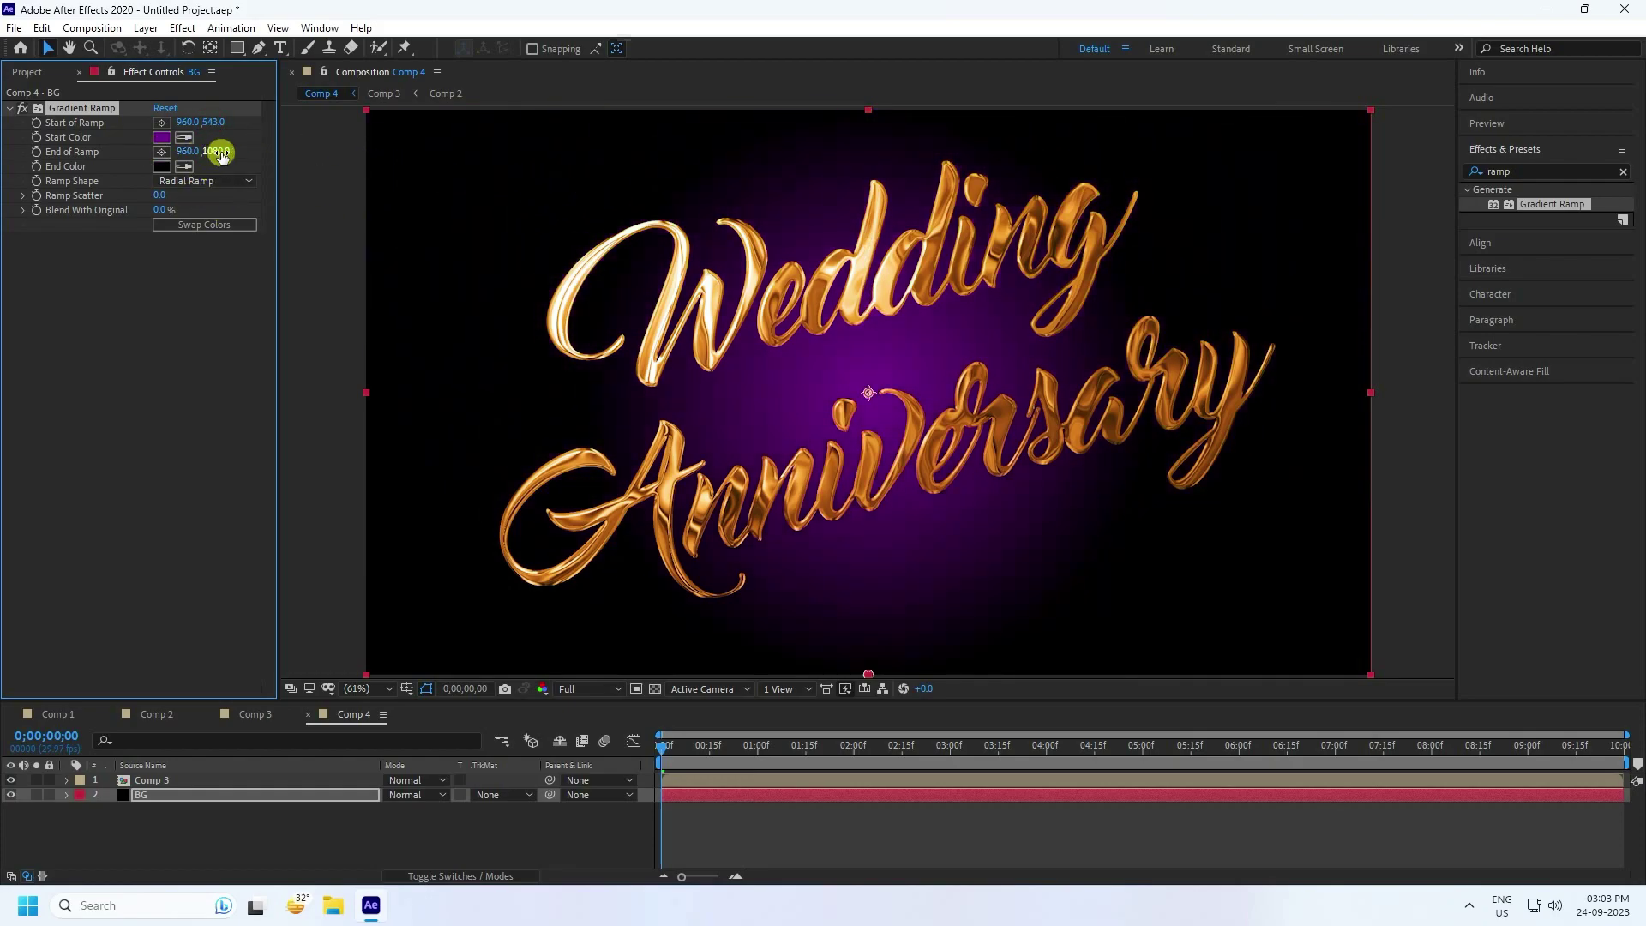
{"action": "left_click_drag", "start_coordinate": [221, 152], "coordinate": [314, 193]}
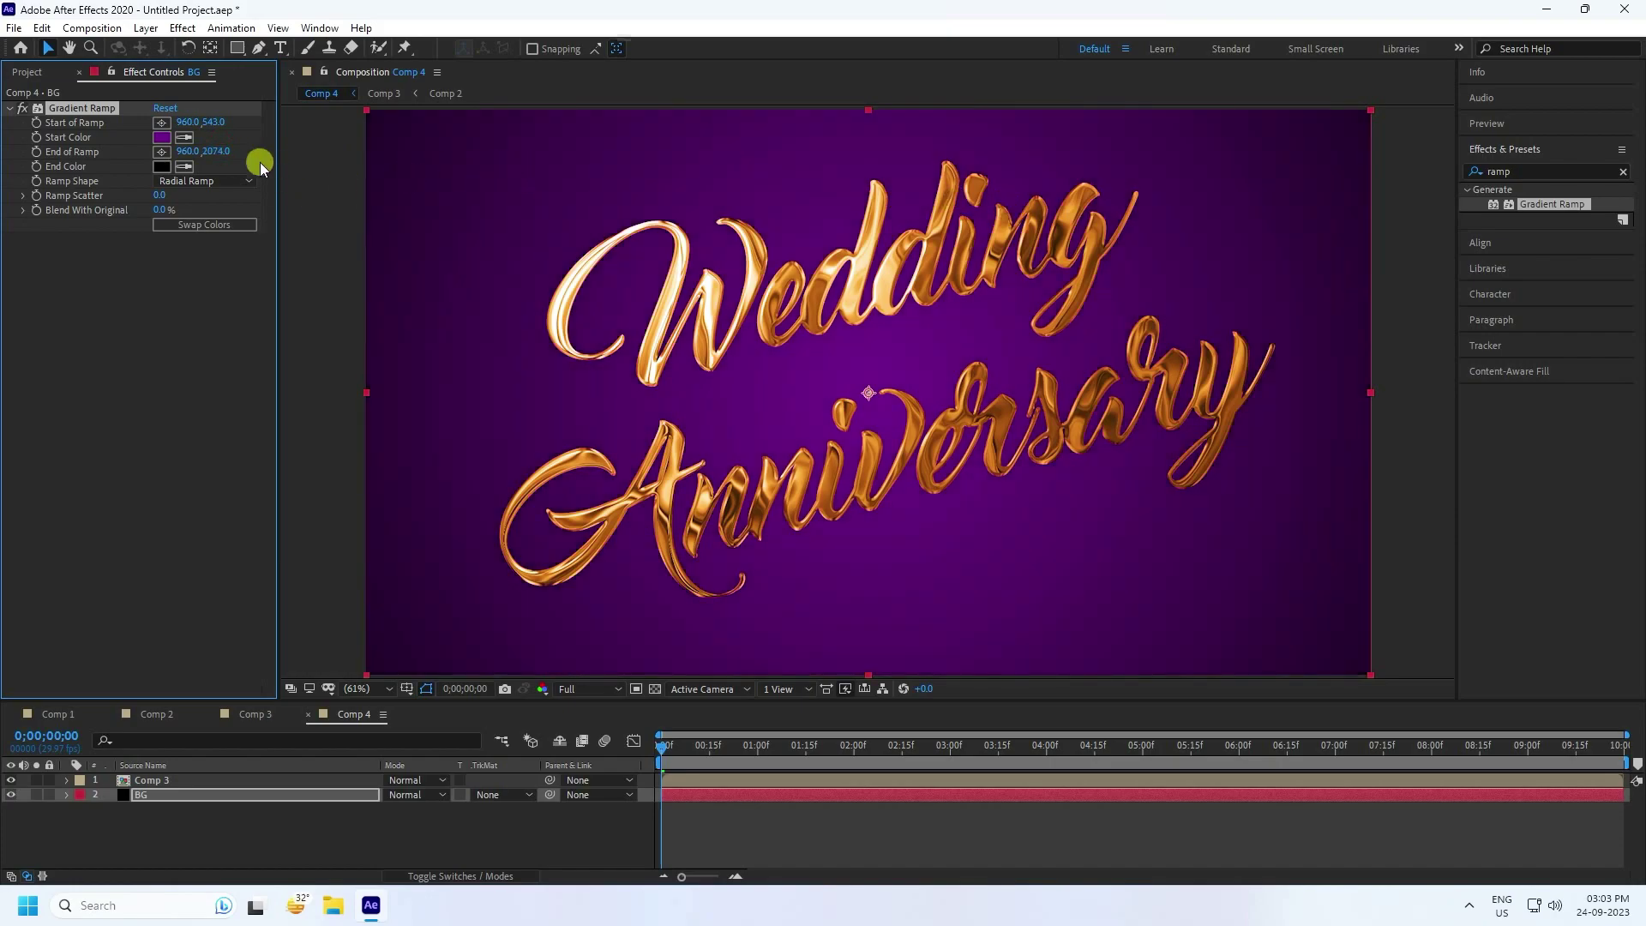
{"action": "key", "text": "ctrl+z"}
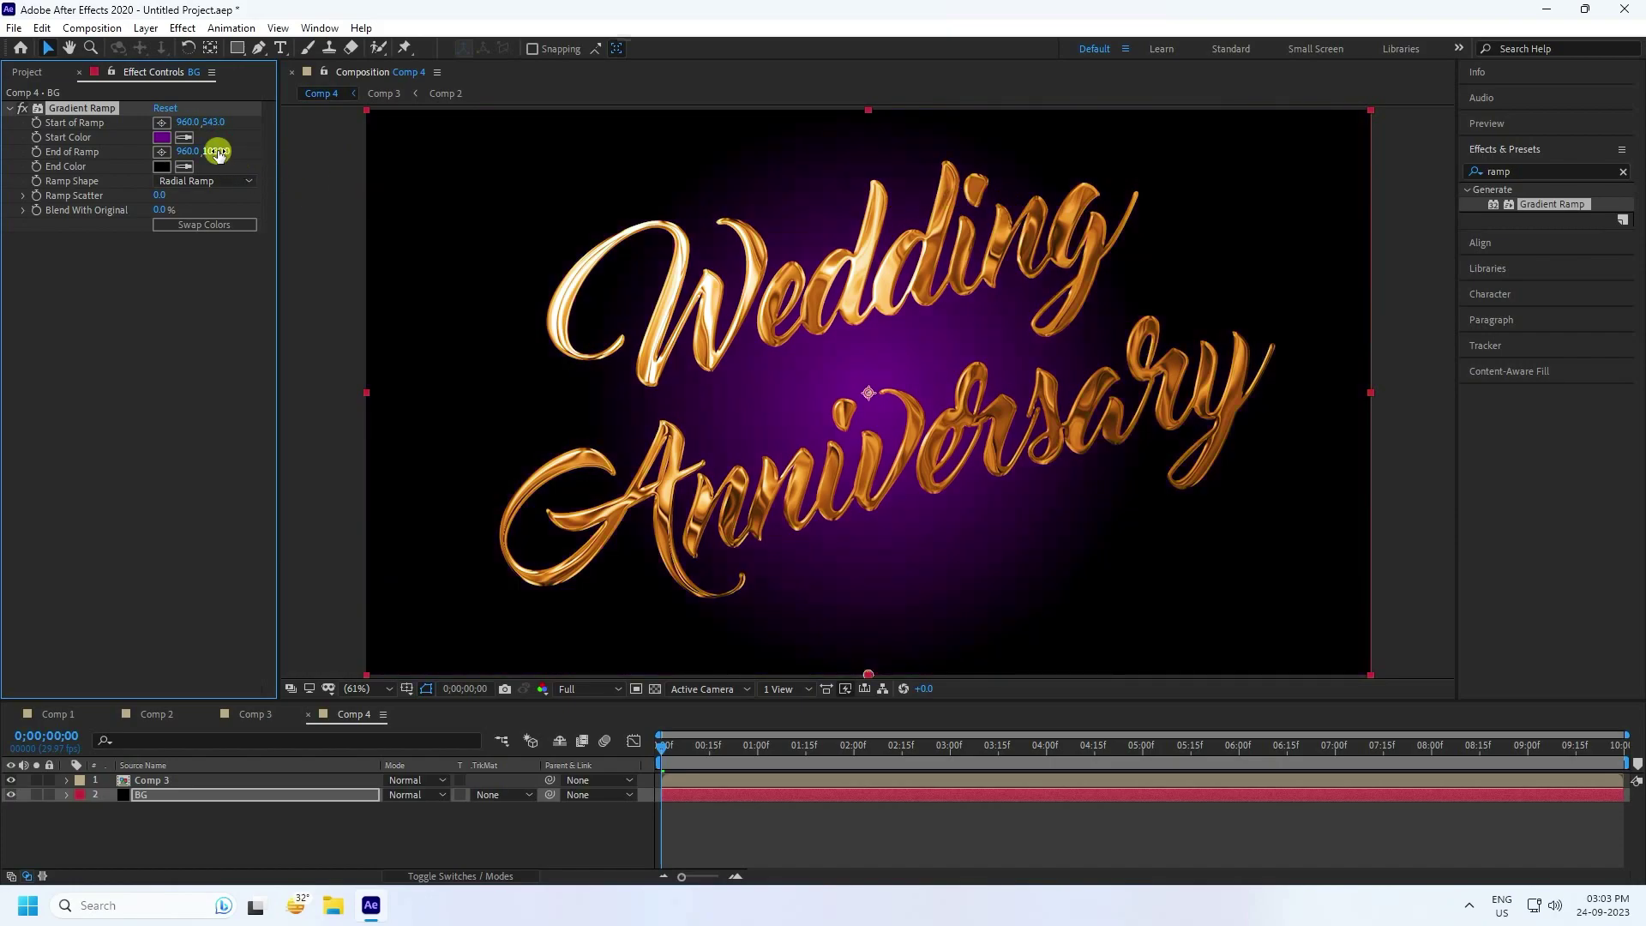
{"action": "left_click_drag", "start_coordinate": [218, 152], "coordinate": [781, 158]}
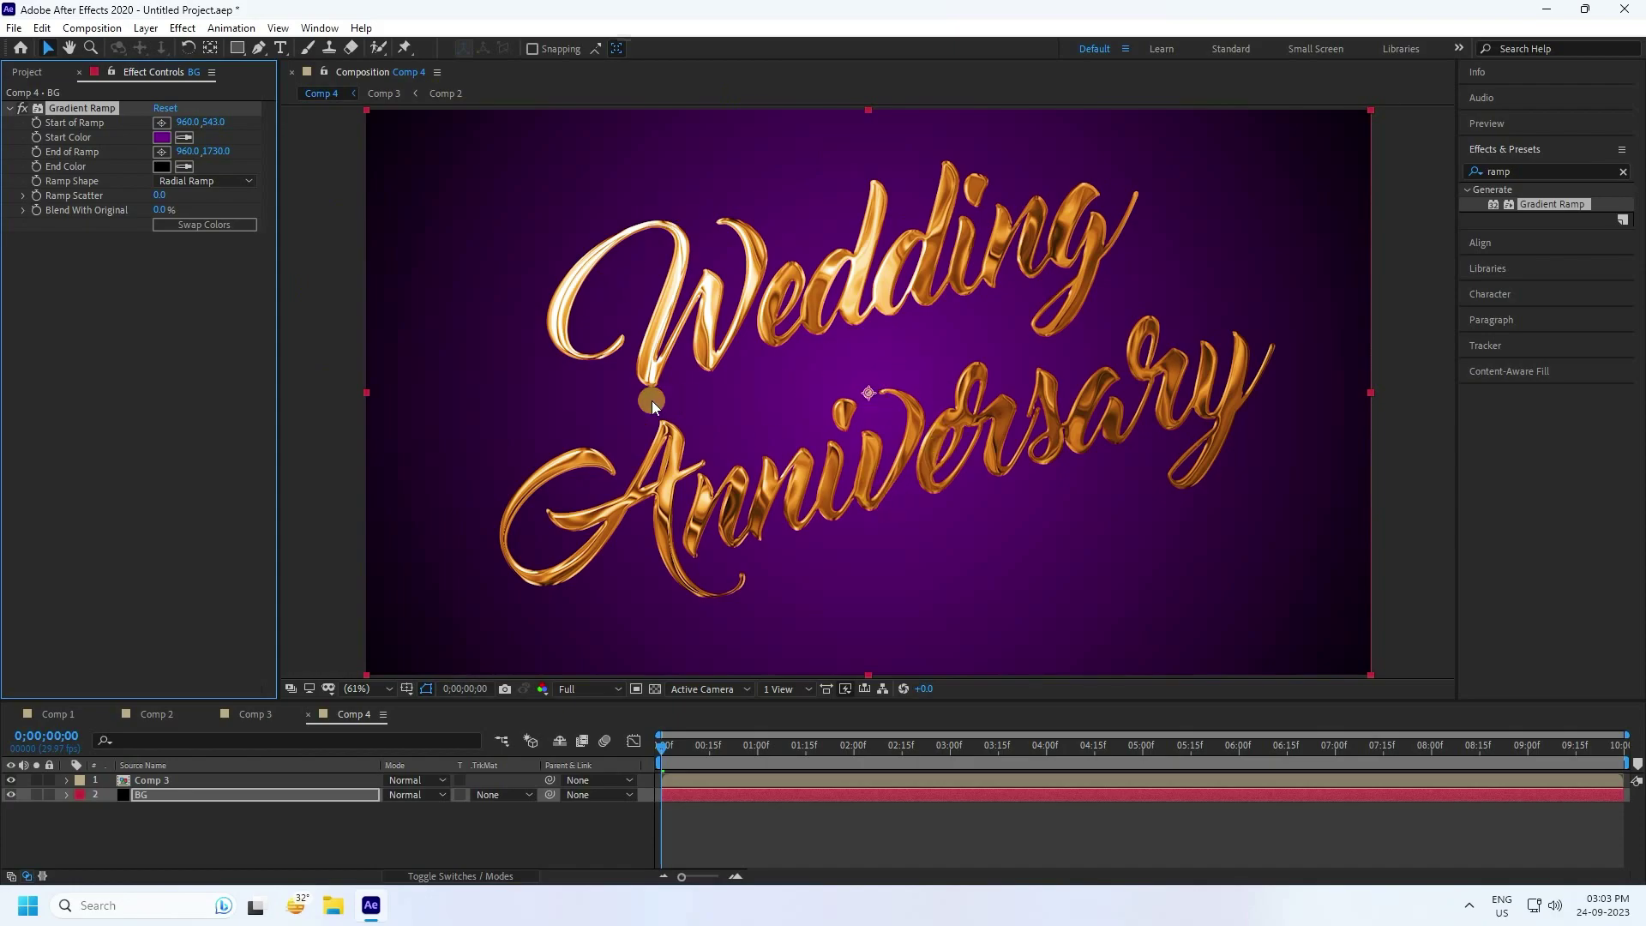
{"action": "left_click", "coordinate": [230, 826]}
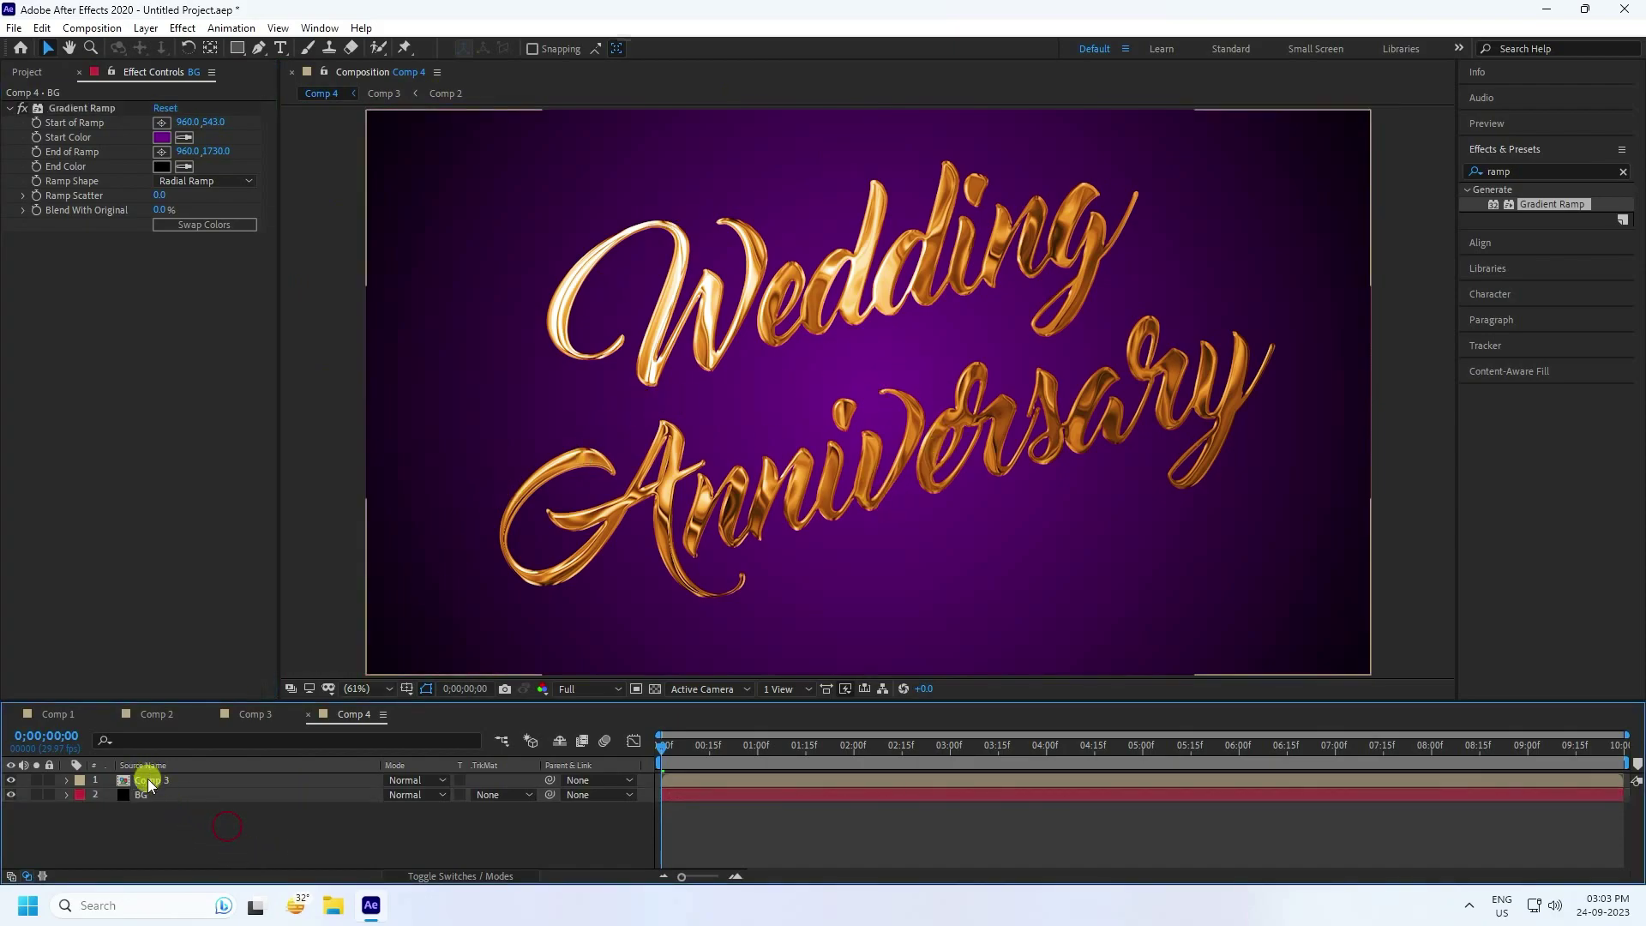
Duplicate the Comp 3 layer in Comp 4 and rename the lower copy CompSHADOW.
{"action": "left_click", "coordinate": [154, 780]}
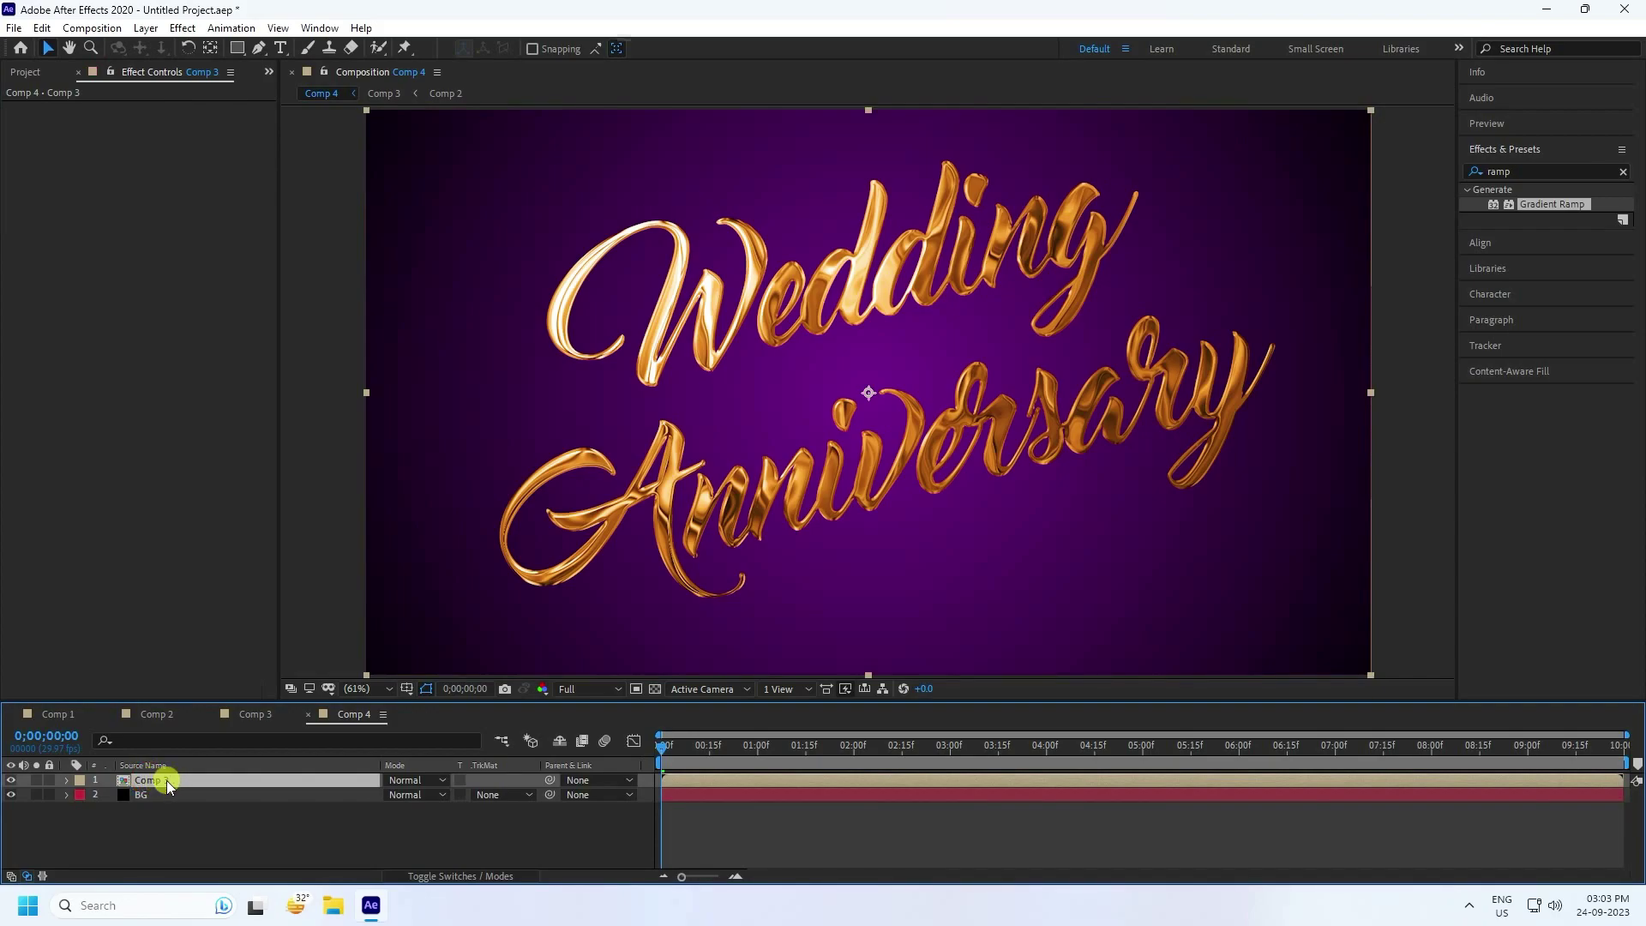
{"action": "key", "text": "ctrl+d"}
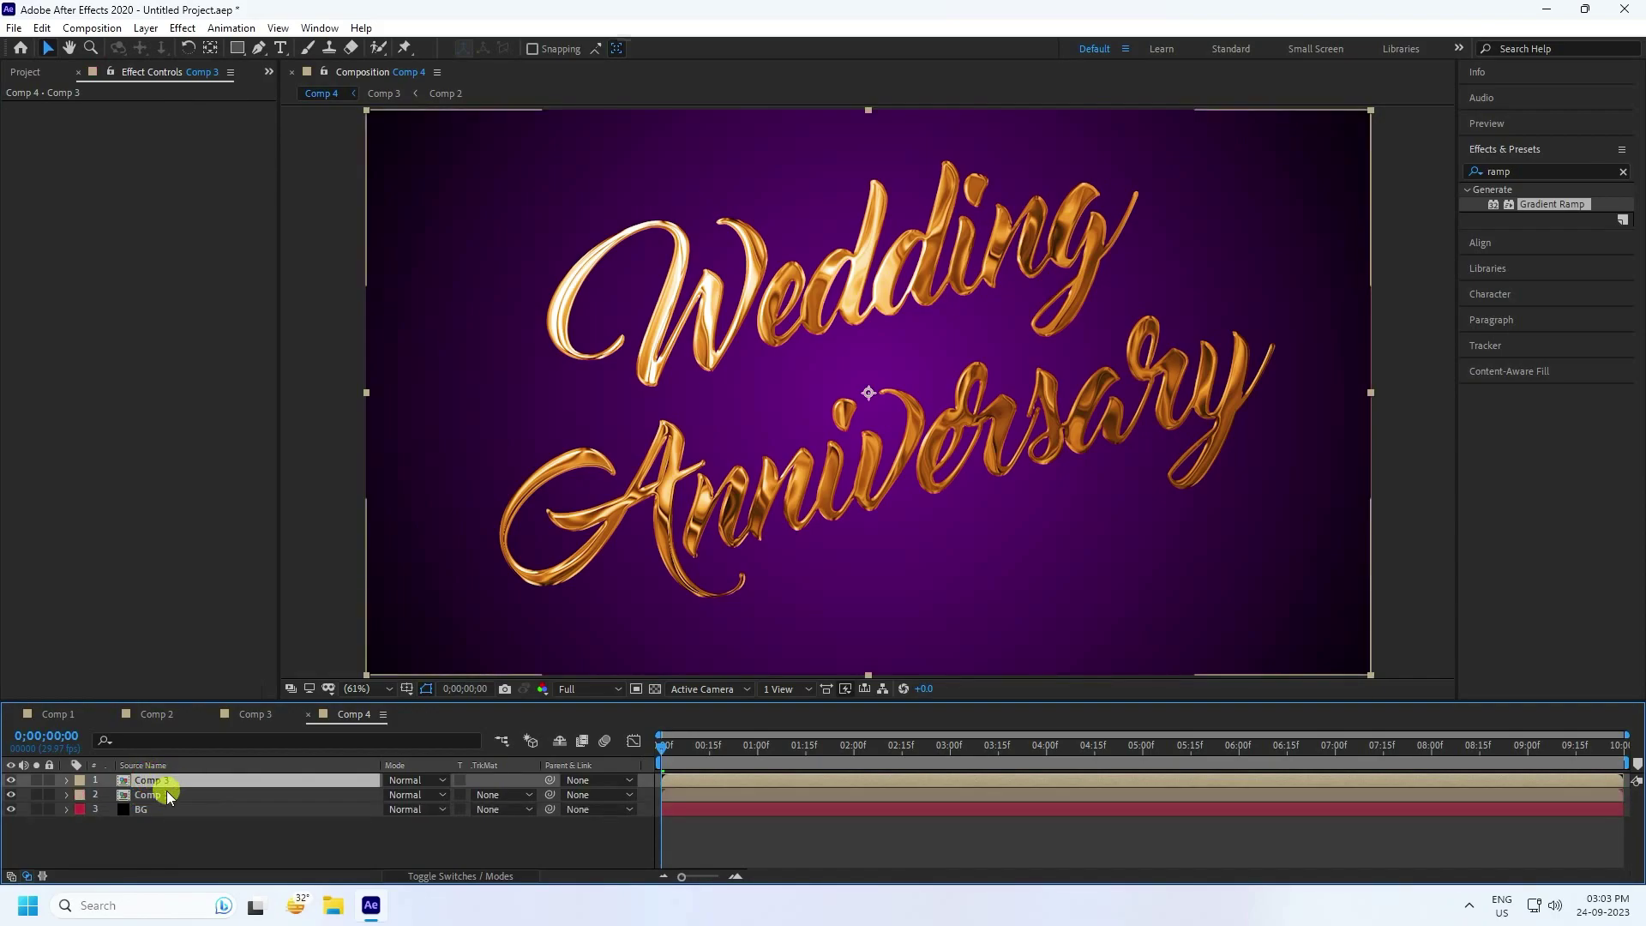
{"action": "left_click", "coordinate": [168, 795]}
{"action": "right_click", "coordinate": [168, 795]}
{"action": "left_click", "coordinate": [214, 774]}
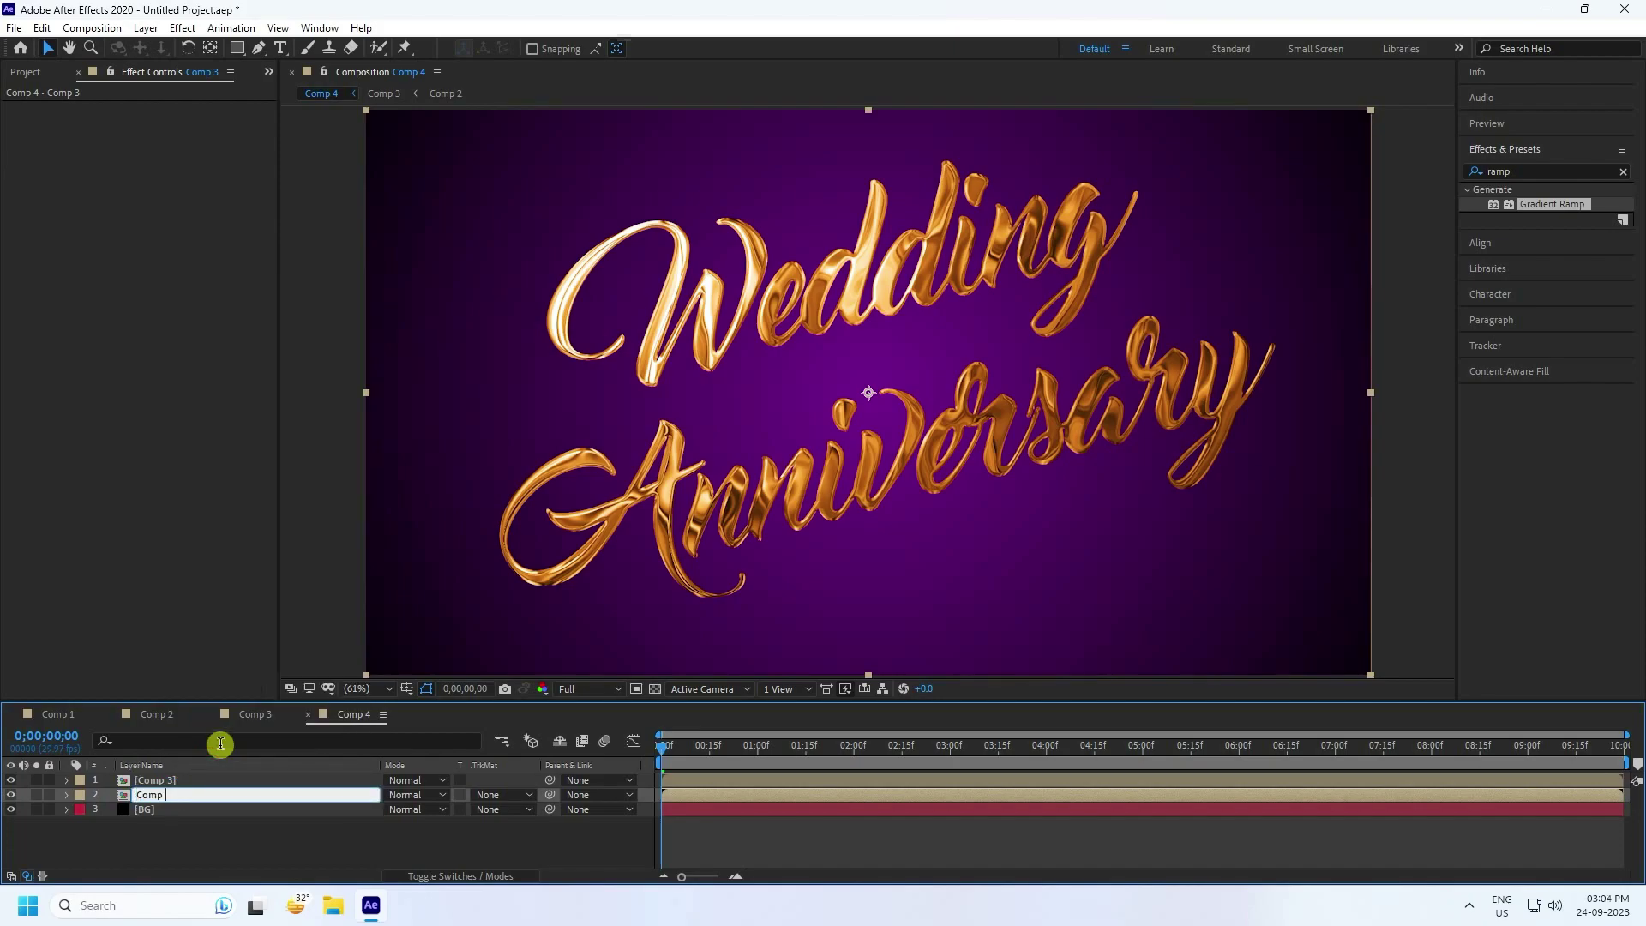
{"action": "type", "text": "CompSHADOW"}
{"action": "key", "text": "Return"}
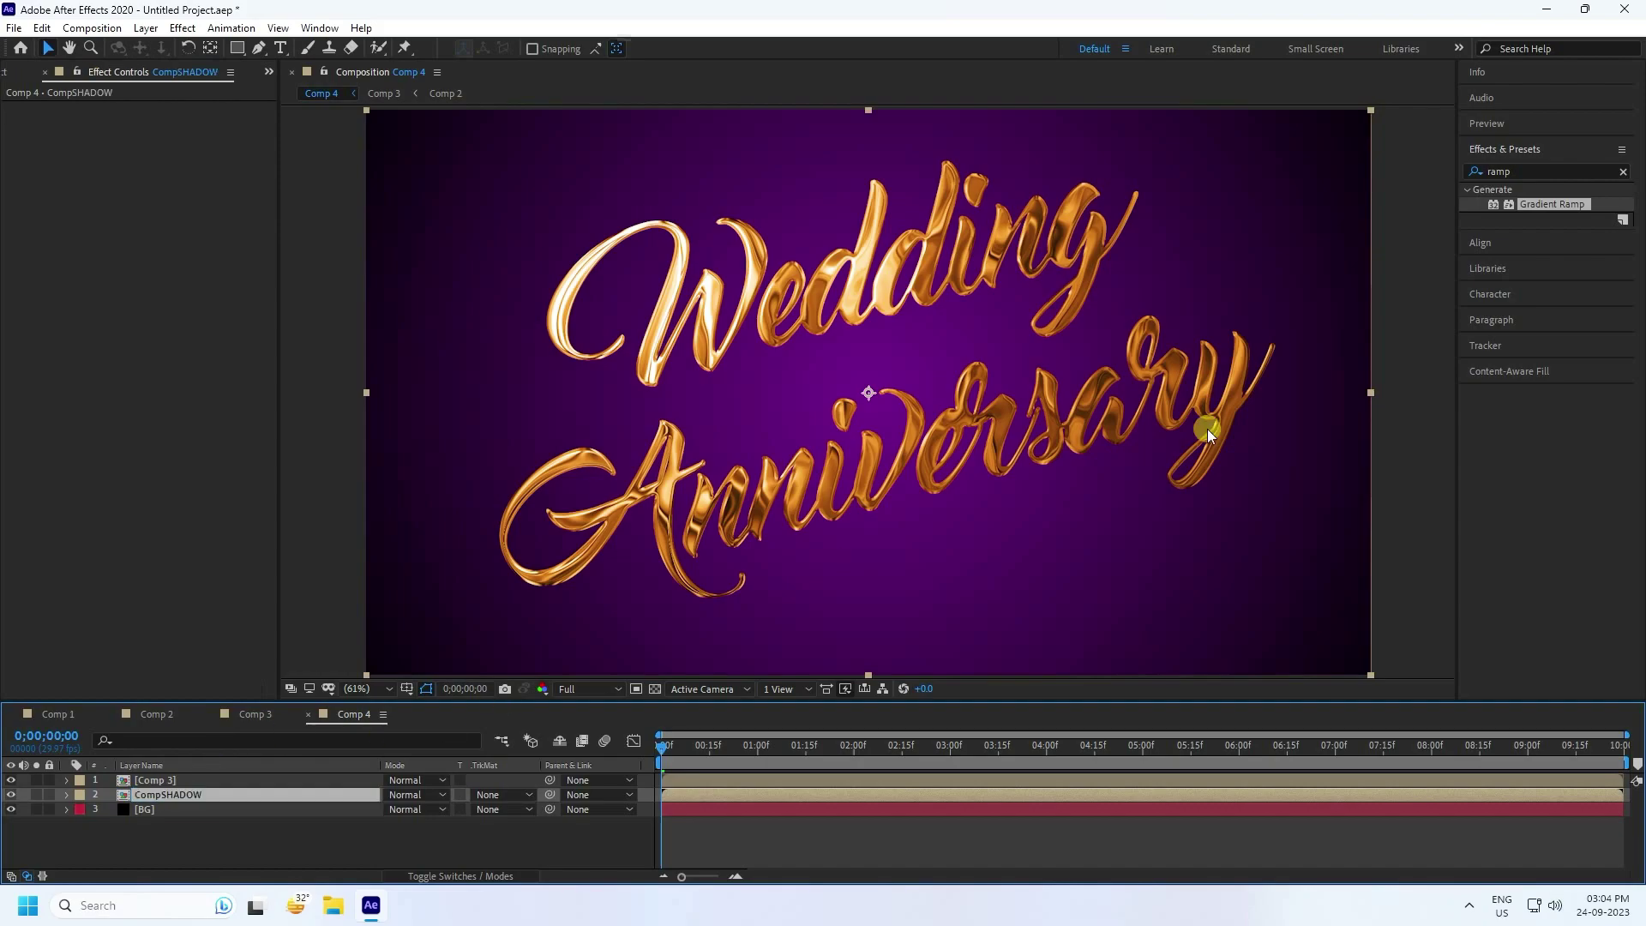
Apply the Fill effect to the CompSHADOW layer and set its color to black.
{"action": "double_click", "coordinate": [1495, 170]}
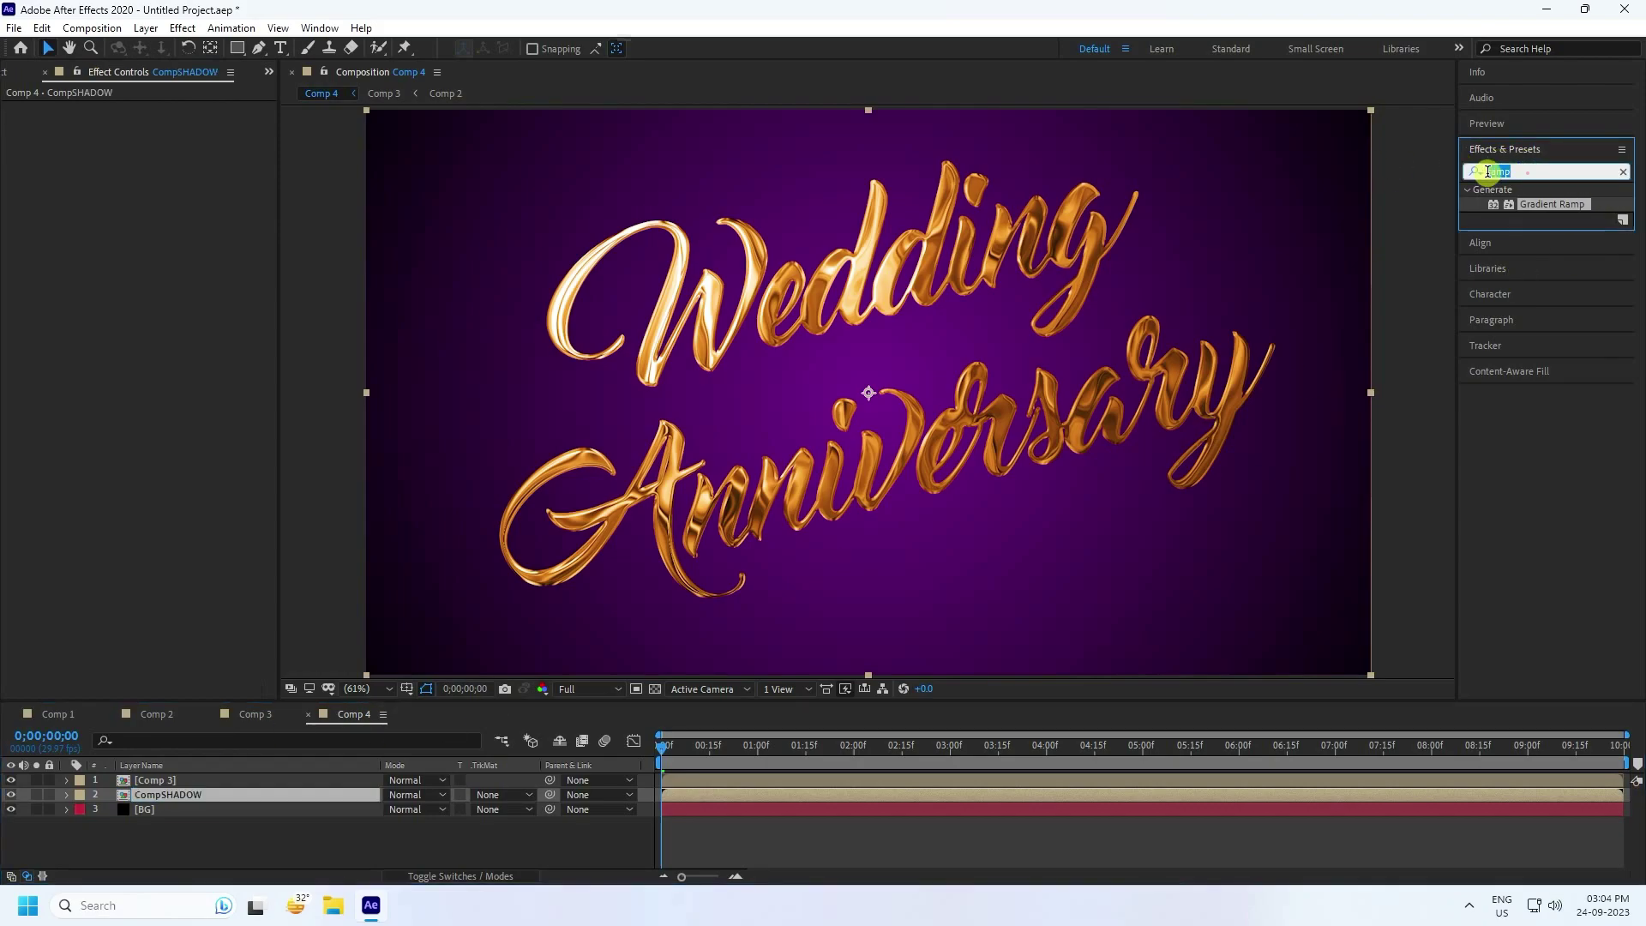
{"action": "type", "text": "fill"}
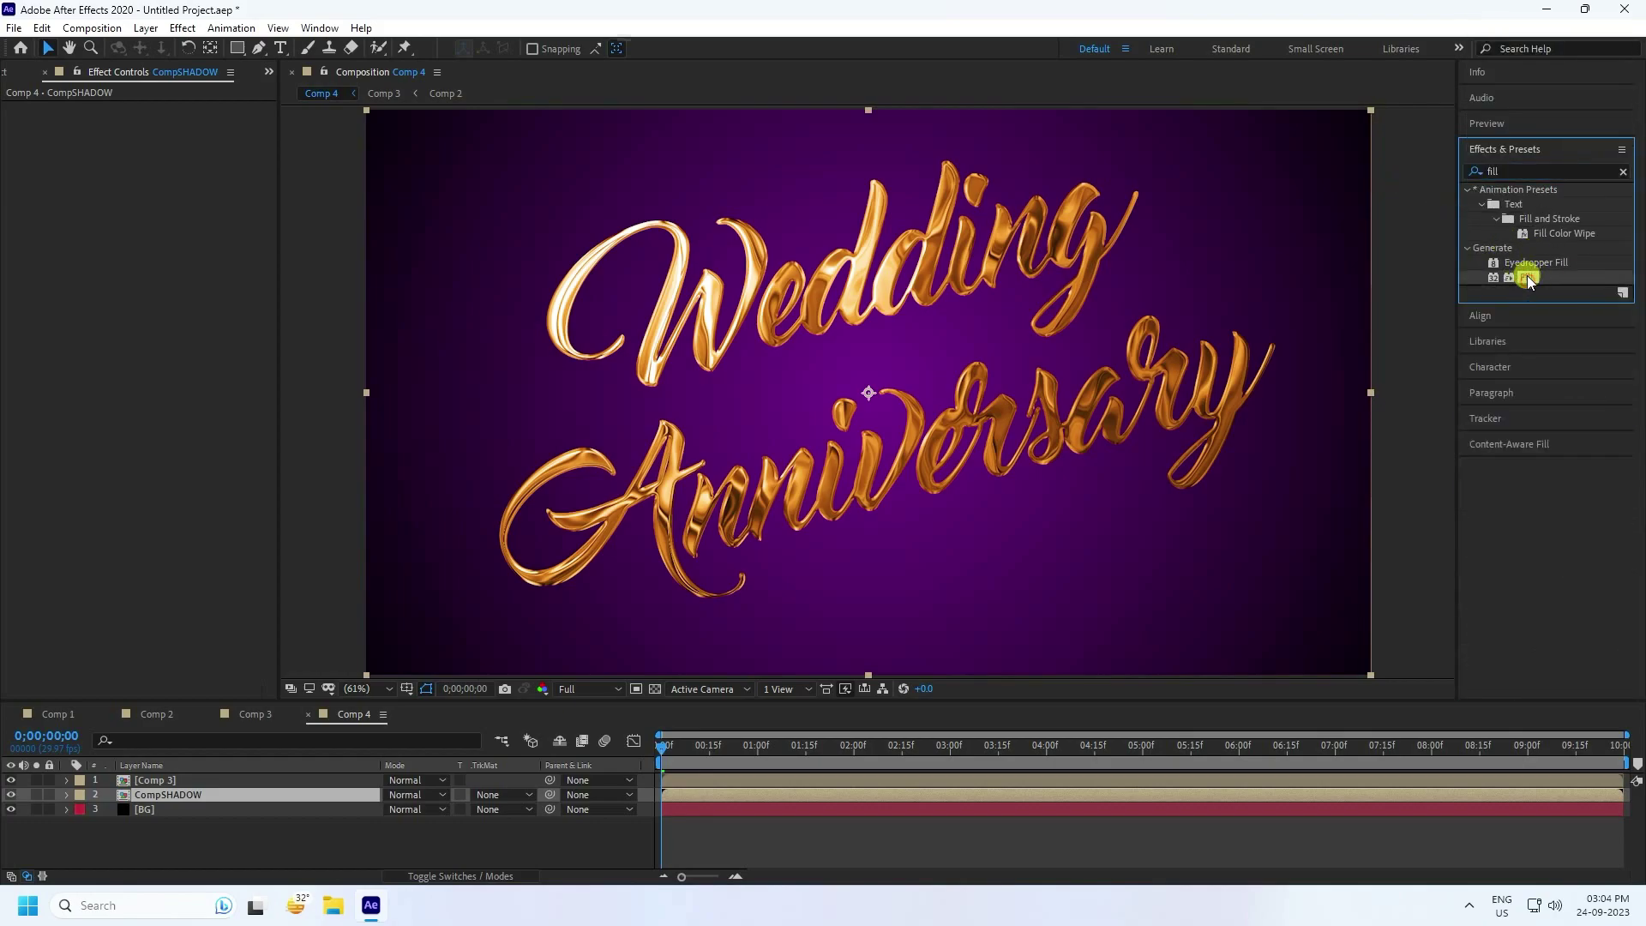
{"action": "left_click_drag", "start_coordinate": [1525, 276], "coordinate": [223, 791]}
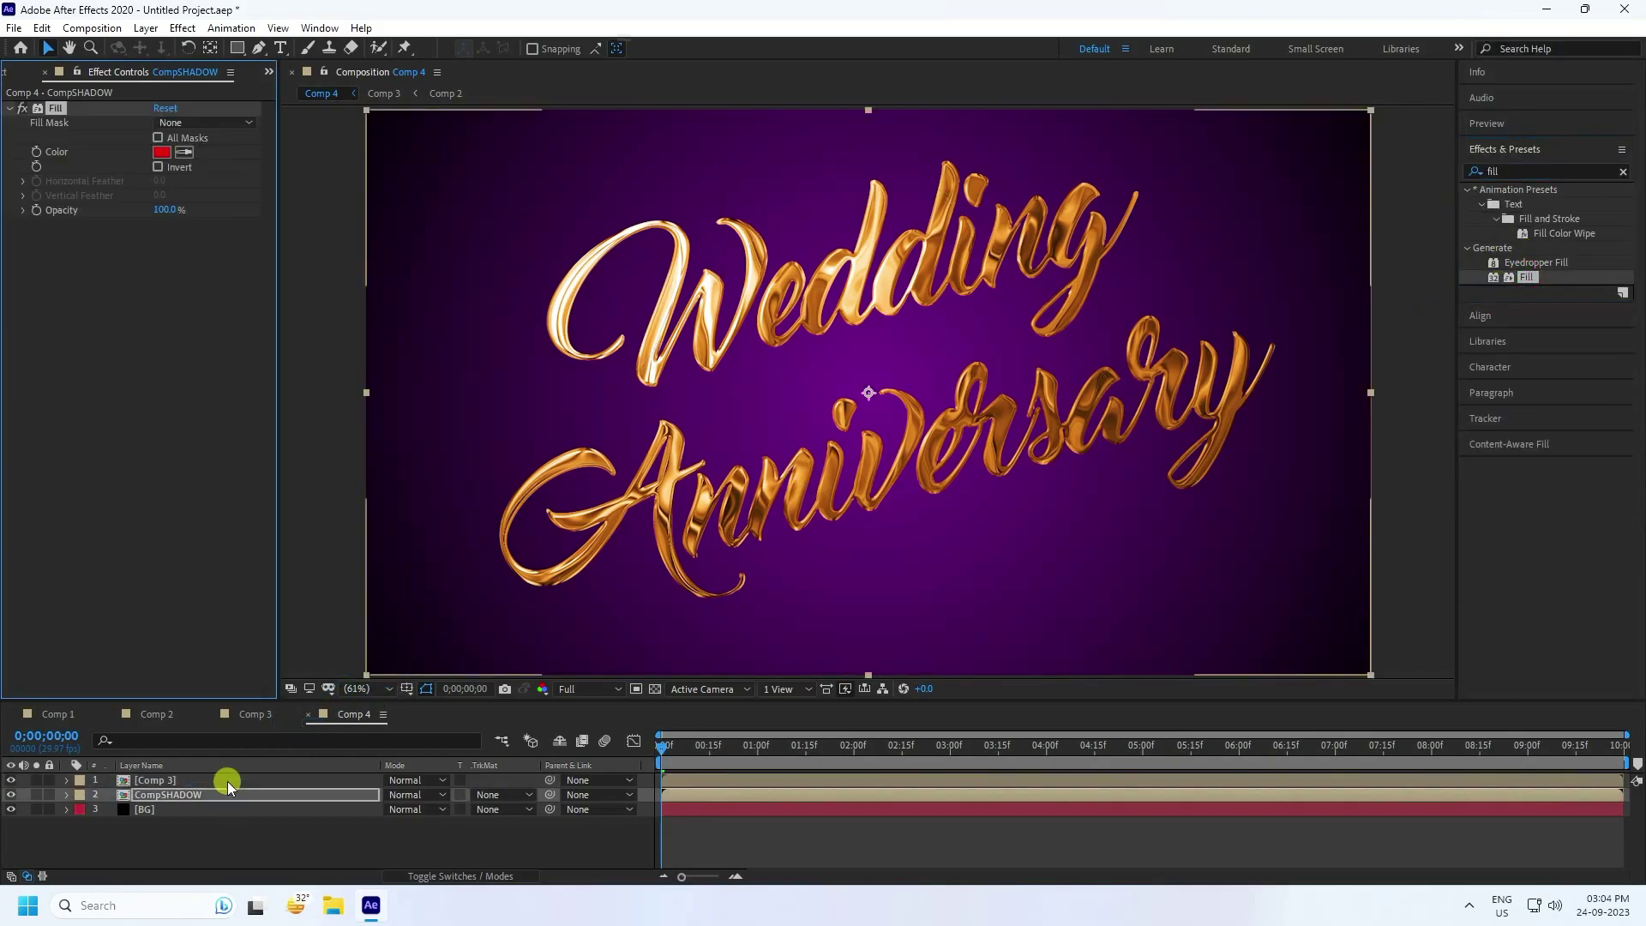
{"action": "left_click", "coordinate": [163, 152]}
{"action": "left_click", "coordinate": [262, 539]}
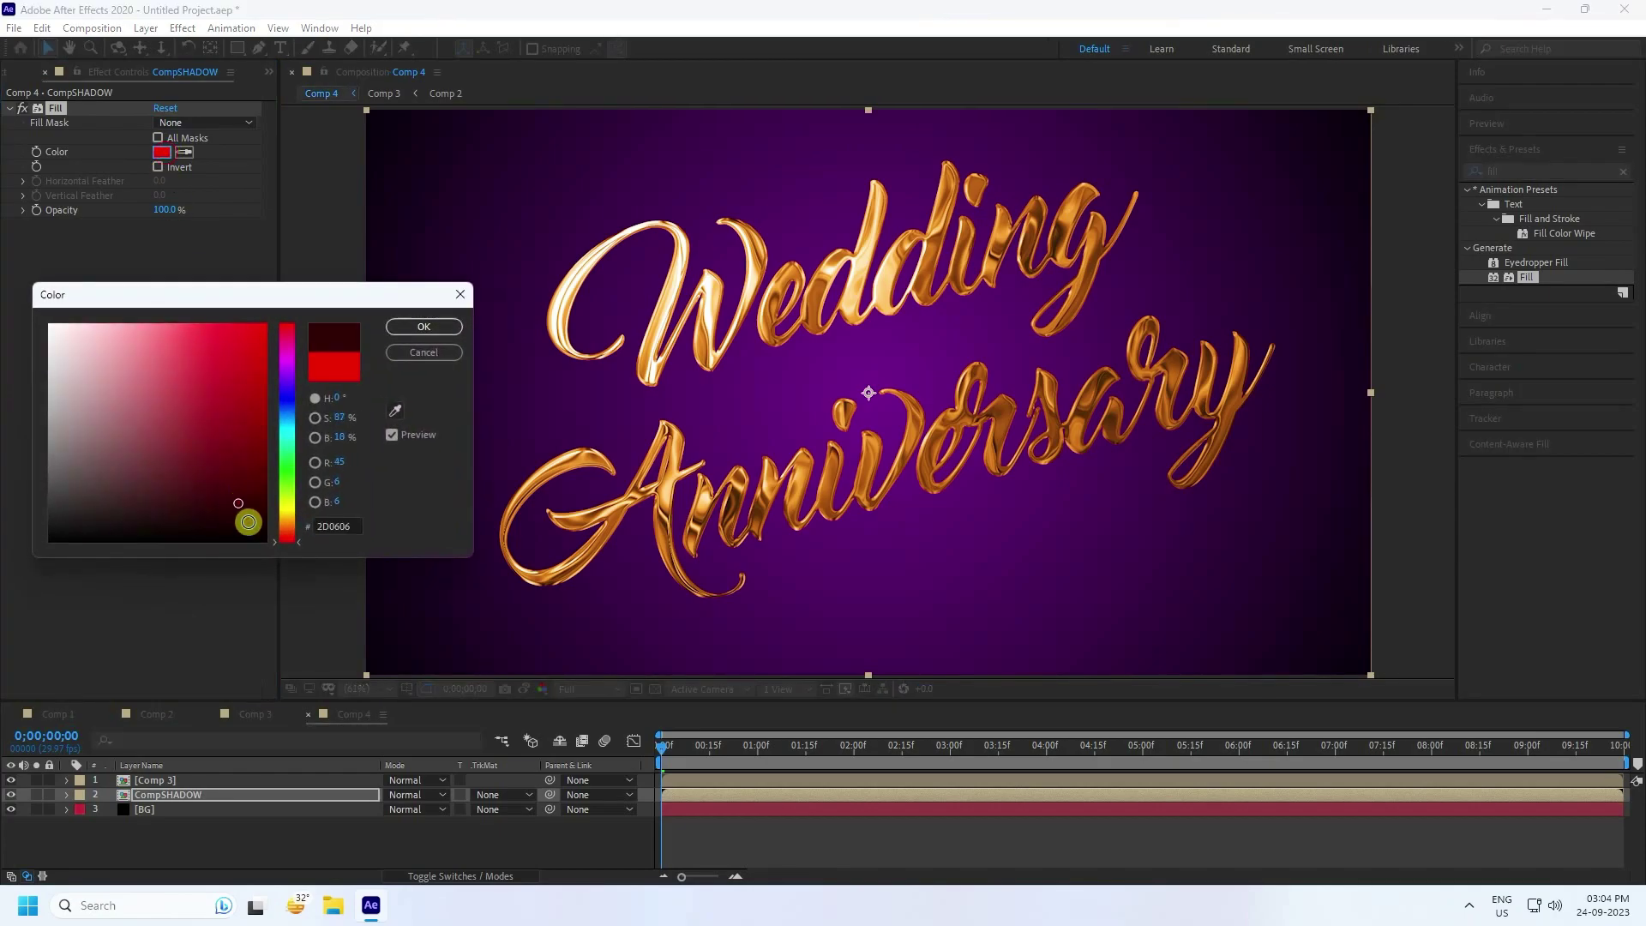
{"action": "left_click", "coordinate": [424, 328]}
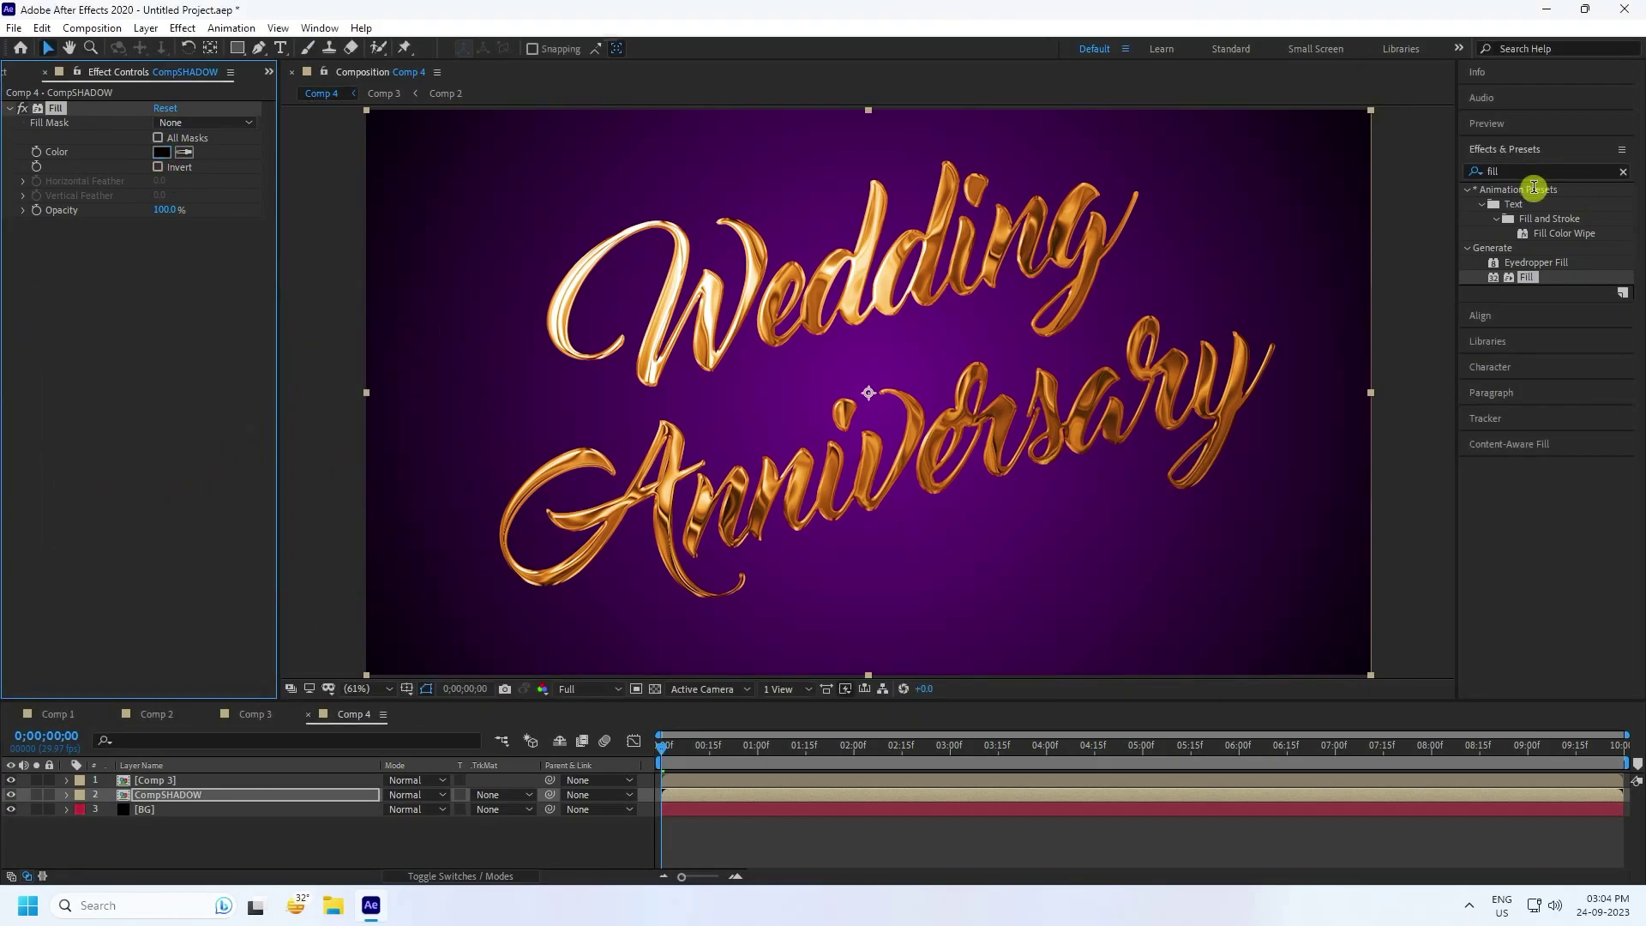
Add the Drop Shadow effect to the CompSHADOW layer.
{"action": "left_click", "coordinate": [1493, 171]}
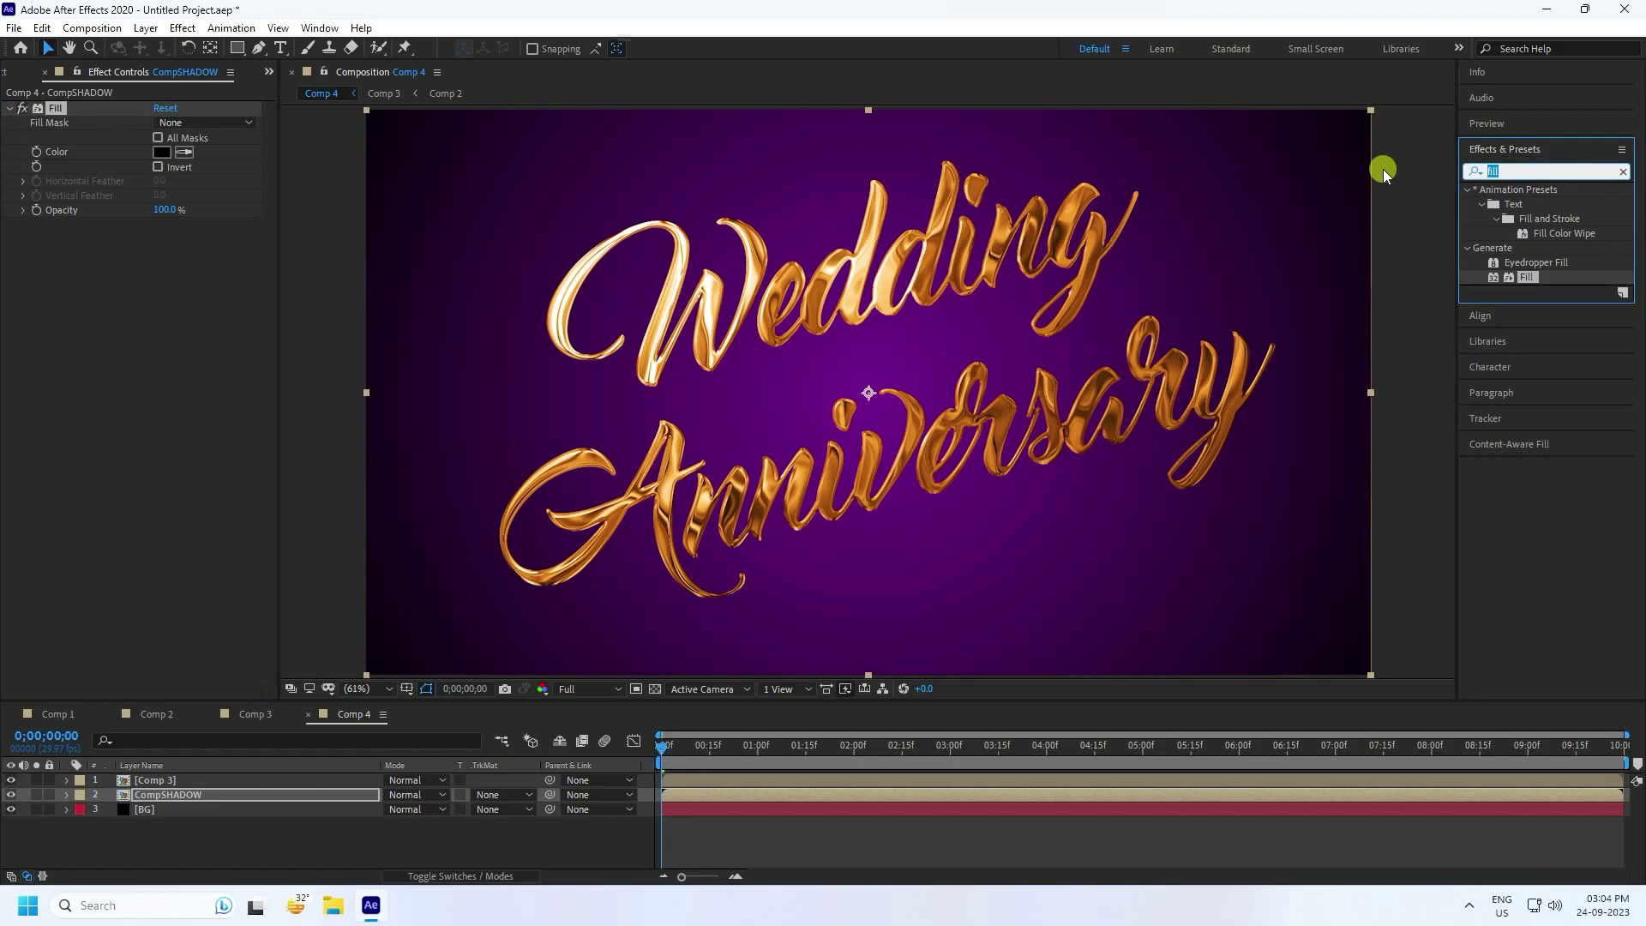
{"action": "type", "text": "dro"}
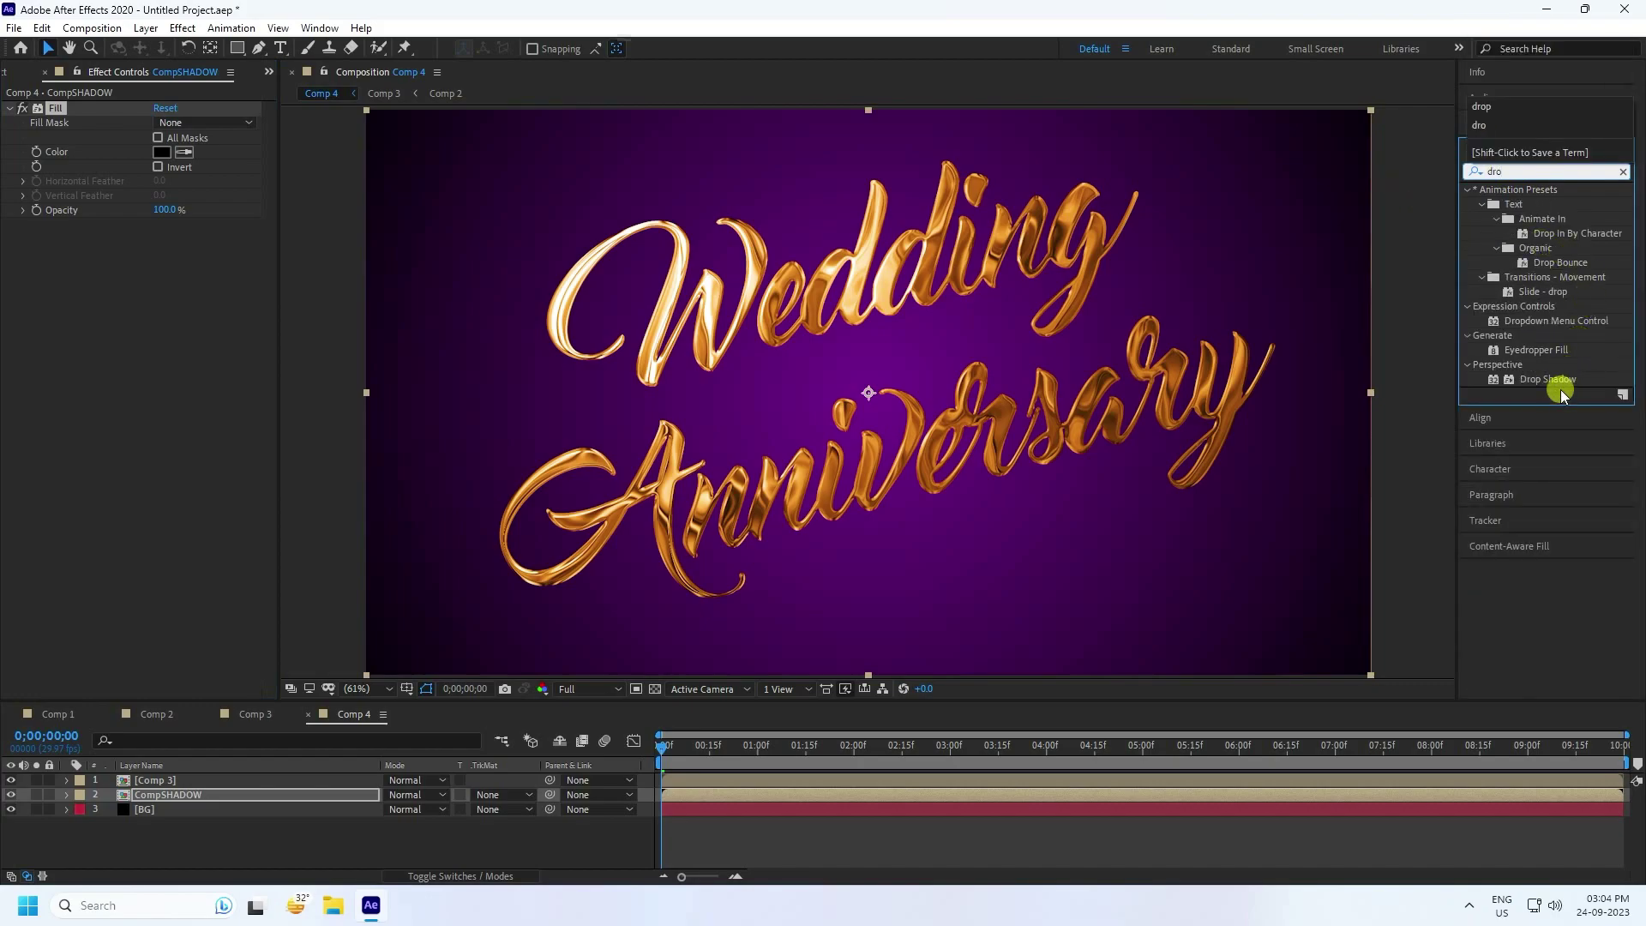
{"action": "left_click_drag", "start_coordinate": [1552, 379], "coordinate": [176, 792]}
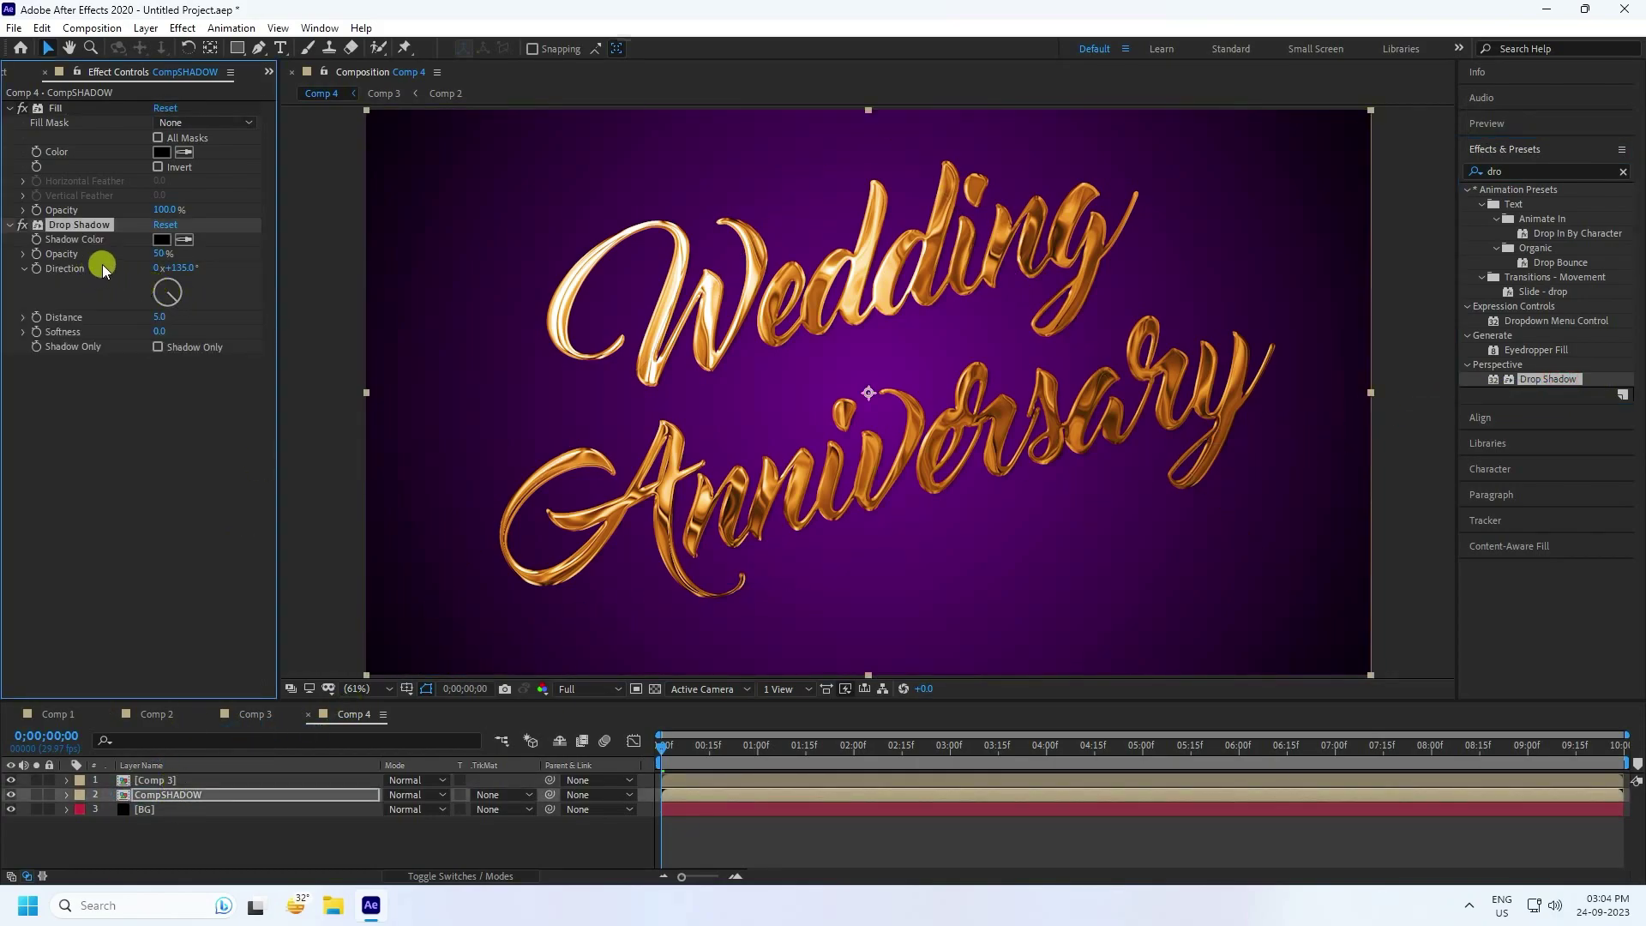
Set the Drop Shadow's opacity to 35%, distance to 15 and softness to 25.
{"action": "left_click", "coordinate": [163, 253]}
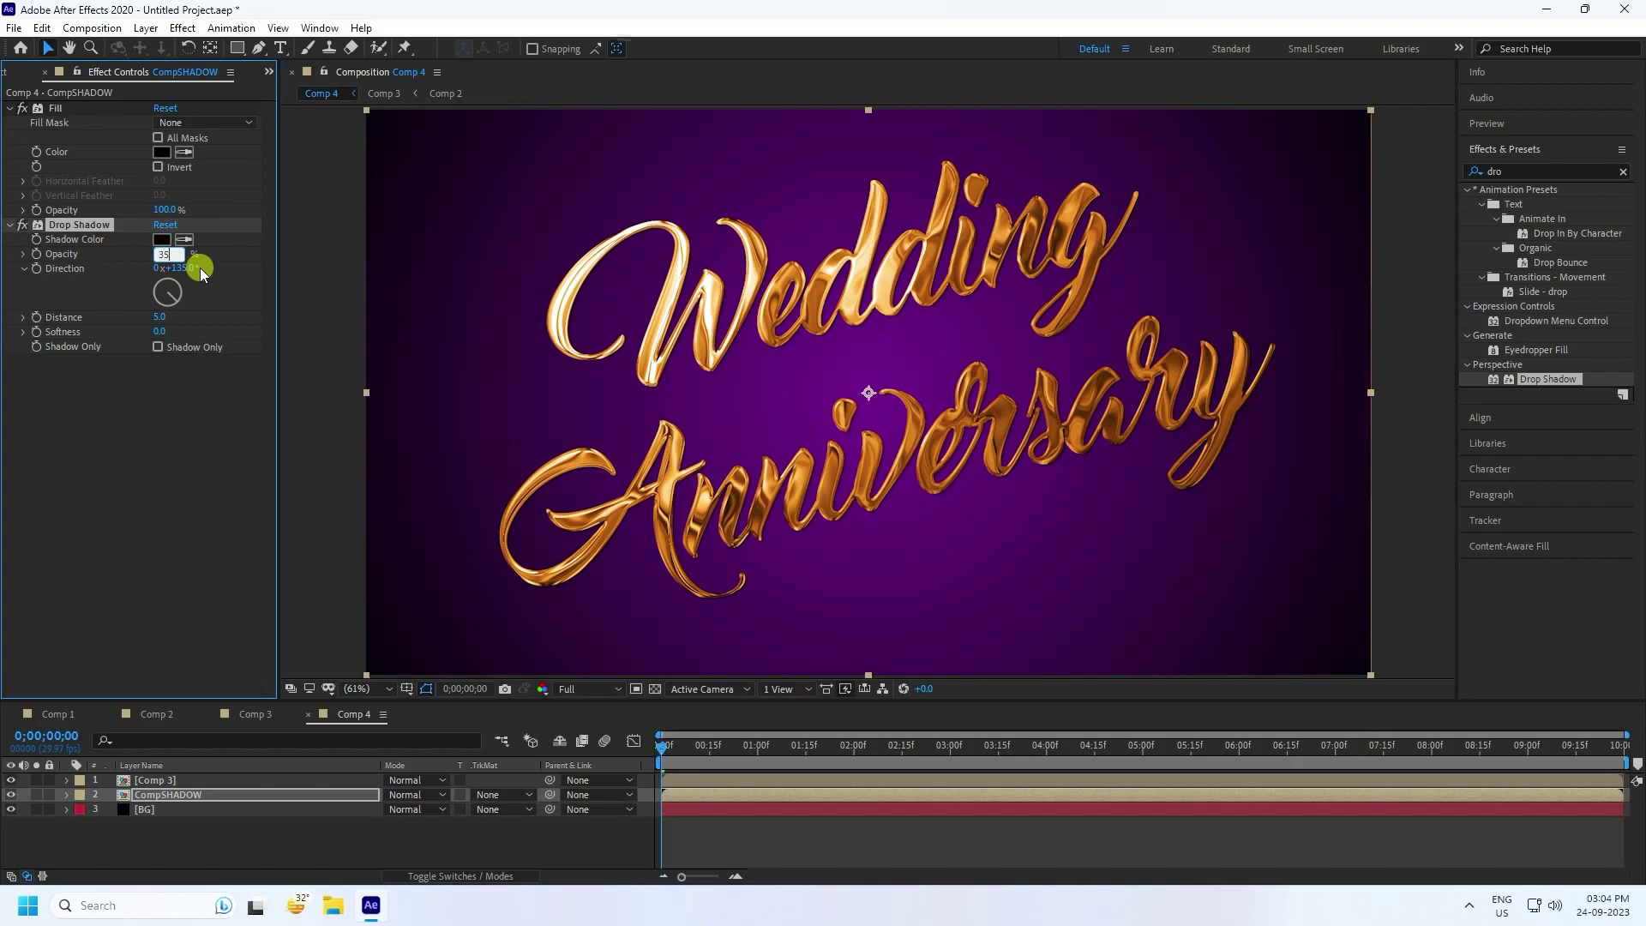
{"action": "key", "text": "slash"}
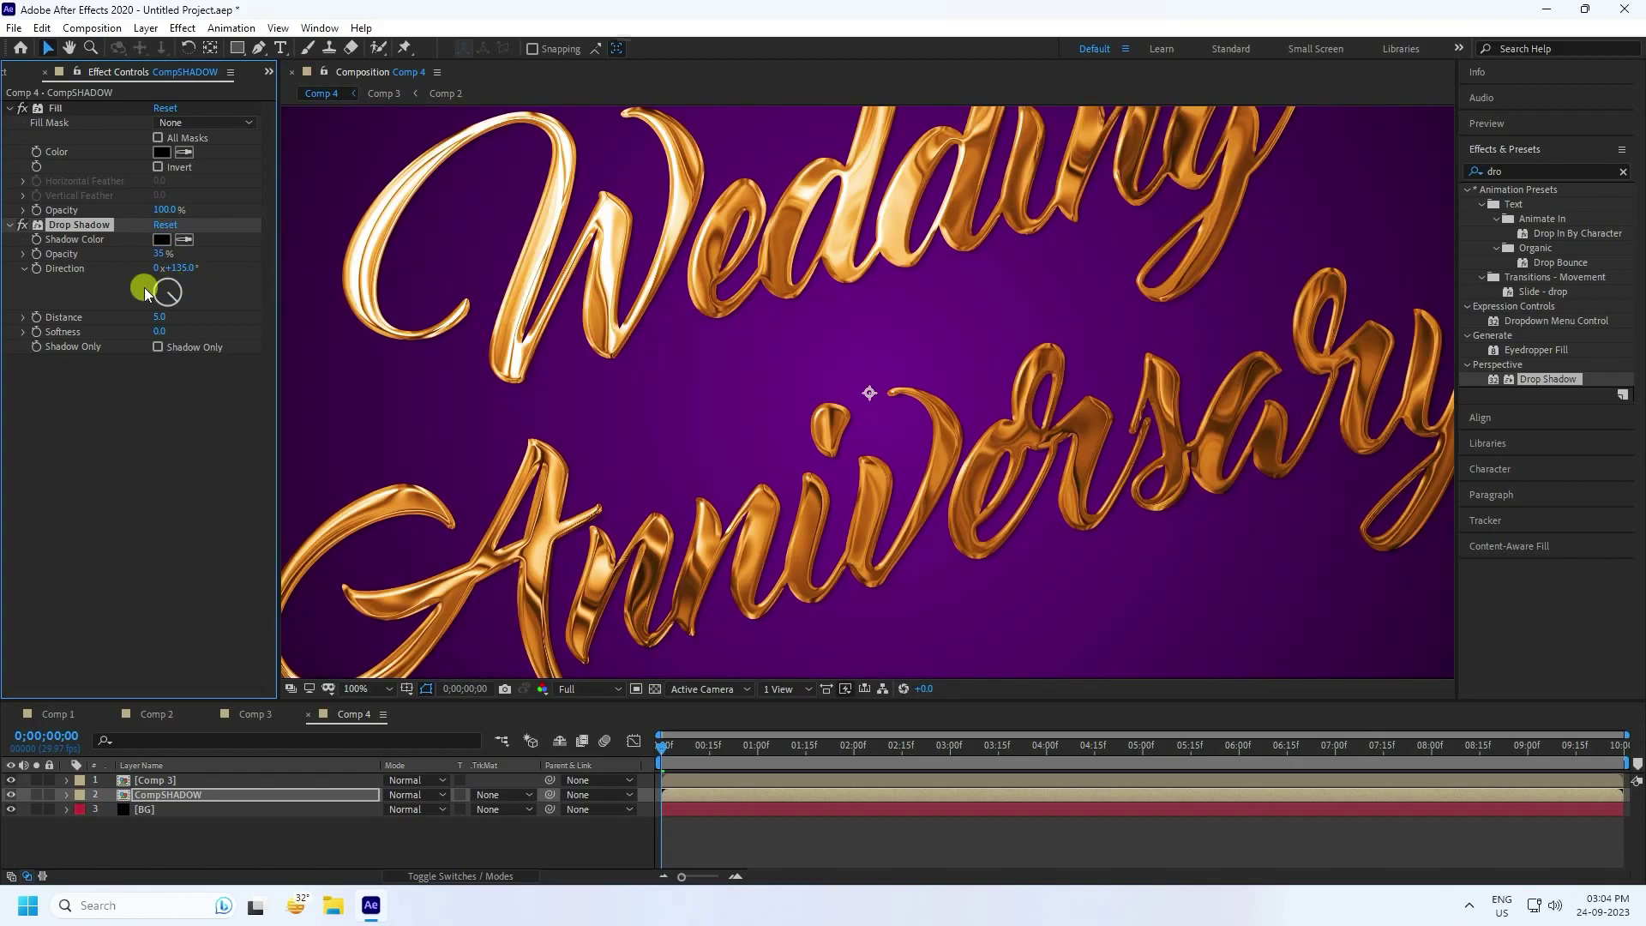
{"action": "left_click", "coordinate": [160, 319]}
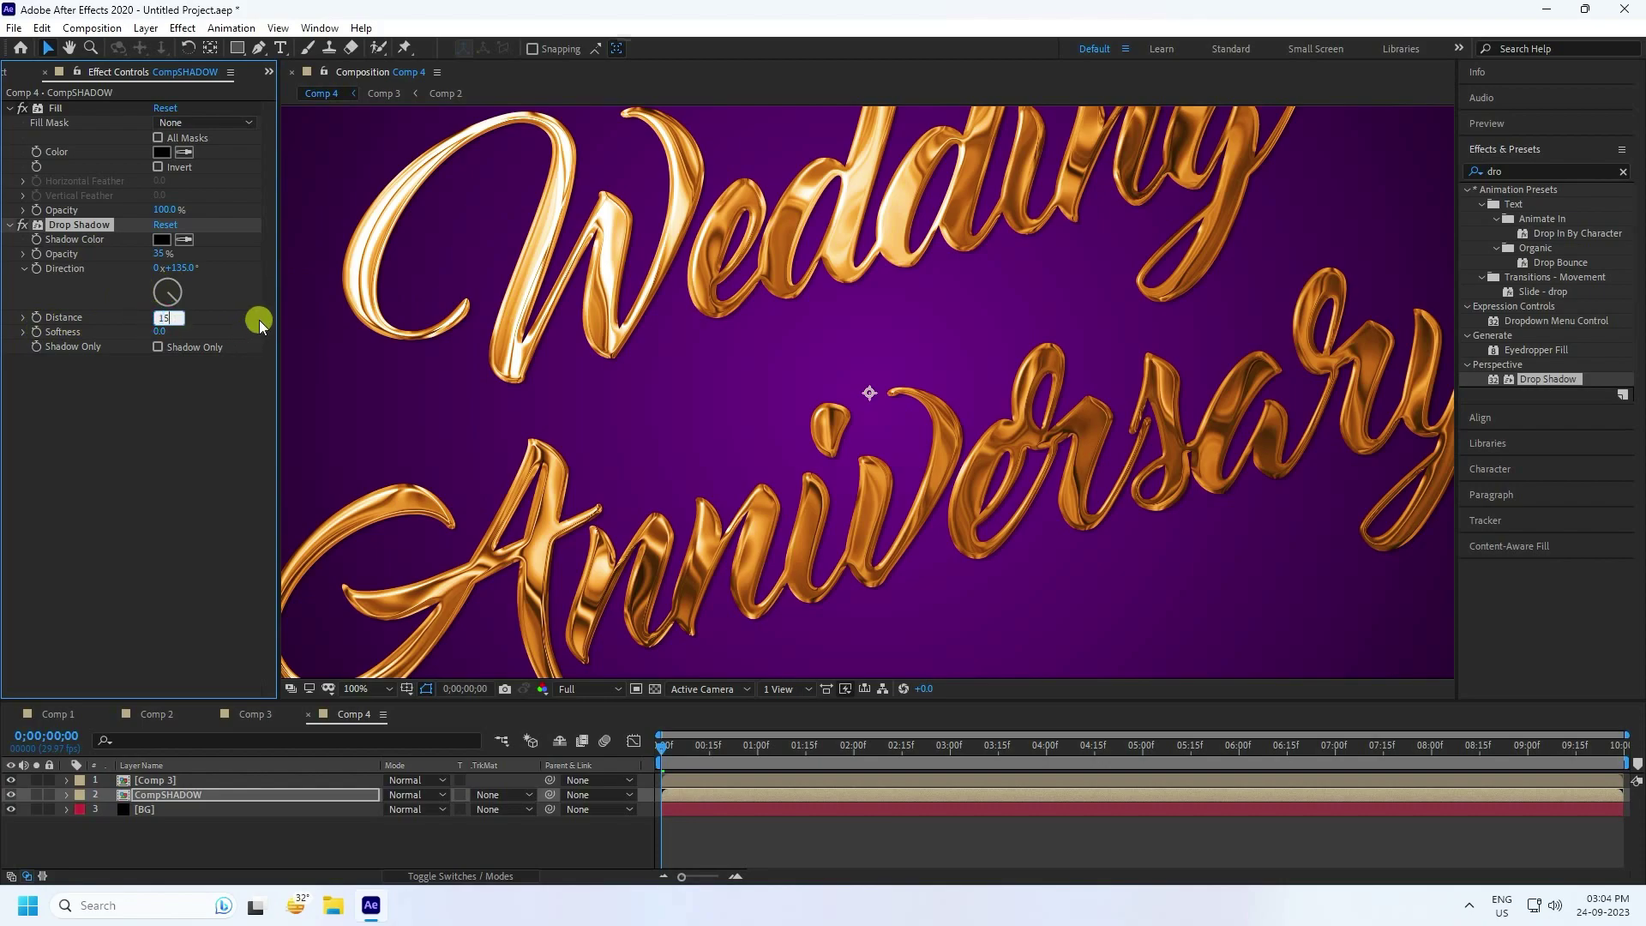
{"action": "left_click", "coordinate": [159, 331]}
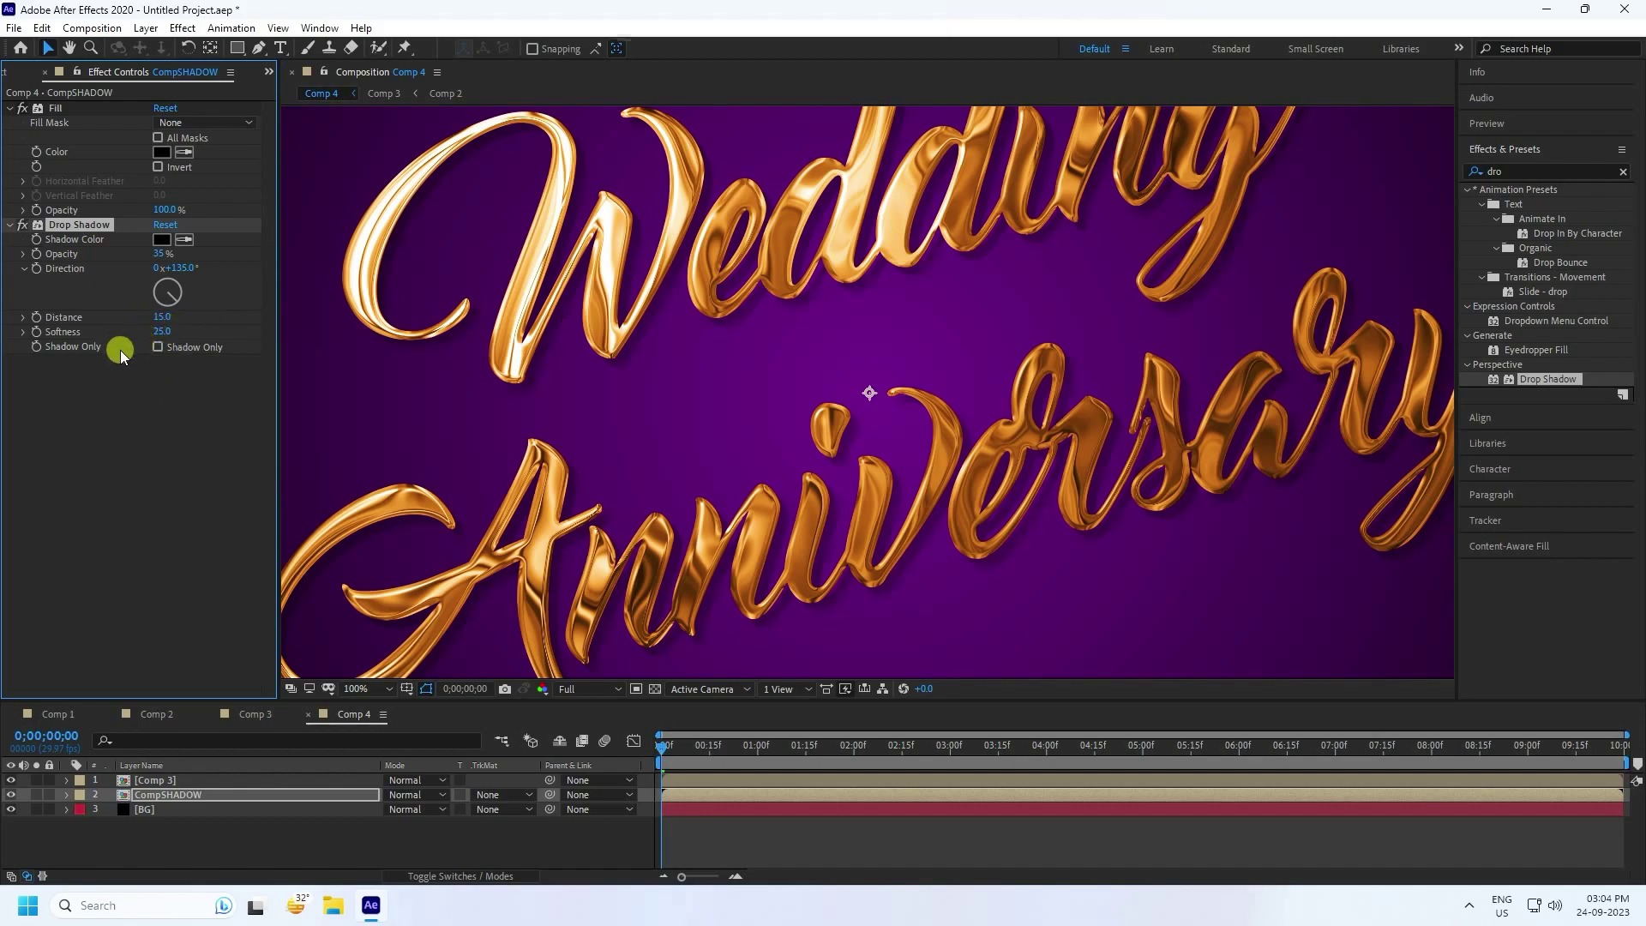
{"action": "key", "text": "comma"}
{"action": "key", "text": "comma"}
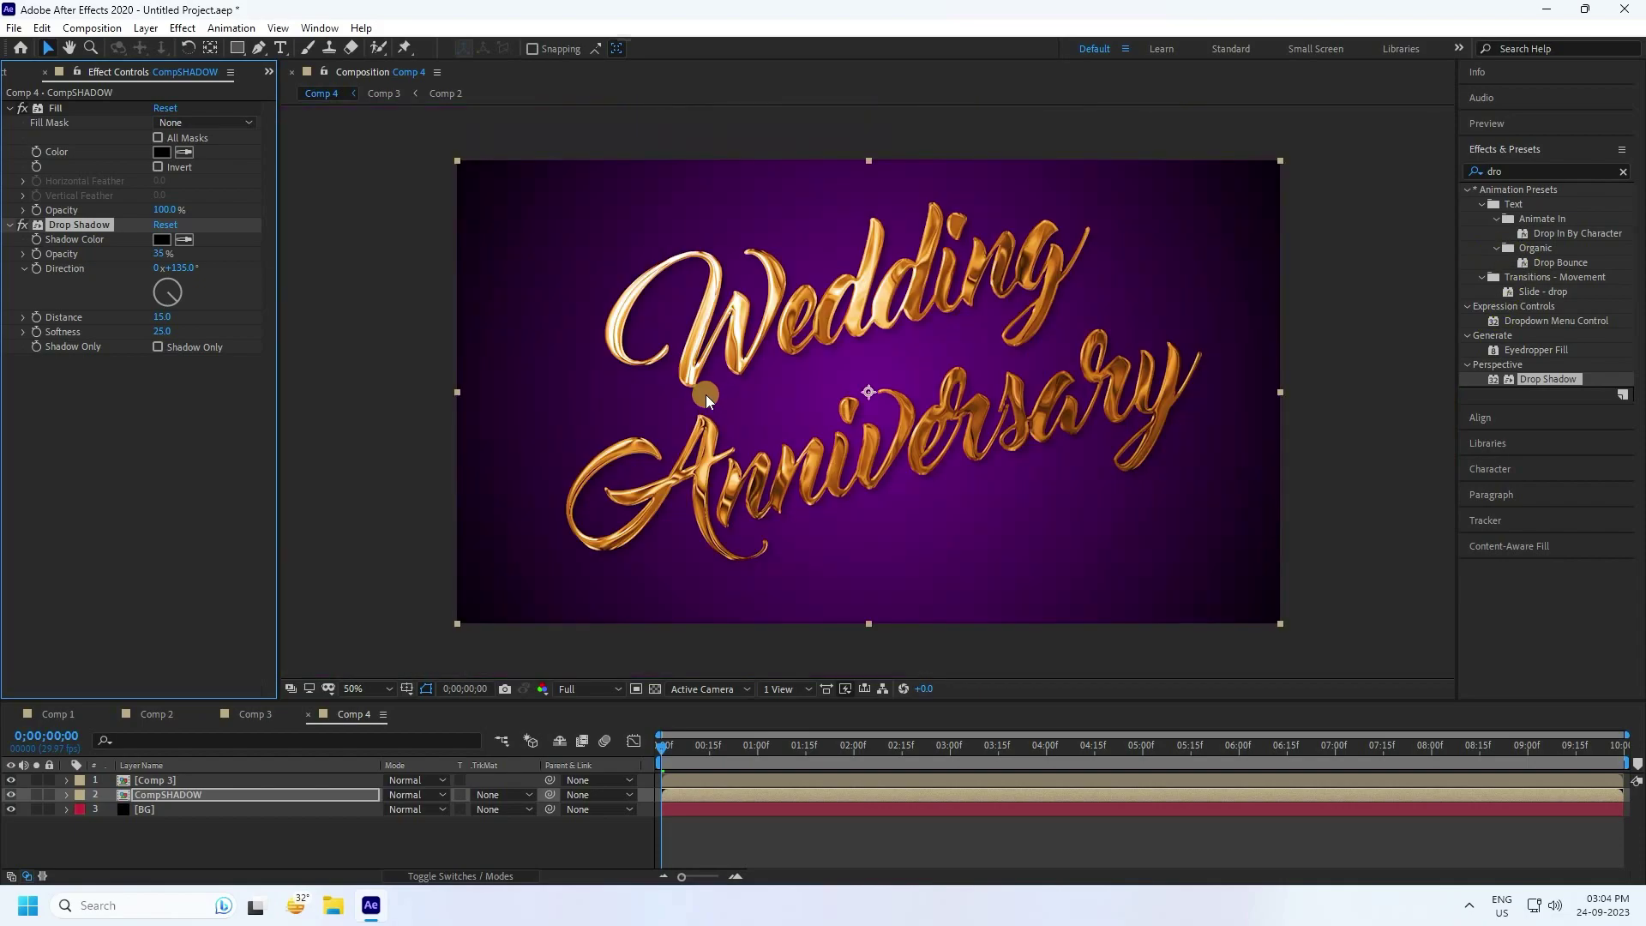
Add CC Radial Fast Blur to the CompSHADOW layer and place its center above the W of Wedding, at about 362, 182.
{"action": "left_click", "coordinate": [1491, 172]}
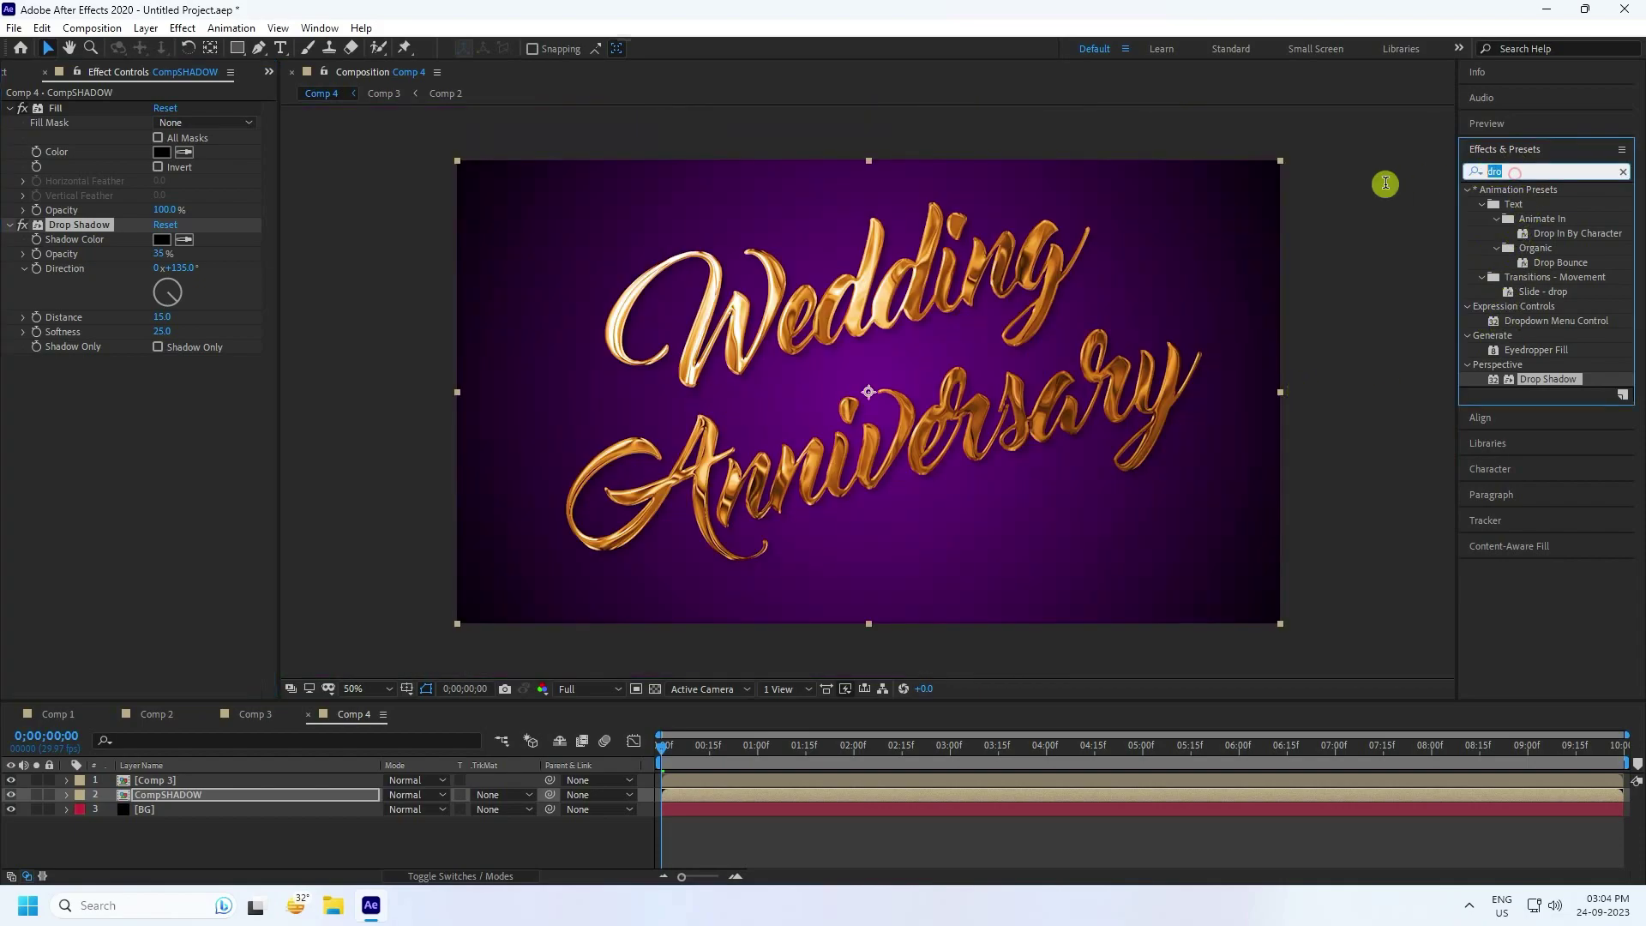
{"action": "type", "text": "cc r"}
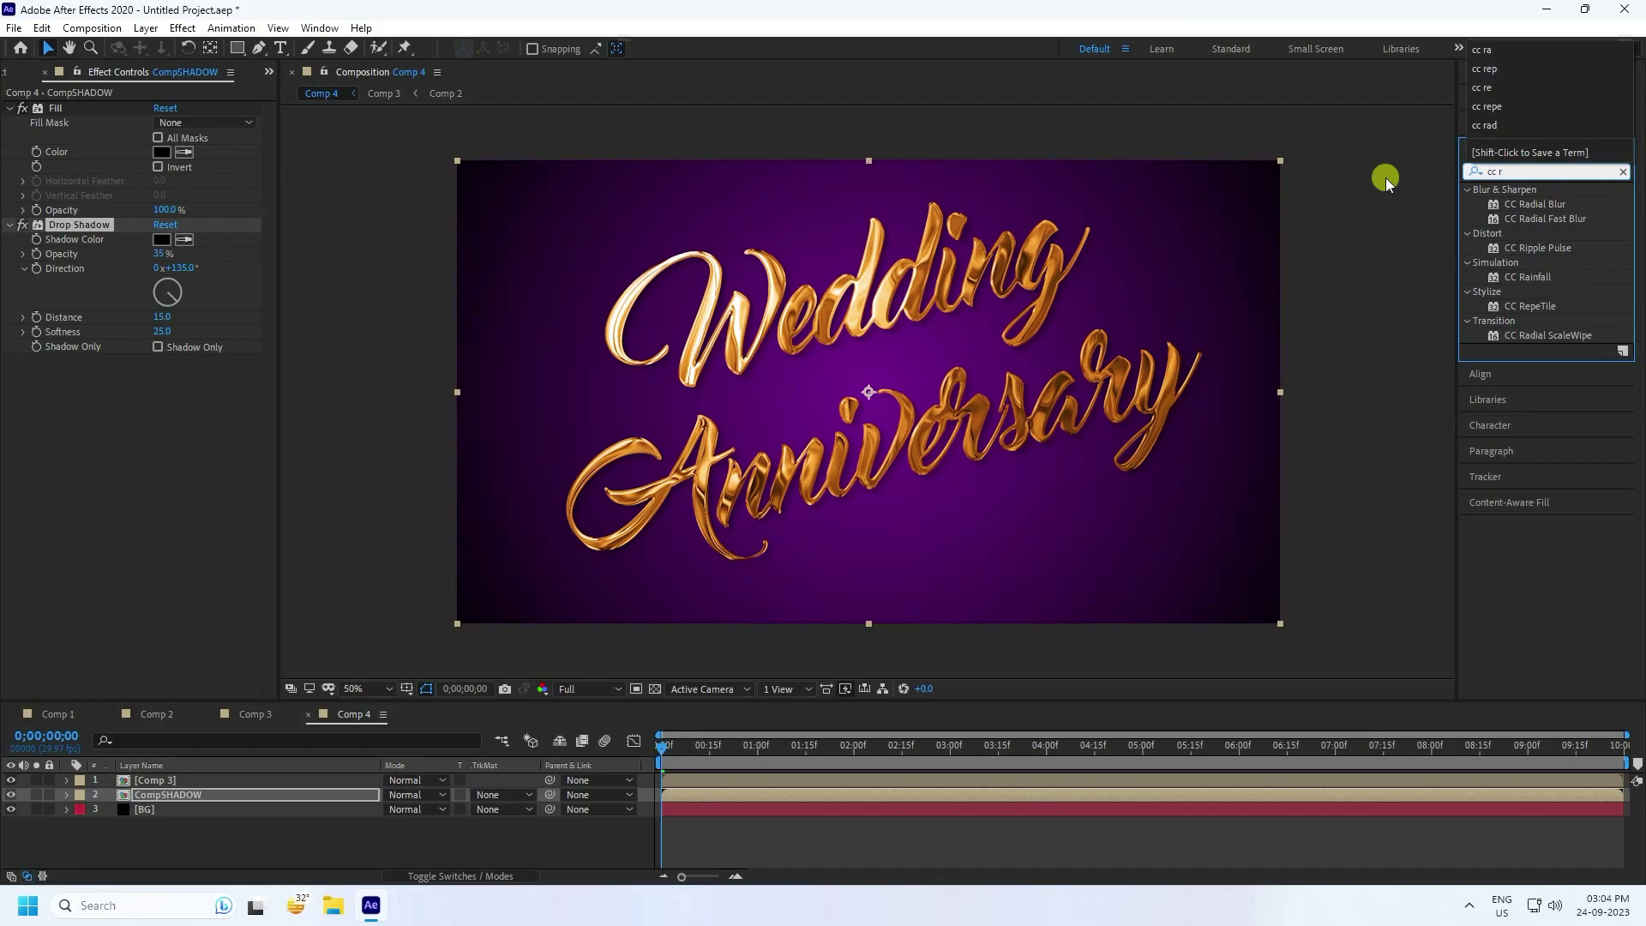
{"action": "type", "text": "a"}
{"action": "left_click_drag", "start_coordinate": [1547, 218], "coordinate": [120, 513]}
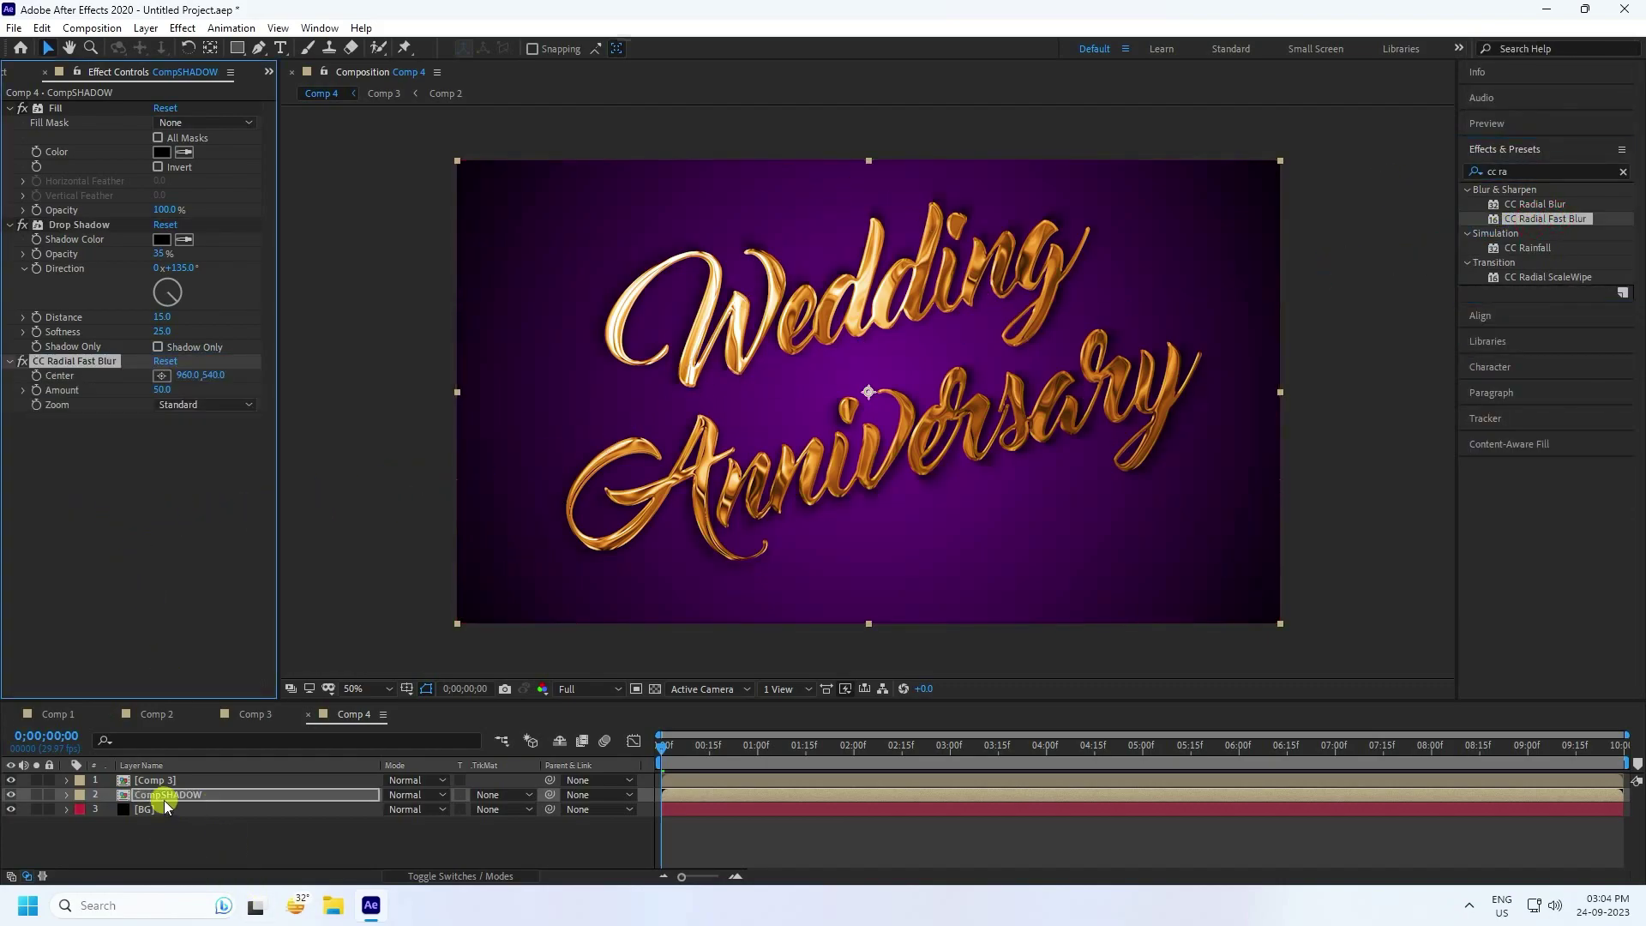
{"action": "left_click", "coordinate": [161, 376]}
{"action": "left_click", "coordinate": [612, 238]}
Set the CC Radial Fast Blur amount to 65 and check the lengthened shadow behind the lettering.
{"action": "key", "text": "period"}
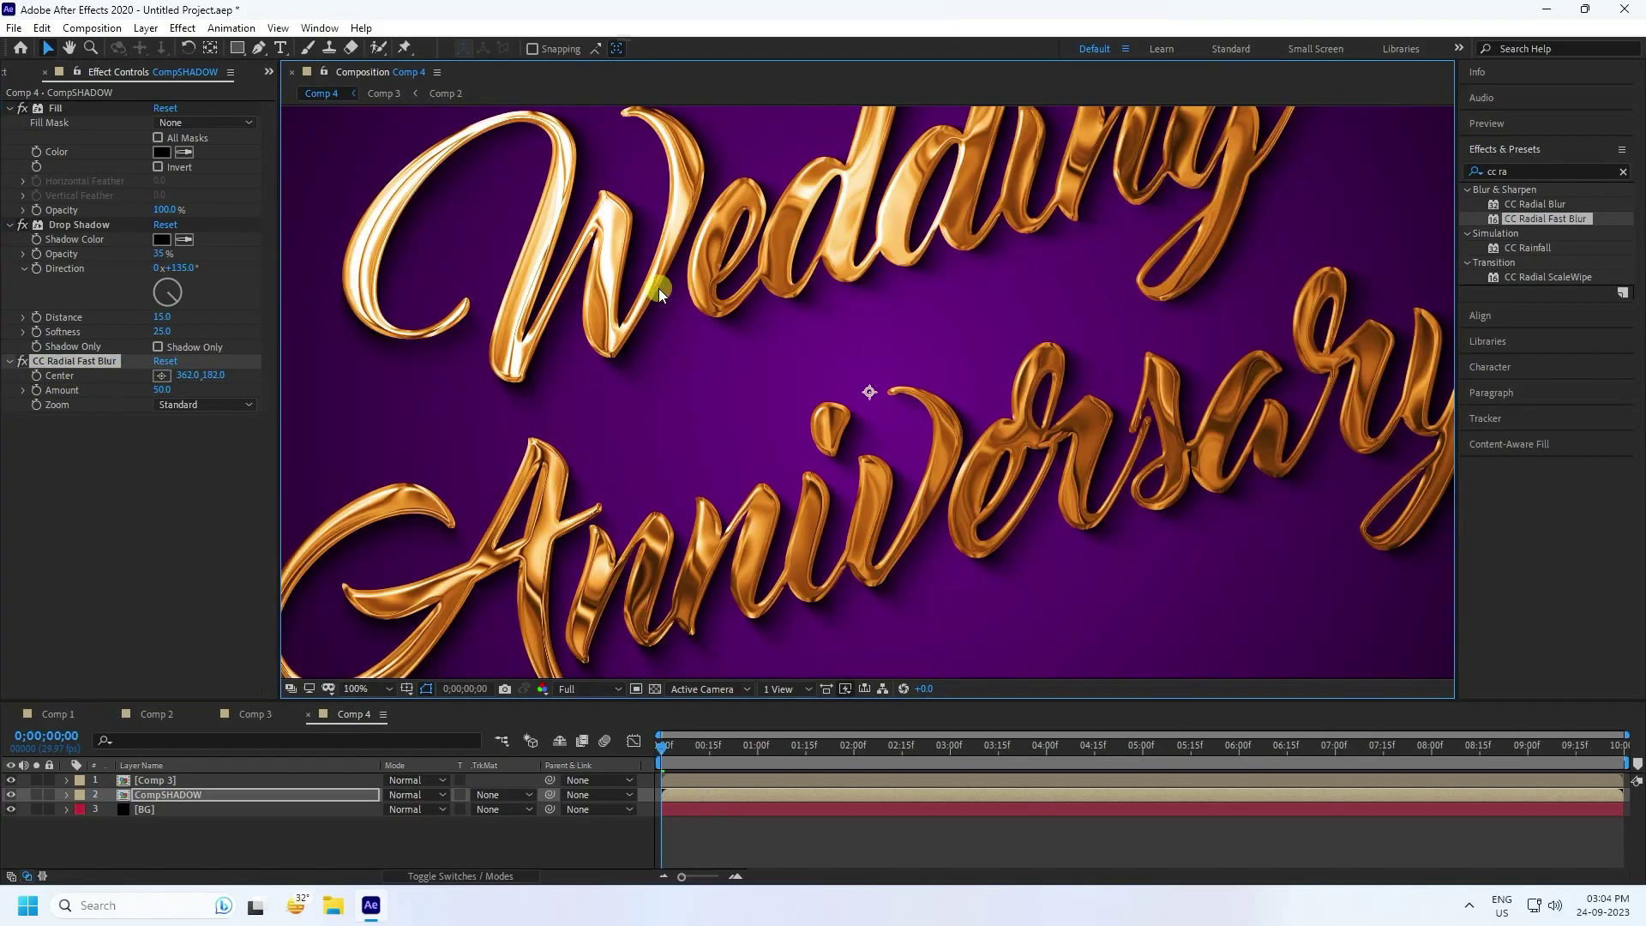
{"action": "scroll", "coordinate": [672, 311], "scroll_direction": "up", "scroll_amount": 2}
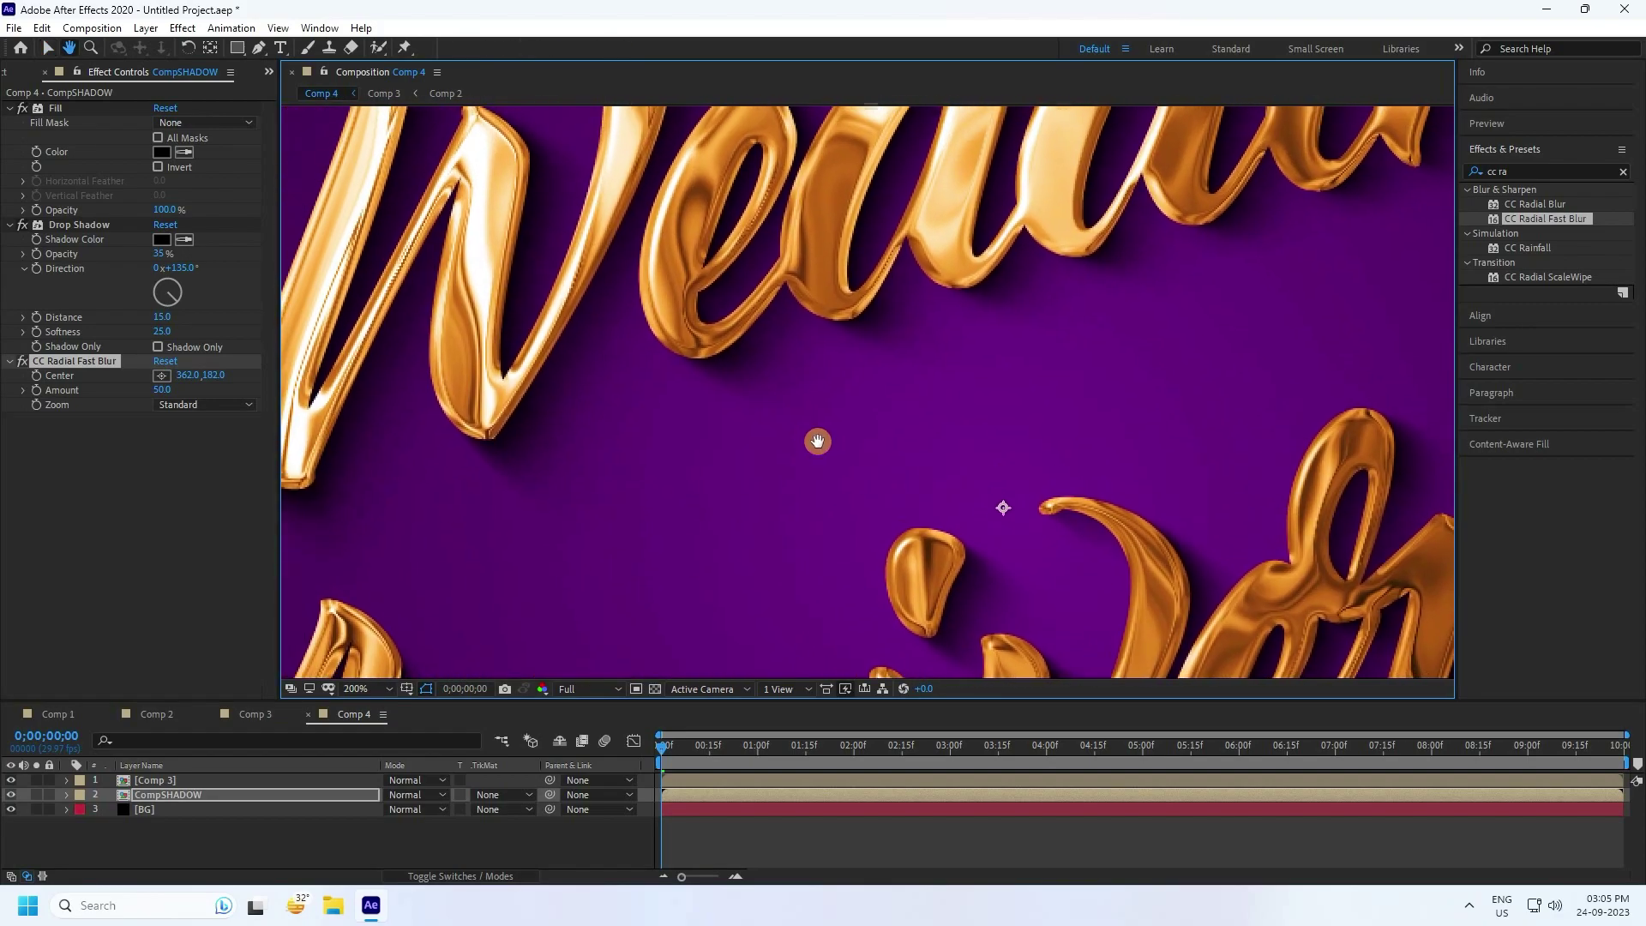
{"action": "key", "text": "comma"}
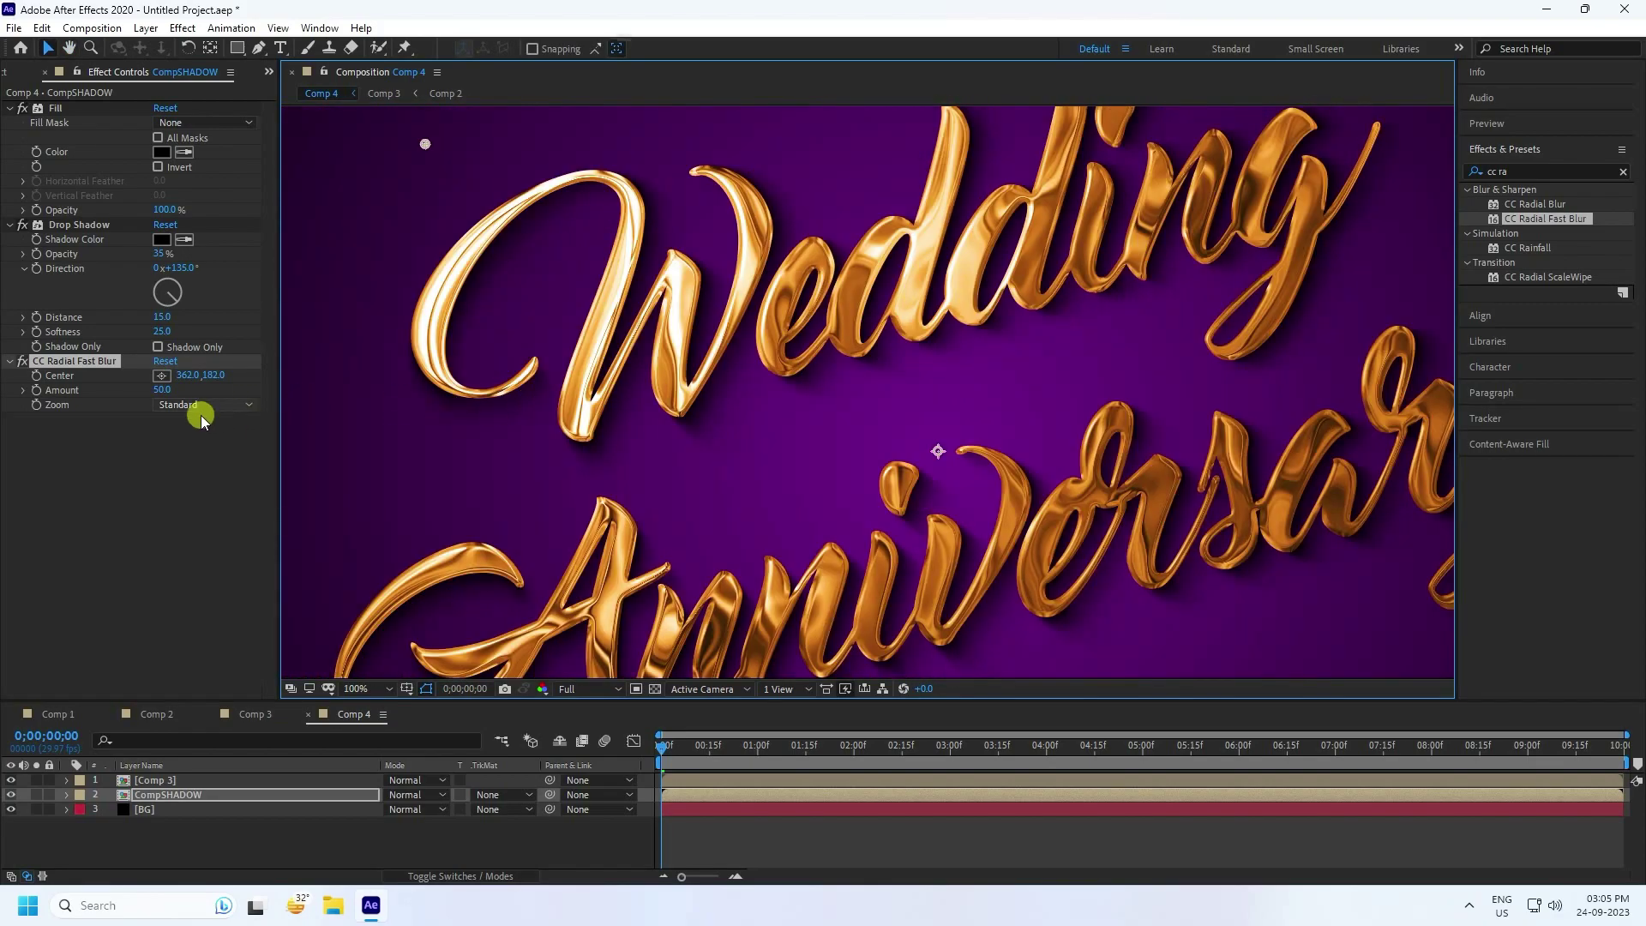
{"action": "left_click", "coordinate": [162, 390]}
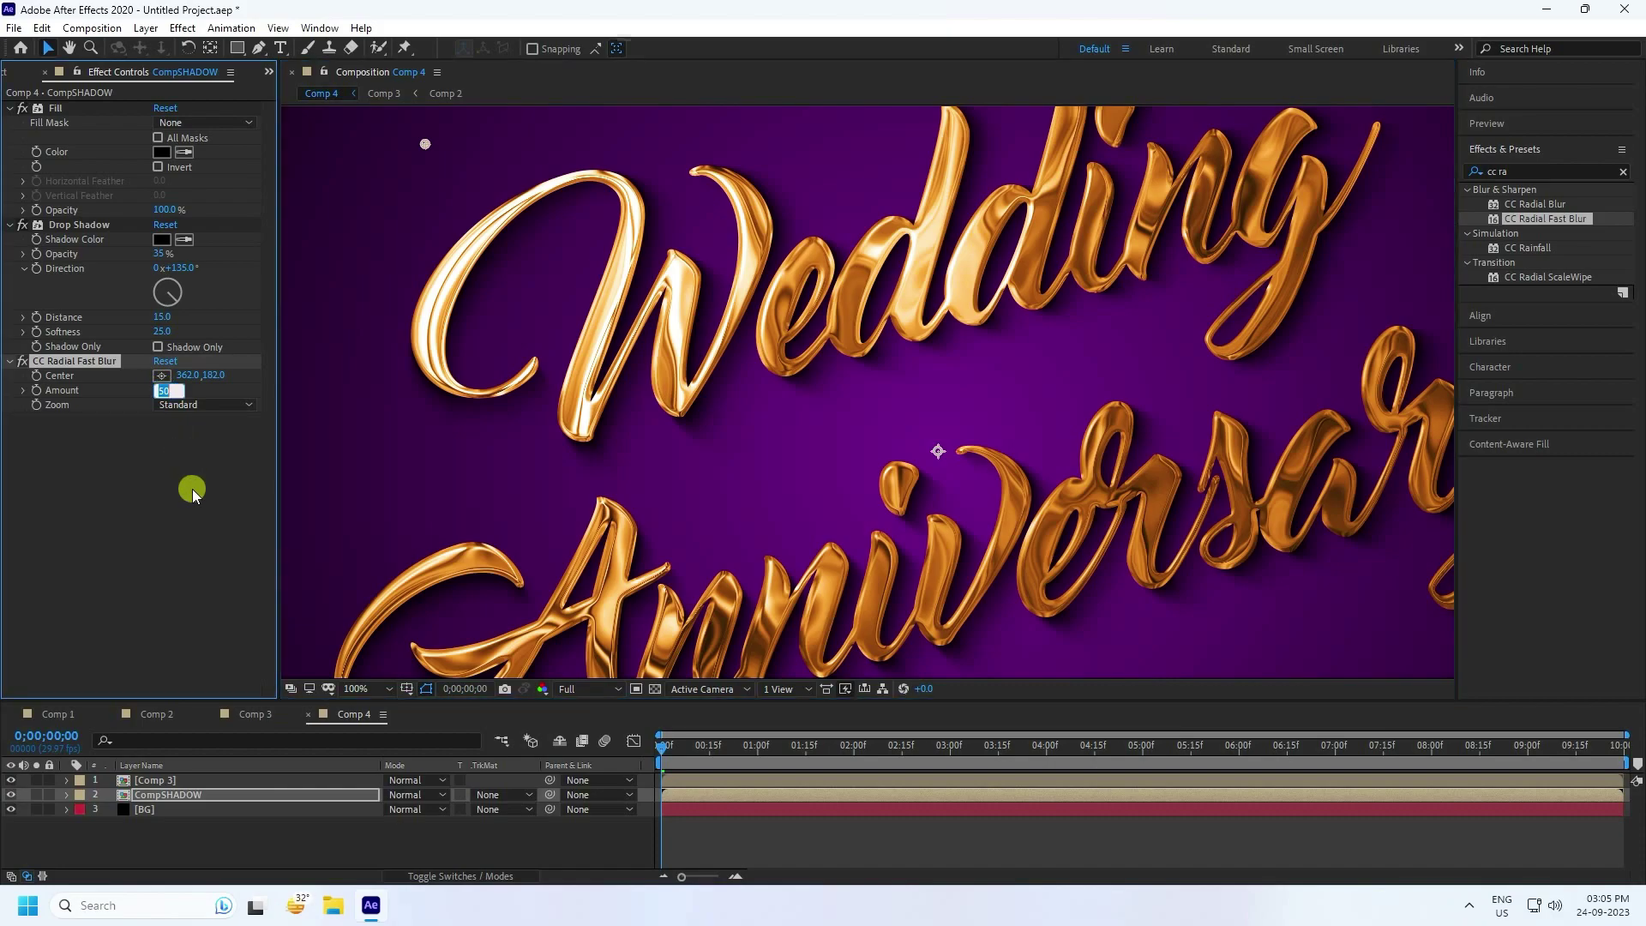
{"action": "left_click", "coordinate": [186, 474]}
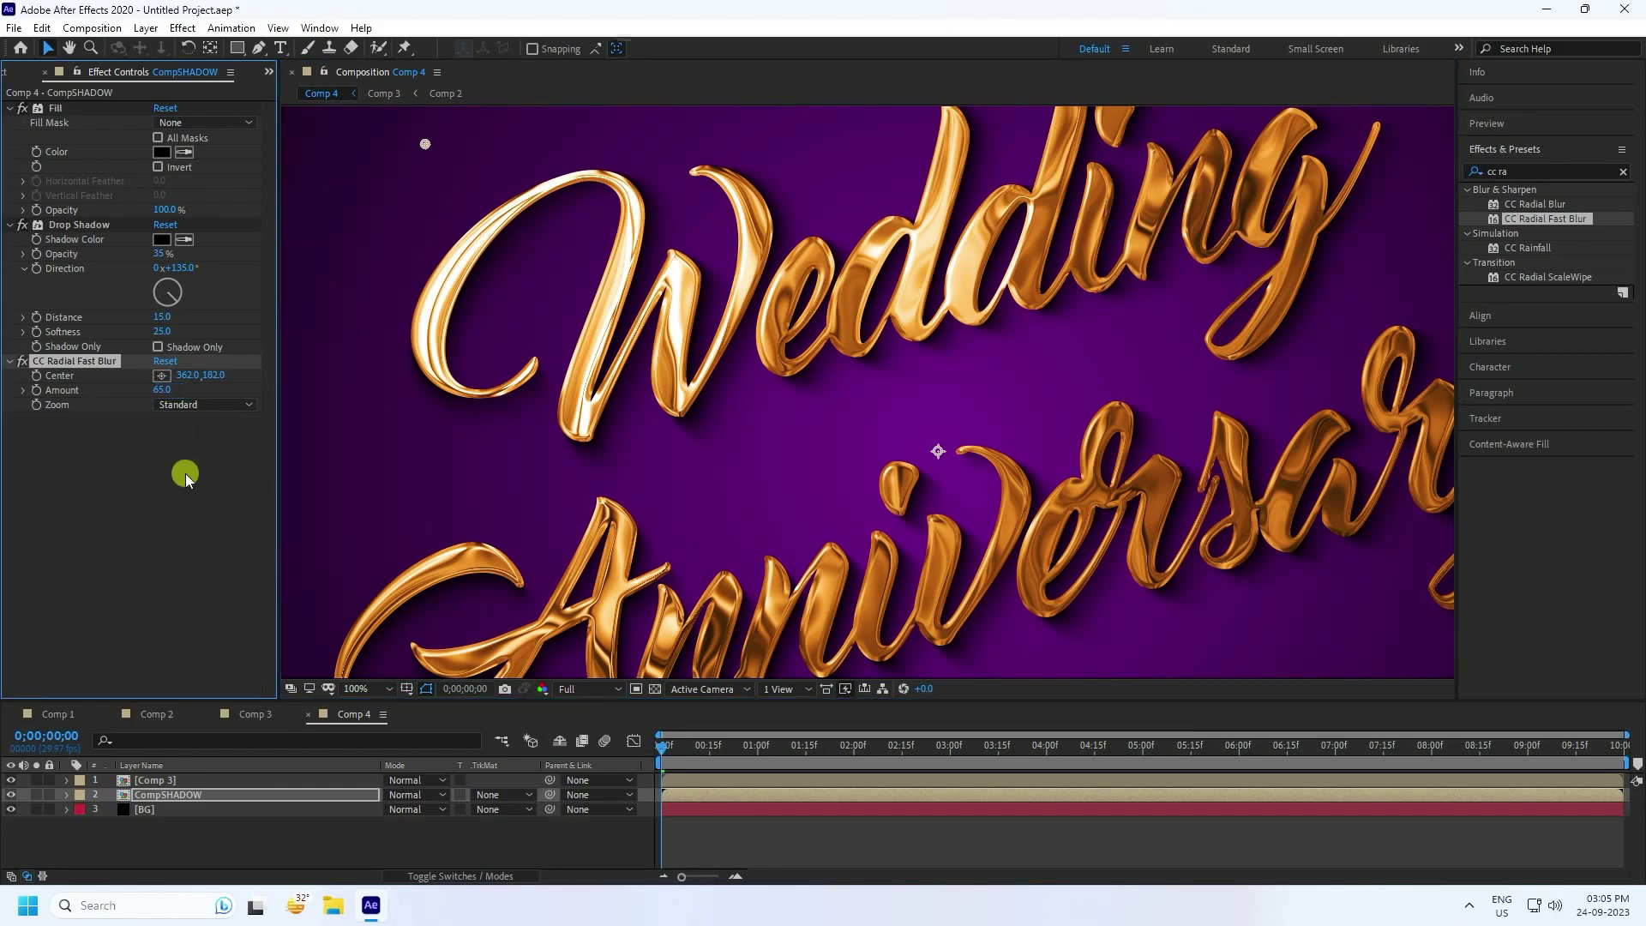
{"action": "key", "text": "comma"}
{"action": "key", "text": "period"}
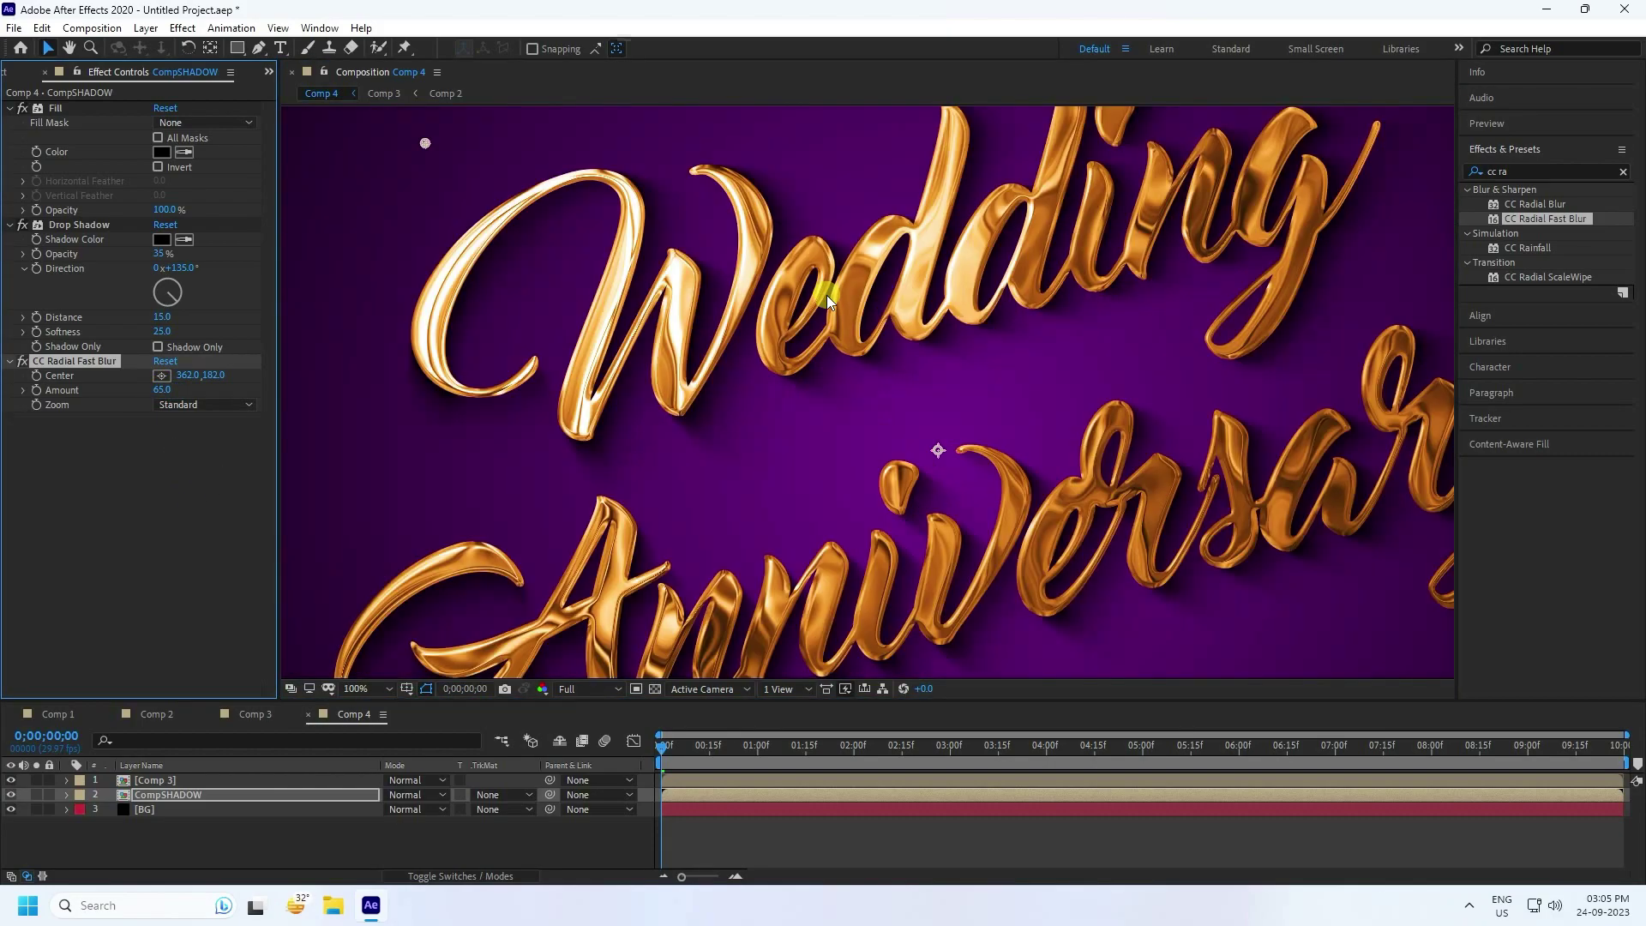
{"action": "scroll", "coordinate": [914, 485], "scroll_direction": "down", "scroll_amount": 2}
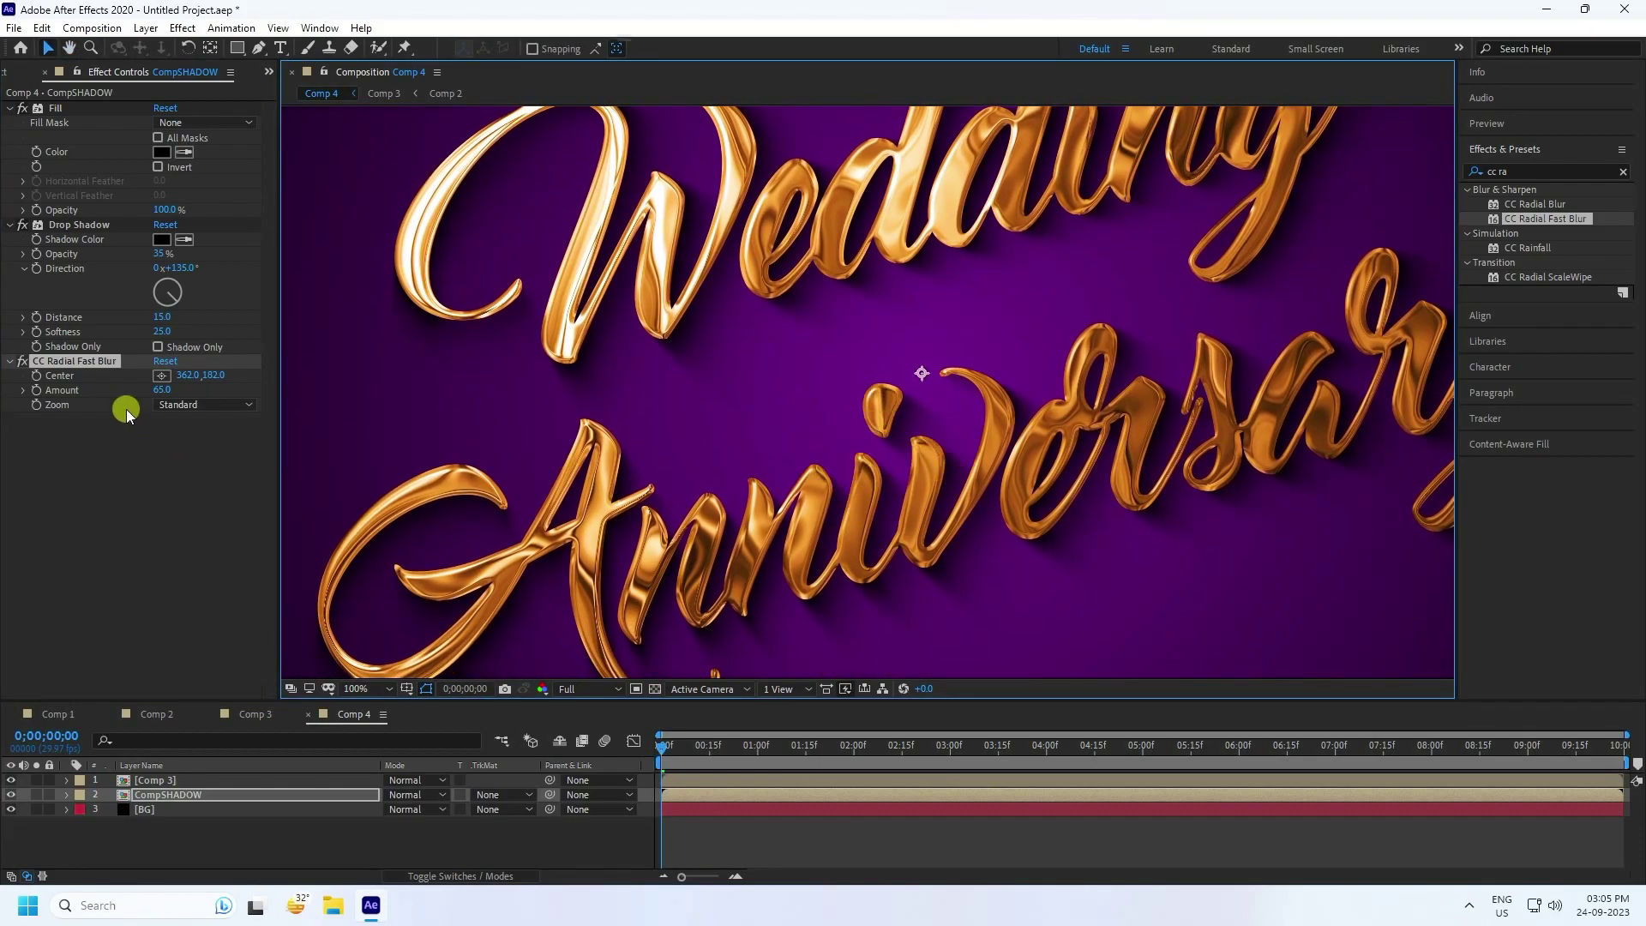
{"action": "left_click", "coordinate": [159, 829]}
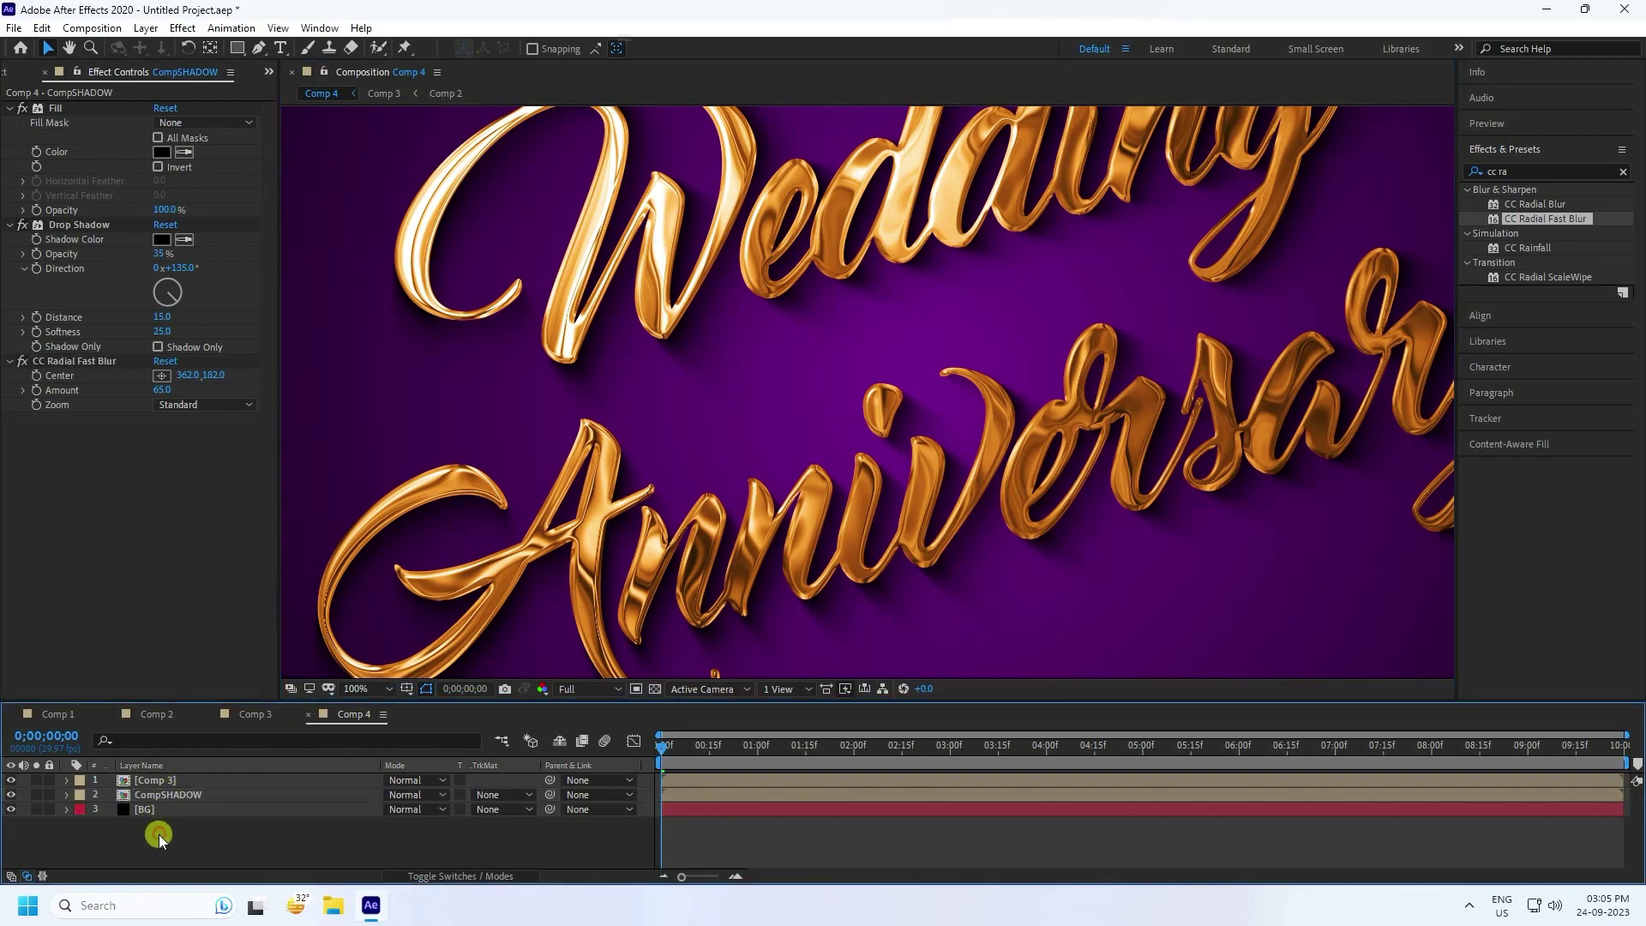
{"action": "key", "text": "comma"}
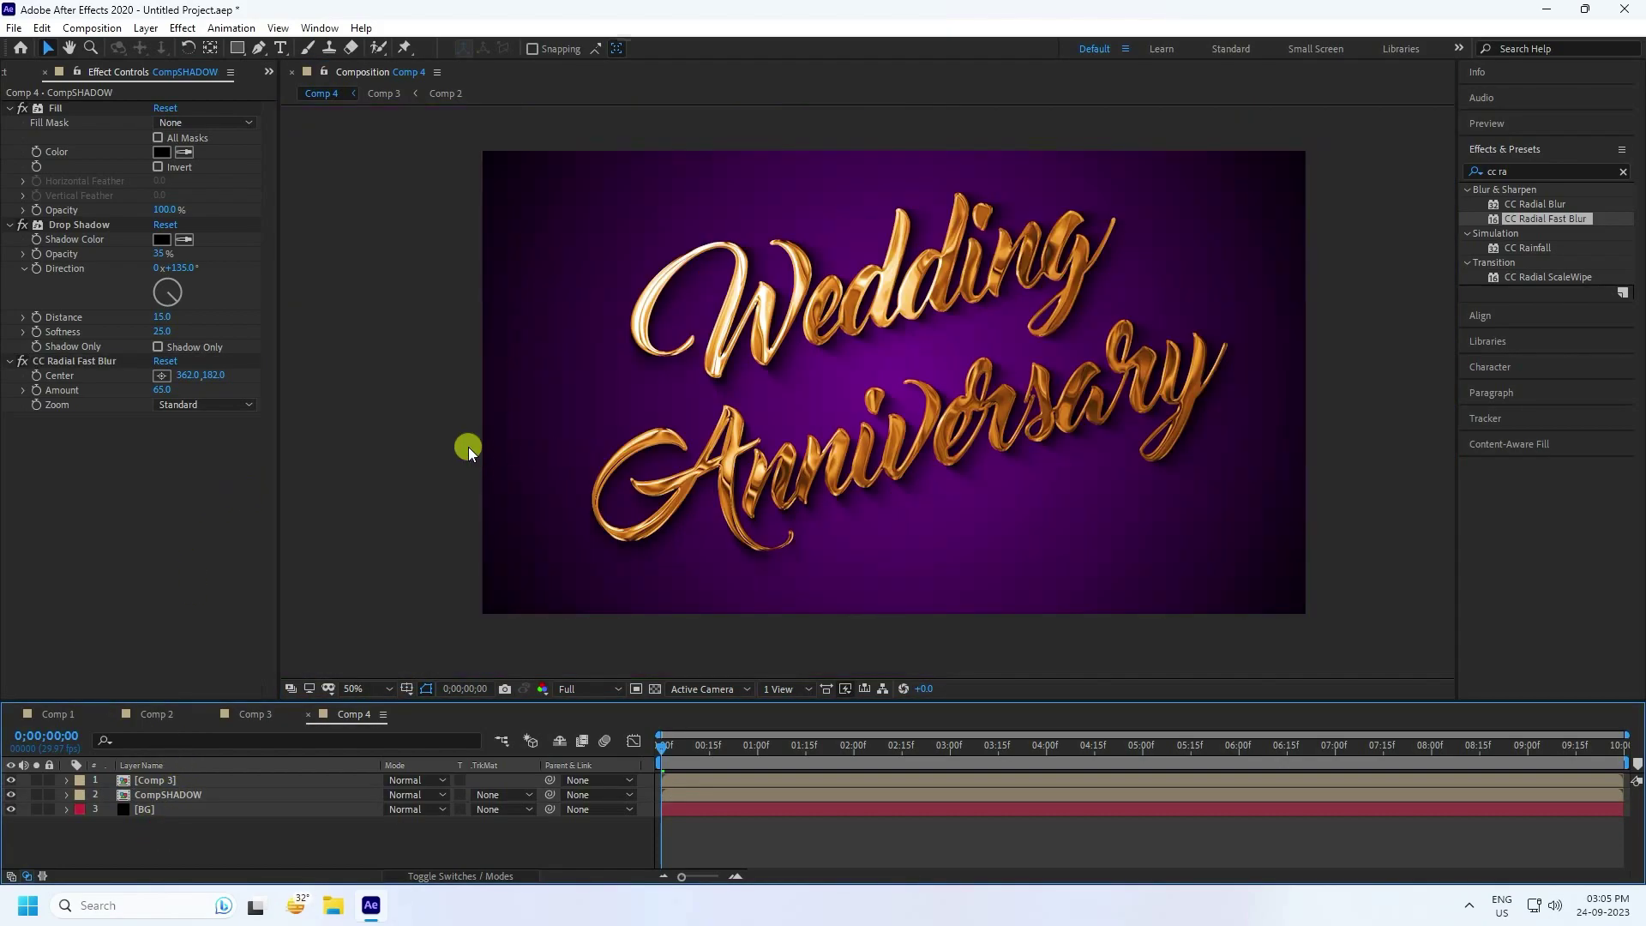
Import the stars footage starting at Comp 1_00000 from Gold Text > Stars > Comp 1 as a PNG sequence.
{"action": "left_click", "coordinate": [18, 71]}
{"action": "right_click", "coordinate": [114, 342]}
{"action": "mouse_move", "coordinate": [154, 425]}
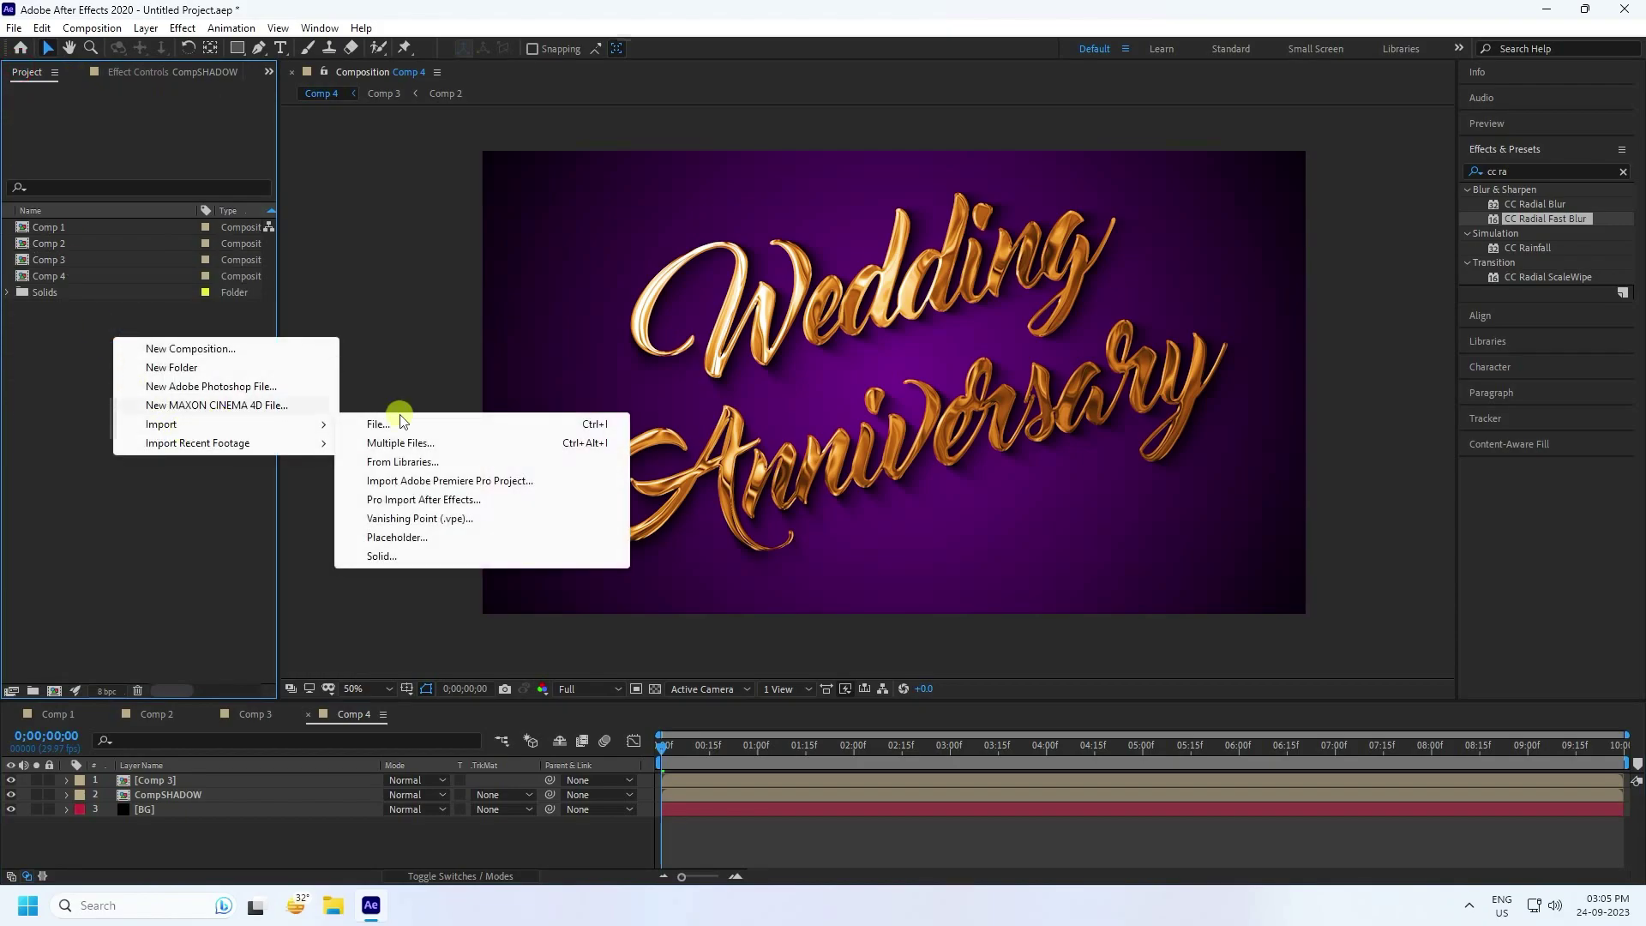
{"action": "left_click", "coordinate": [431, 425]}
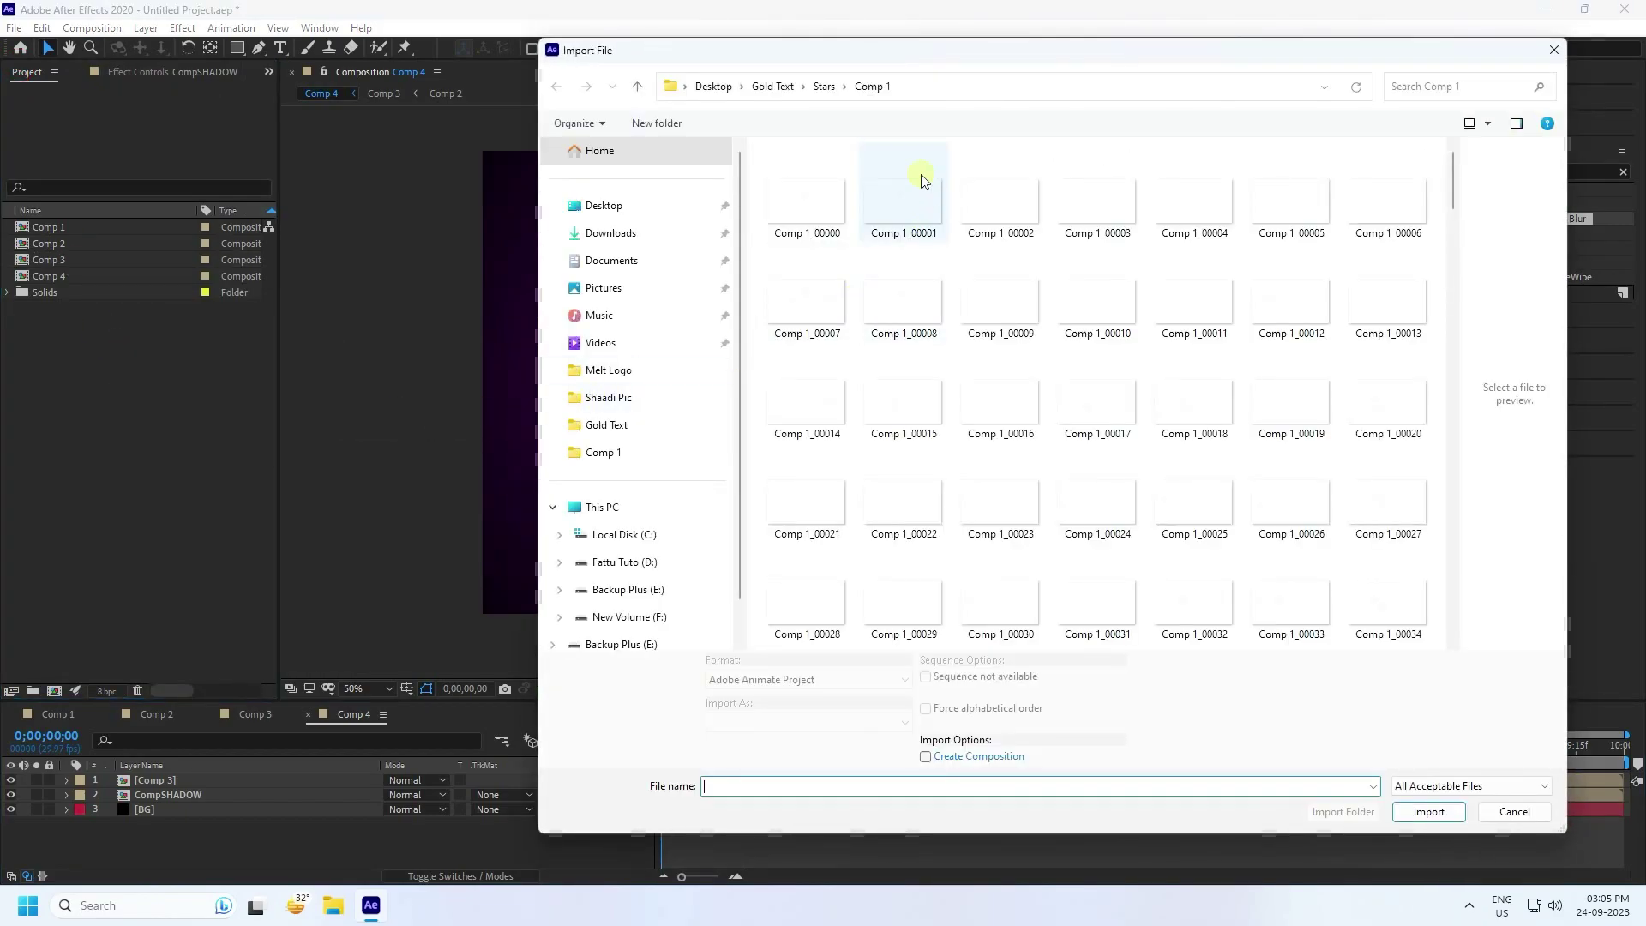
{"action": "left_click", "coordinate": [795, 185]}
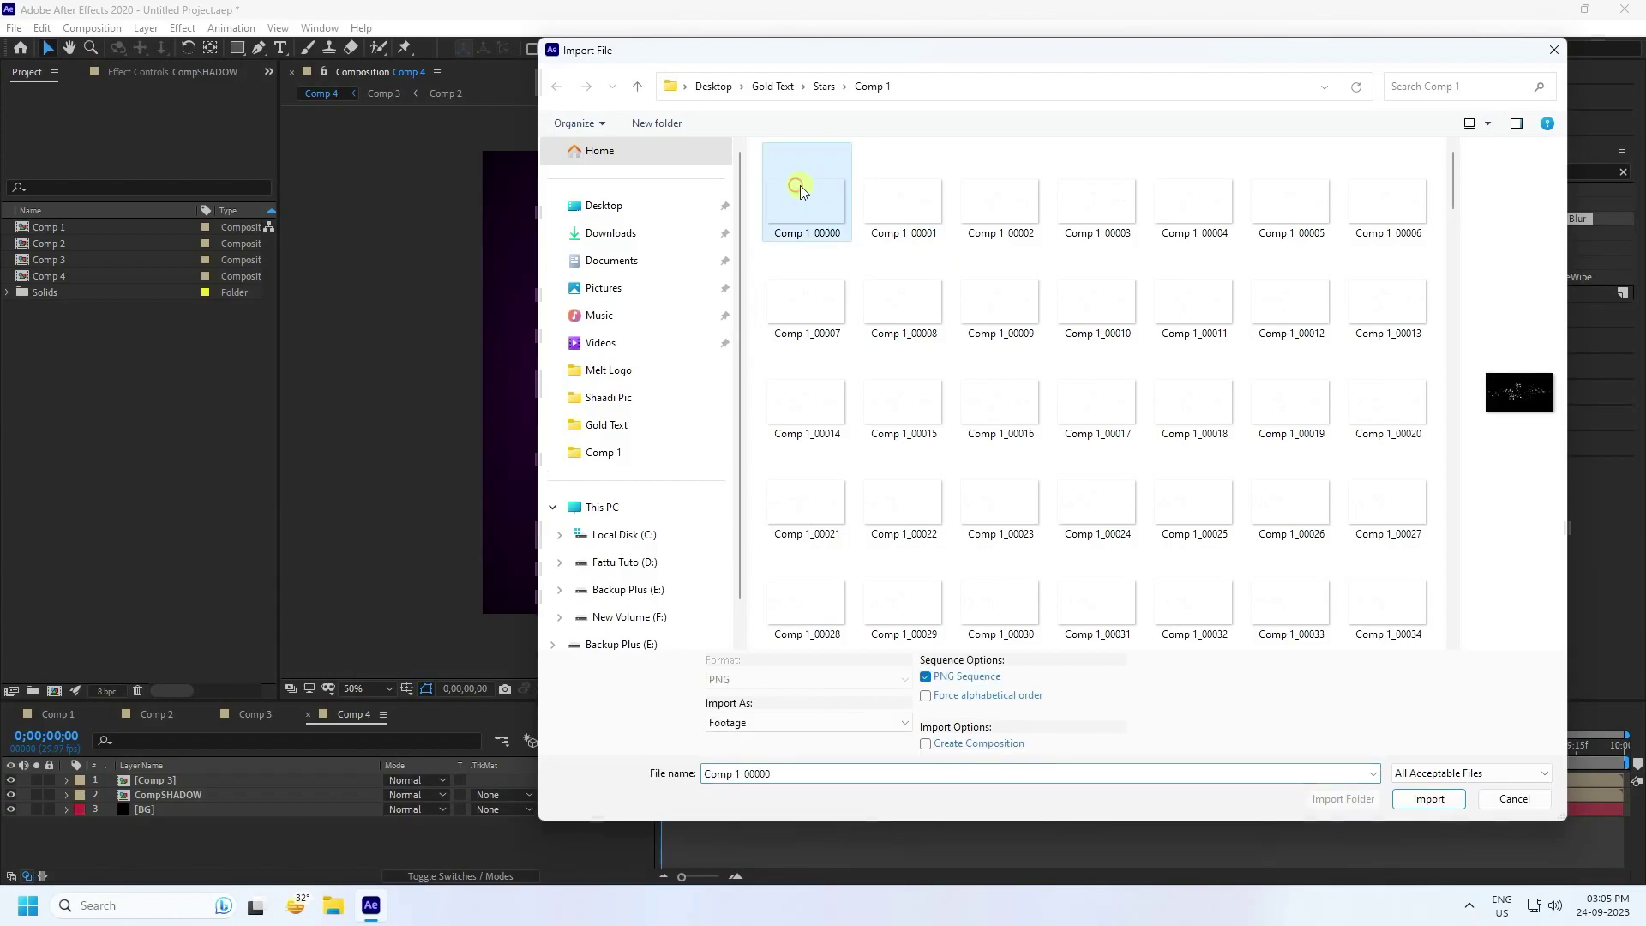
{"action": "left_click", "coordinate": [1438, 809]}
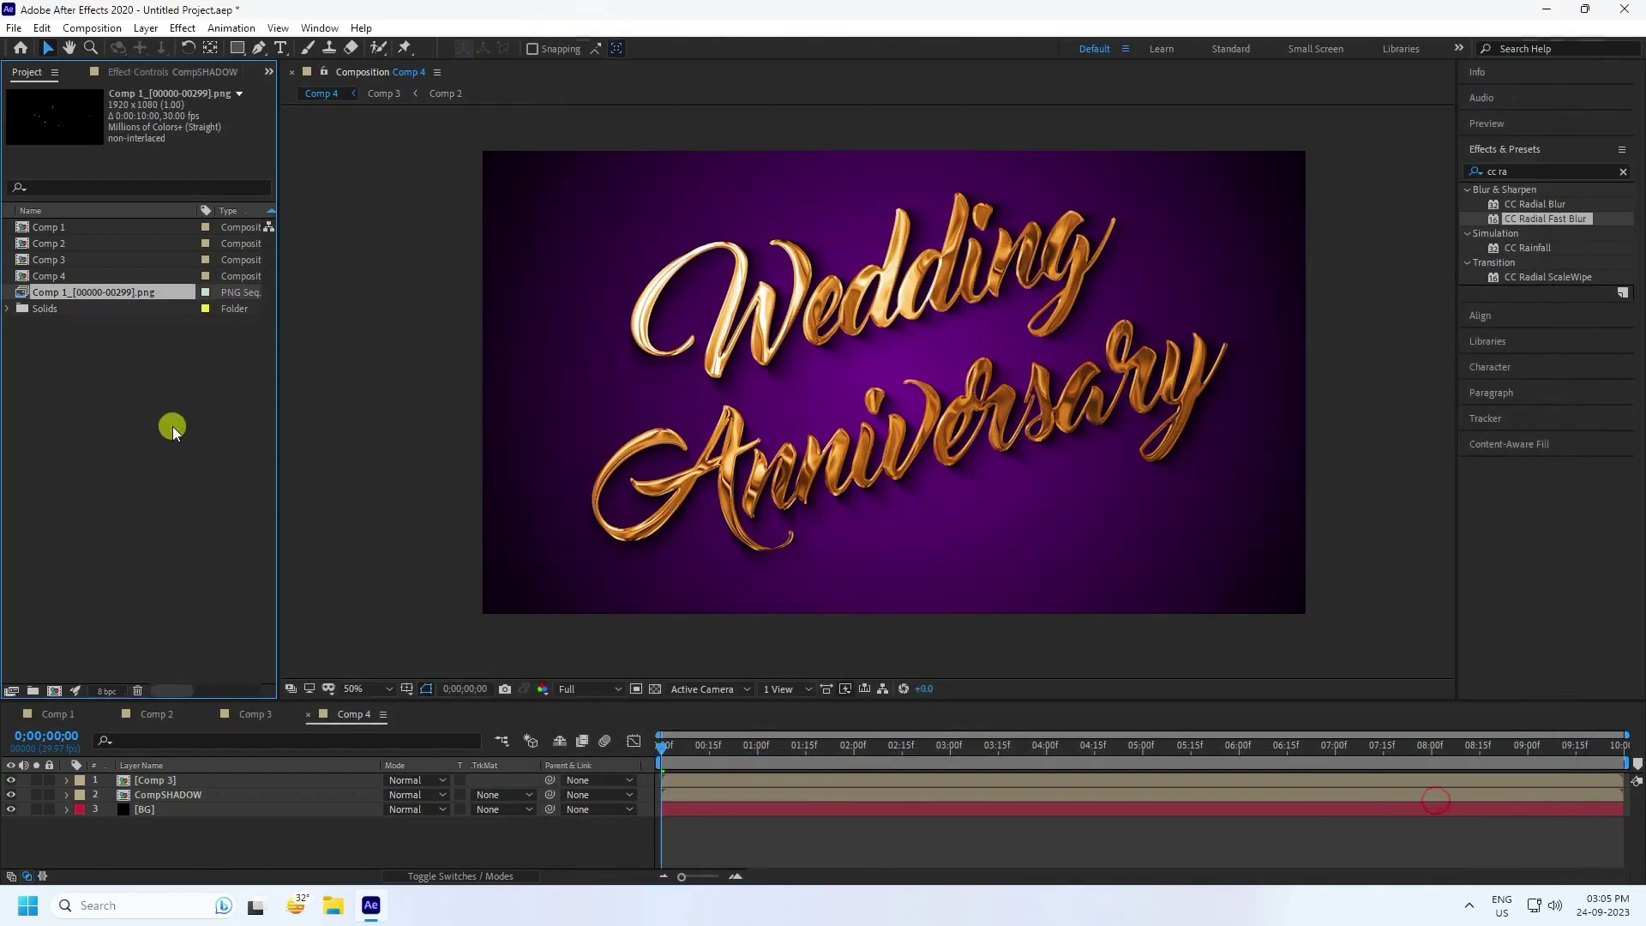
Place the stars PNG sequence above all layers in Comp 4 and duplicate it.
{"action": "left_click_drag", "start_coordinate": [73, 291], "coordinate": [158, 780]}
{"action": "key", "text": "period"}
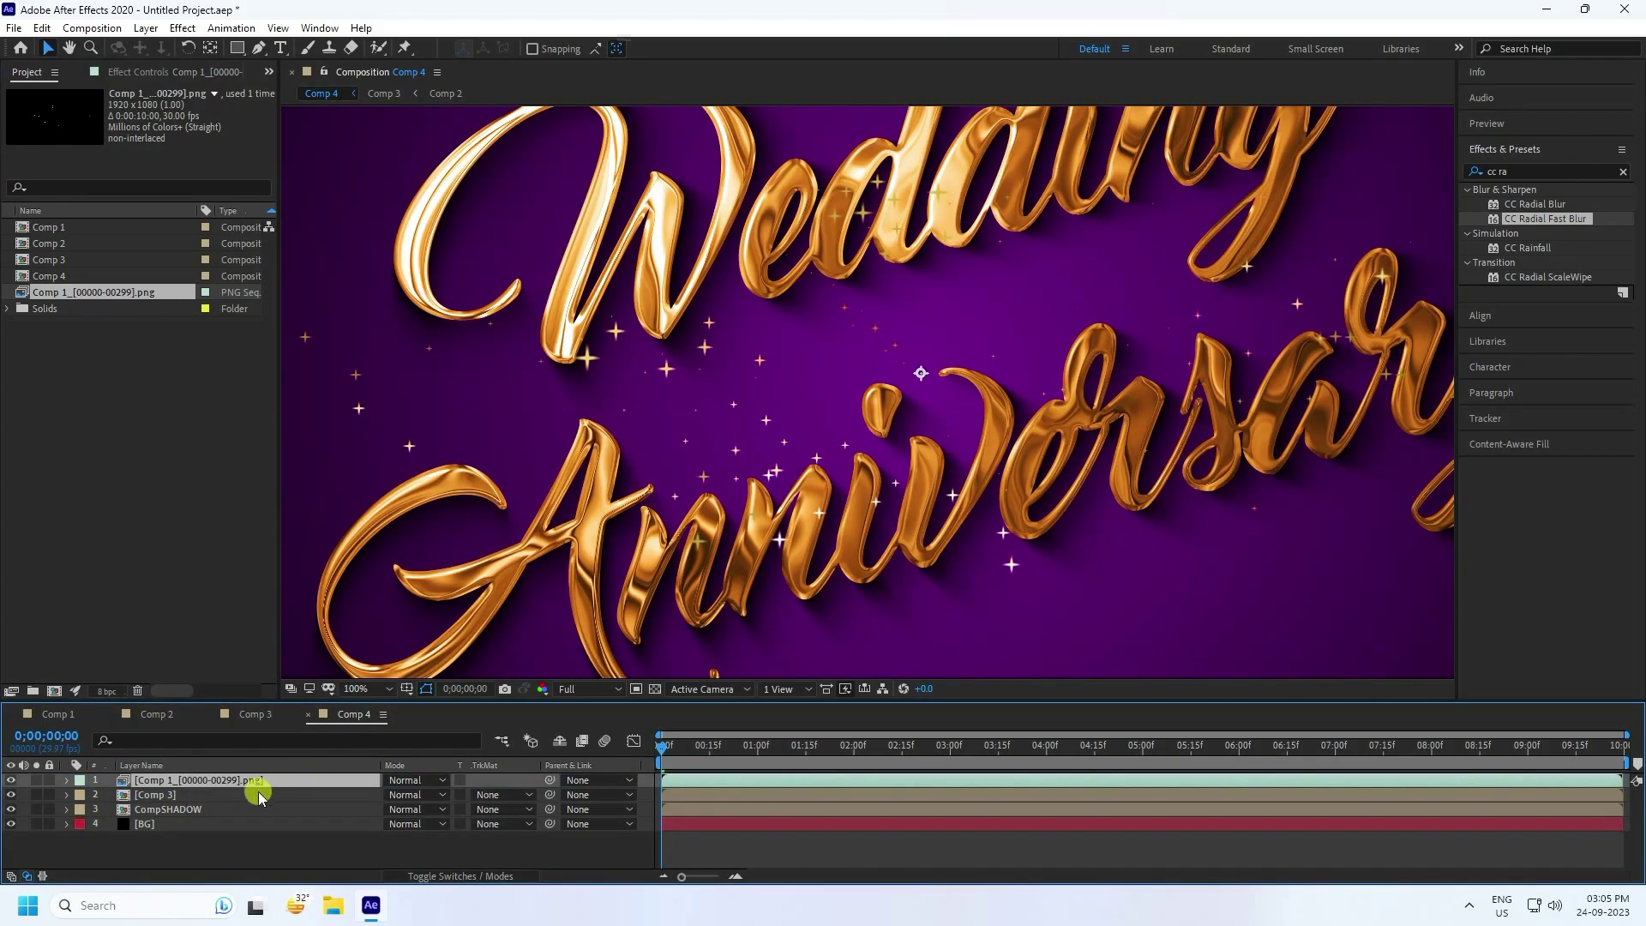
{"action": "key", "text": "ctrl+d"}
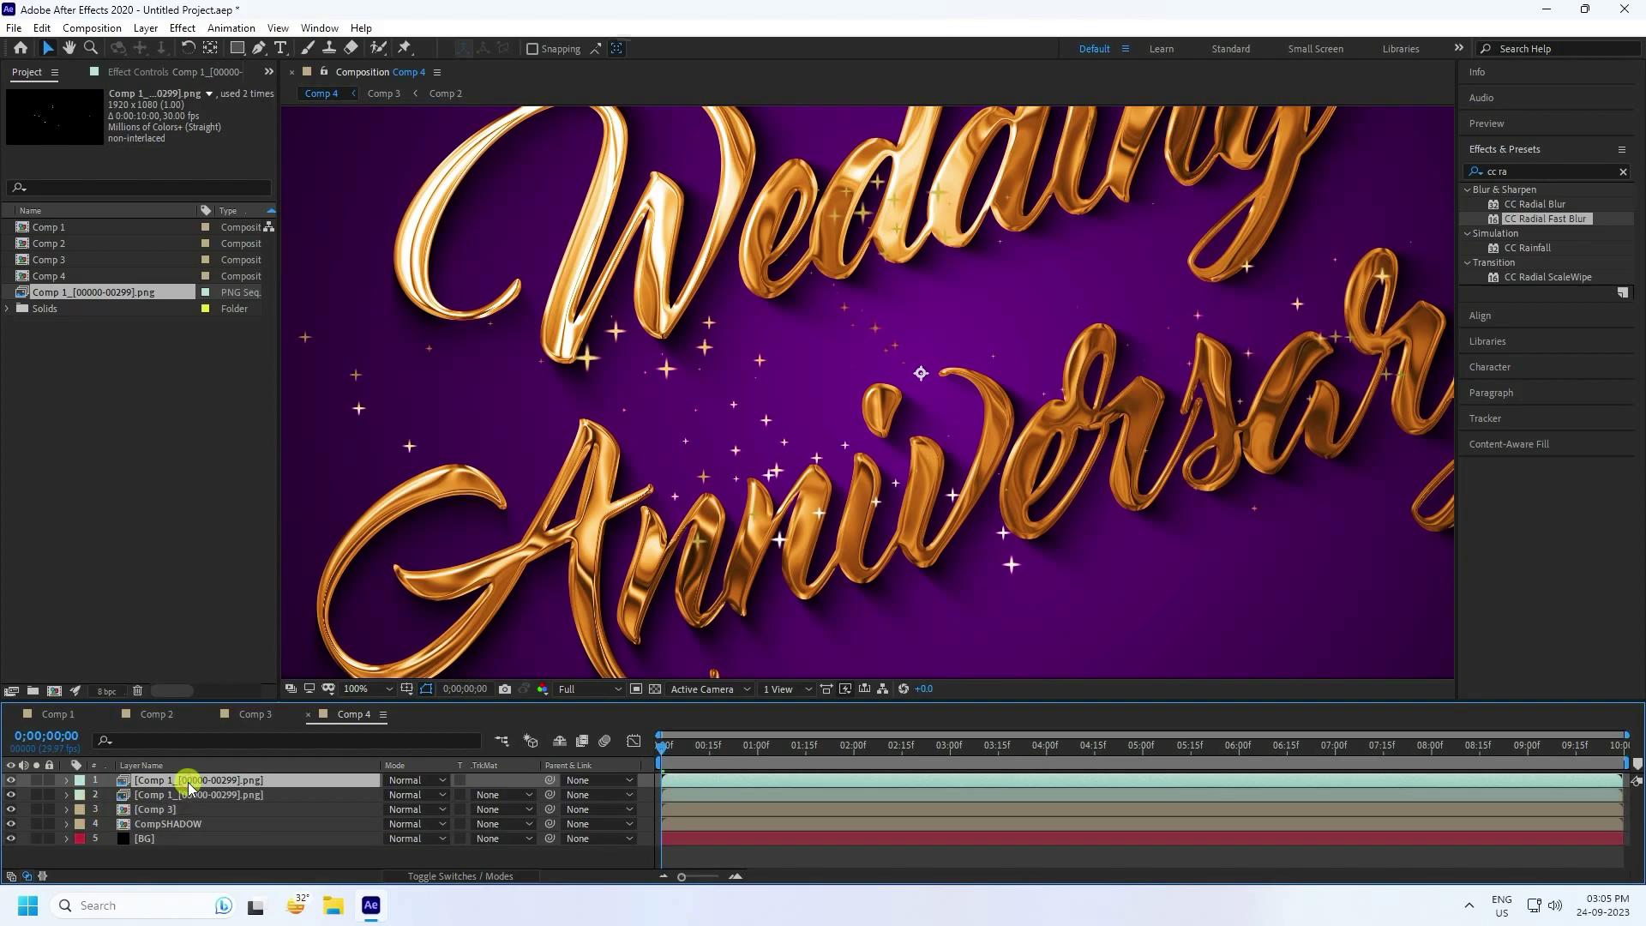
Rotate the upper stars PNG sequence layer in Comp 4 by 180 degrees.
{"action": "key", "text": "r"}
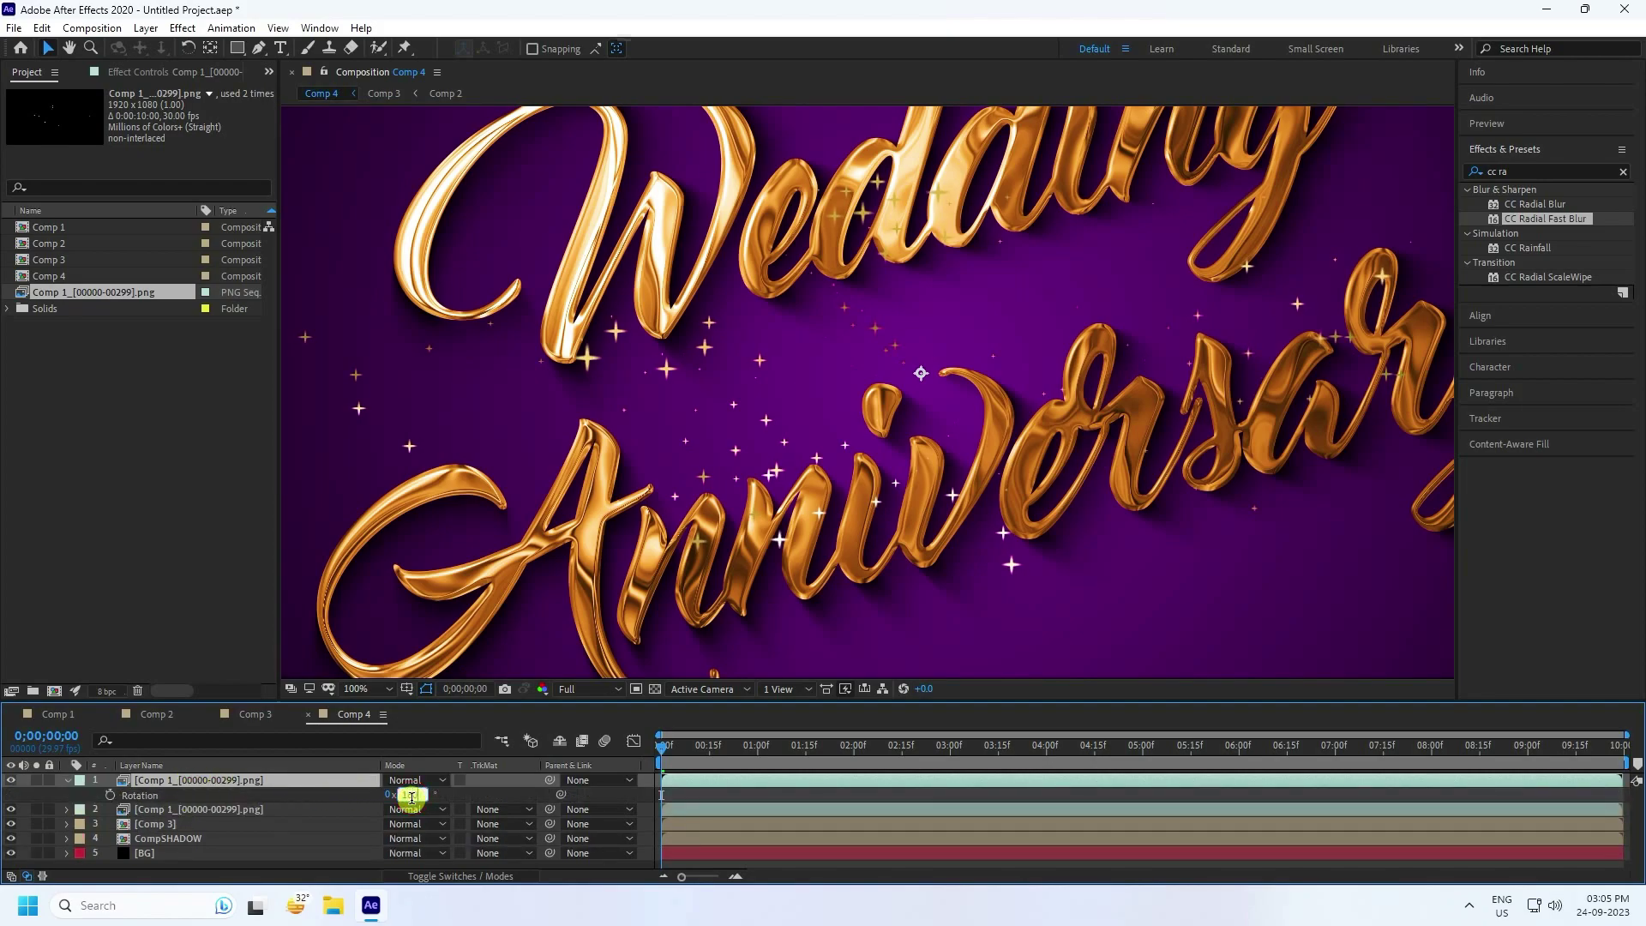
{"action": "type", "text": "180"}
{"action": "key", "text": "Return"}
{"action": "scroll", "coordinate": [788, 413], "scroll_direction": "down", "scroll_amount": 2}
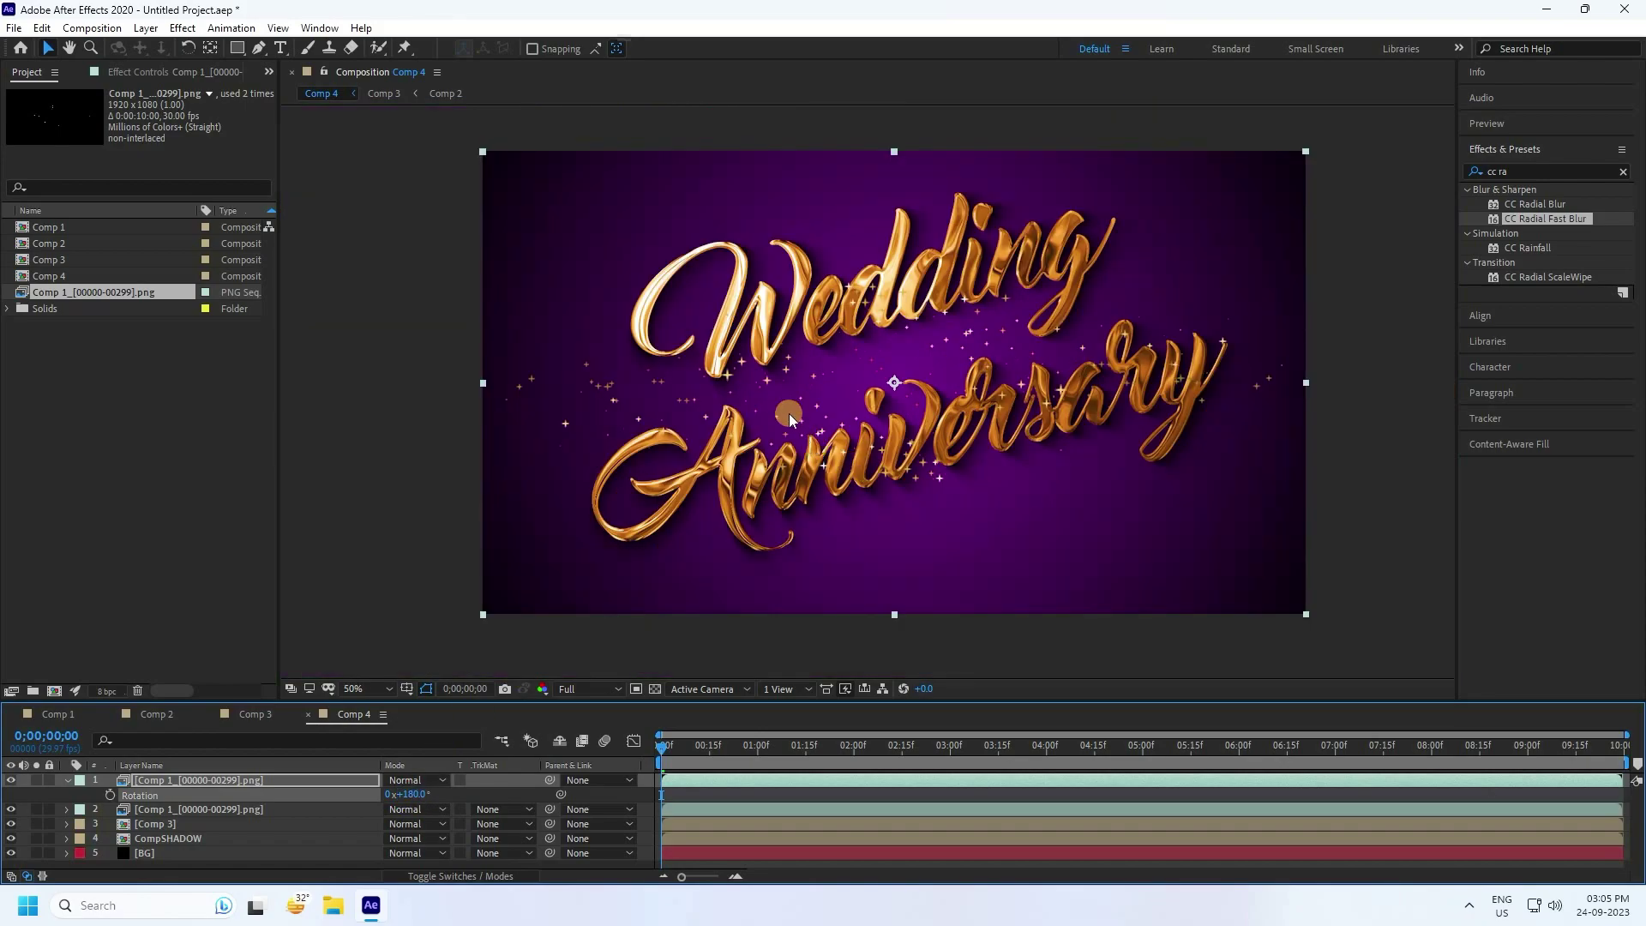
{"action": "scroll", "coordinate": [788, 413], "scroll_direction": "up", "scroll_amount": 2}
Import the lens flare footage starting at Comp 1_00000 from Gold Text > Lens Flare > Comp 1 as a PNG sequence.
{"action": "right_click", "coordinate": [75, 395]}
{"action": "mouse_move", "coordinate": [121, 481]}
{"action": "left_click", "coordinate": [358, 473]}
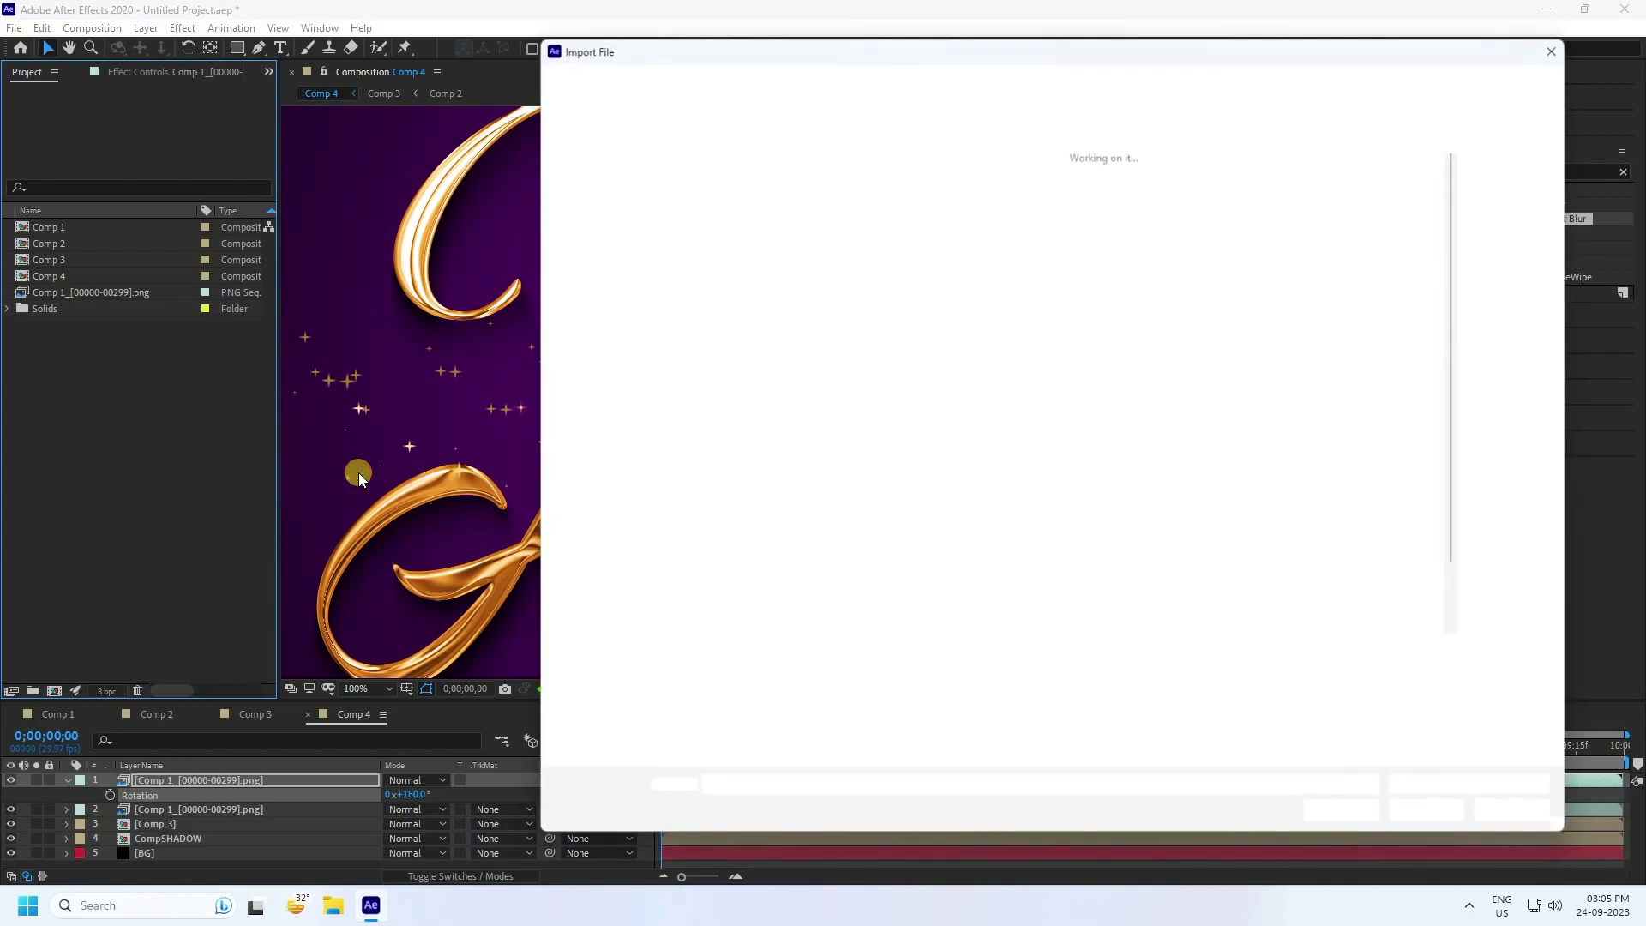
{"action": "left_click", "coordinate": [635, 85]}
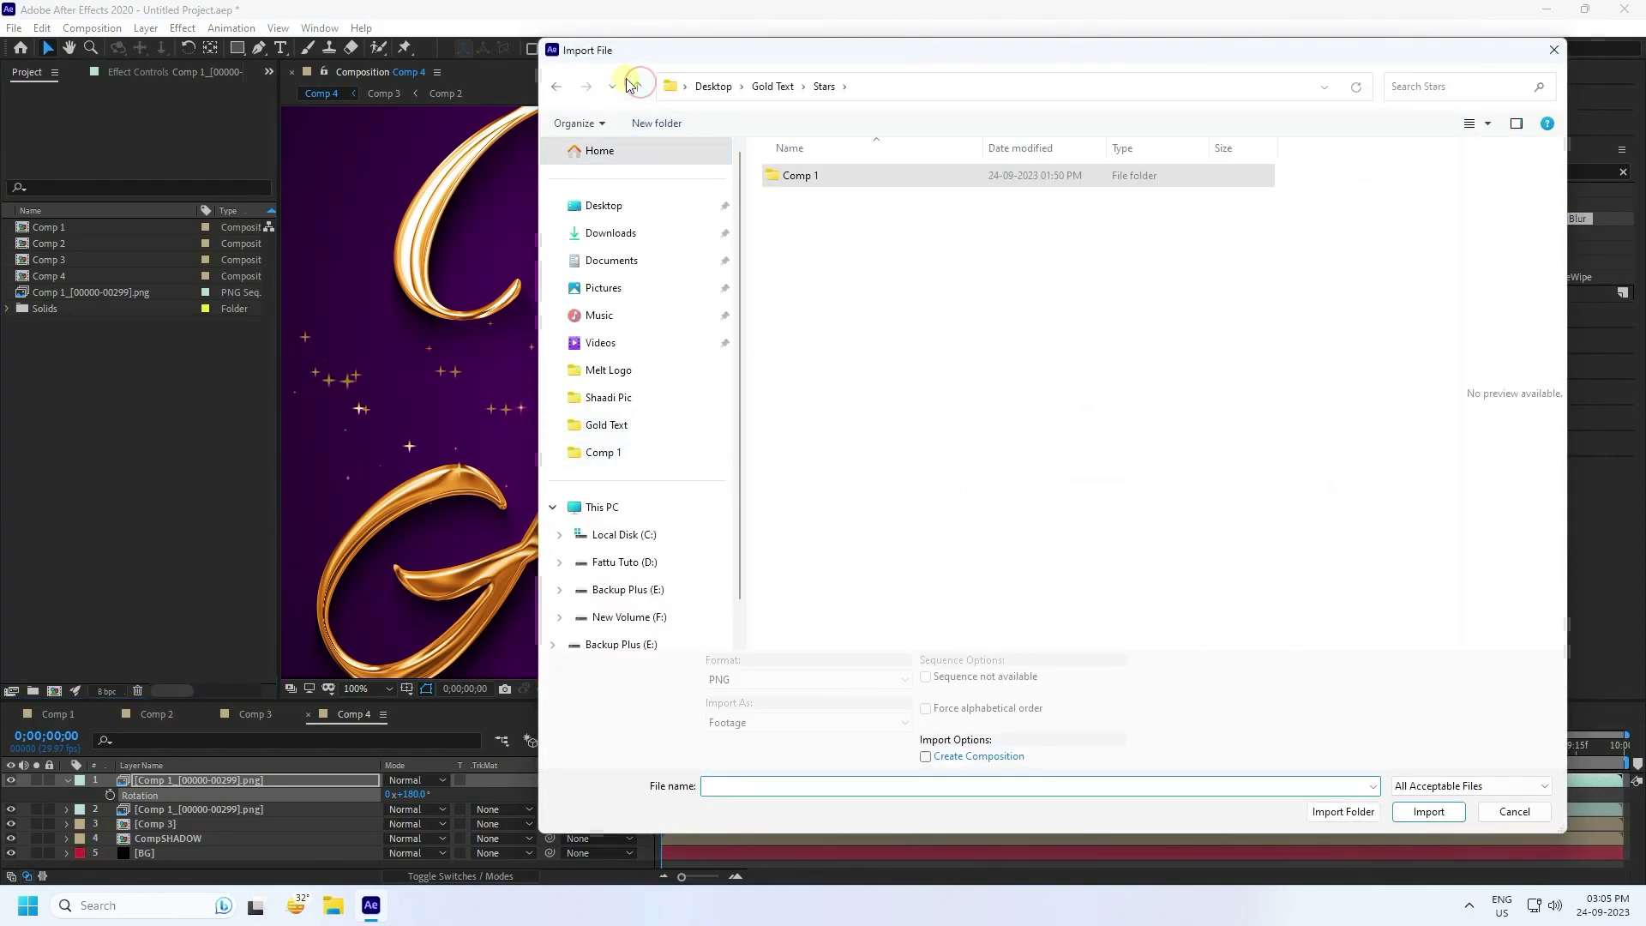
{"action": "left_click", "coordinate": [634, 85]}
{"action": "double_click", "coordinate": [796, 202]}
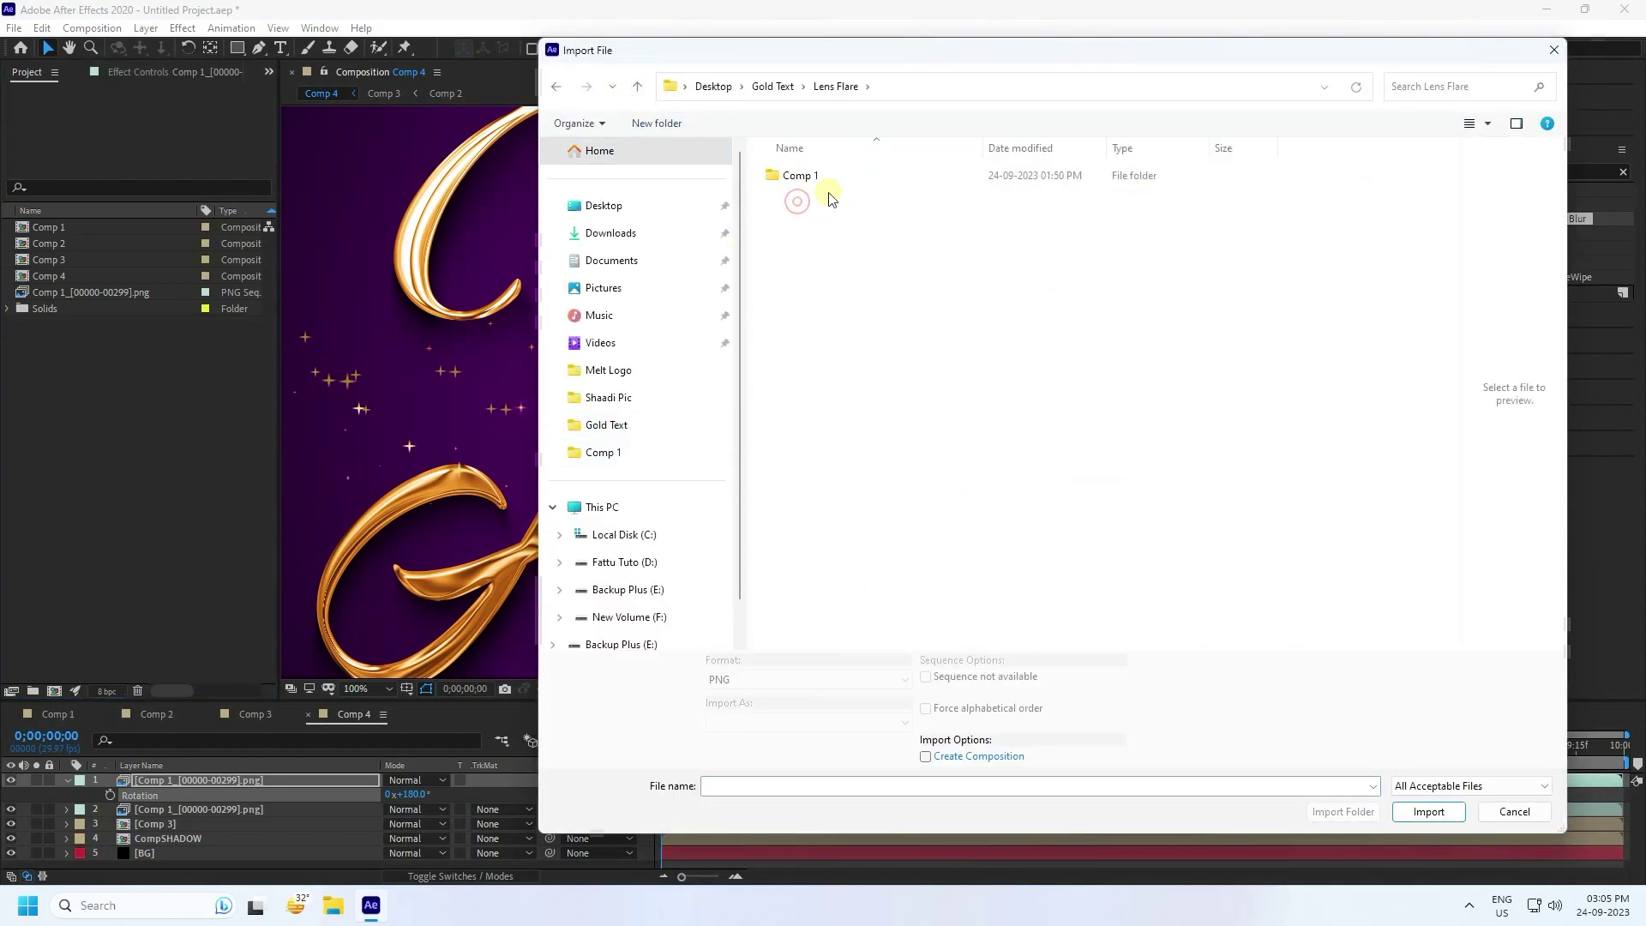
{"action": "double_click", "coordinate": [795, 175]}
{"action": "left_click", "coordinate": [799, 178]}
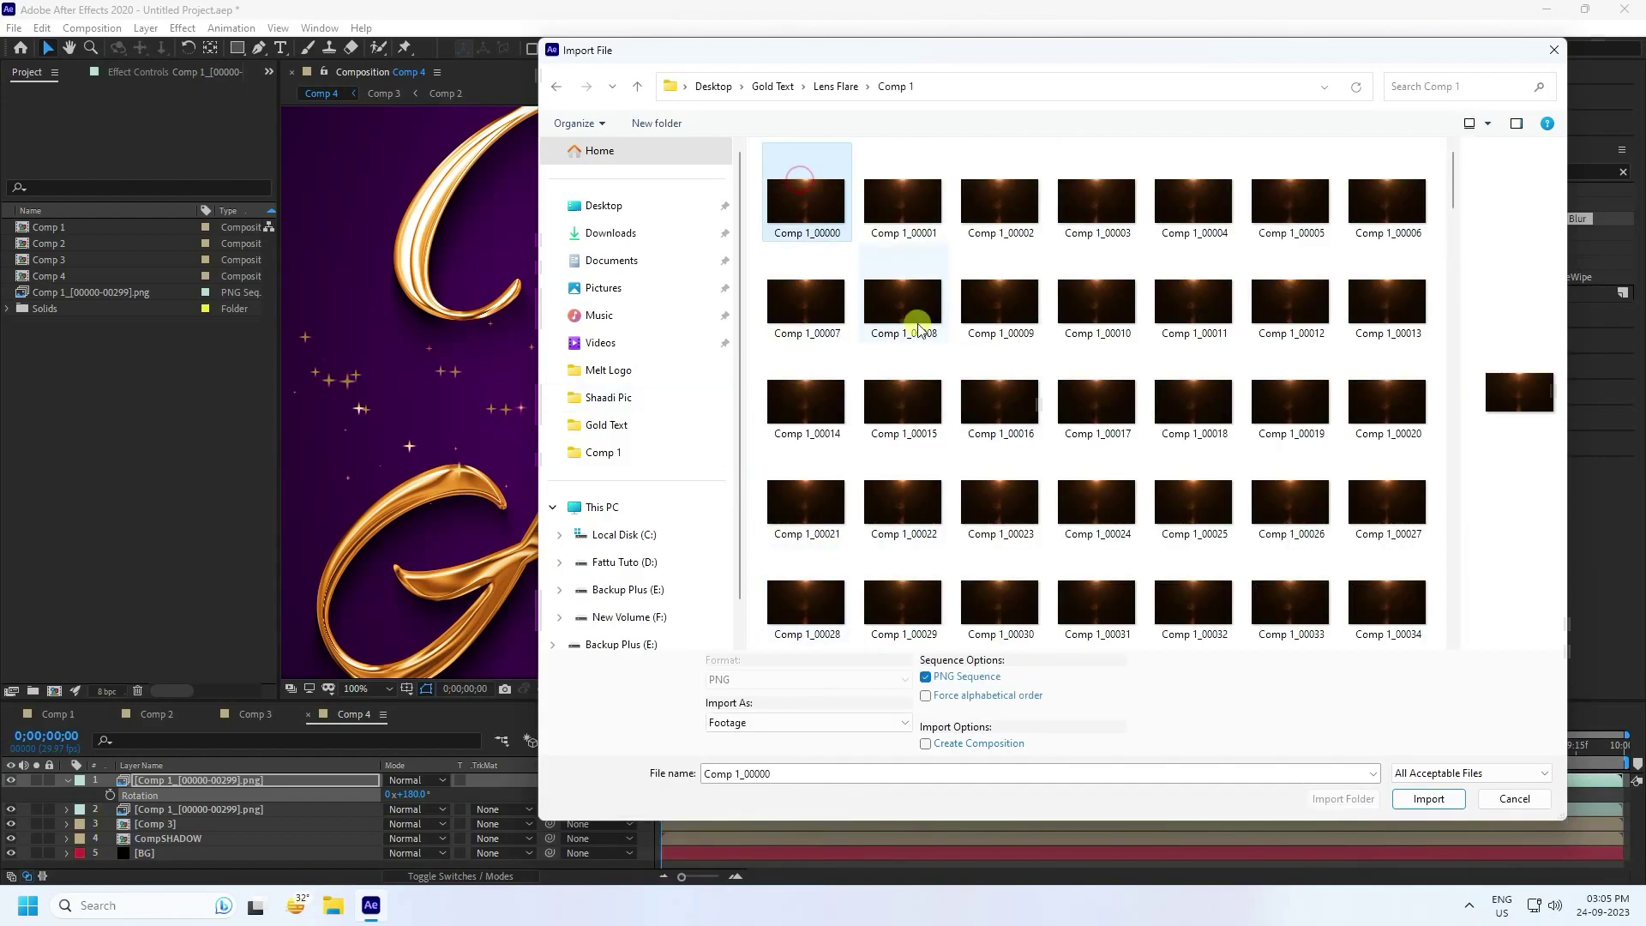
{"action": "left_click", "coordinate": [1428, 798]}
Place the lens flare PNG sequence above all layers in Comp 4 and set its blending mode to Add.
{"action": "left_click_drag", "start_coordinate": [92, 309], "coordinate": [186, 782]}
{"action": "scroll", "coordinate": [732, 395], "scroll_direction": "down", "scroll_amount": 2}
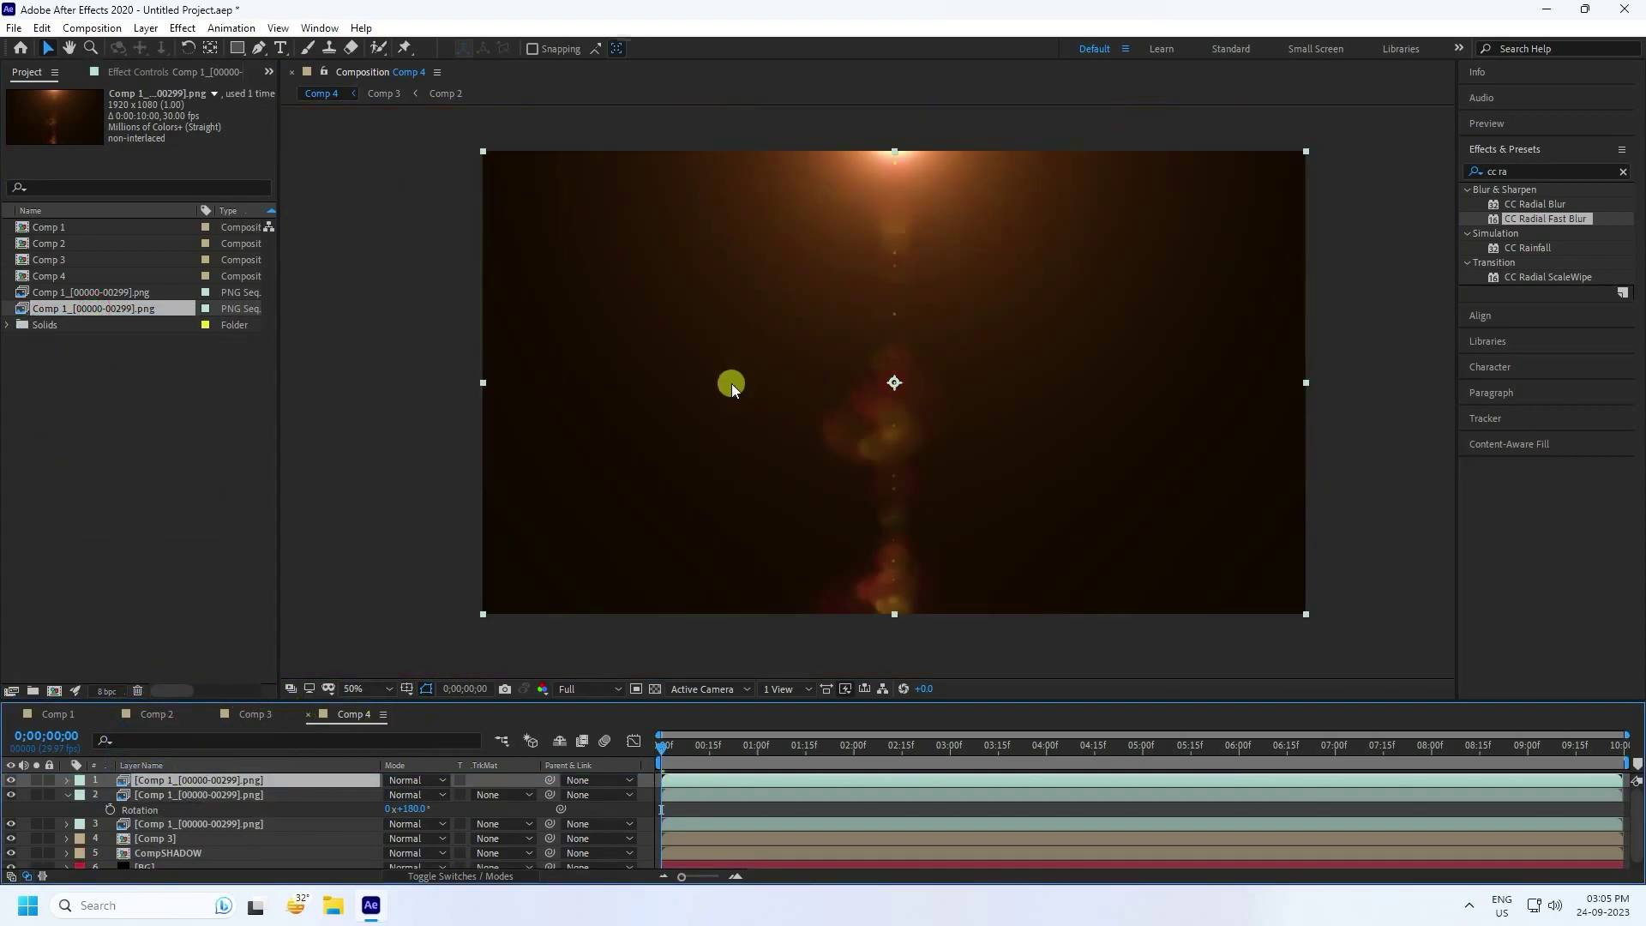
{"action": "left_click", "coordinate": [452, 780]}
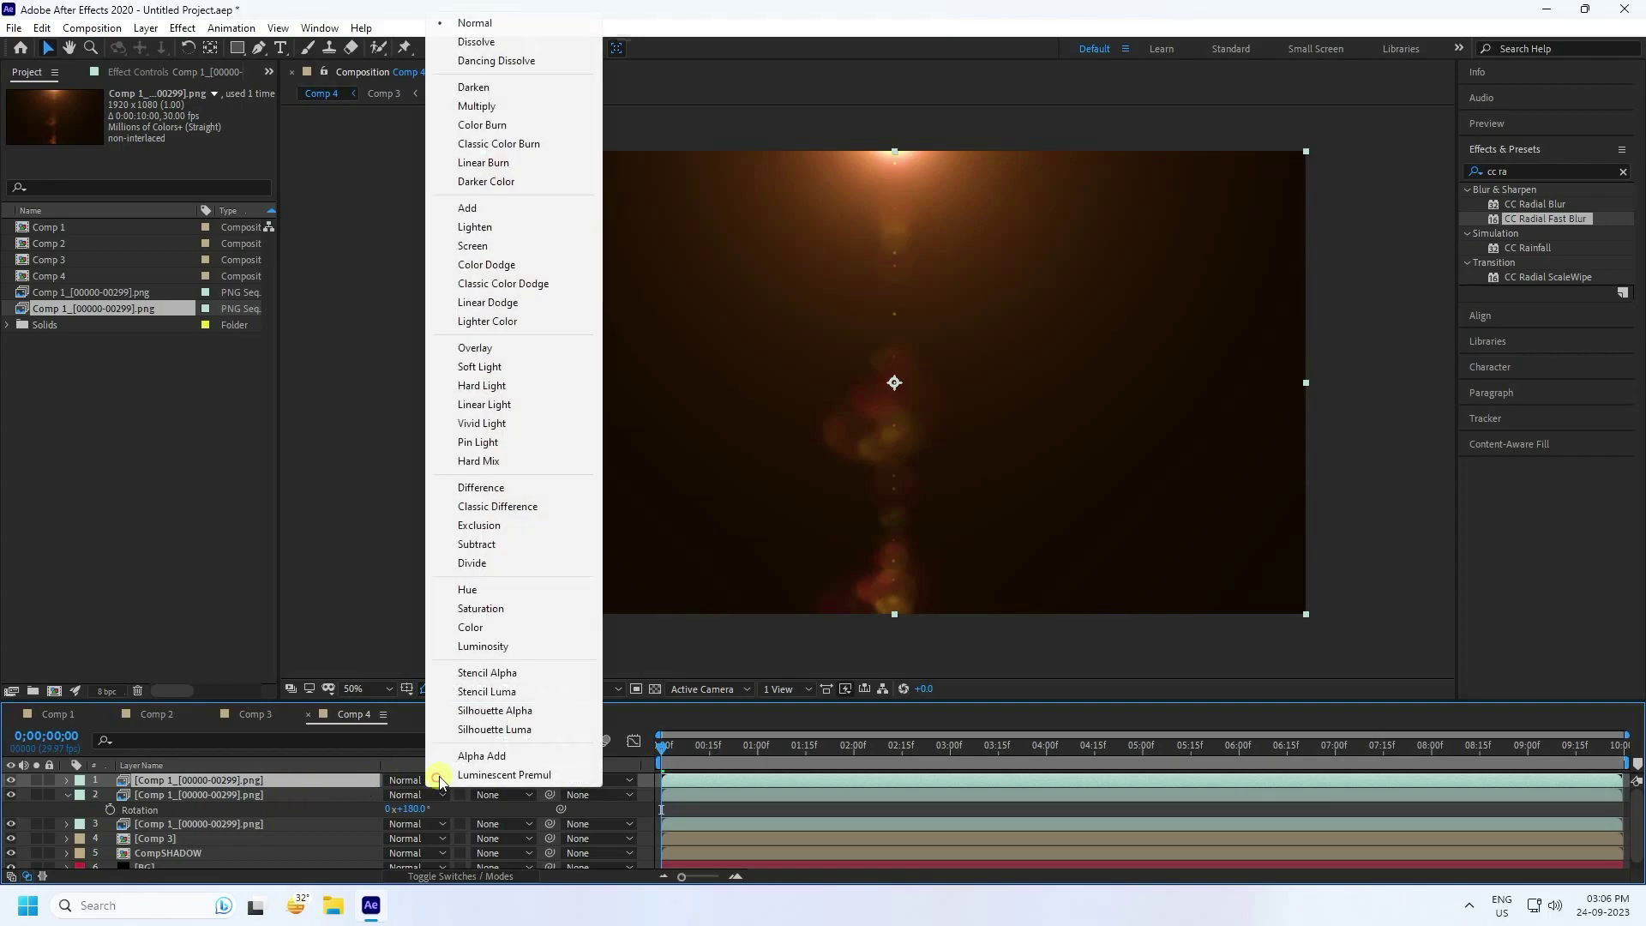
{"action": "left_click", "coordinate": [468, 209]}
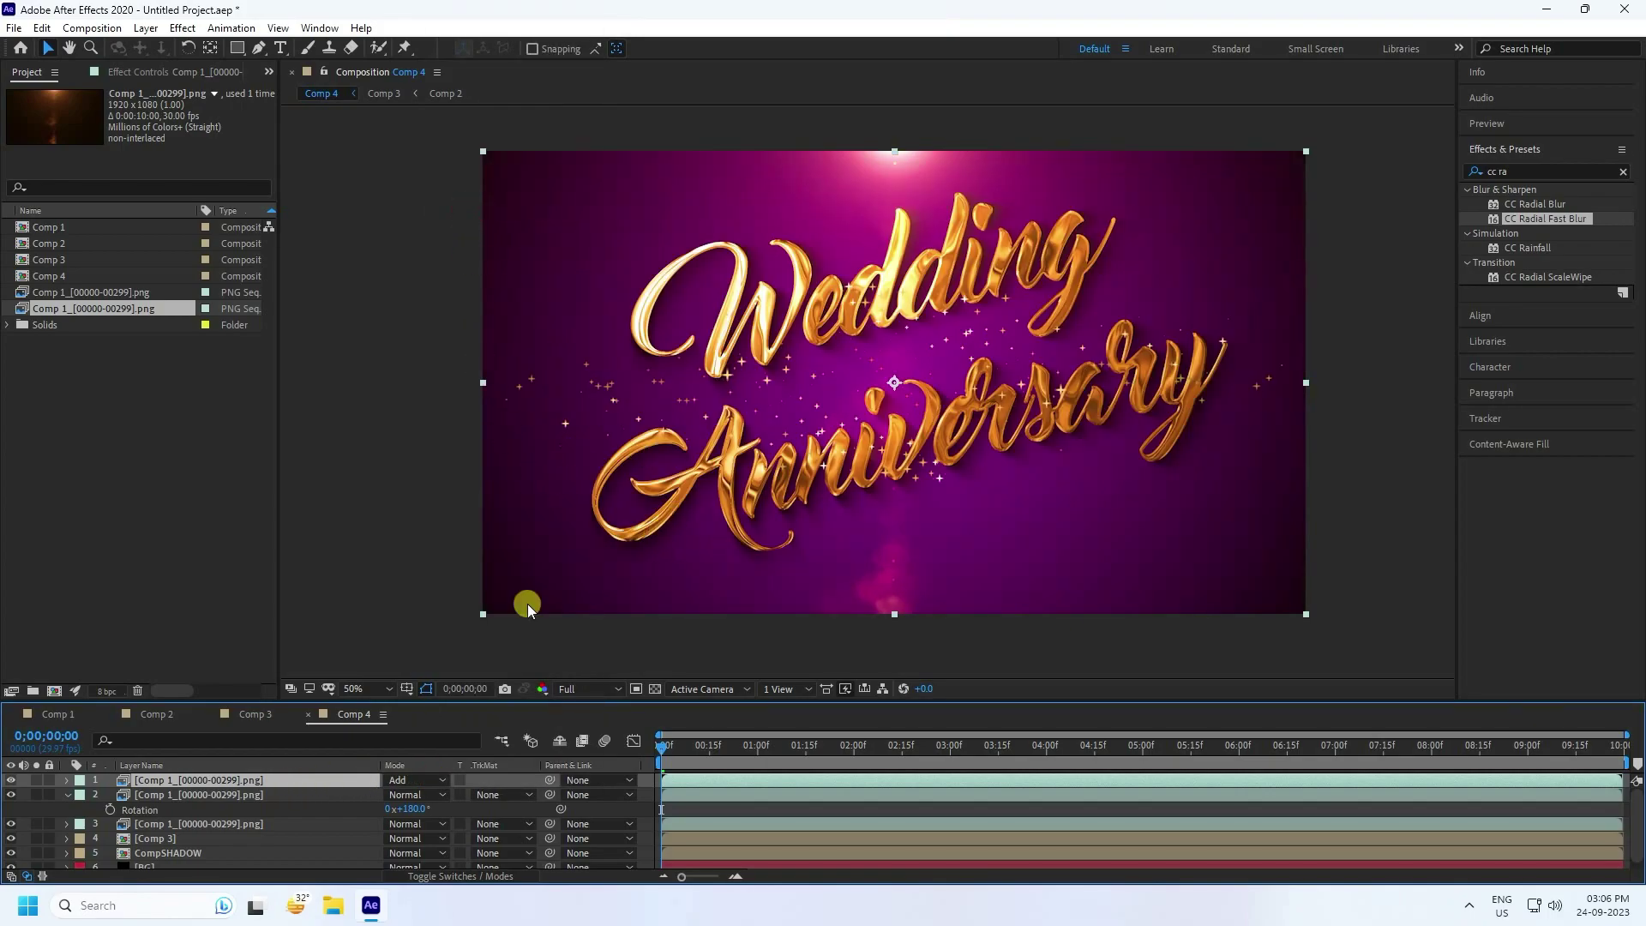
Inspect the lens flare and stars over the gold lettering and play a preview of Comp 4 from the first frame.
{"action": "left_click", "coordinate": [376, 686]}
{"action": "left_click", "coordinate": [373, 400]}
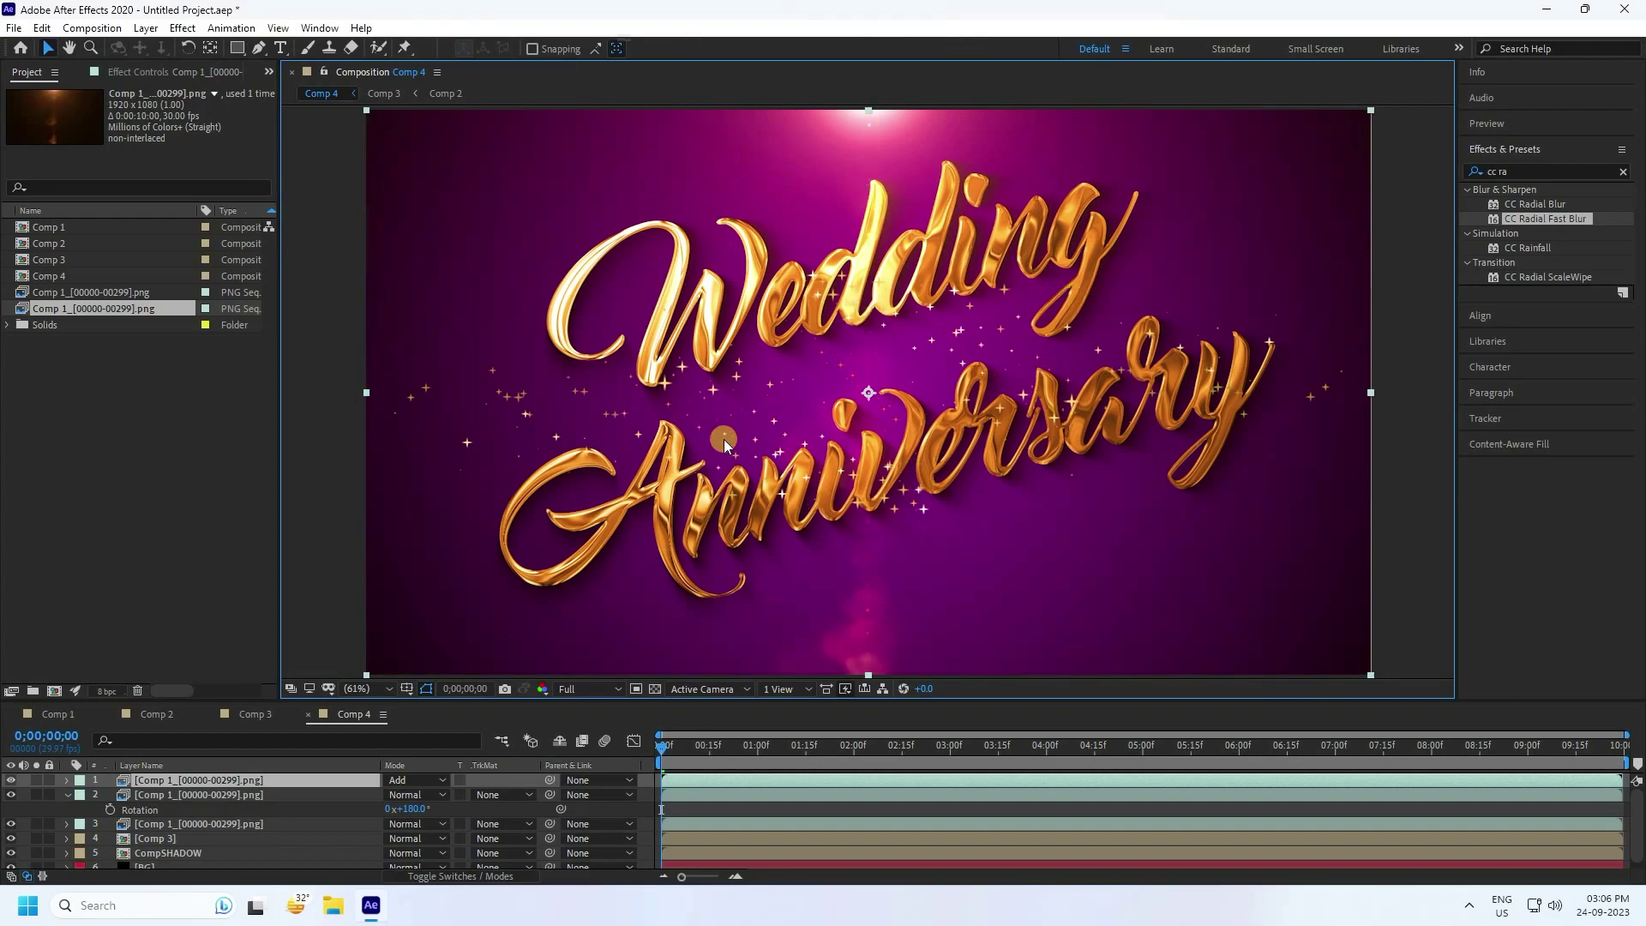
{"action": "scroll", "coordinate": [723, 439], "scroll_direction": "up", "scroll_amount": 2}
{"action": "scroll", "coordinate": [876, 439], "scroll_direction": "down", "scroll_amount": 2}
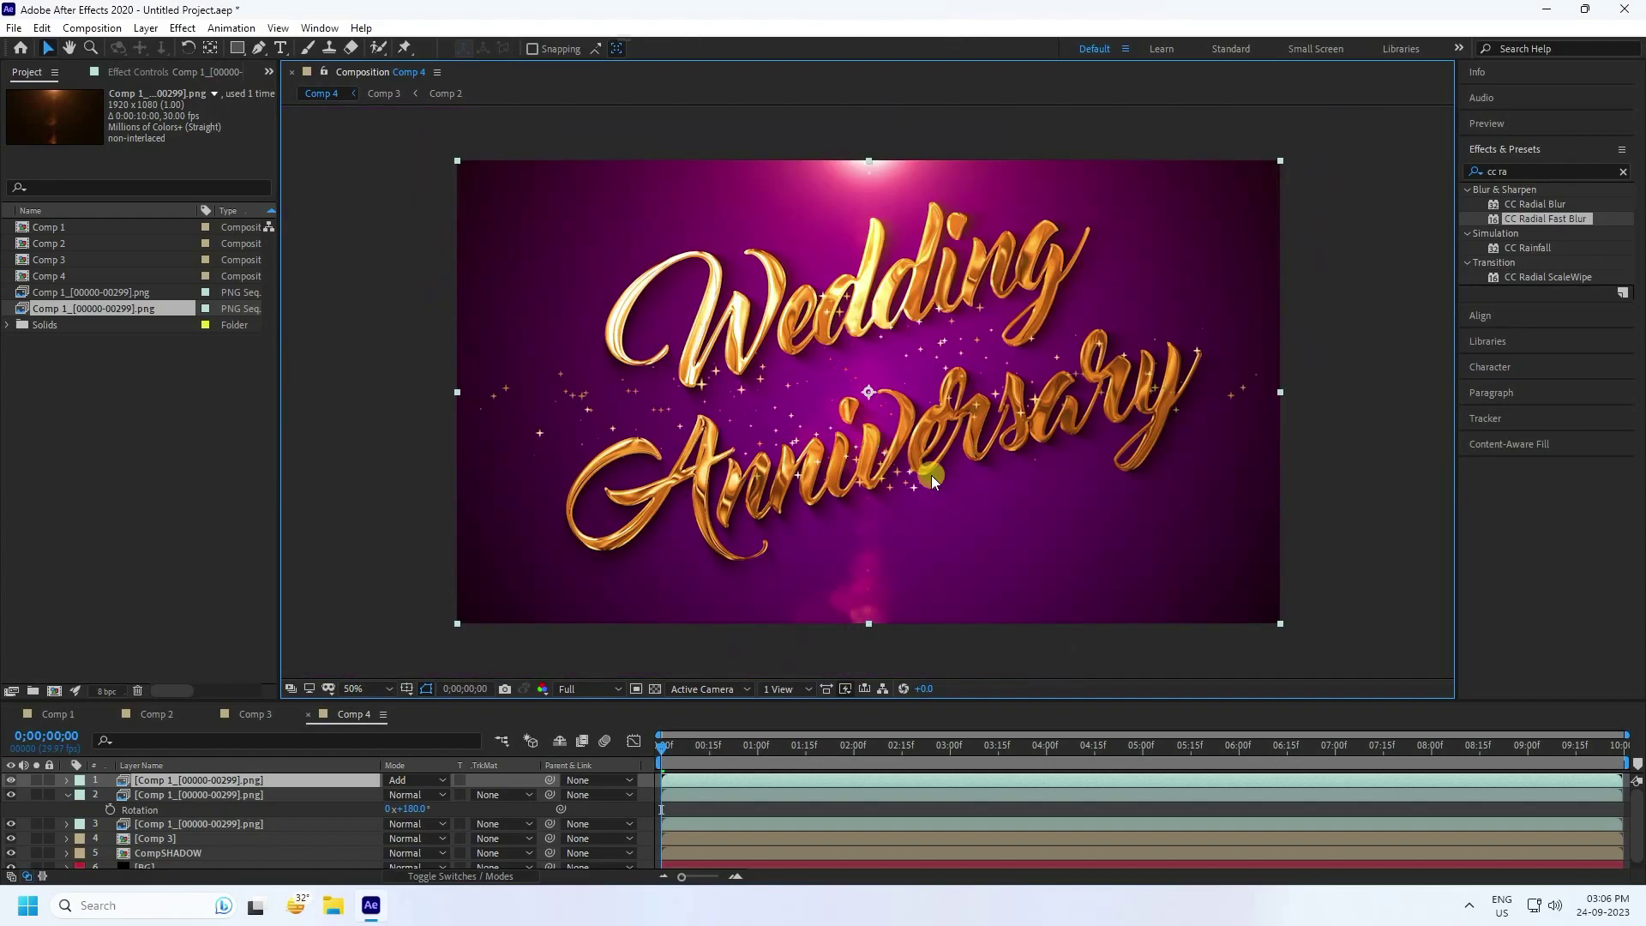
{"action": "scroll", "coordinate": [815, 519], "scroll_direction": "up", "scroll_amount": 2}
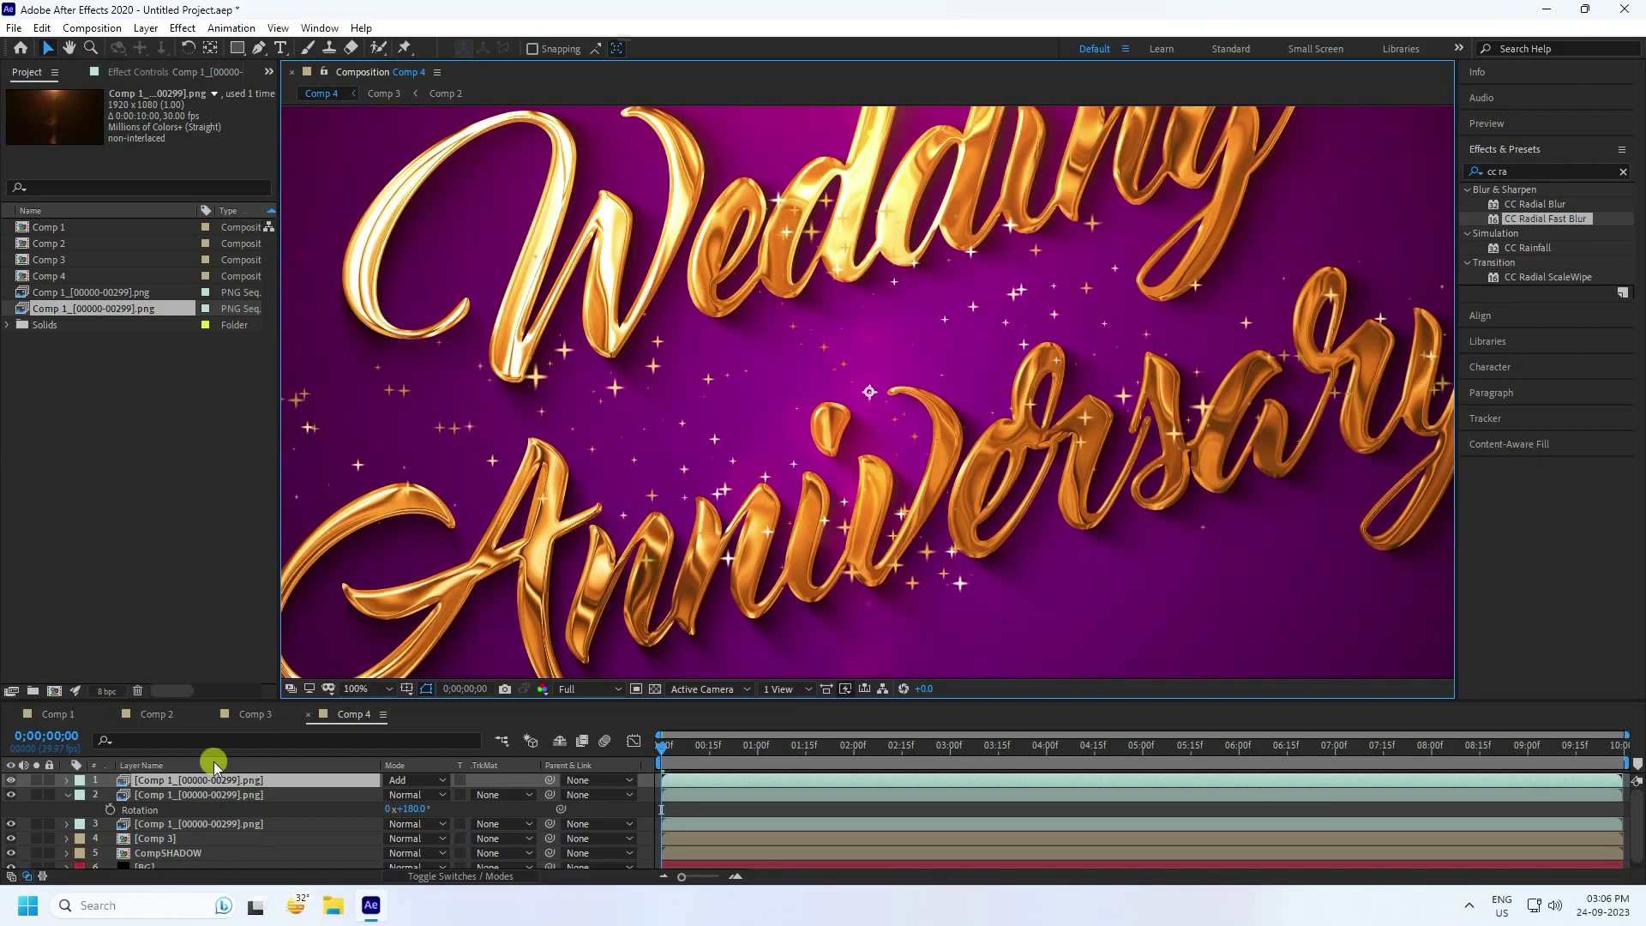
{"action": "left_click", "coordinate": [356, 688]}
{"action": "left_click", "coordinate": [387, 403]}
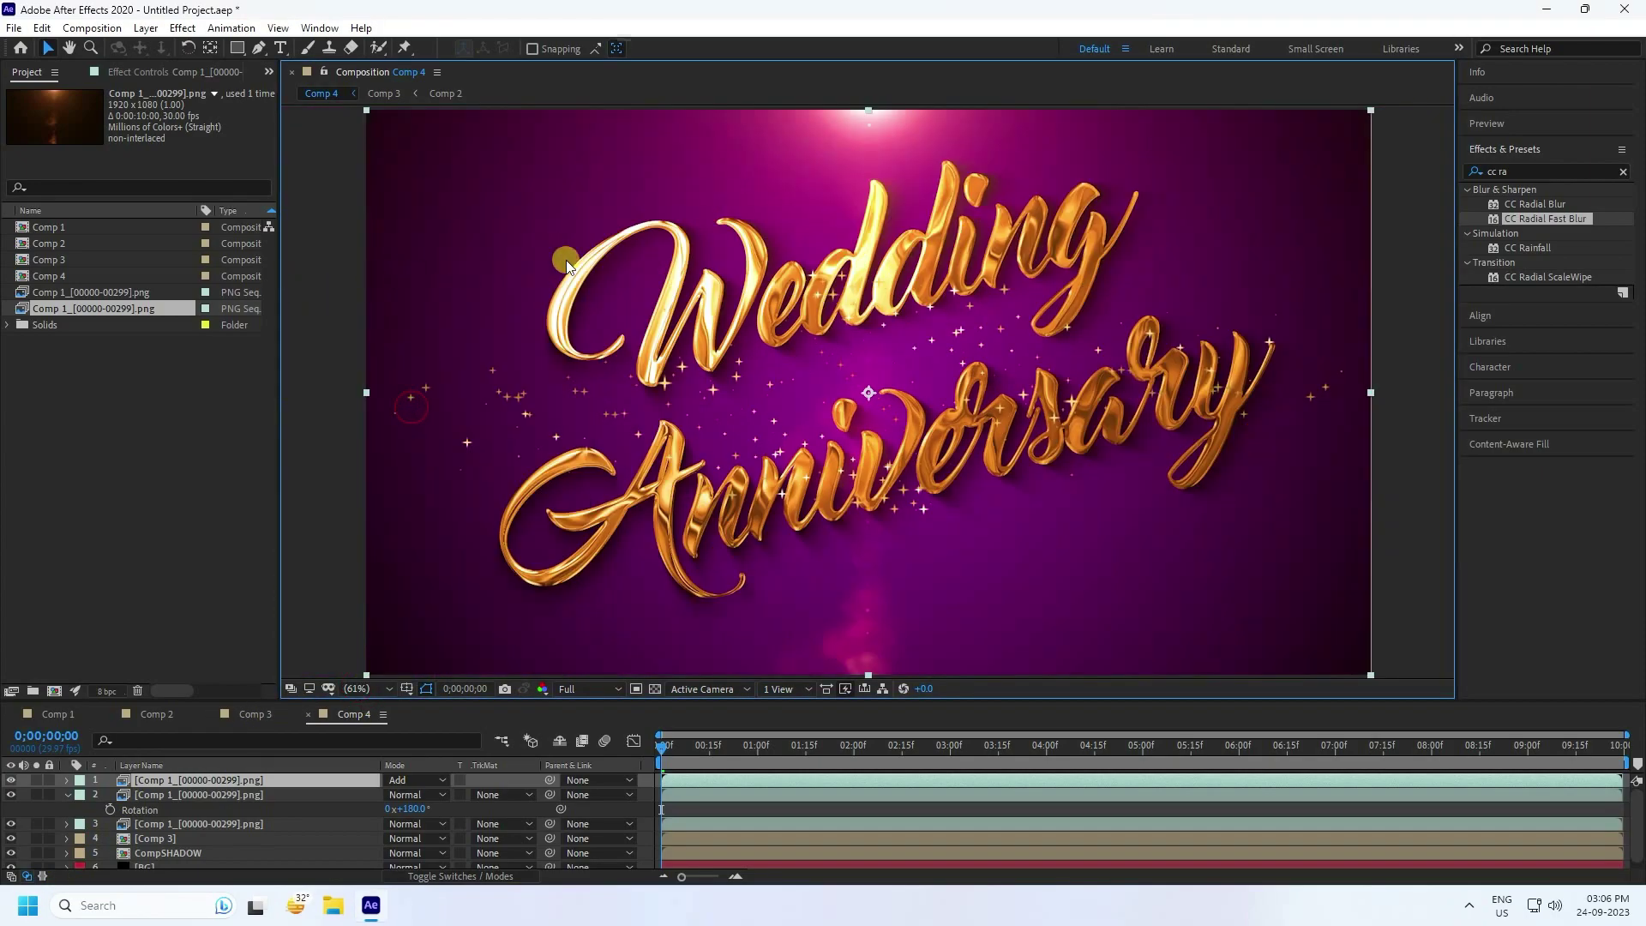
{"action": "left_click", "coordinate": [1526, 123]}
{"action": "left_click", "coordinate": [1543, 146]}
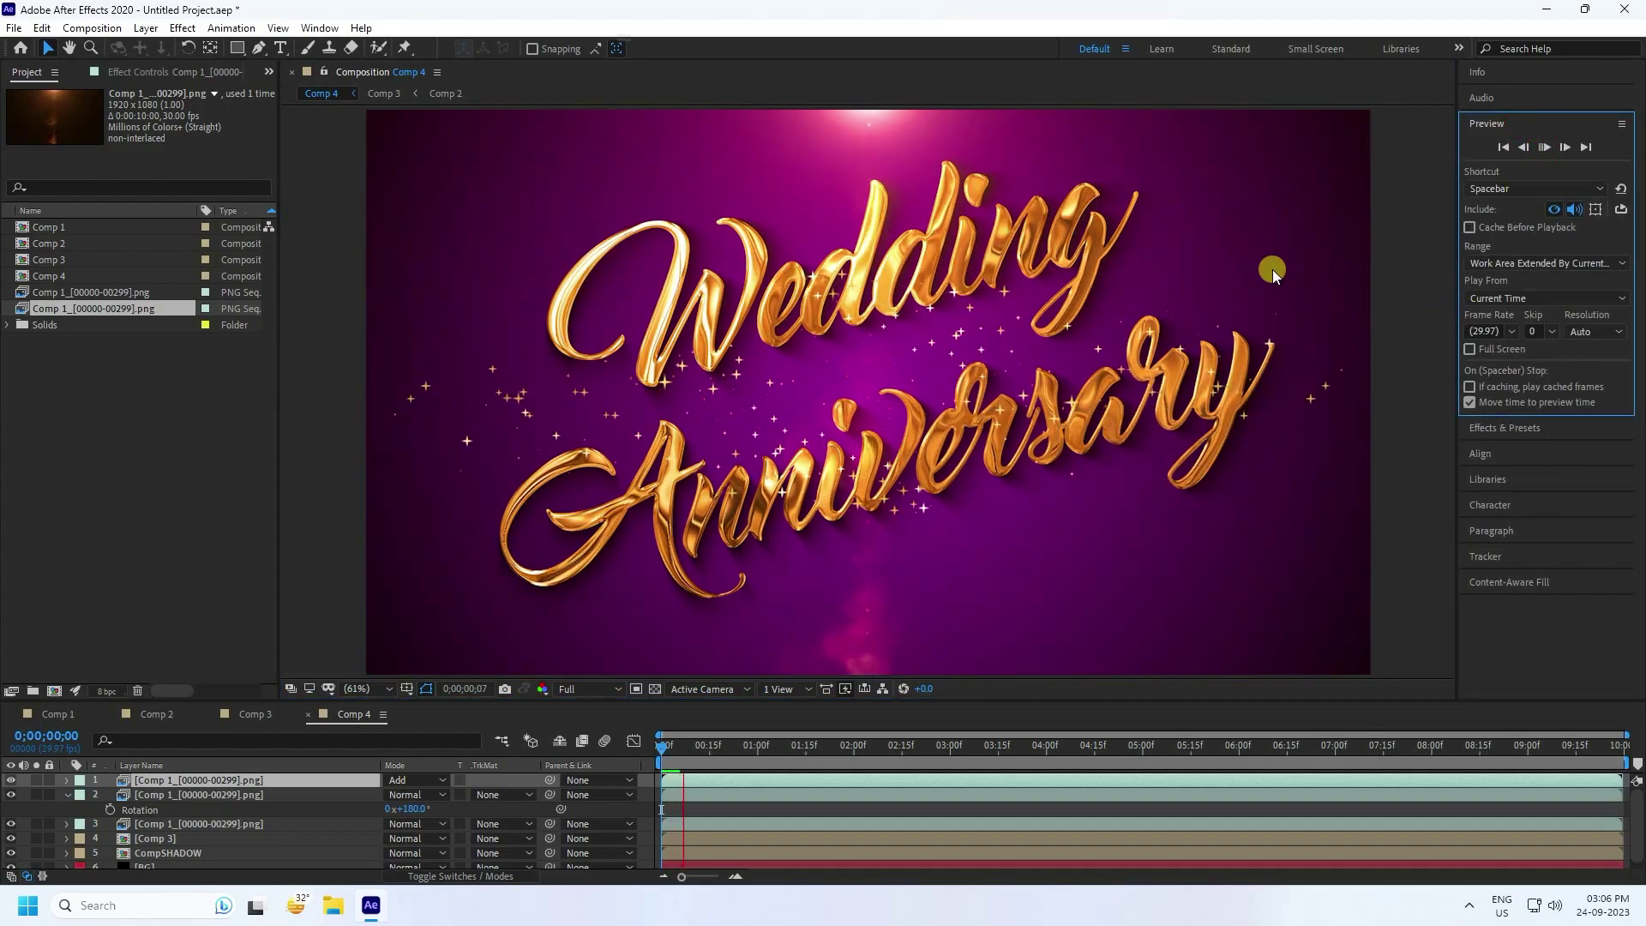